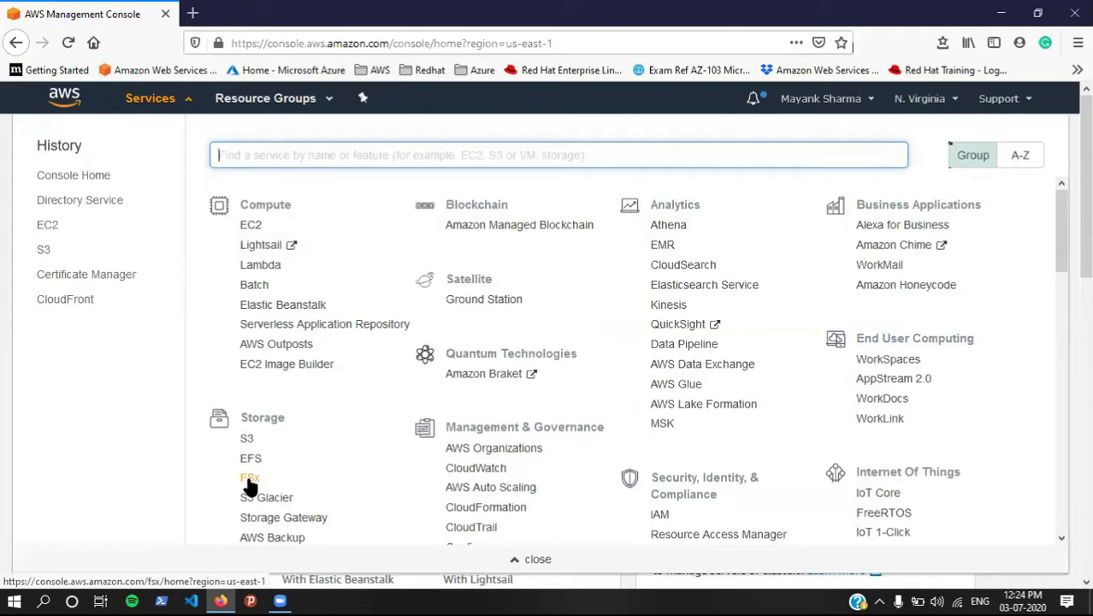
Step: Search the services list for 'direc' and go to Directory Service
left_click(4, 422)
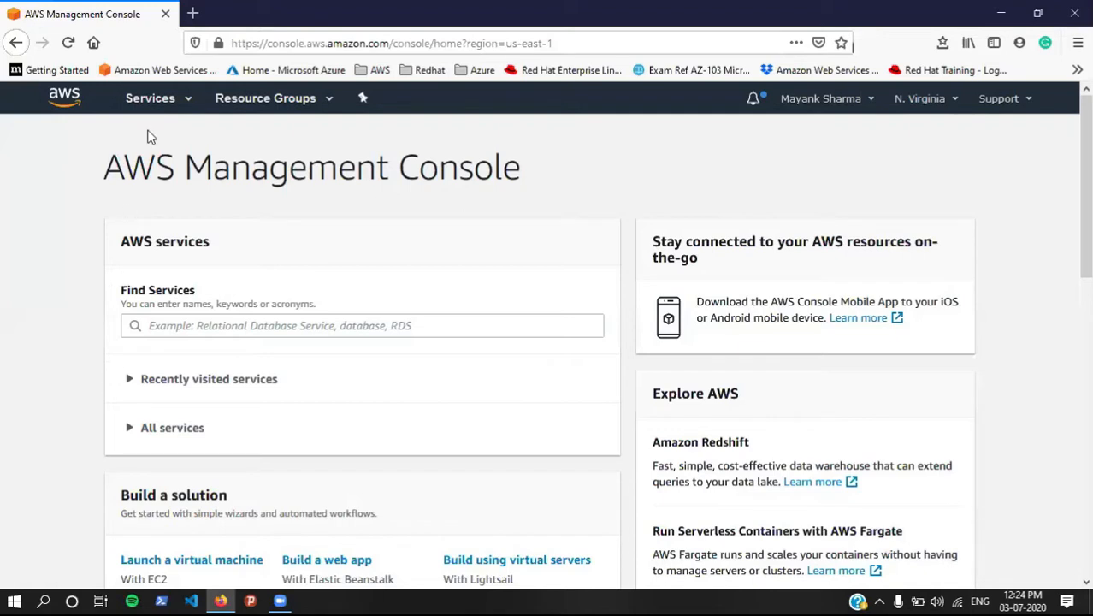
left_click(150, 101)
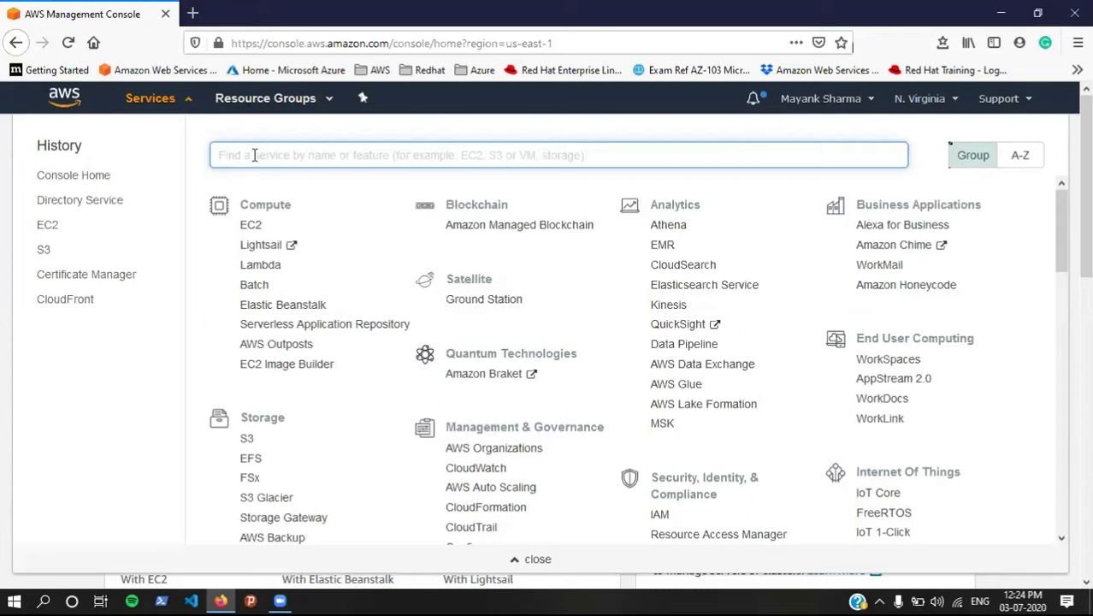
type("direc")
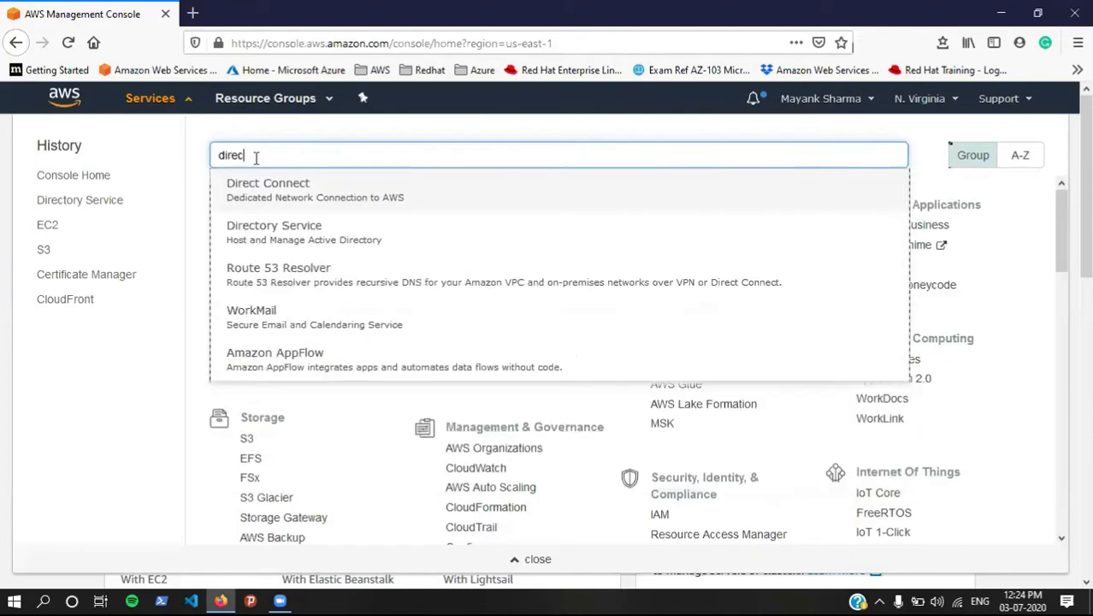
left_click(285, 233)
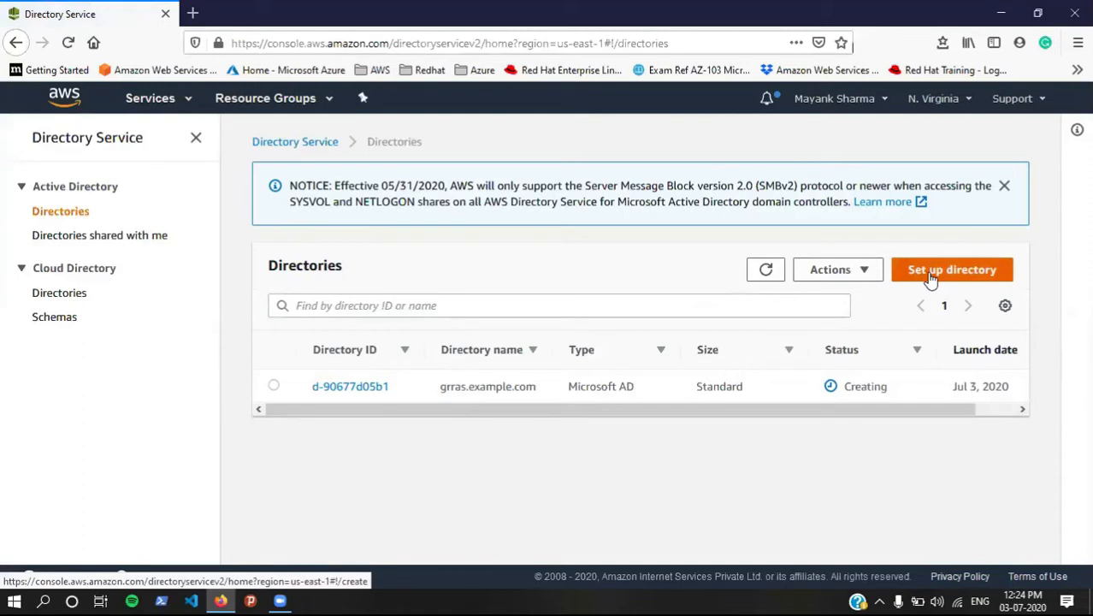
Step: Start a new AWS Managed Microsoft AD directory using Standard Edition
left_click(931, 275)
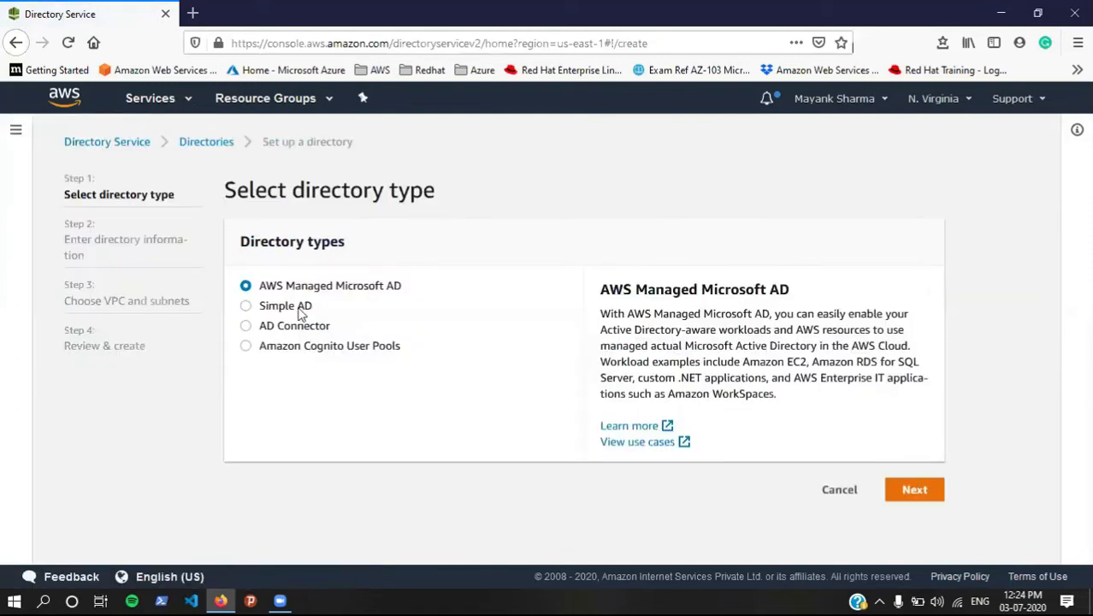
left_click_drag(267, 291, 407, 288)
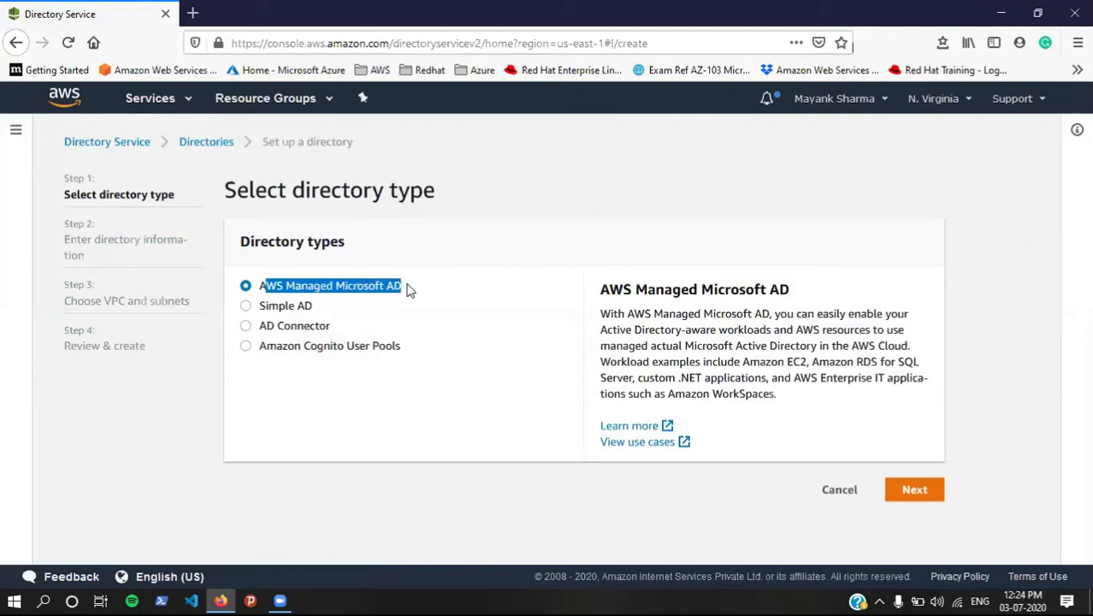
left_click(904, 505)
scroll(433, 441, "down", 3)
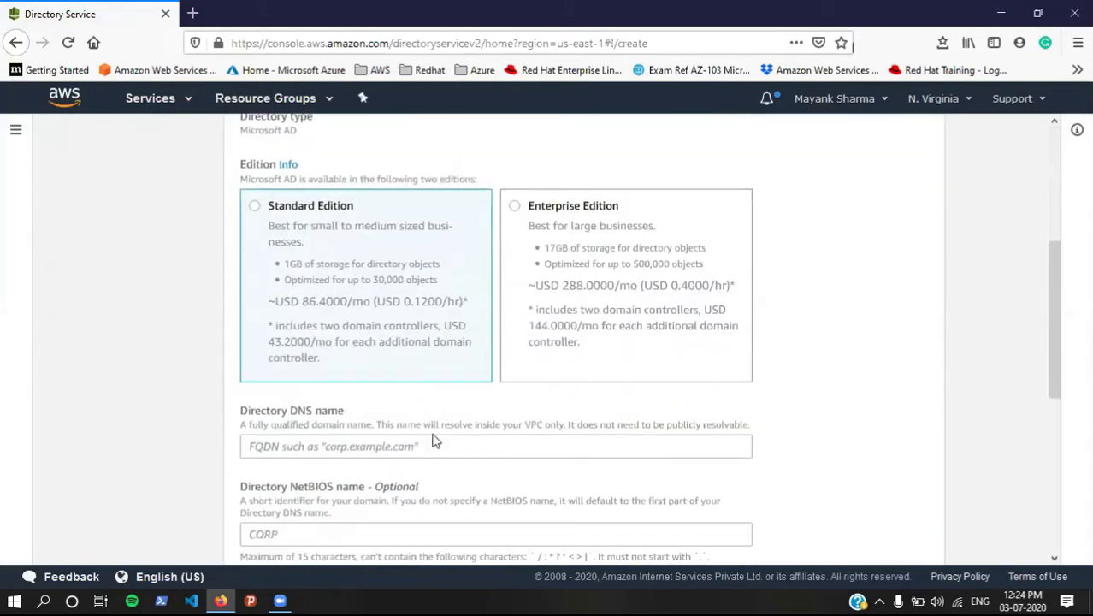
left_click(370, 307)
Step: Enter DNS name grras.example.com, description 'for mounting file system on windows', and the admin password
scroll(359, 282, "down", 3)
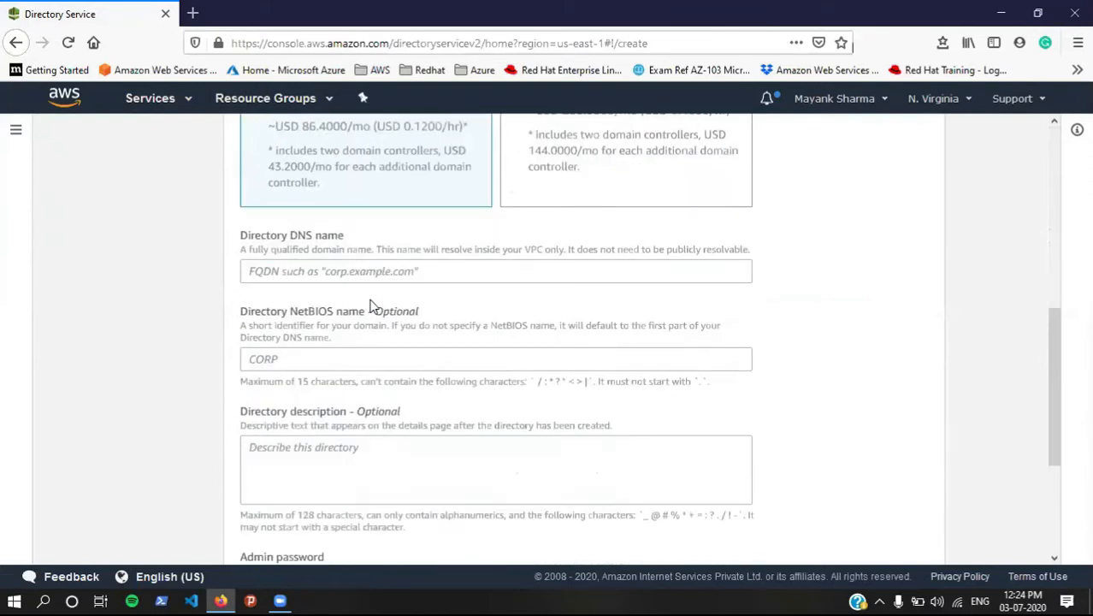
left_click(320, 210)
type("grras.examp")
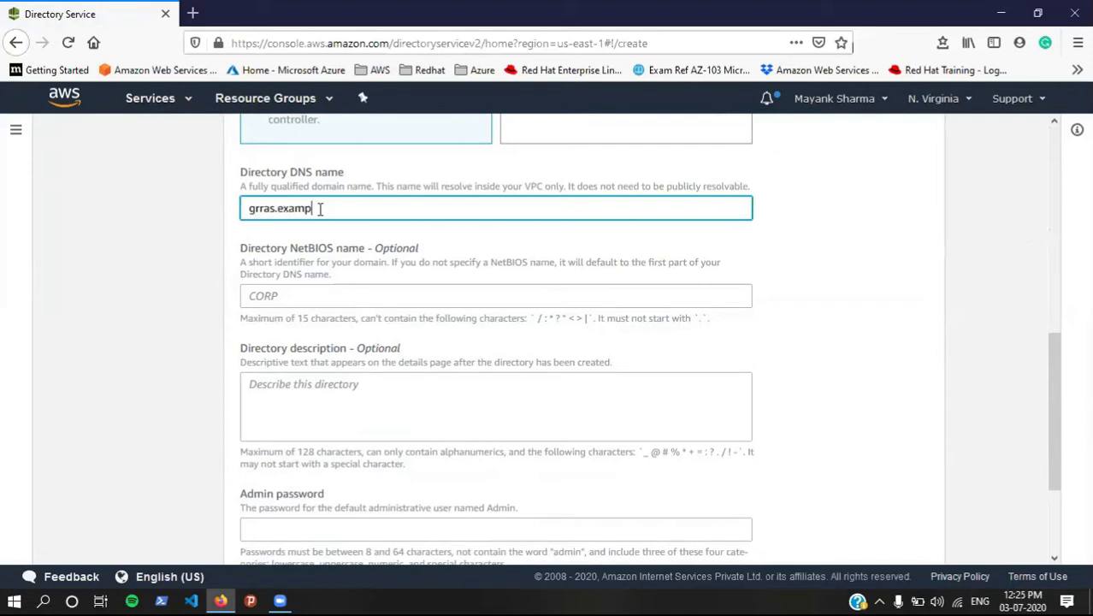
type("le.com")
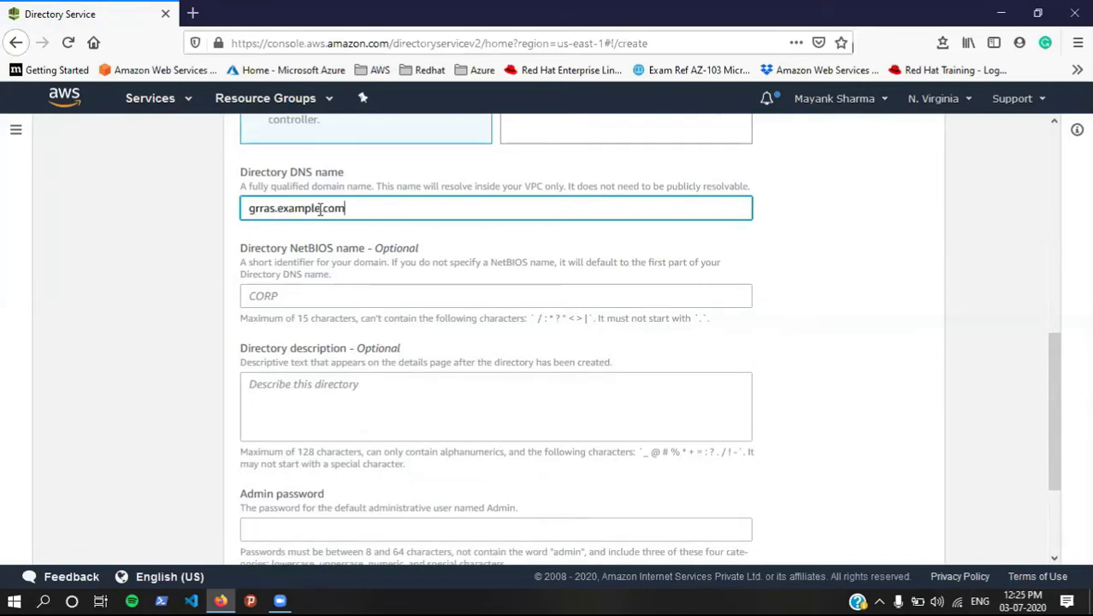
left_click(328, 285)
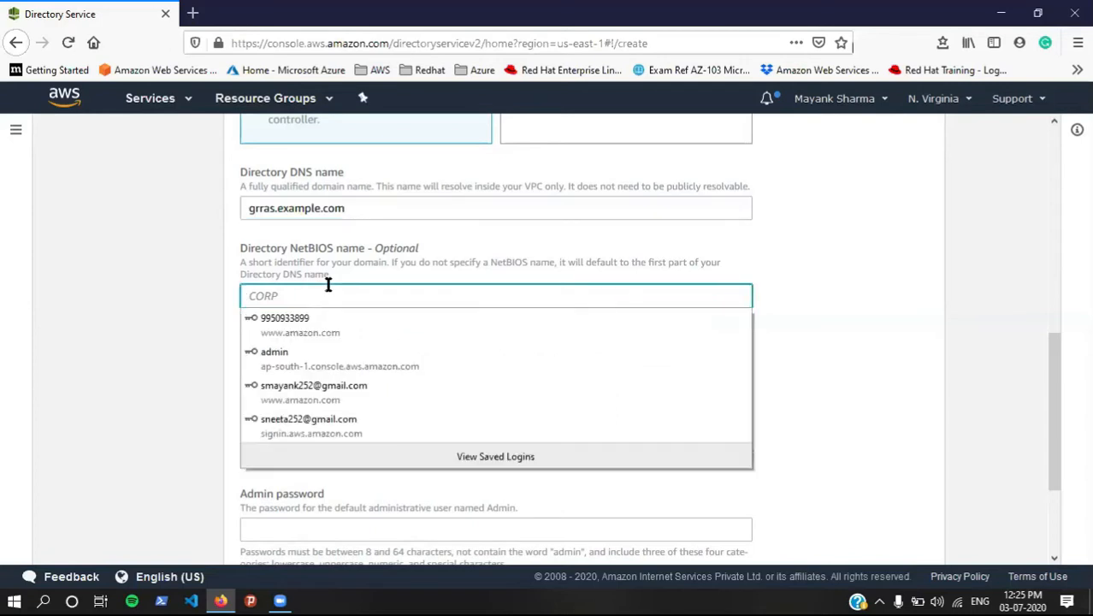
scroll(316, 282, "down", 3)
left_click(298, 273)
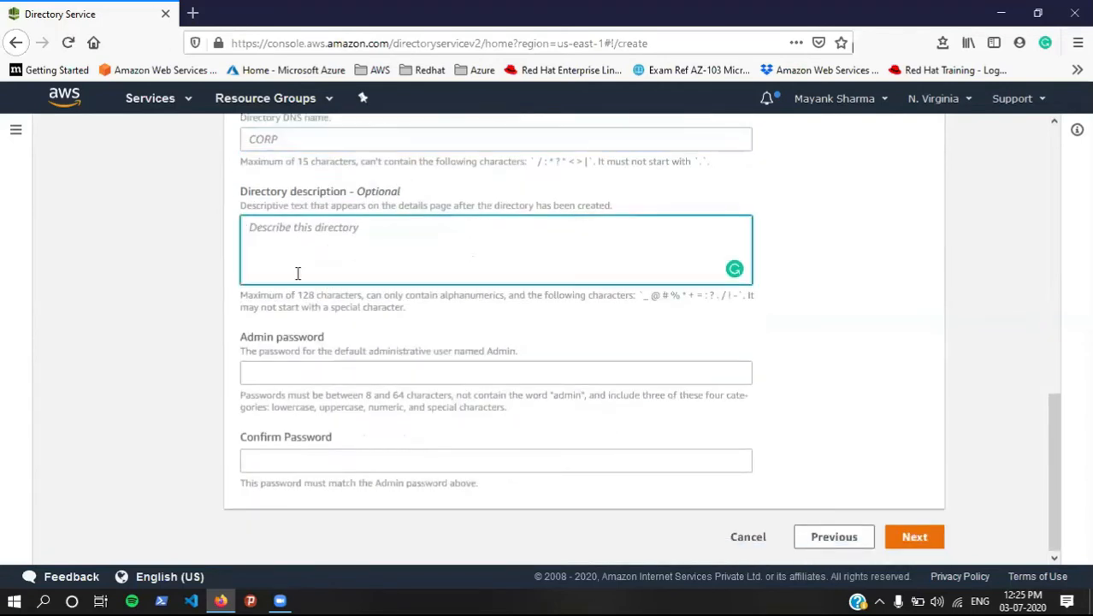
type("f")
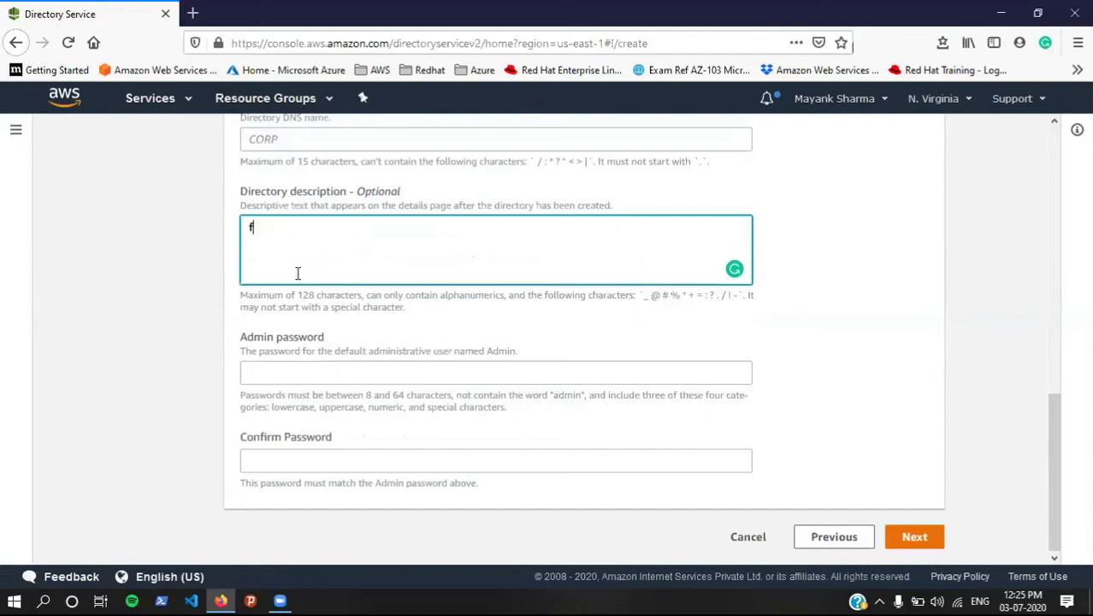
type("or mounting f")
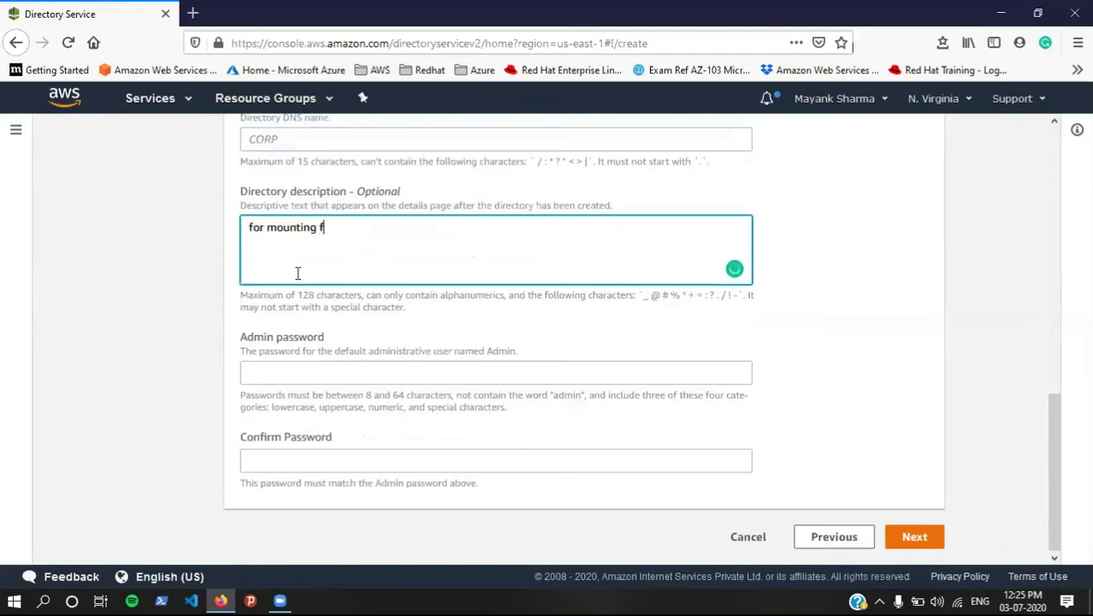
type("ile system on windows")
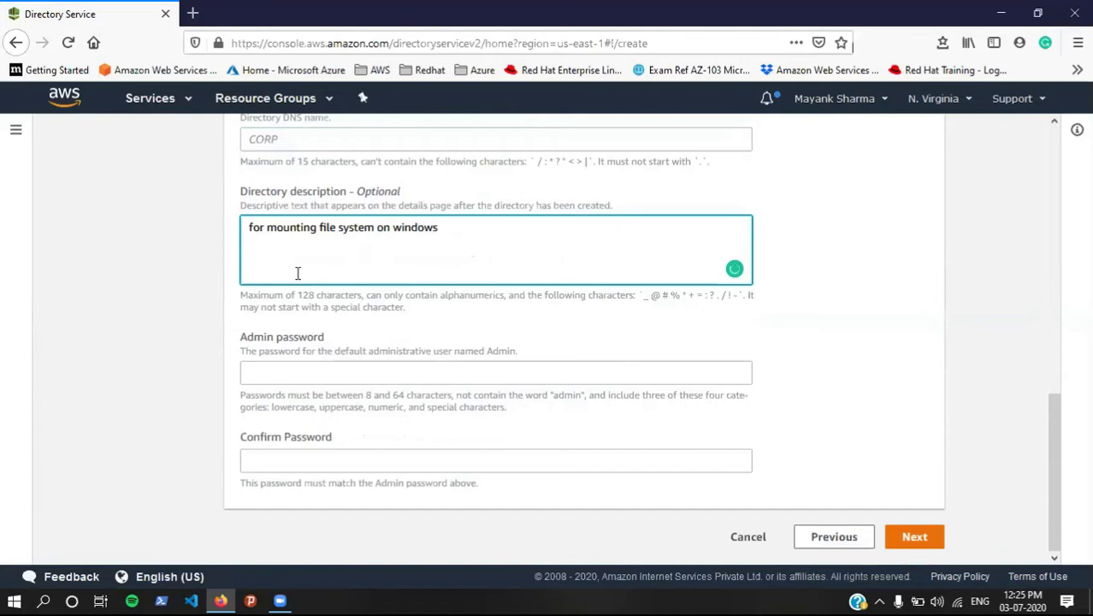
left_click(300, 369)
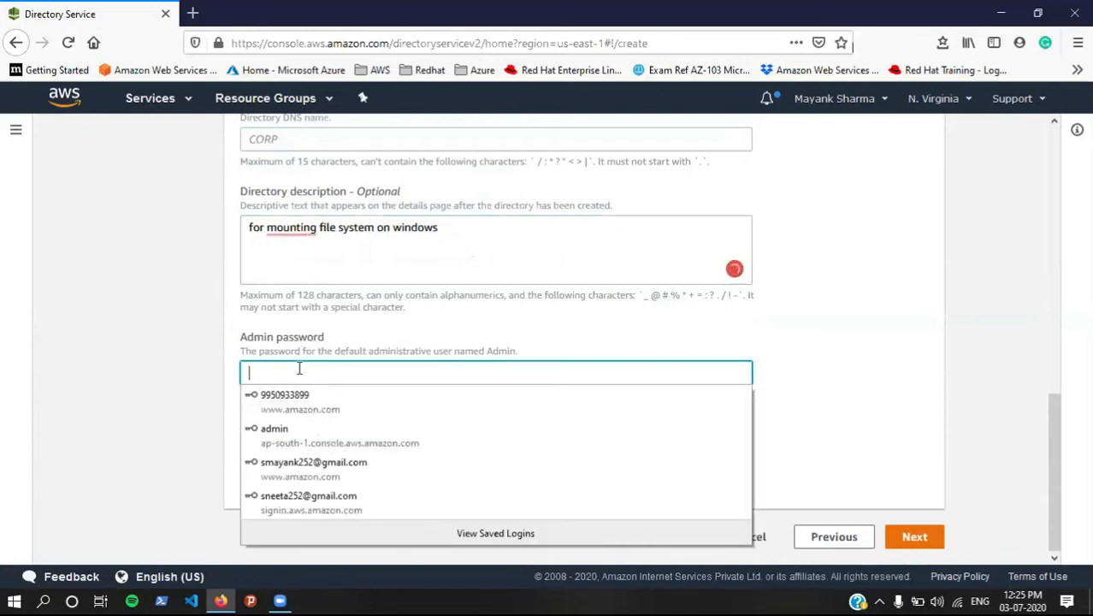
type("••••••••••••")
key("Tab")
type("•••••••••••••")
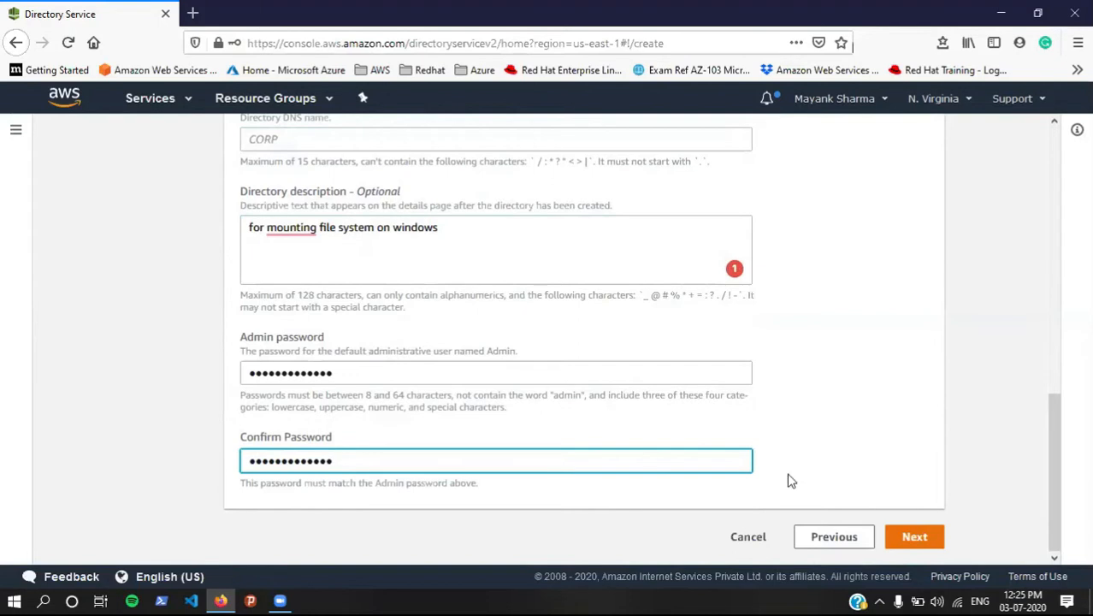
left_click(914, 536)
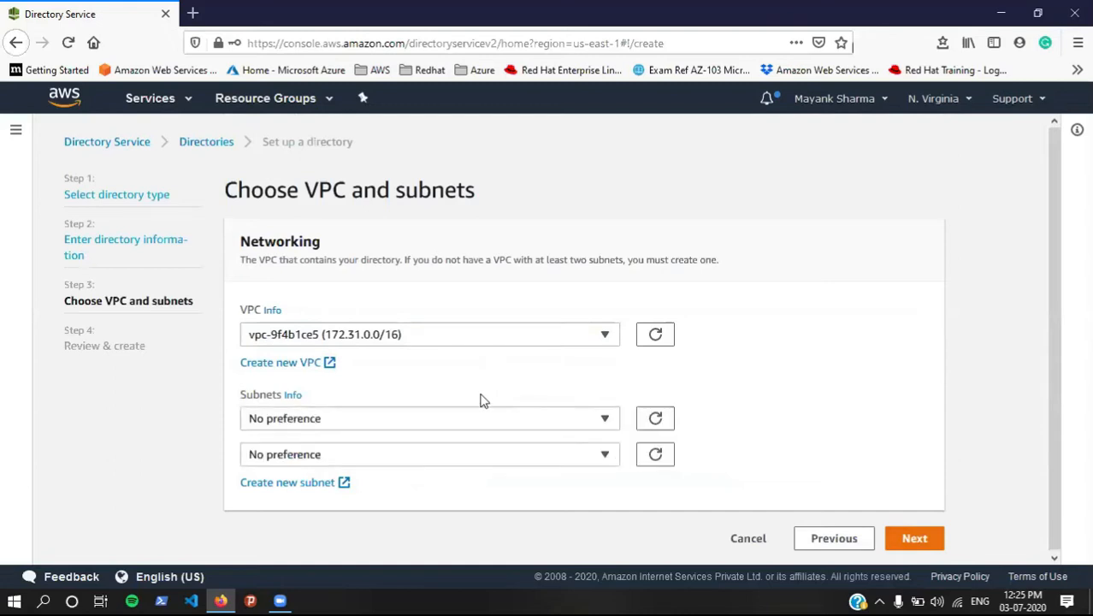
Step: Place the directory in subnet-0baaae57 (us-east-1c) and subnet-dc1823bb (us-east-1d)
left_click(481, 420)
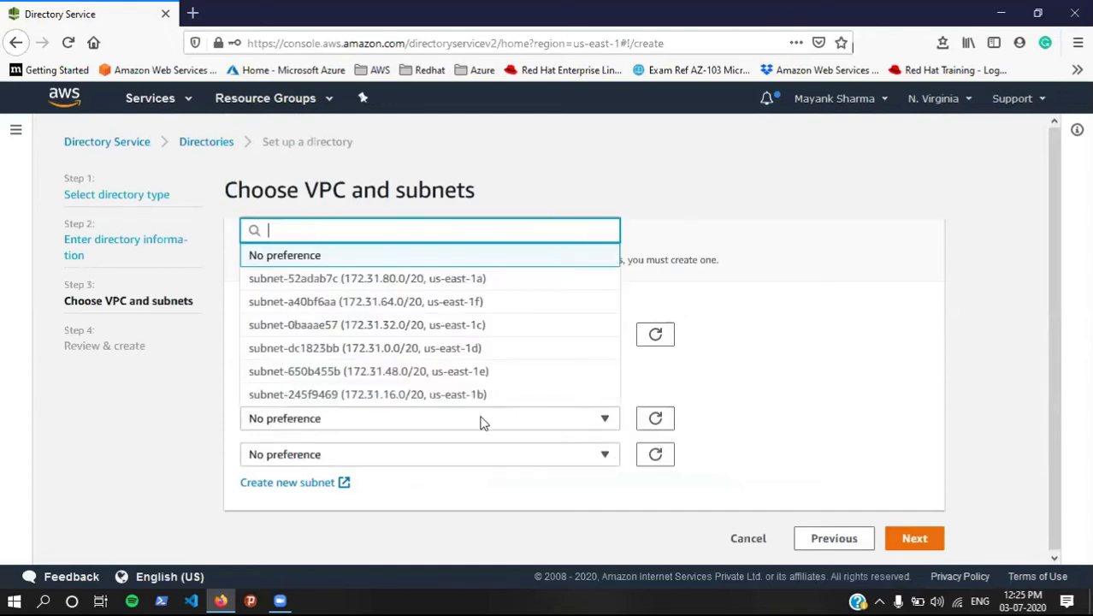
left_click(480, 325)
left_click(432, 460)
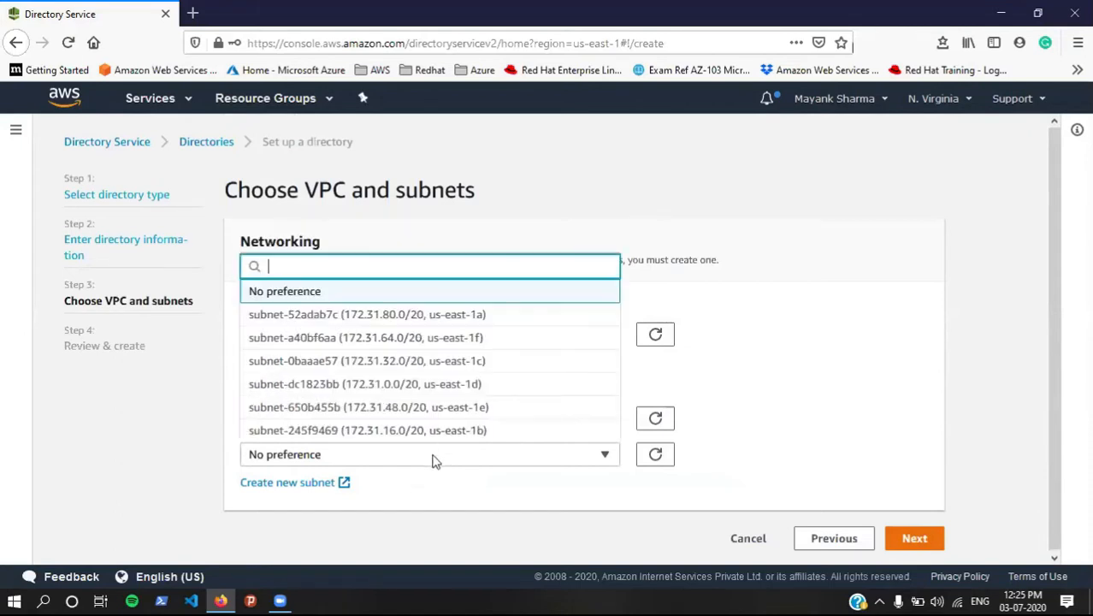
left_click(454, 384)
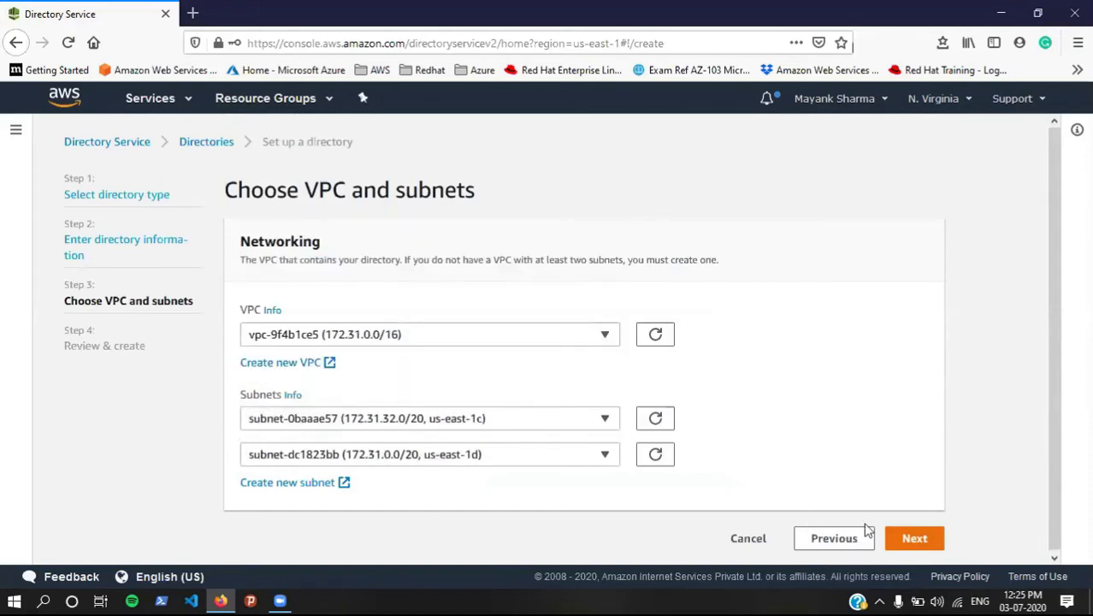
left_click(911, 542)
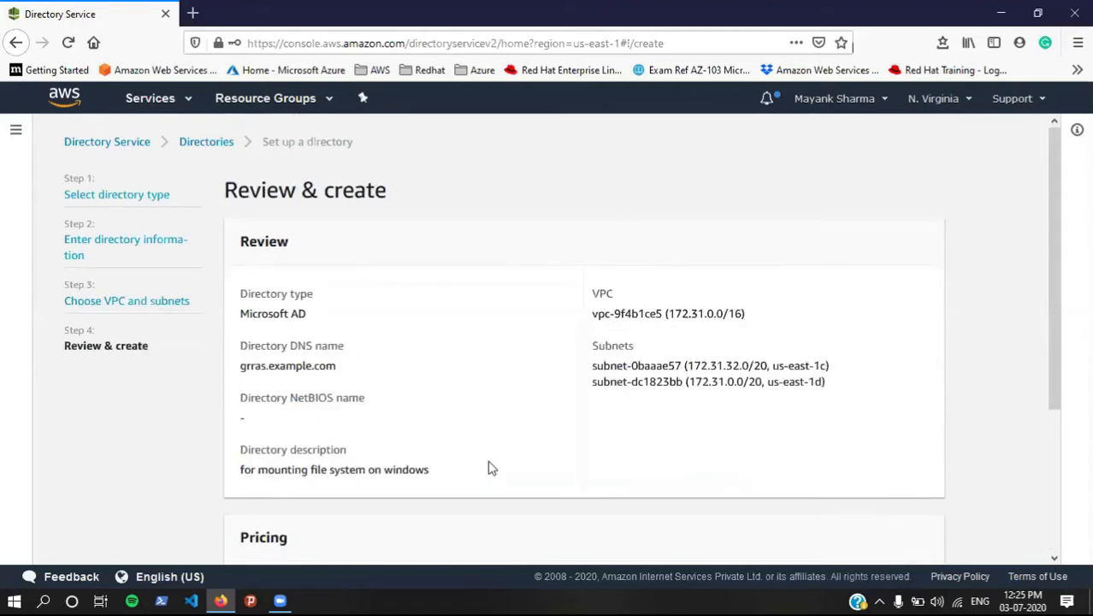
Step: Review the ~USD 86.40/month summary and create the directory
scroll(508, 426, "down", 3)
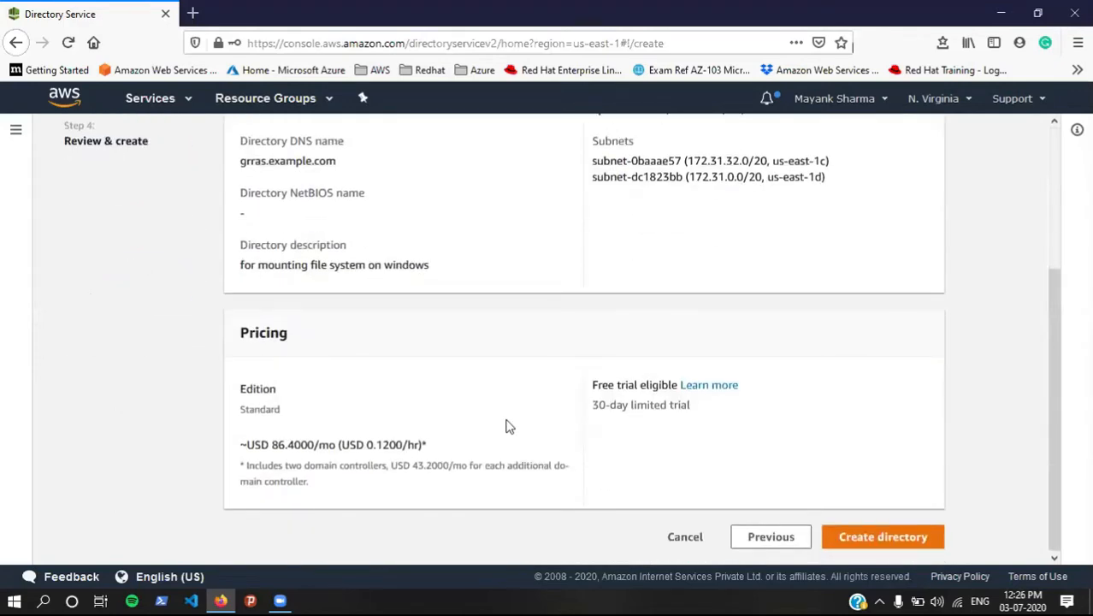
scroll(506, 425, "up", 3)
scroll(493, 467, "down", 3)
left_click_drag(596, 385, 697, 416)
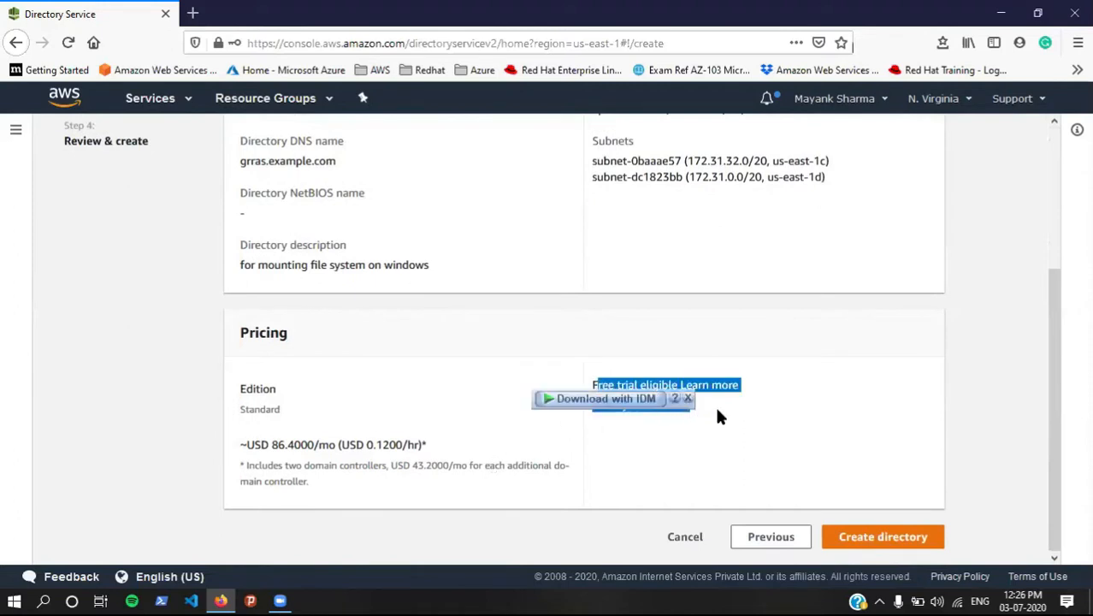
left_click(720, 415)
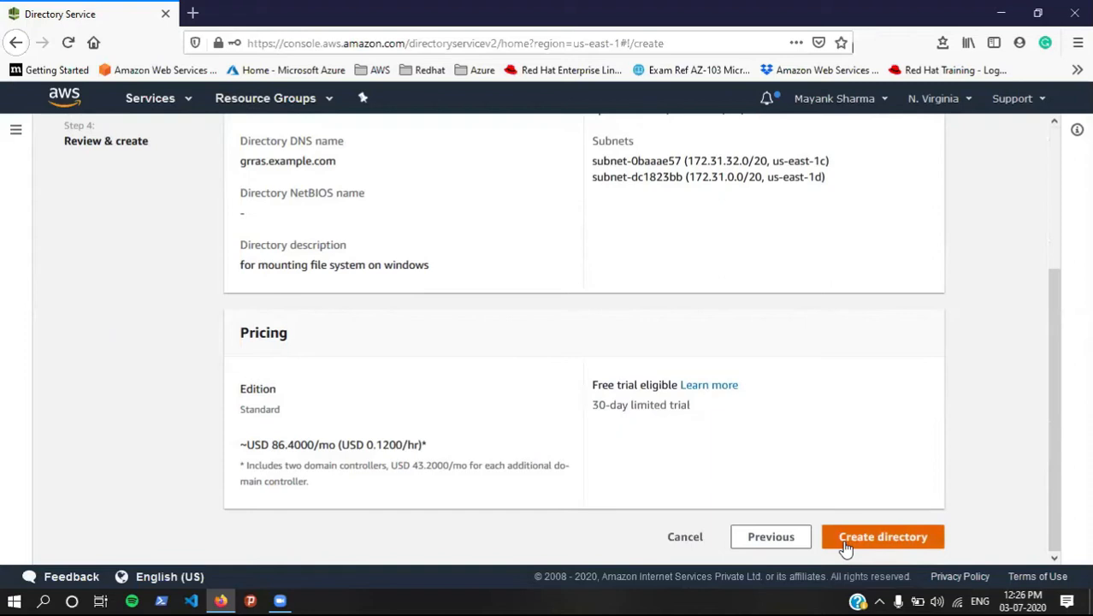
left_click(845, 543)
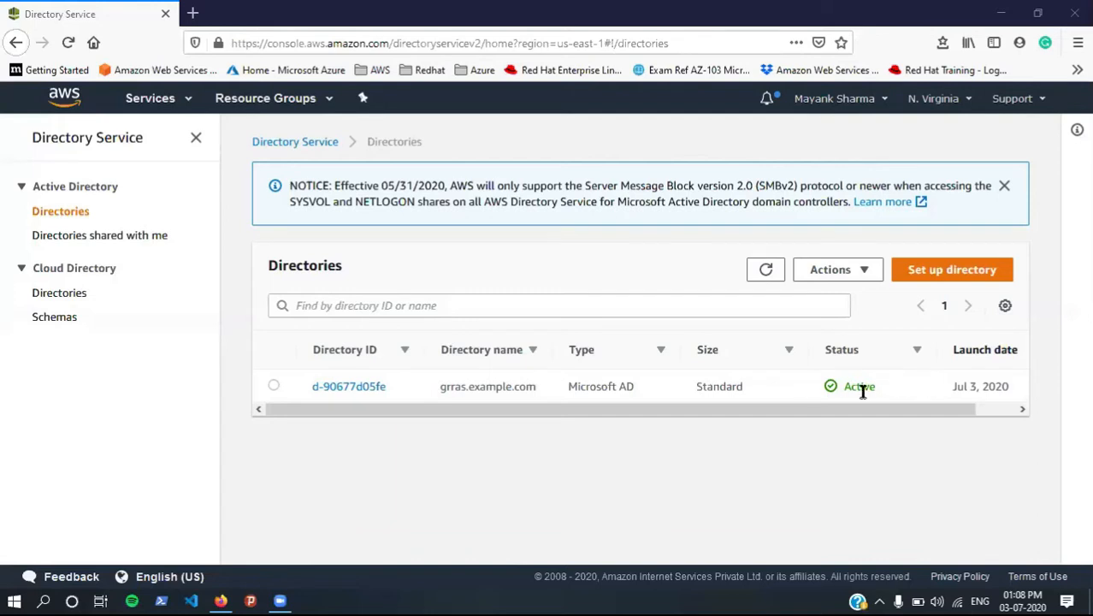
Step: View grras.example.com's details and check its availability zones
left_click(368, 390)
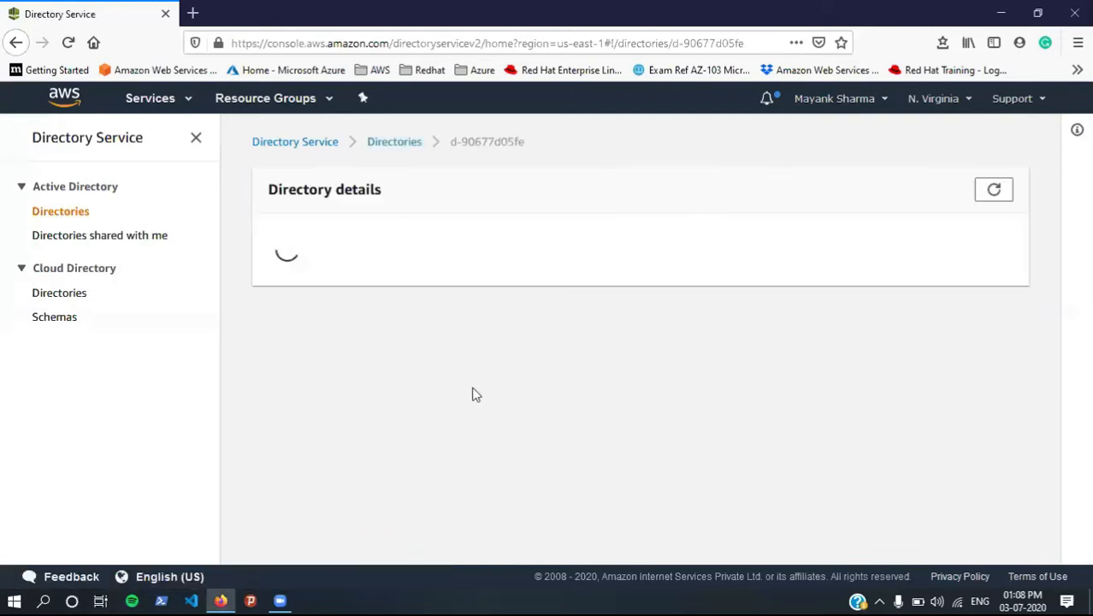
scroll(475, 394, "down", 3)
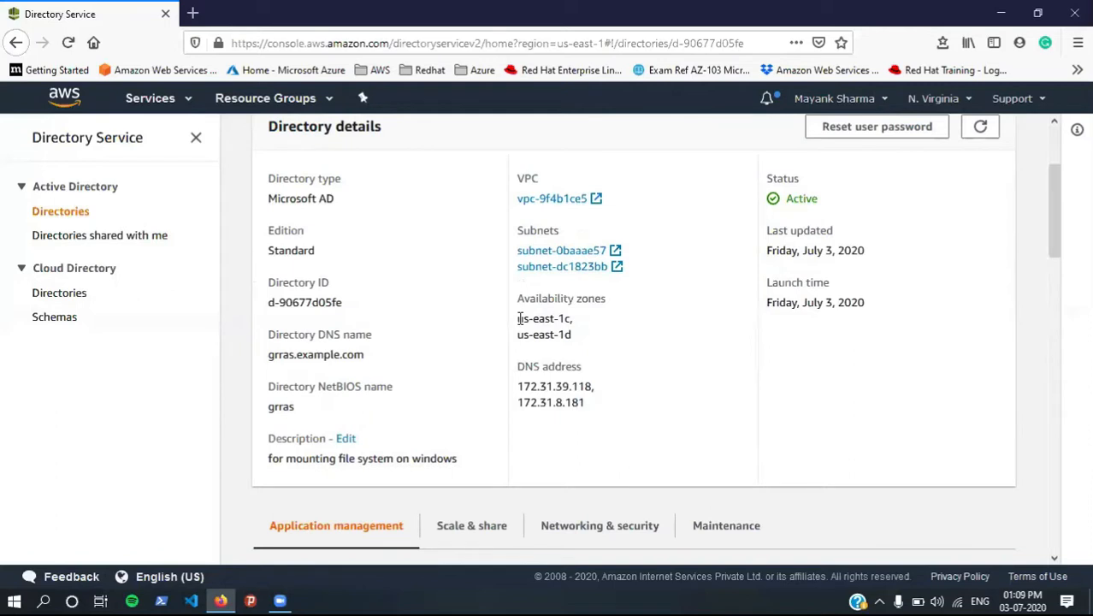
left_click_drag(519, 318, 596, 335)
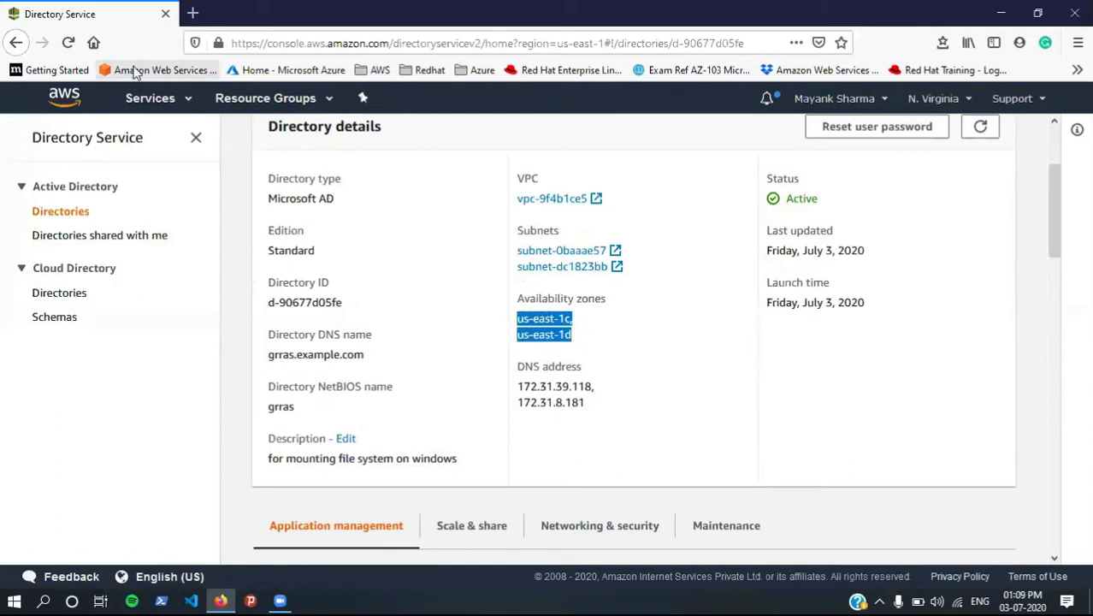
Step: Open the EC2 console in a new browser tab from the Services menu
left_click(152, 100)
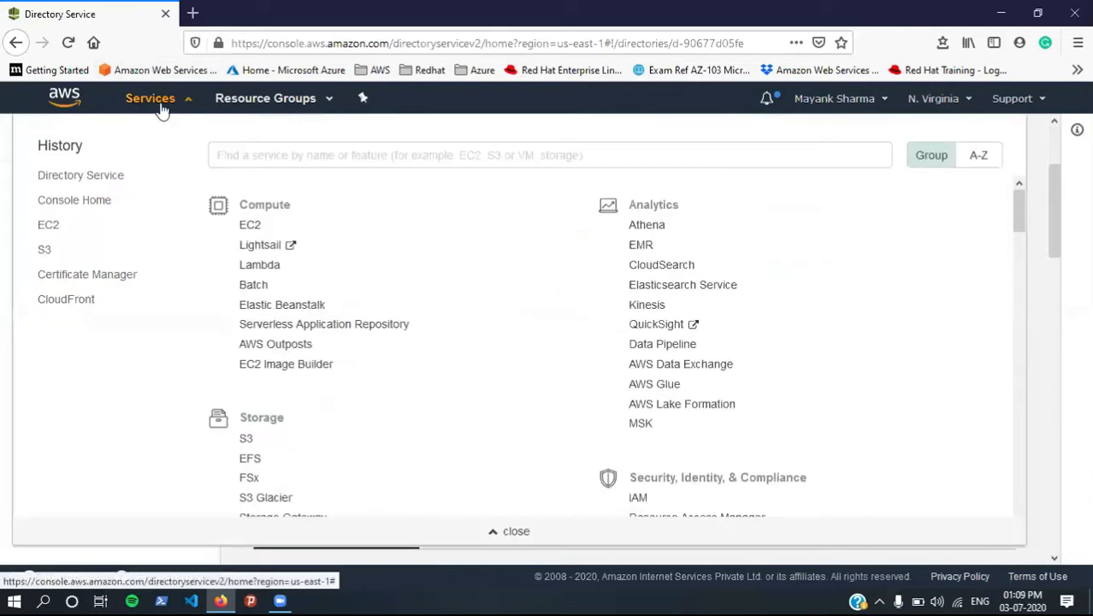
right_click(262, 226)
left_click(268, 236)
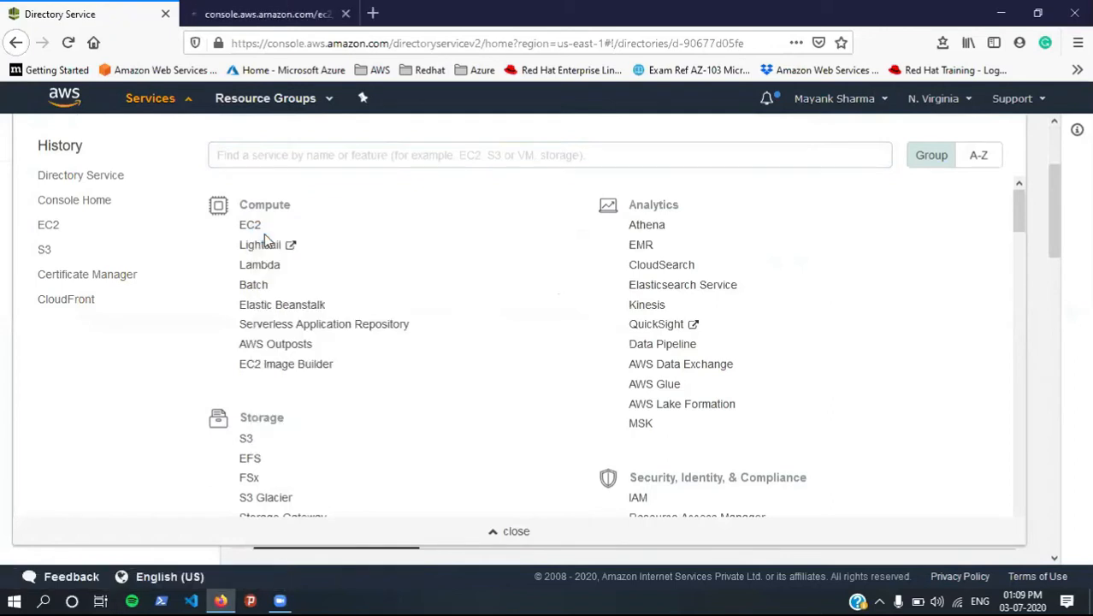
Step: In the EC2 tab, launch a new instance from the Microsoft Windows Server 2019 Base image
left_click(246, 11)
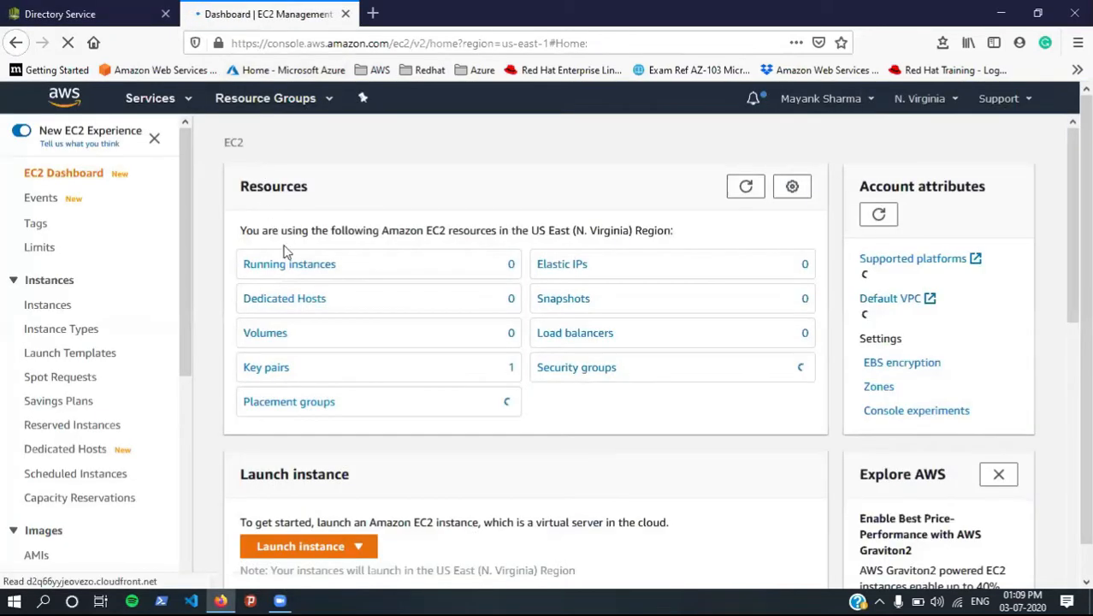
left_click(291, 264)
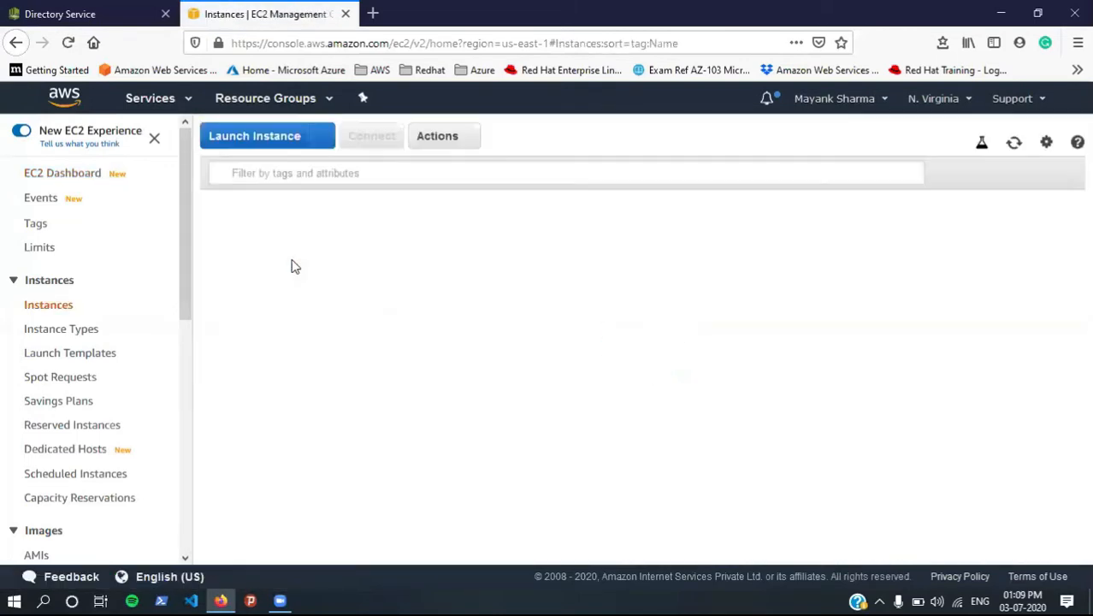
left_click(266, 151)
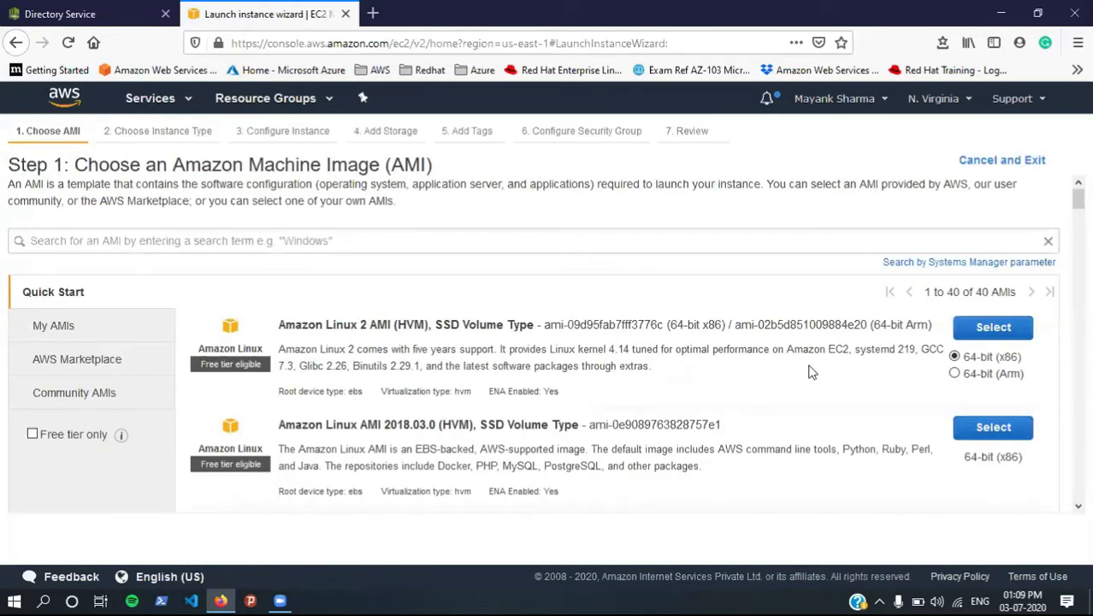
scroll(812, 372, "down", 10)
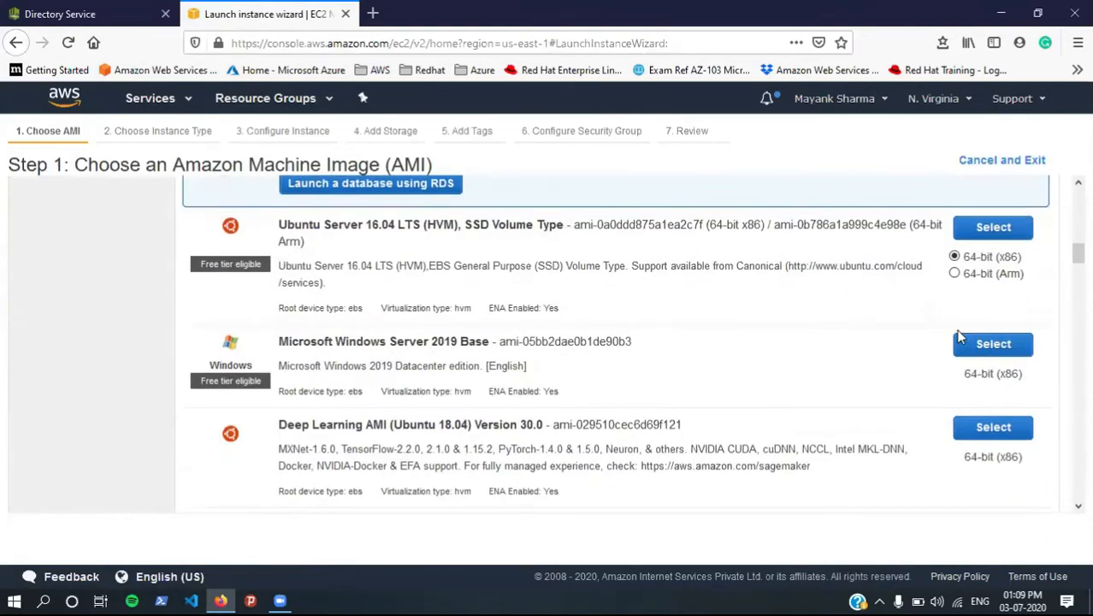
left_click(974, 343)
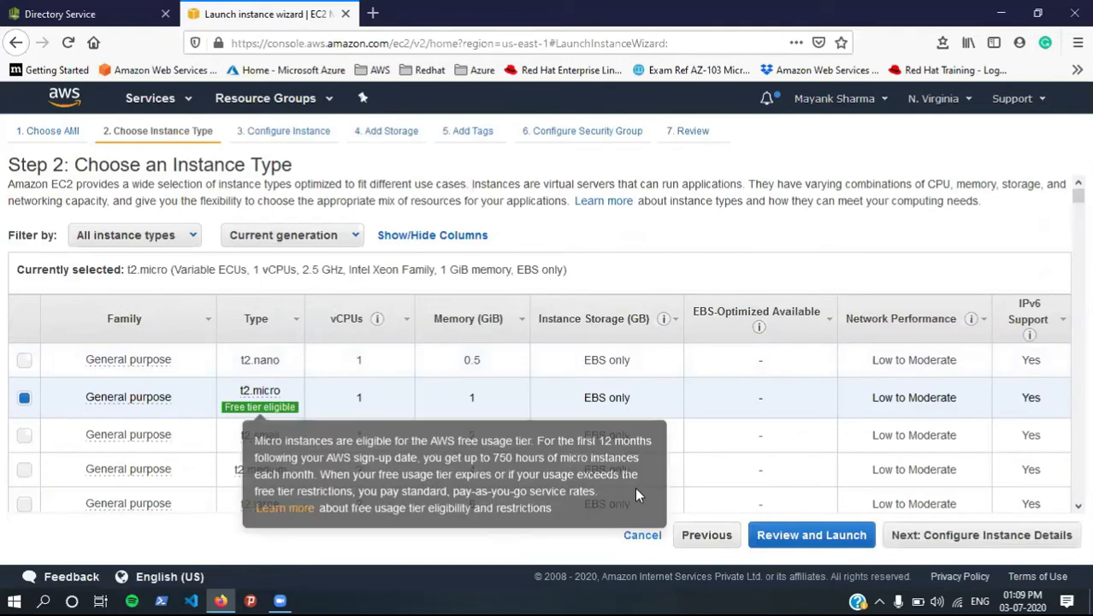
Step: Set the launch to 2 instances in the us-east-1c subnet
left_click(998, 537)
double_click(346, 230)
type("2")
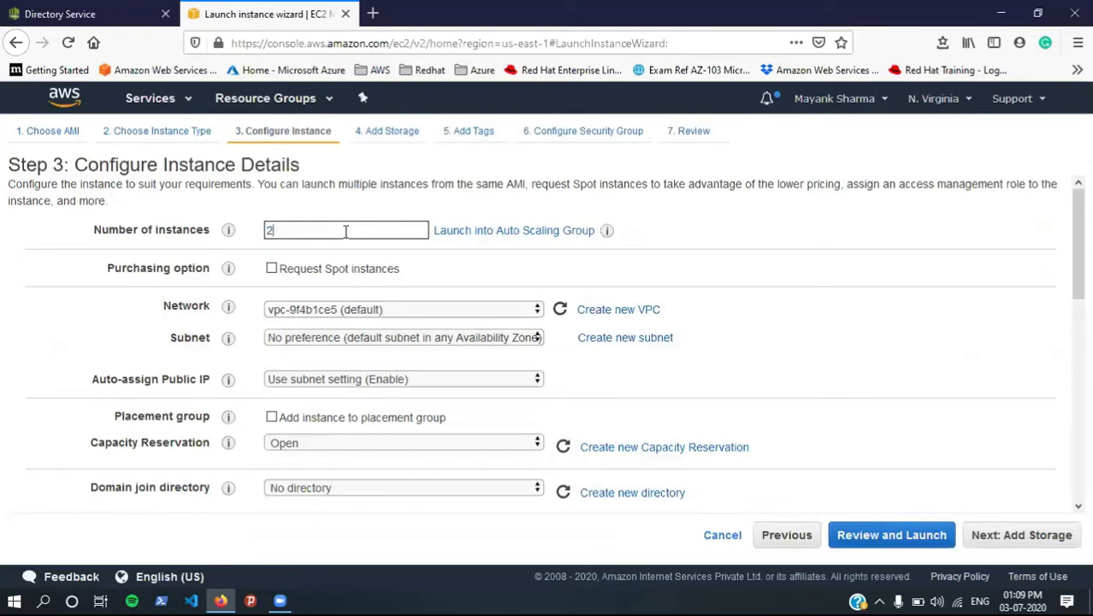
left_click(344, 339)
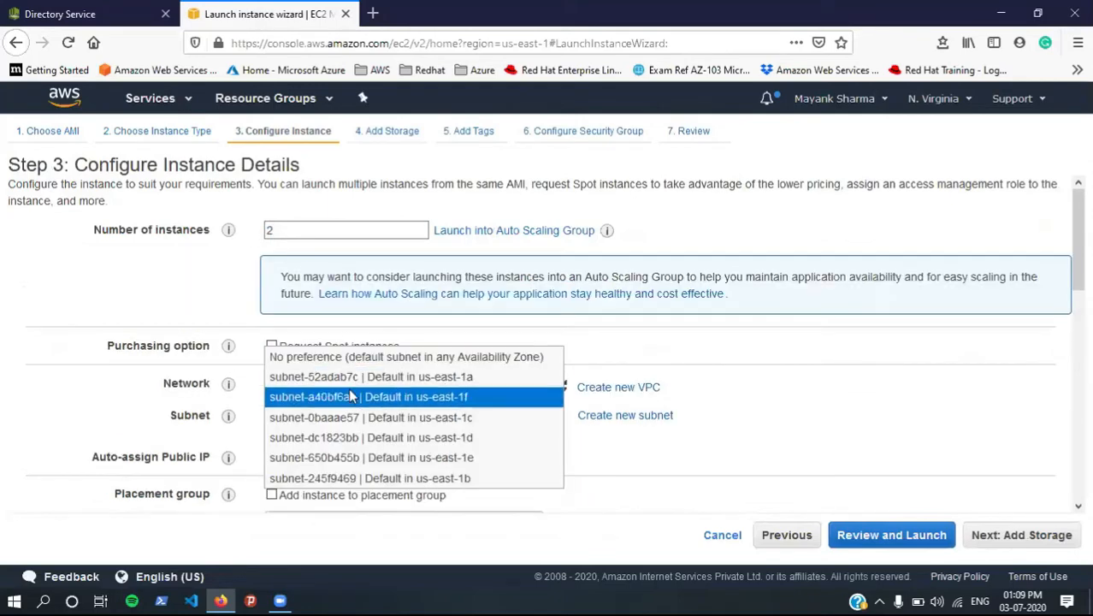
left_click(353, 418)
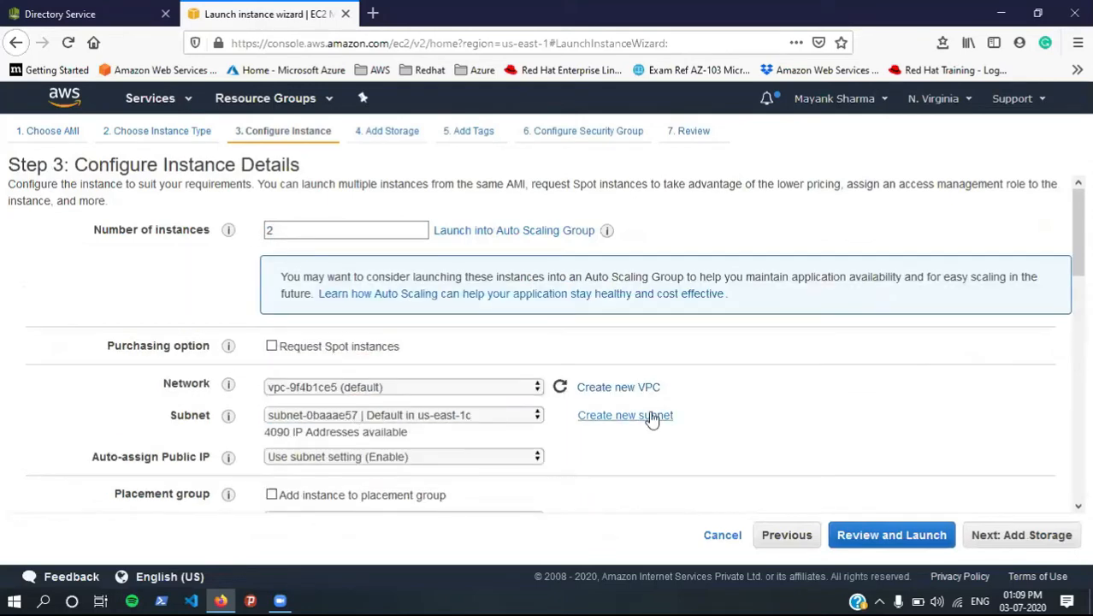
left_click(1009, 539)
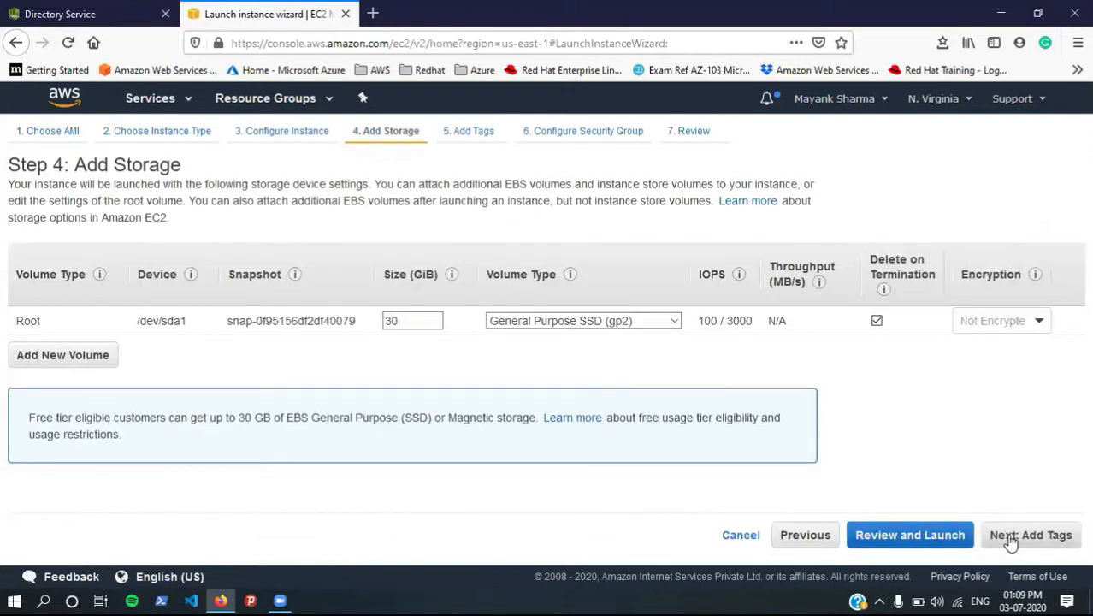
Step: Add the tag Name = Windows to the instances
left_click(1010, 537)
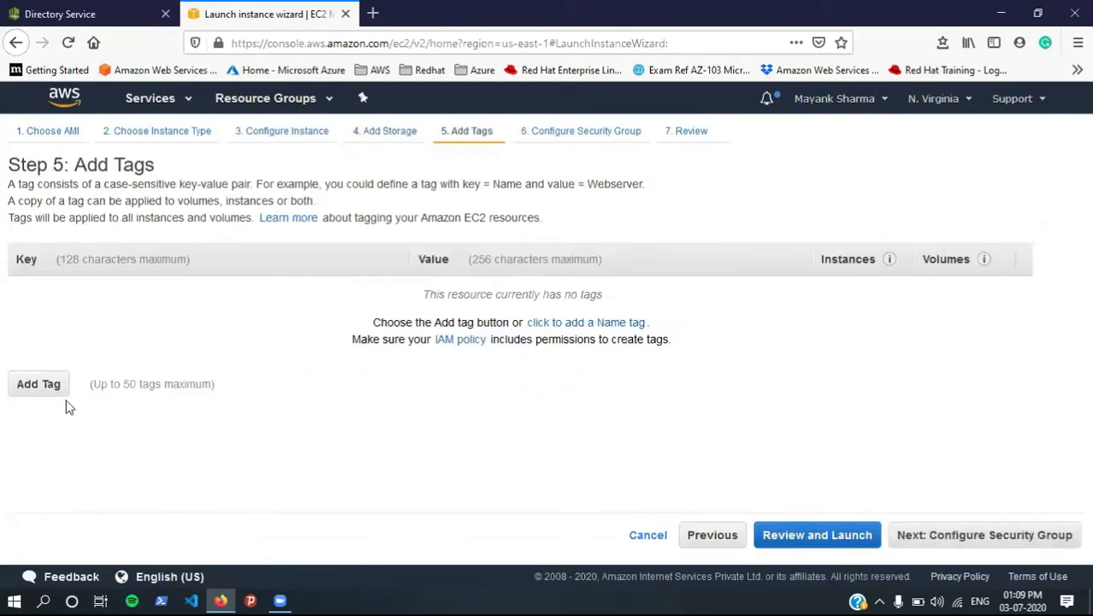
left_click(40, 384)
left_click(125, 298)
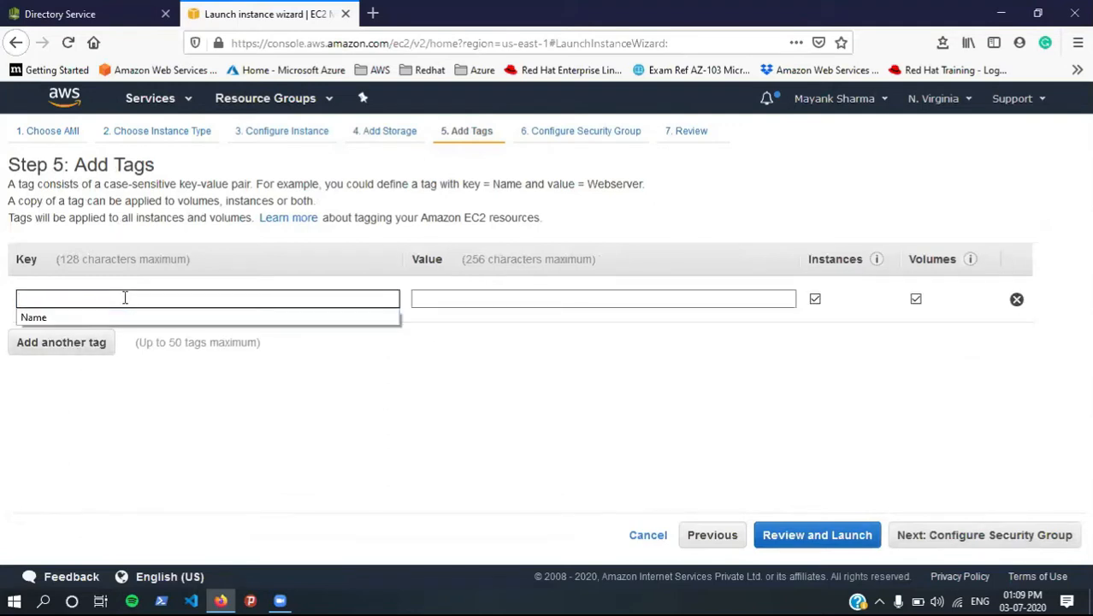
type("Name")
key("Tab")
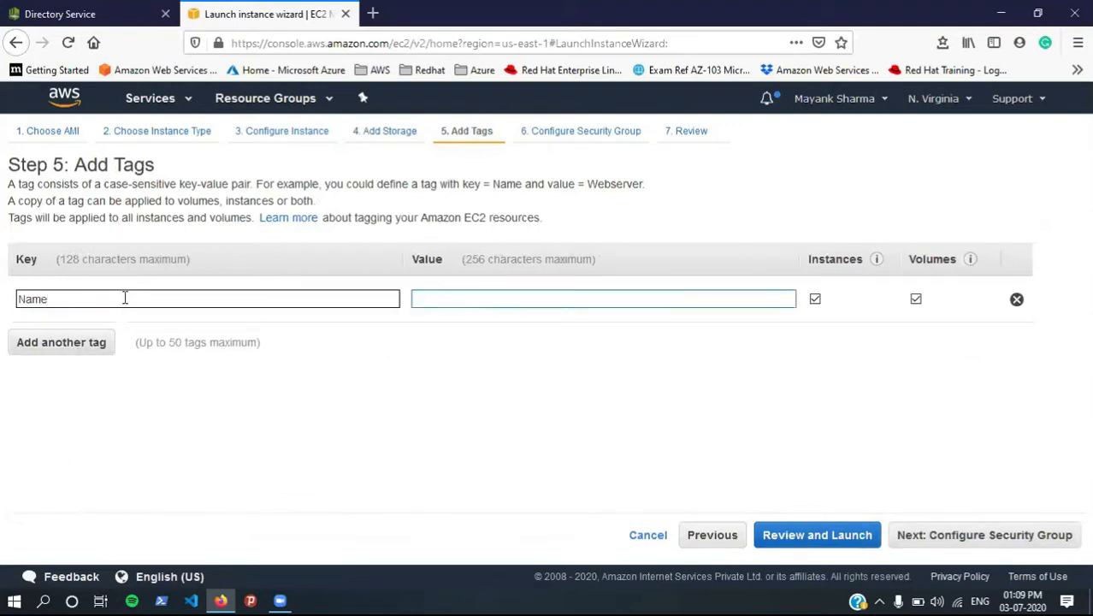
type("Windows")
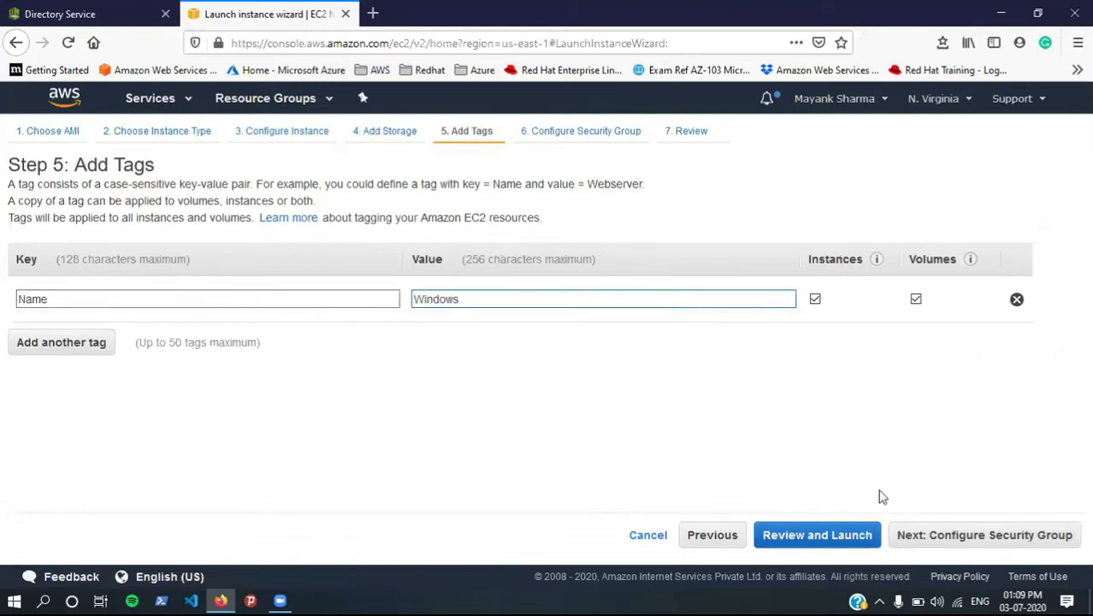
left_click(945, 538)
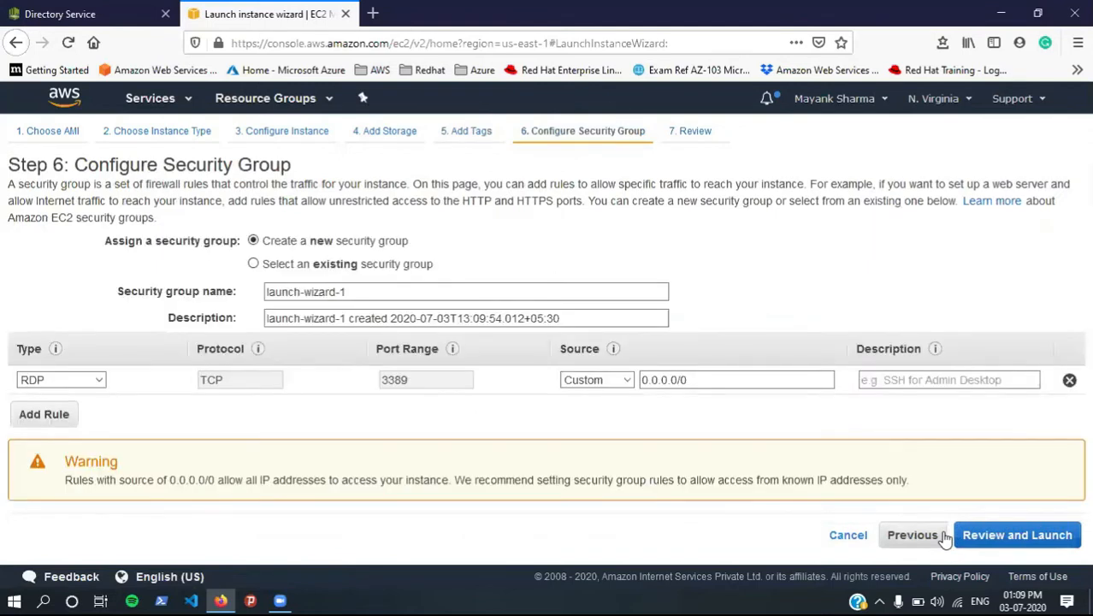
Step: Add inbound rules for HTTP, HTTPS and MS SQL
left_click(30, 413)
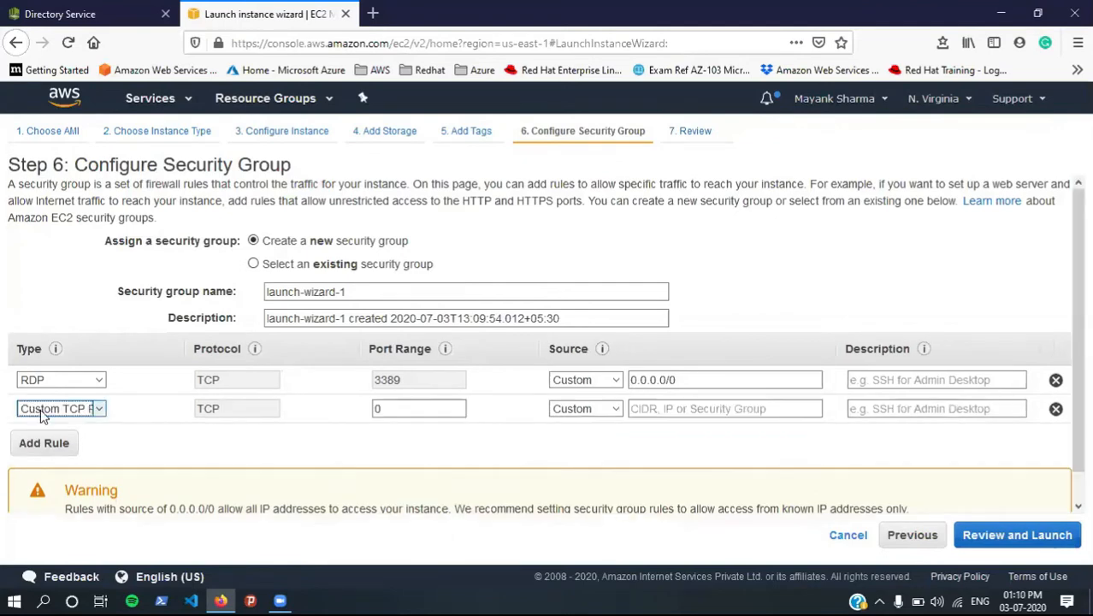
left_click(52, 408)
key("h")
key("Return")
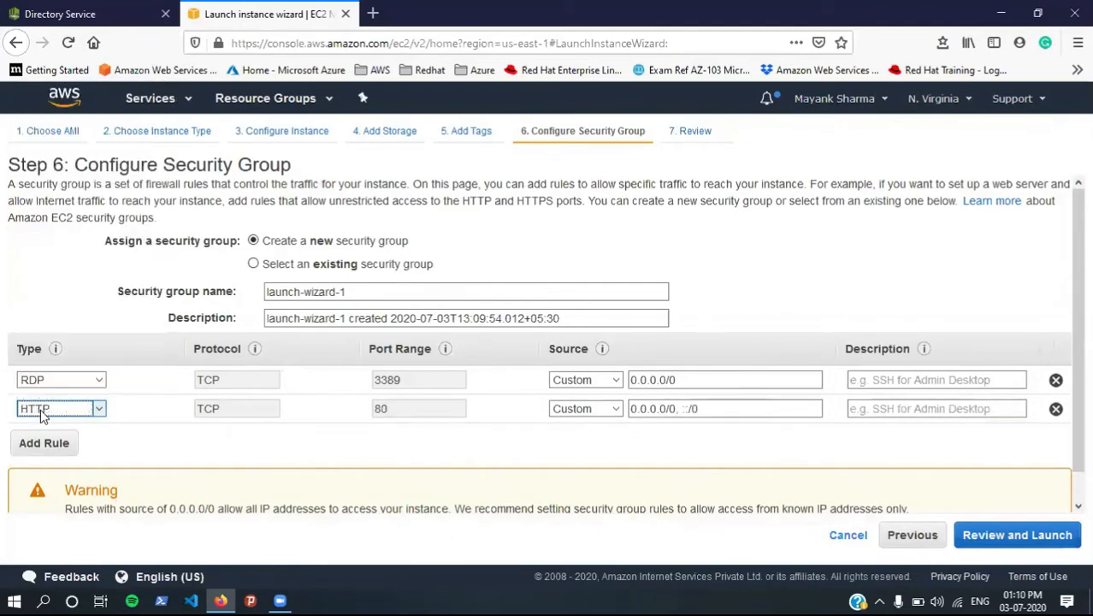
left_click(43, 443)
key("h")
key("h")
left_click(52, 472)
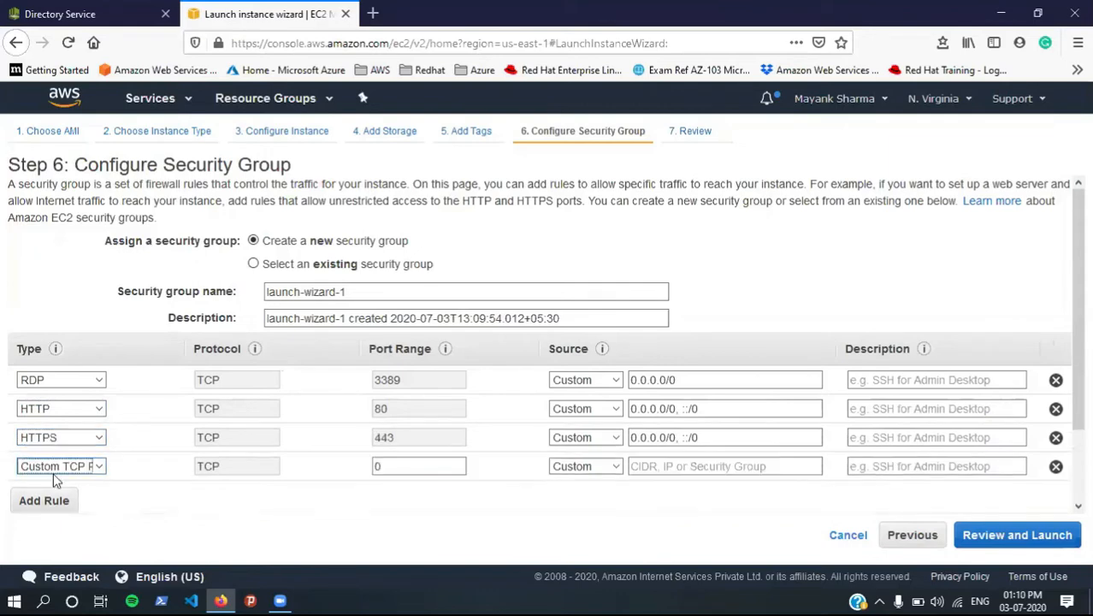
key("m")
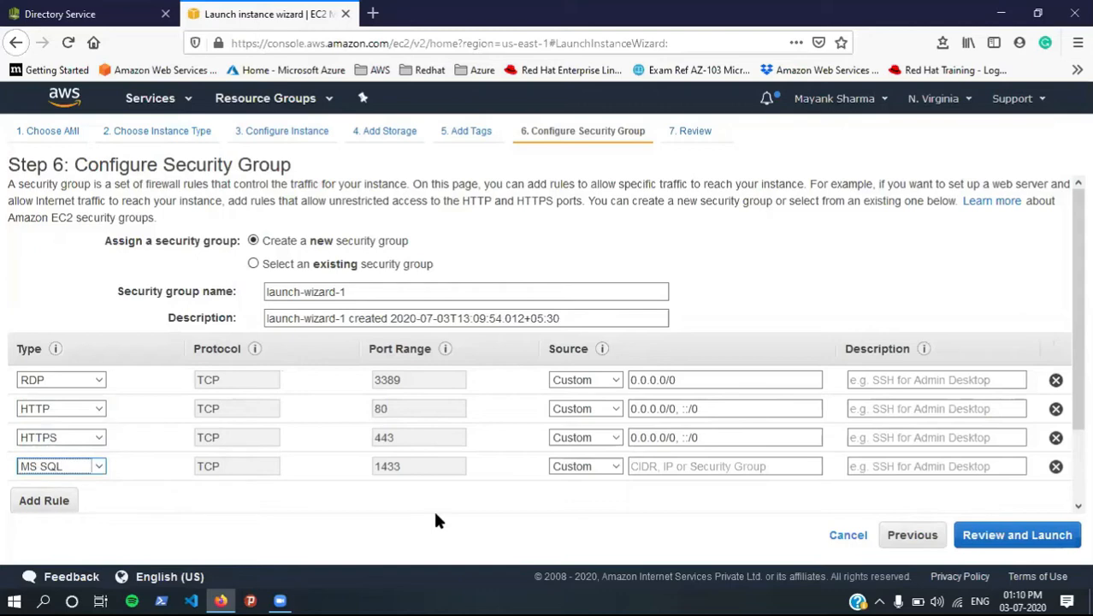
Step: Use the existing AD security group instead of a new one
left_click(310, 267)
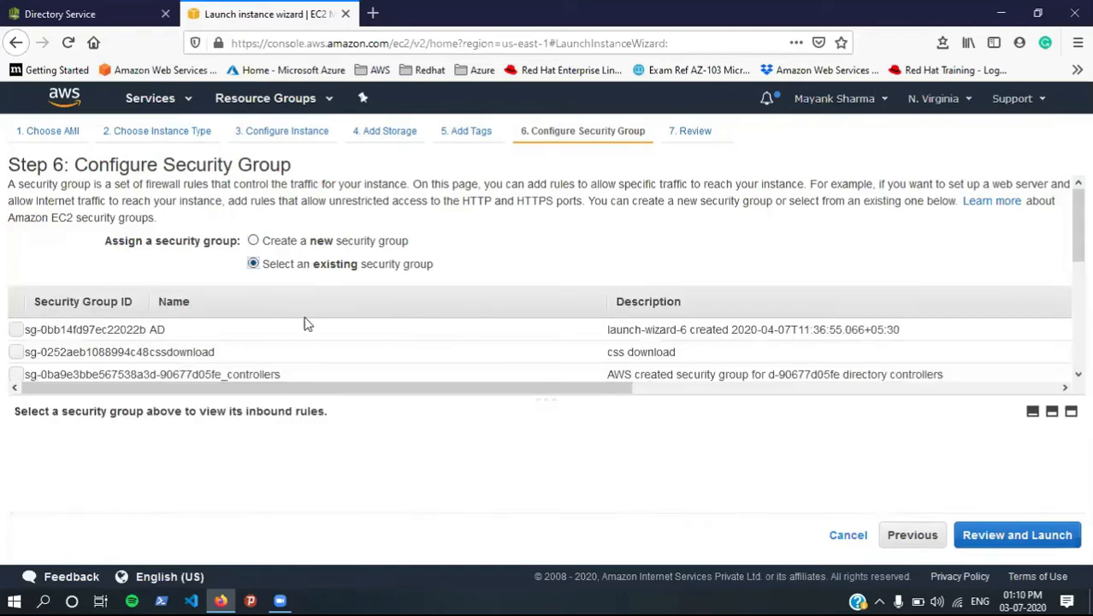
scroll(312, 342, "down", 5)
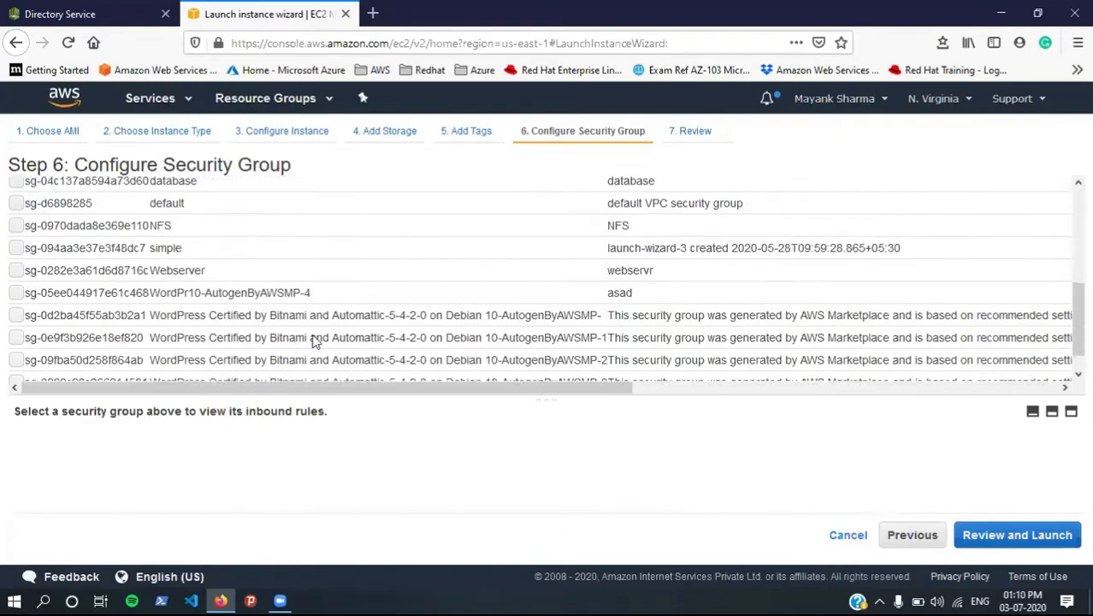
scroll(313, 336, "up", 4)
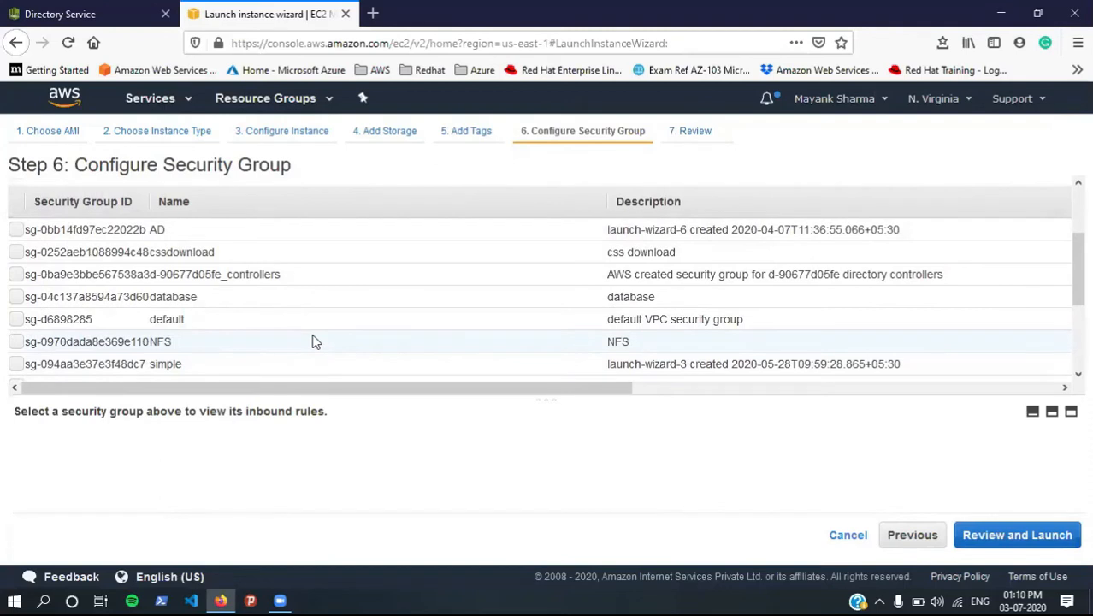
scroll(313, 341, "up", 2)
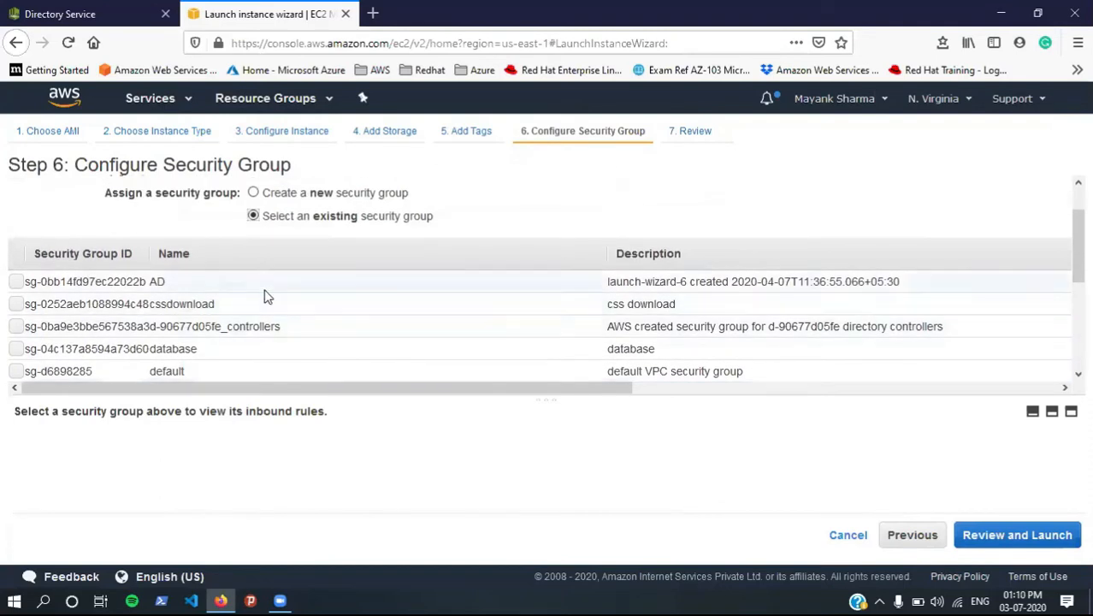
left_click(264, 281)
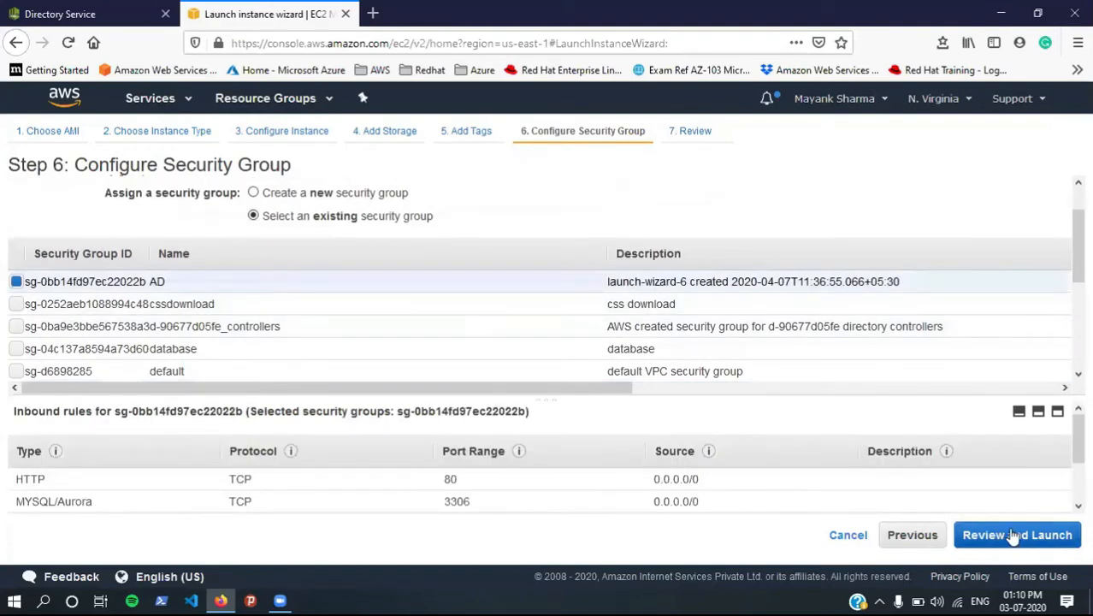
scroll(722, 482, "down", 2)
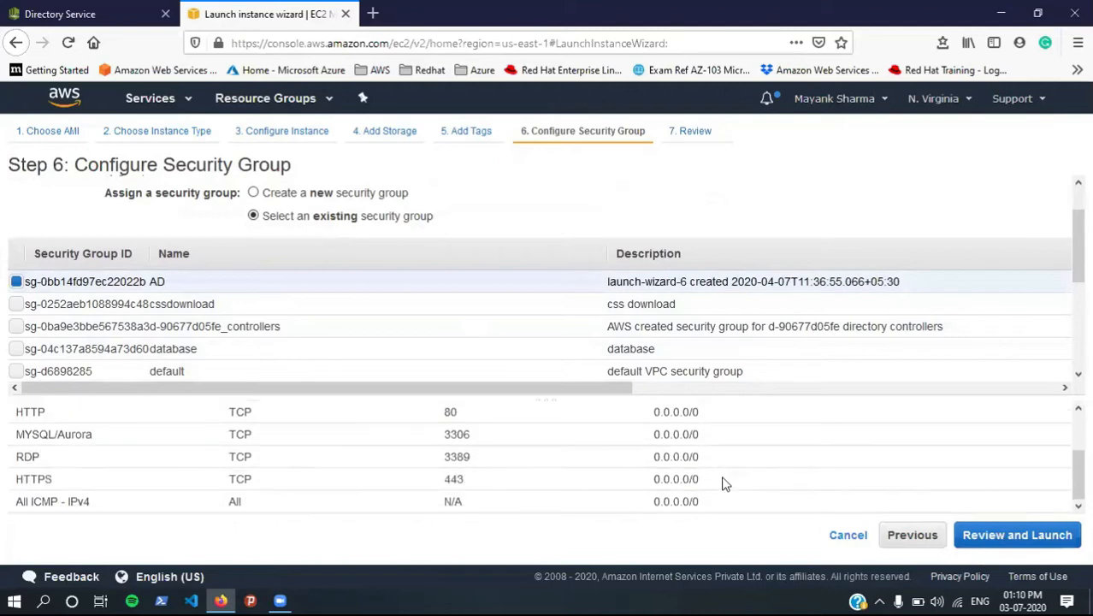
scroll(722, 481, "up", 2)
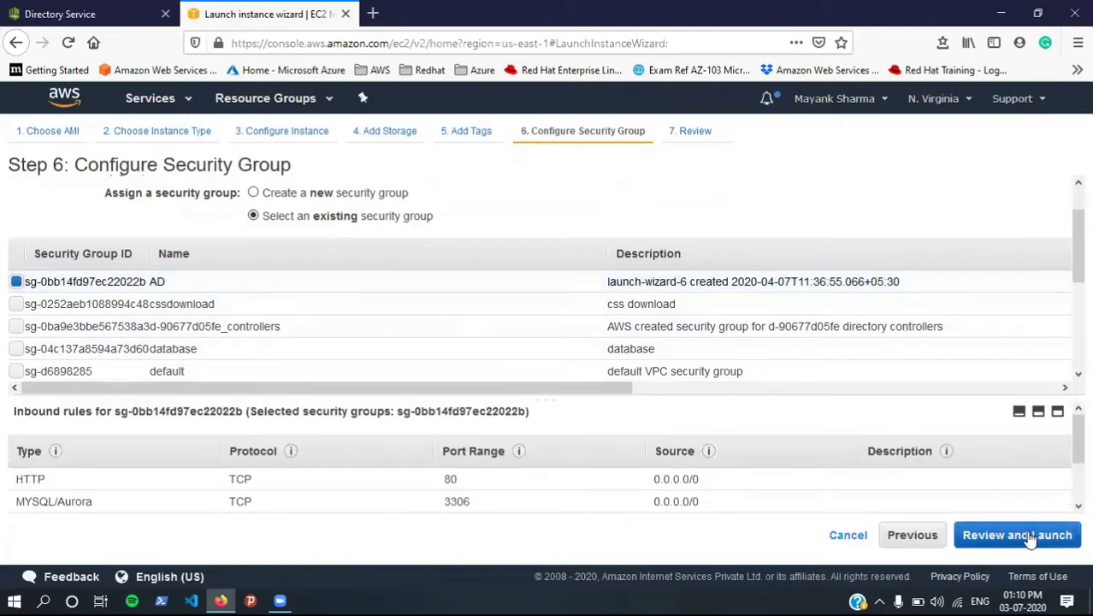
Step: Launch both instances with the 'test' key pair and view the instances list
left_click(1043, 535)
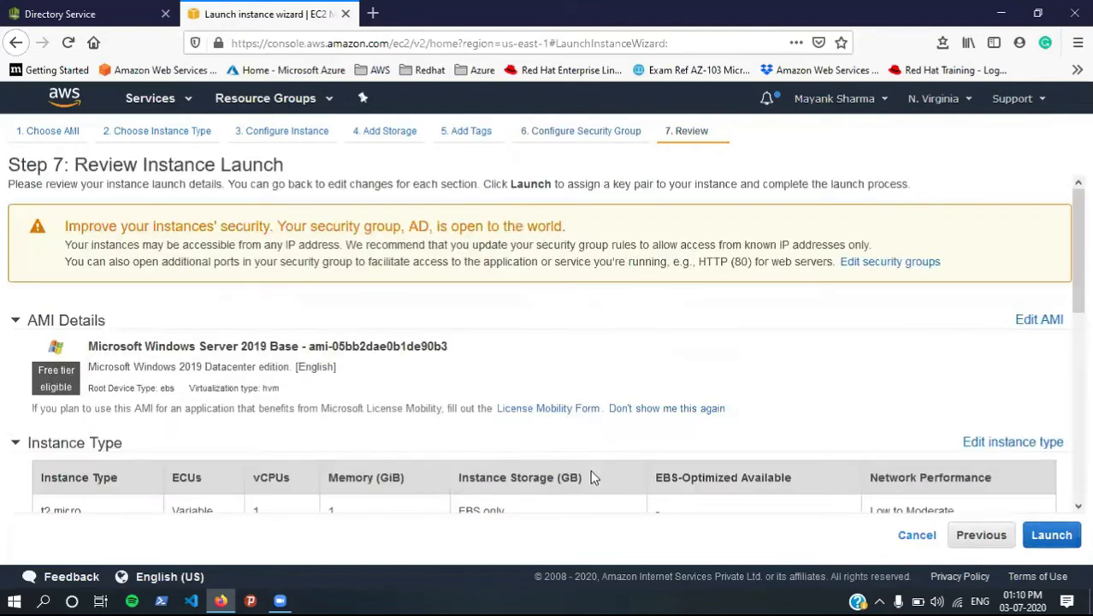
left_click(1052, 534)
left_click(415, 420)
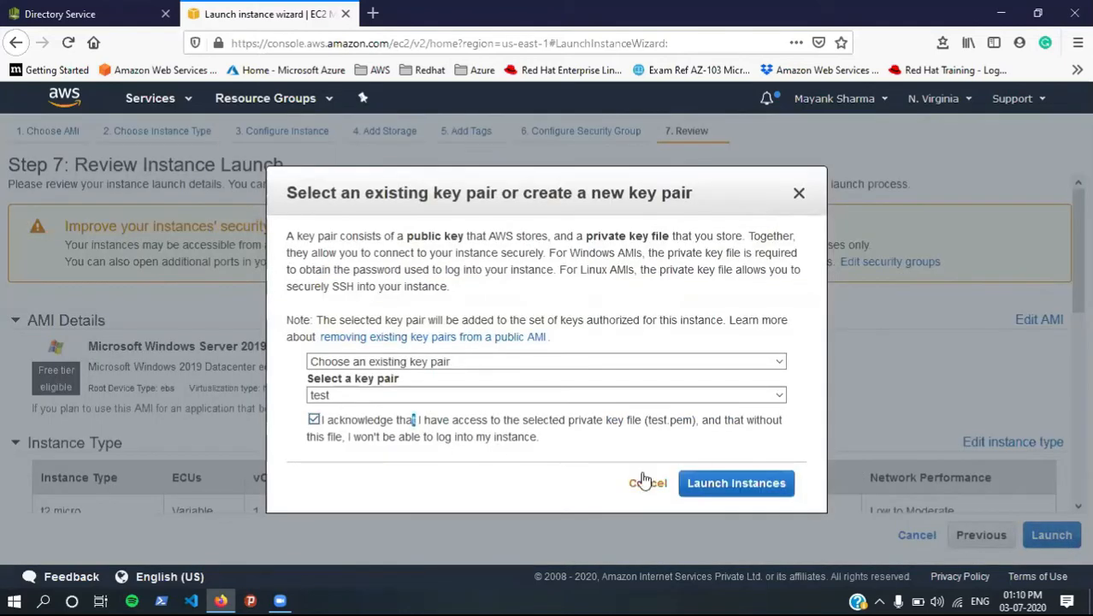
left_click(696, 483)
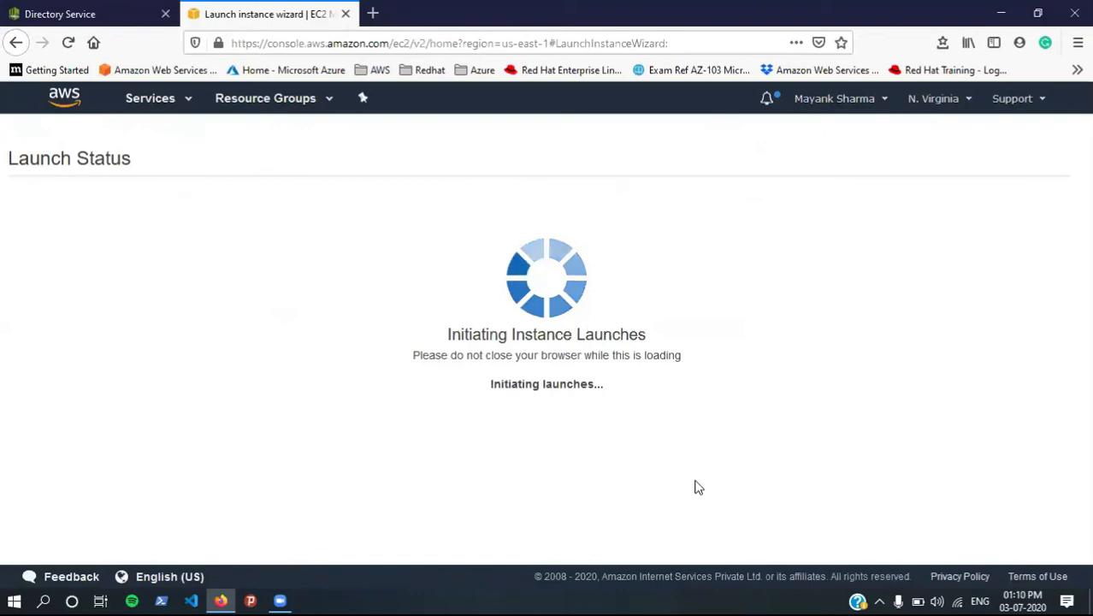
scroll(694, 488, "down", 3)
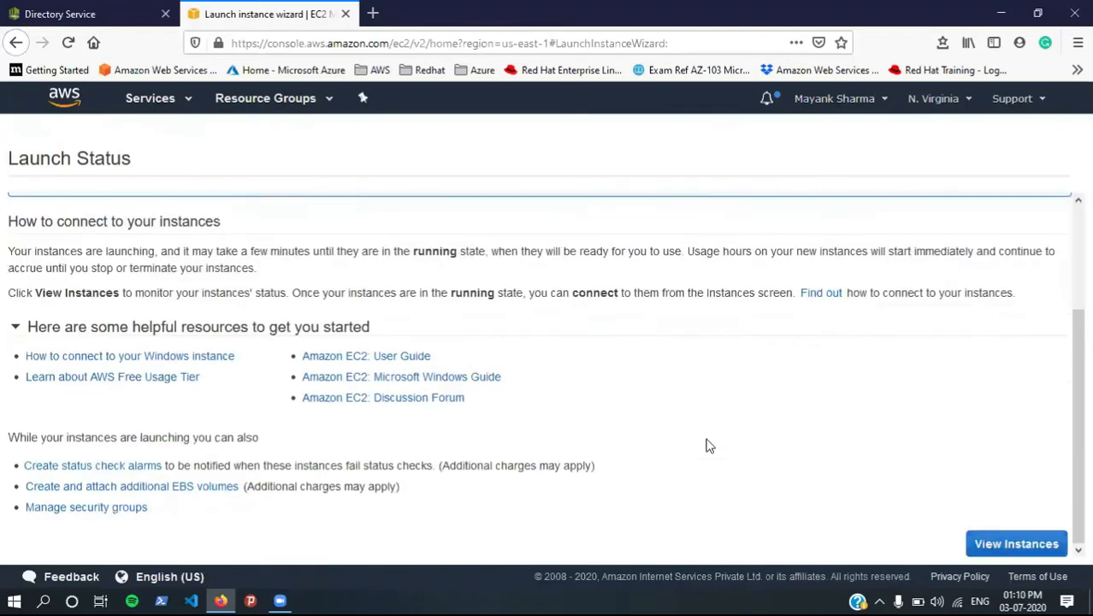
left_click(1016, 544)
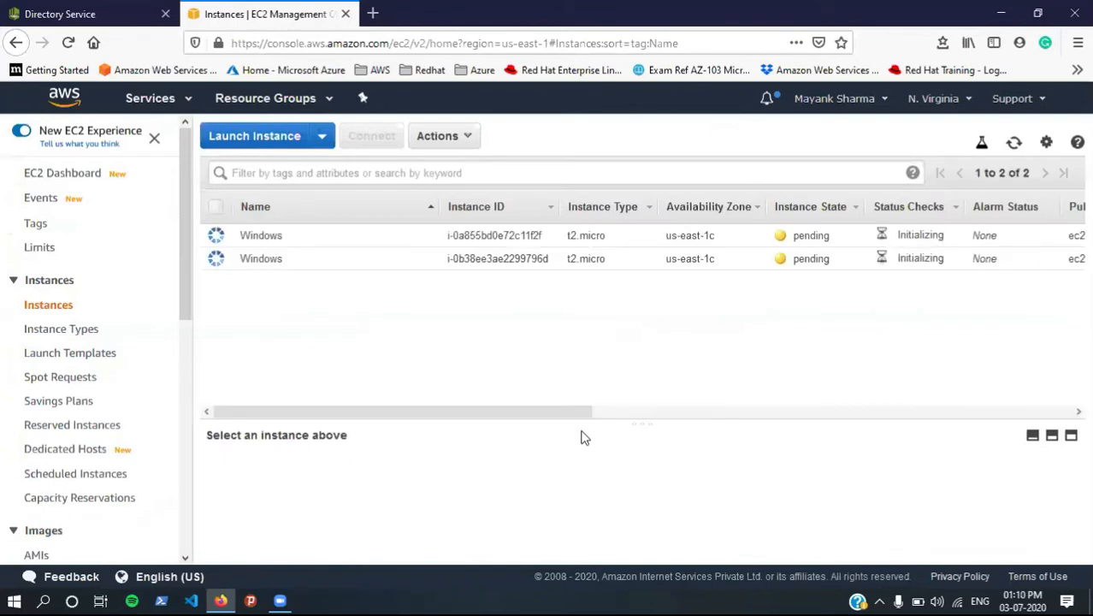
Step: Rename the two instances to Windows-1 and Windows-2
left_click(422, 235)
left_click(372, 233)
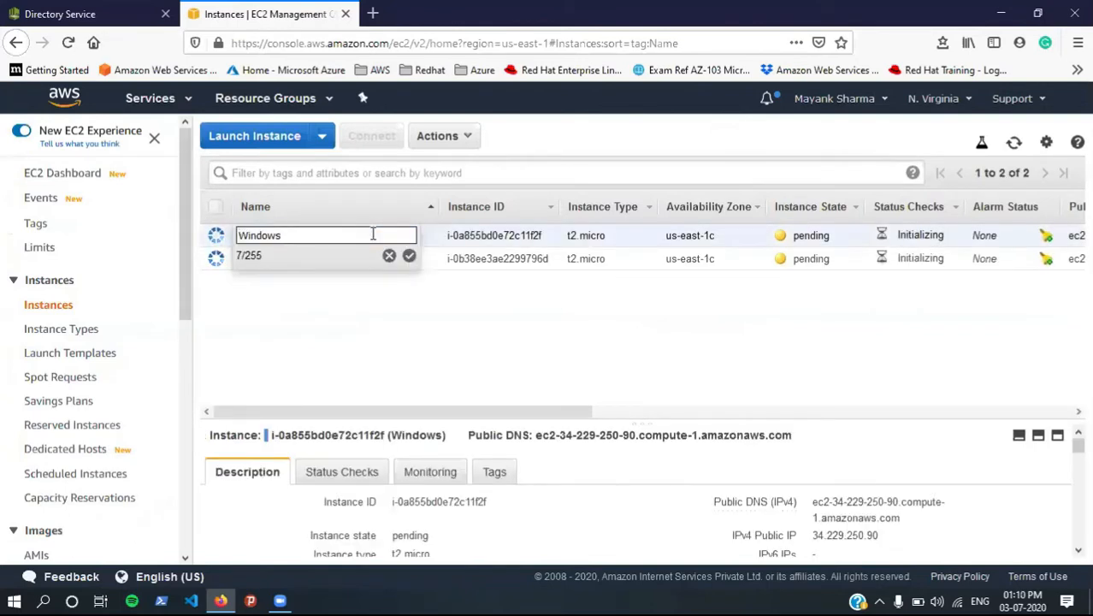
type("-1")
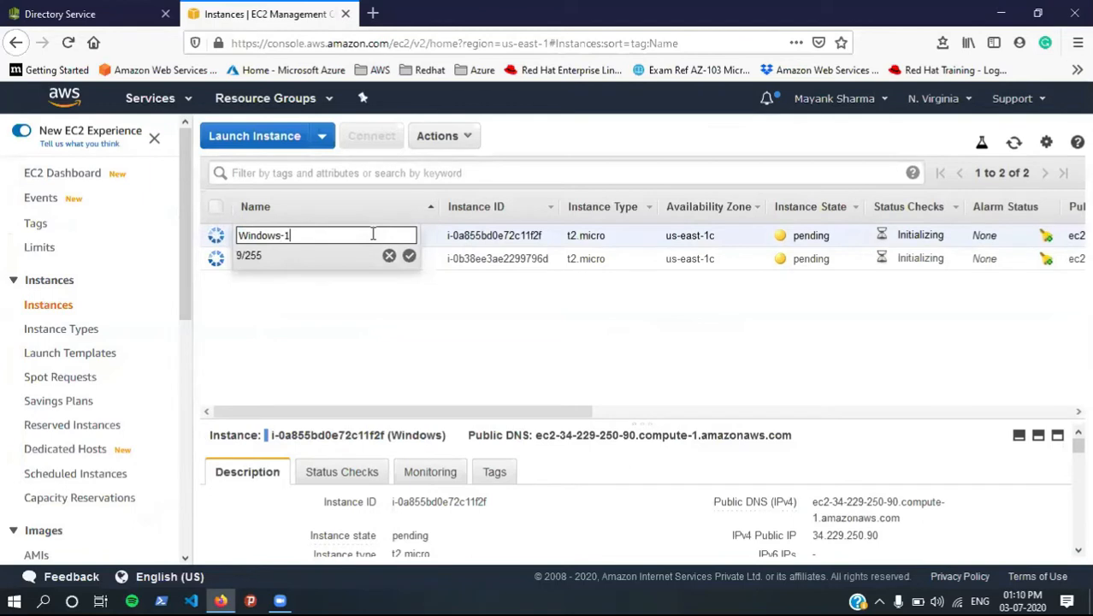
left_click(410, 257)
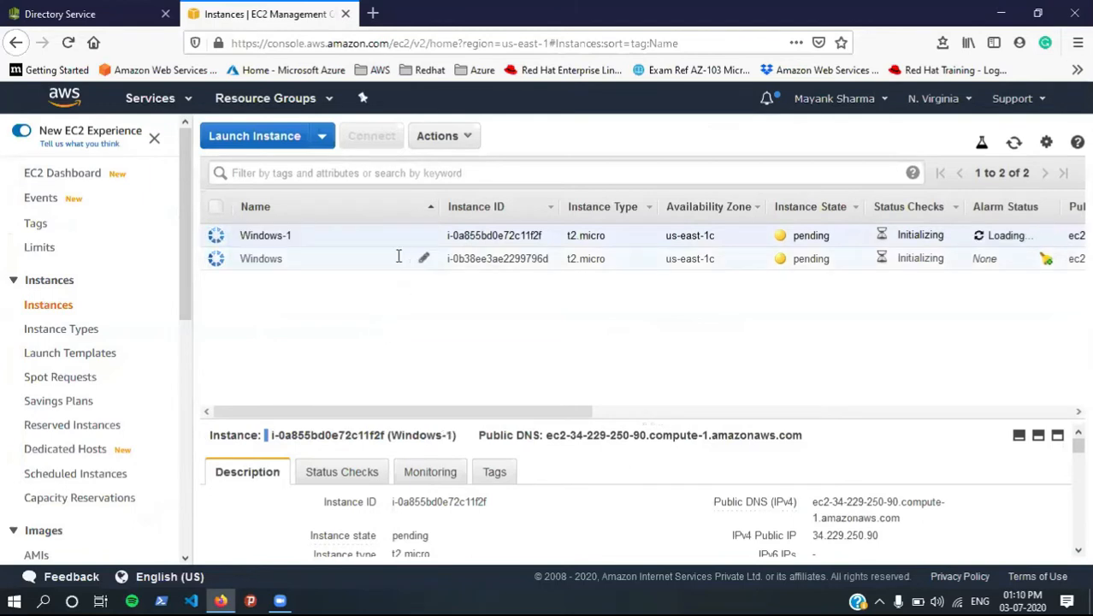
left_click(423, 257)
left_click(388, 257)
type("-2")
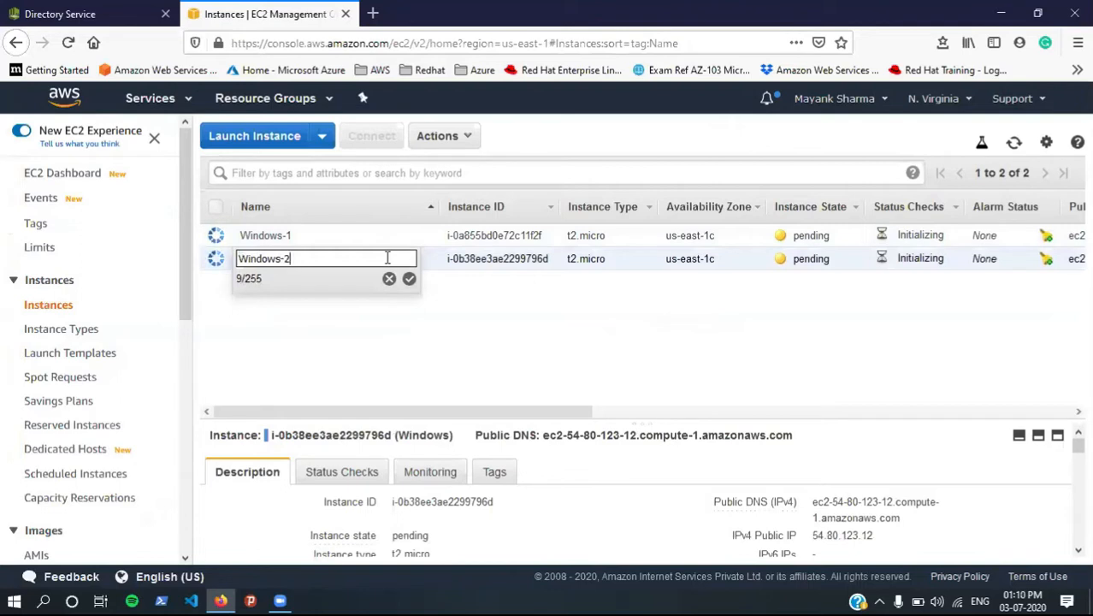
key("Return")
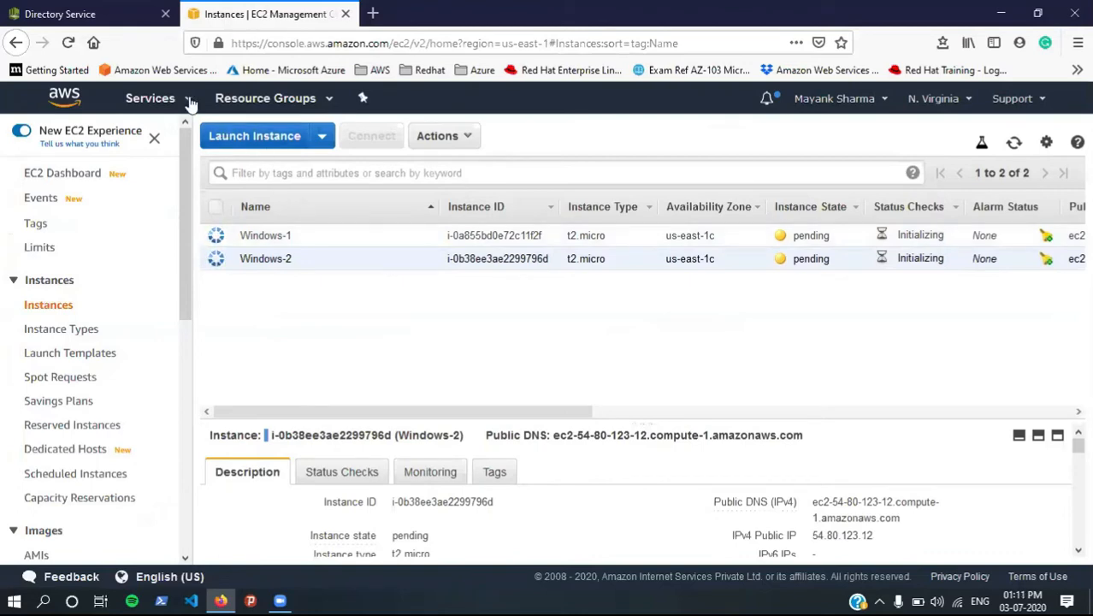
Step: Open Amazon FSx from the Services menu in a new browser tab
left_click(151, 99)
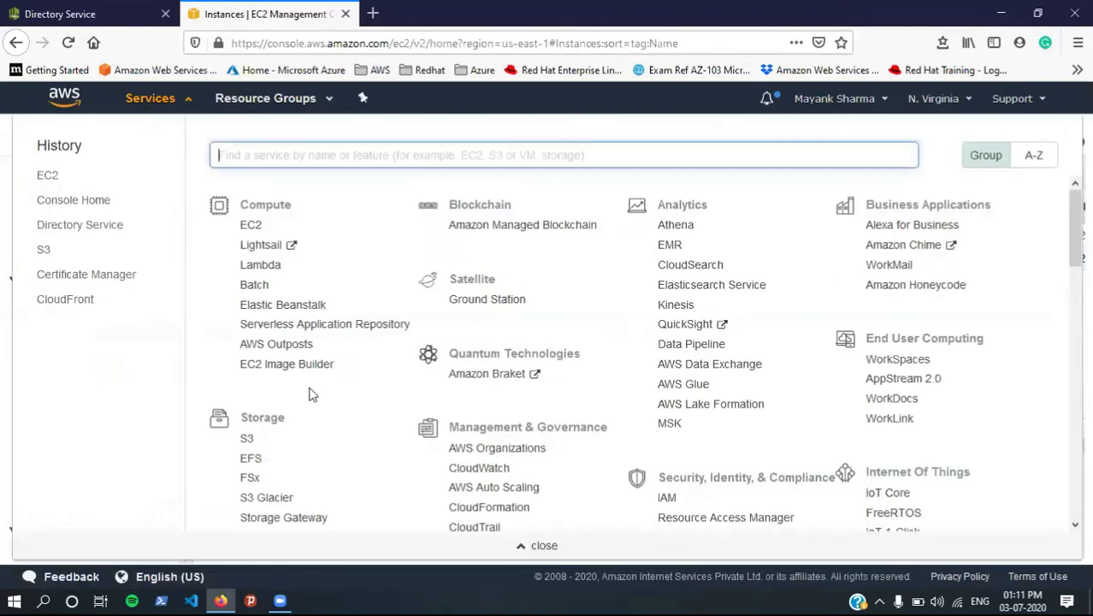
right_click(245, 483)
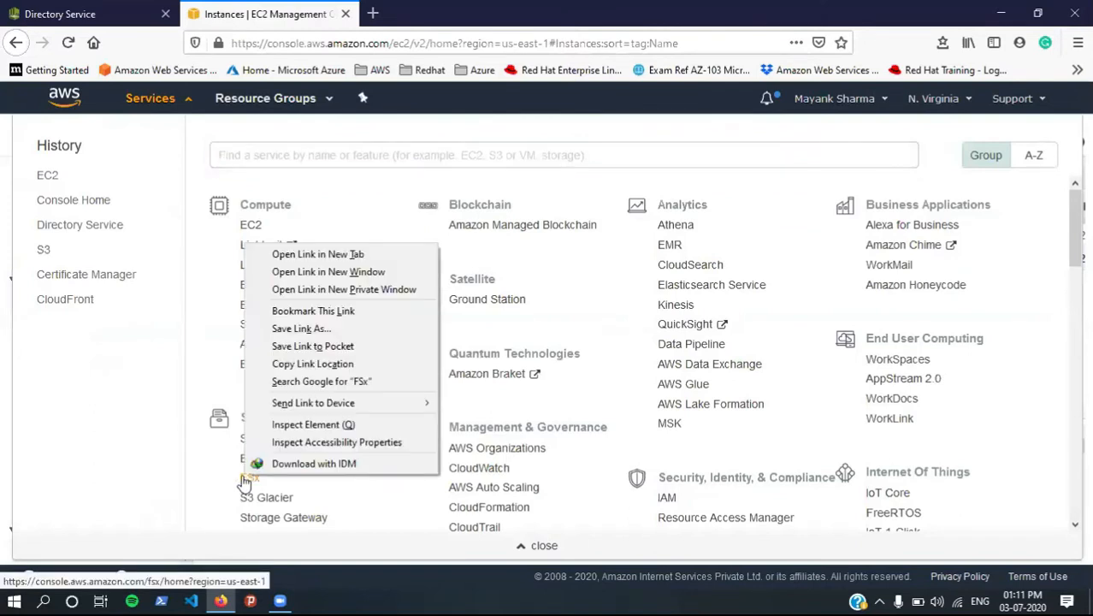
left_click(328, 259)
left_click(425, 9)
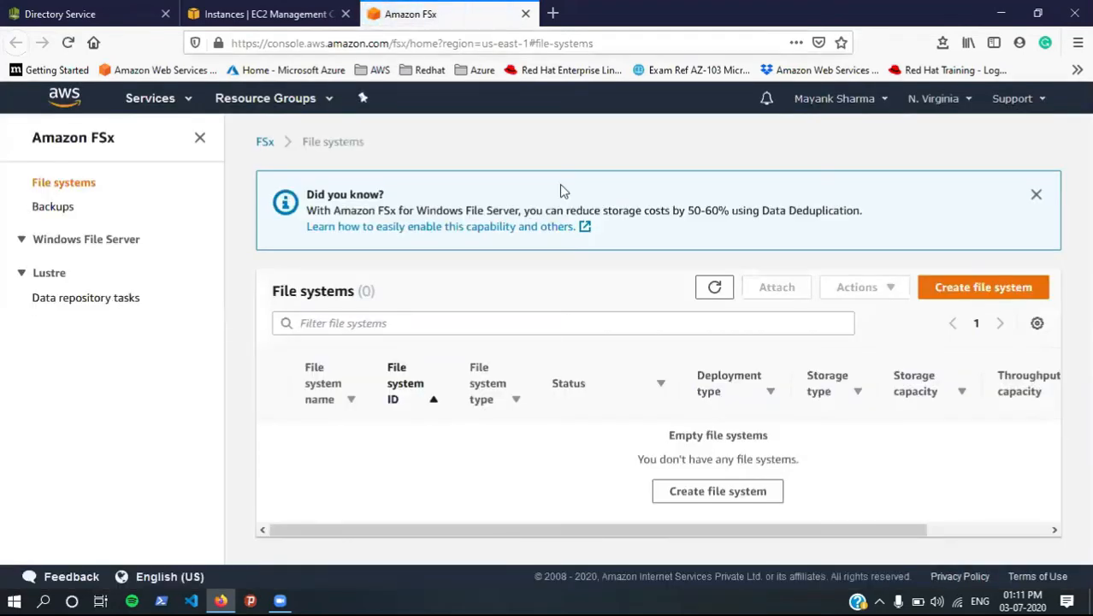
Step: Start a new Amazon FSx for Windows File Server file system
left_click(952, 298)
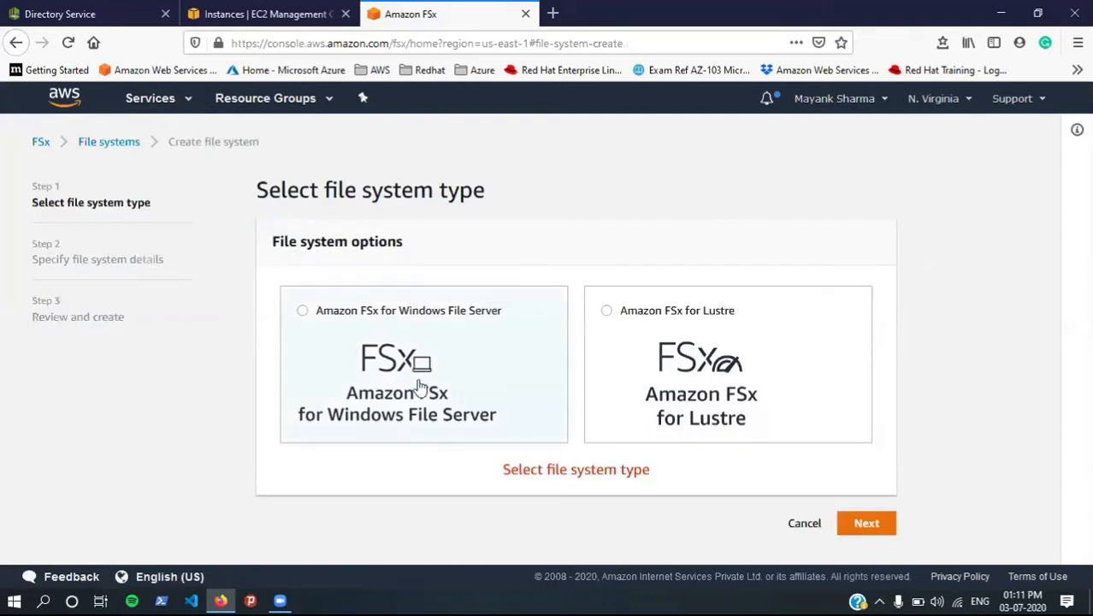
left_click(493, 373)
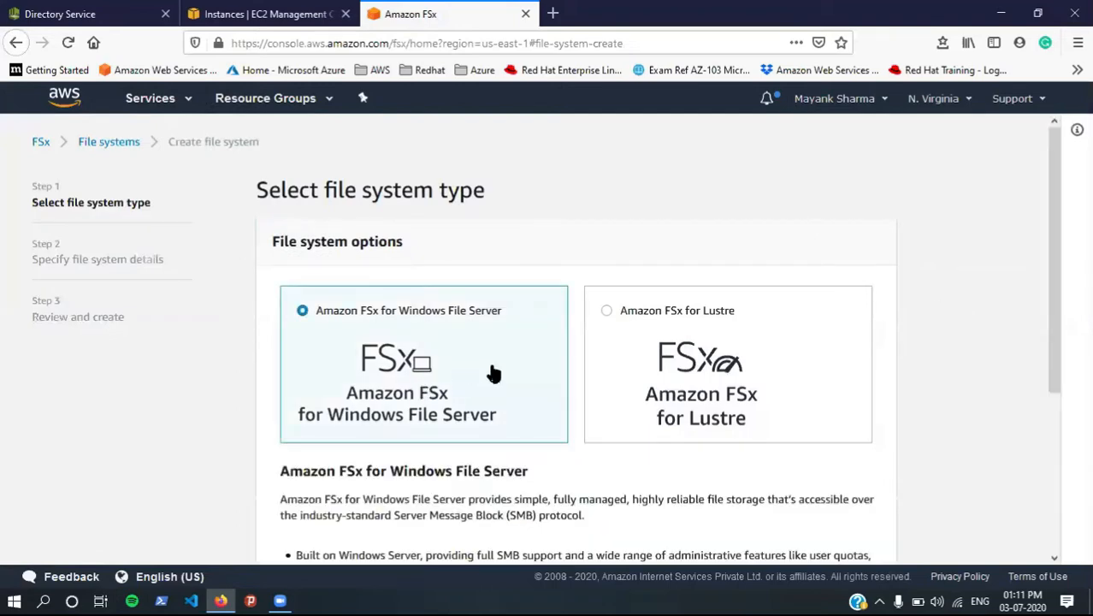
scroll(513, 385, "down", 3)
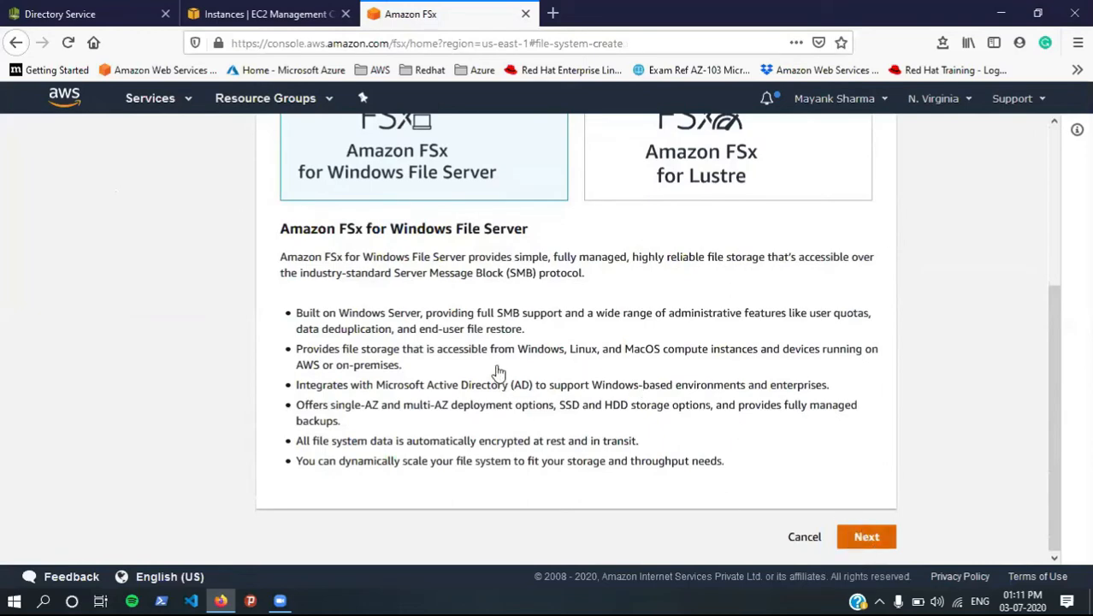
scroll(655, 347, "down", 3)
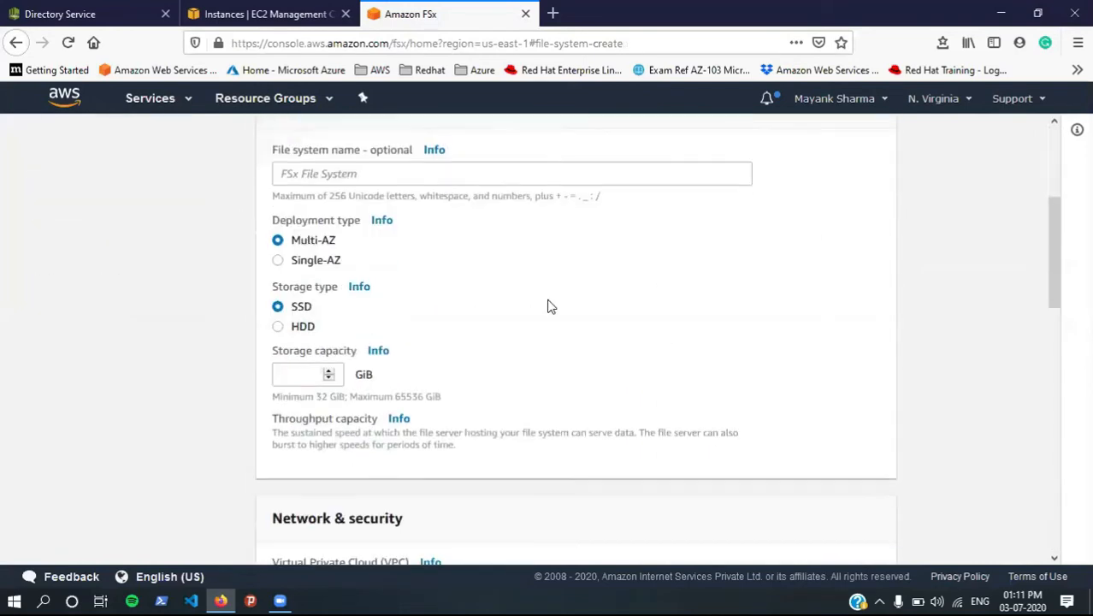
Step: Name the file system test, with Single-AZ 2 deployment and 32 GiB SSD storage
left_click(339, 178)
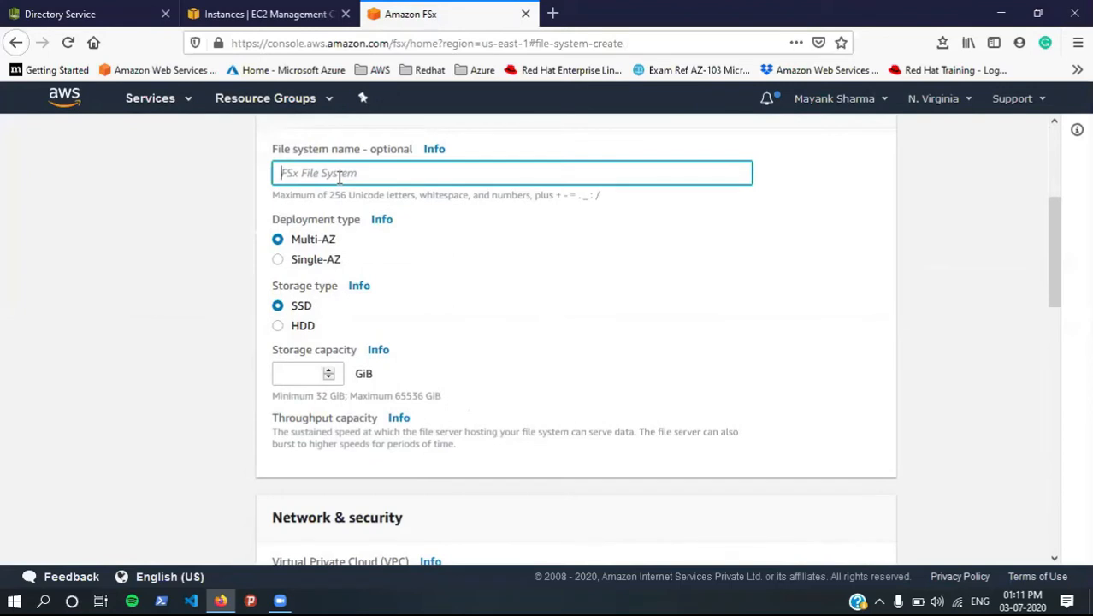
type("test")
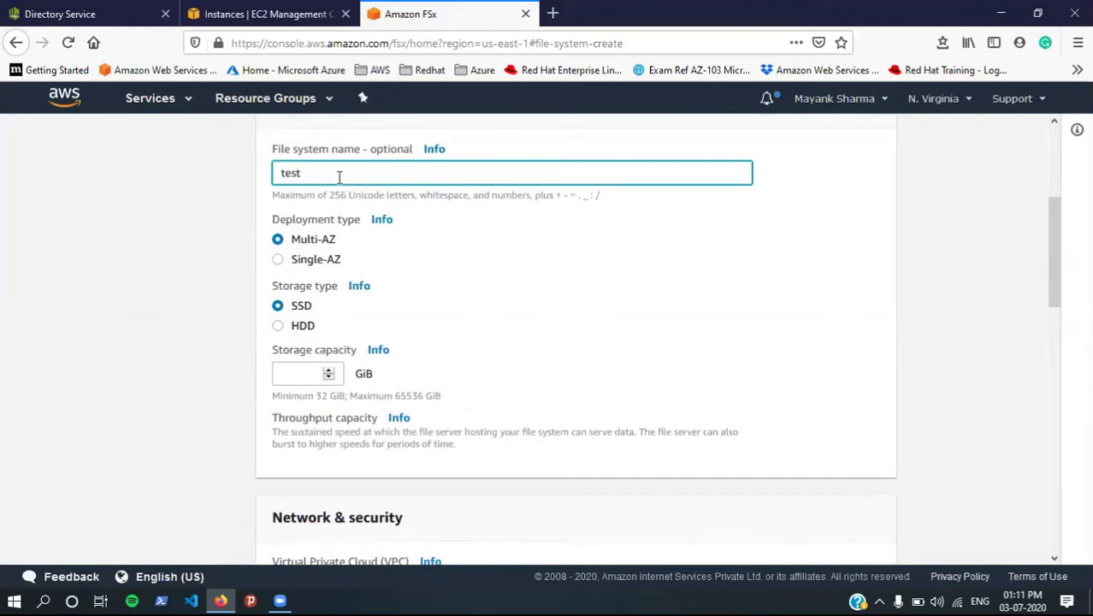
left_click(301, 262)
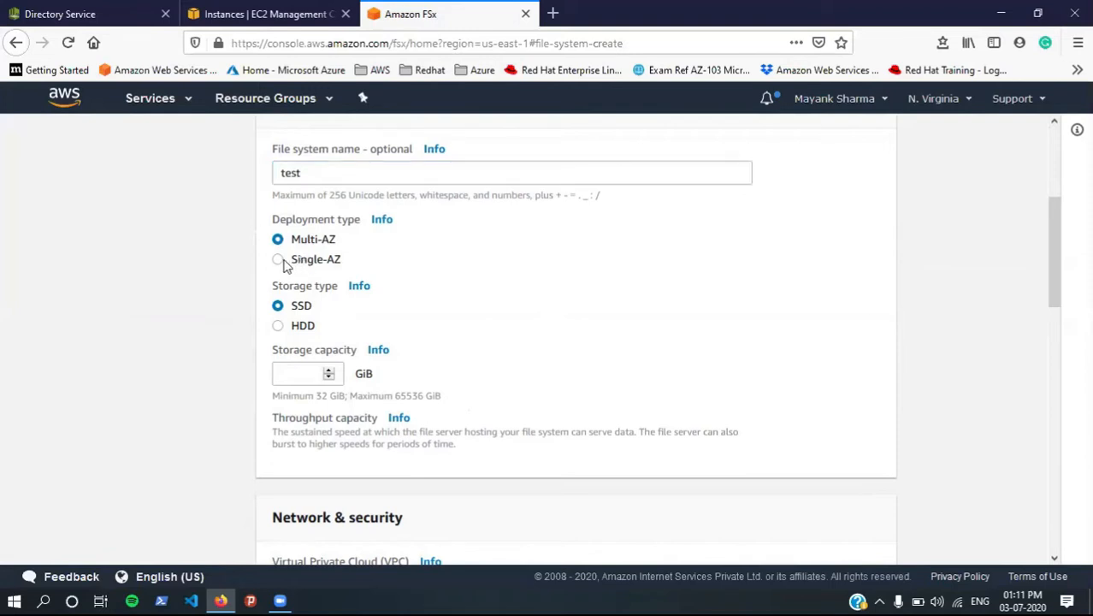
left_click(278, 261)
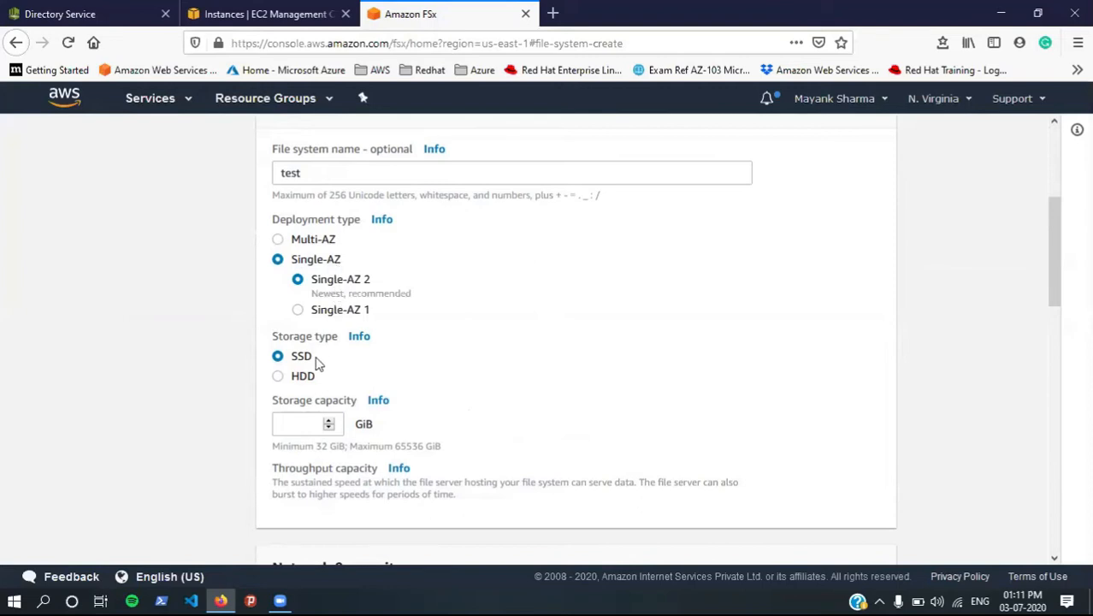
left_click(279, 425)
type("32")
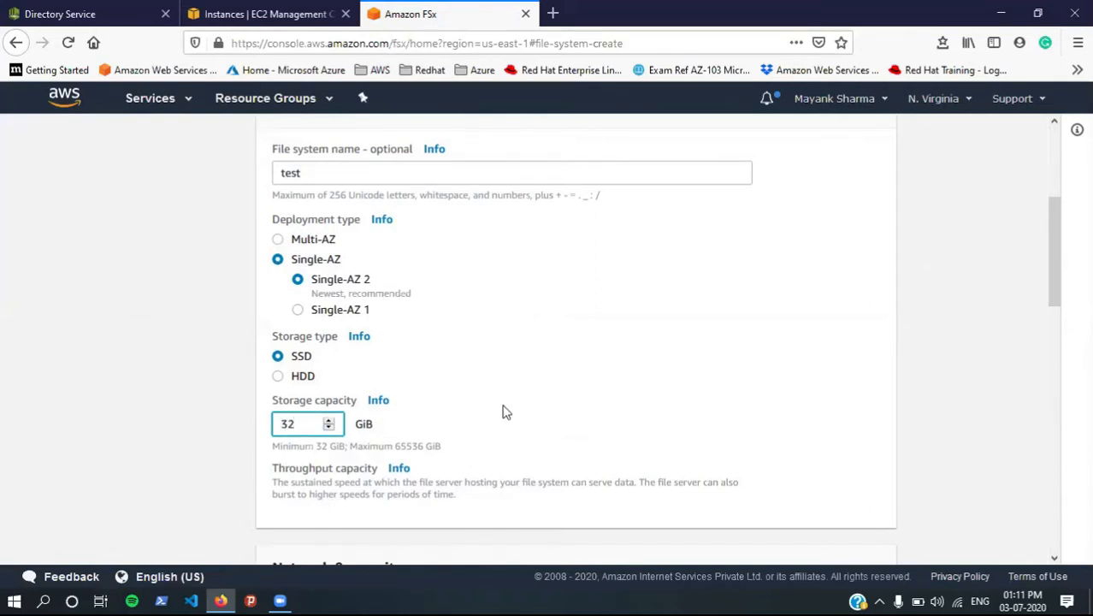
Step: Place the file system in subnet-0baaae57 (us-east-1c)
scroll(503, 412, "down", 5)
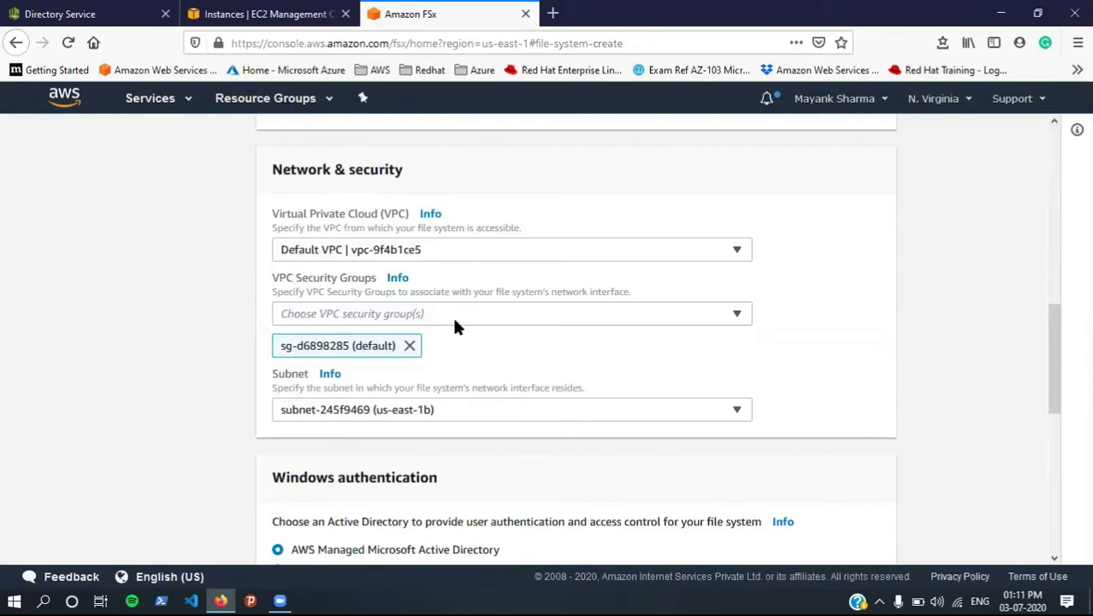
scroll(416, 335, "up", 1)
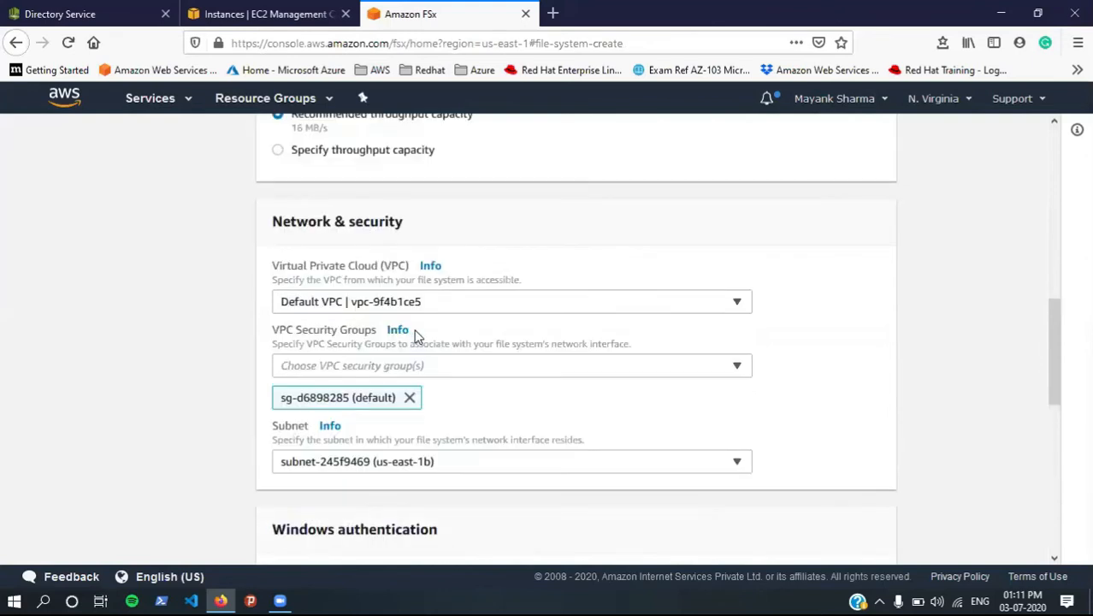
scroll(419, 335, "down", 3)
left_click(440, 302)
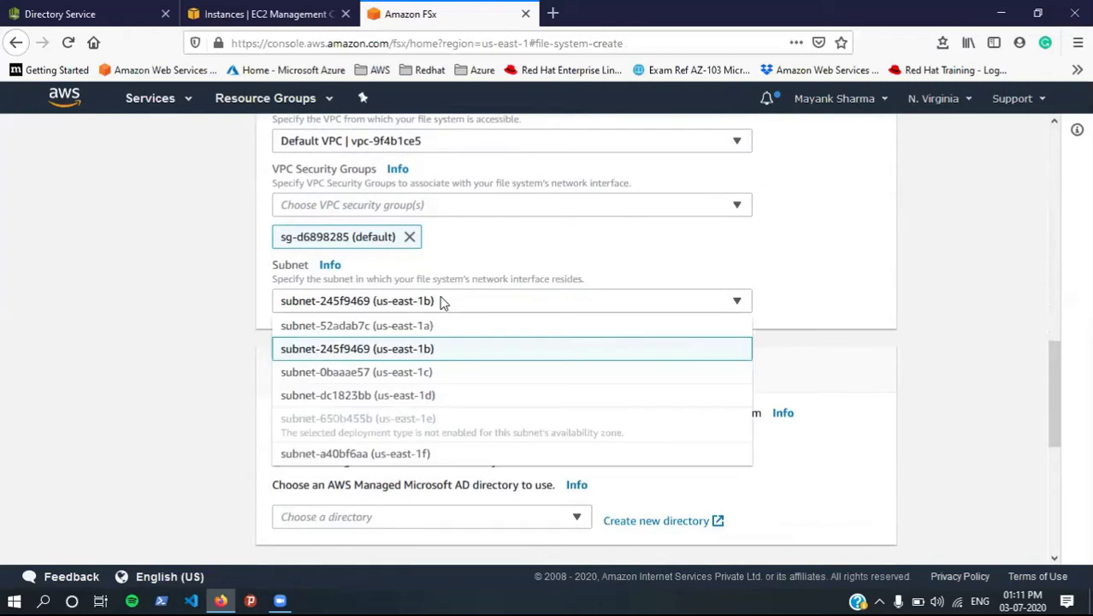
left_click(431, 378)
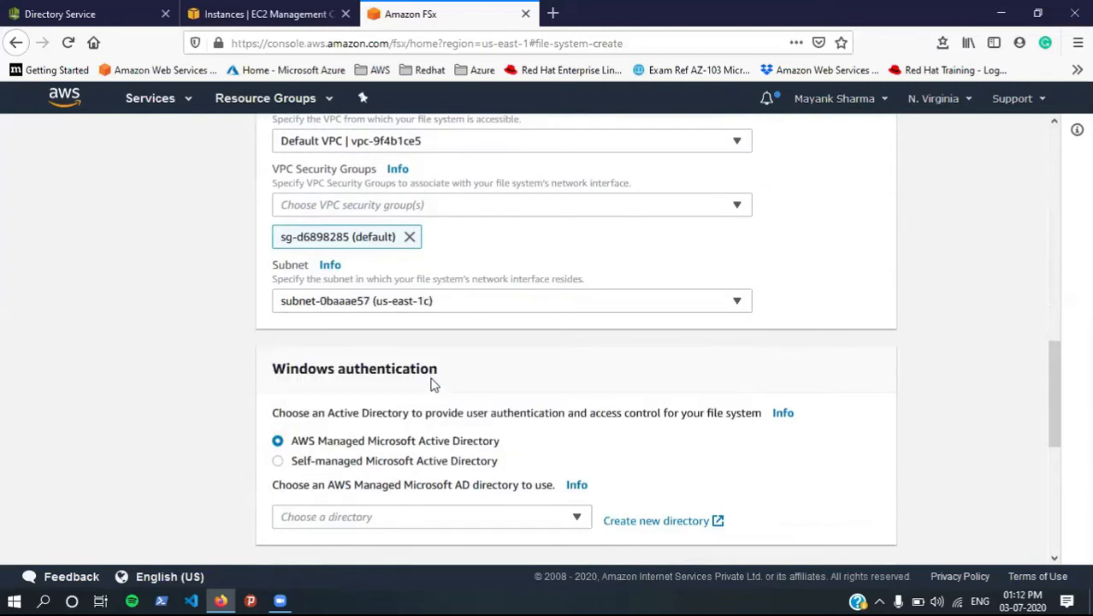
Step: Join the file system to the grras.example.com managed directory and check the encryption key options
scroll(432, 384, "down", 4)
left_click_drag(299, 208, 499, 206)
left_click(415, 295)
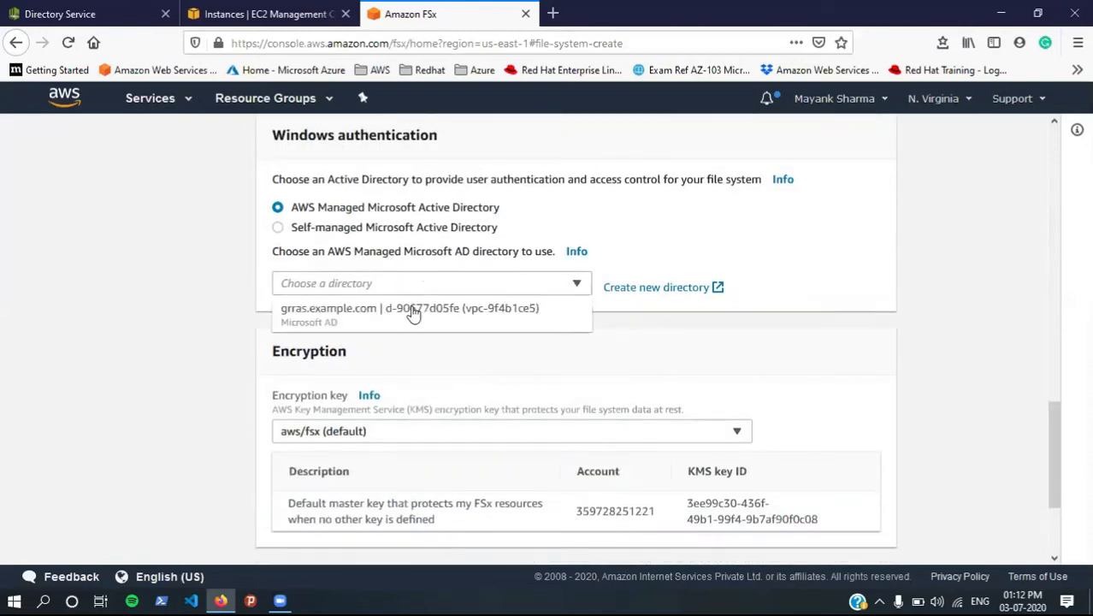
left_click(409, 320)
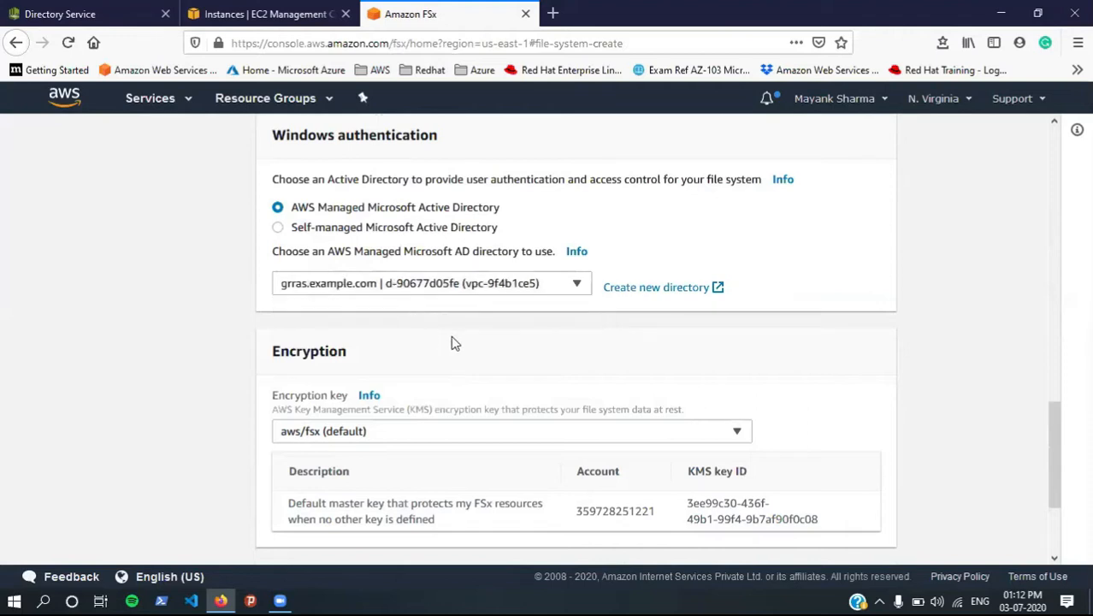
scroll(452, 340, "down", 3)
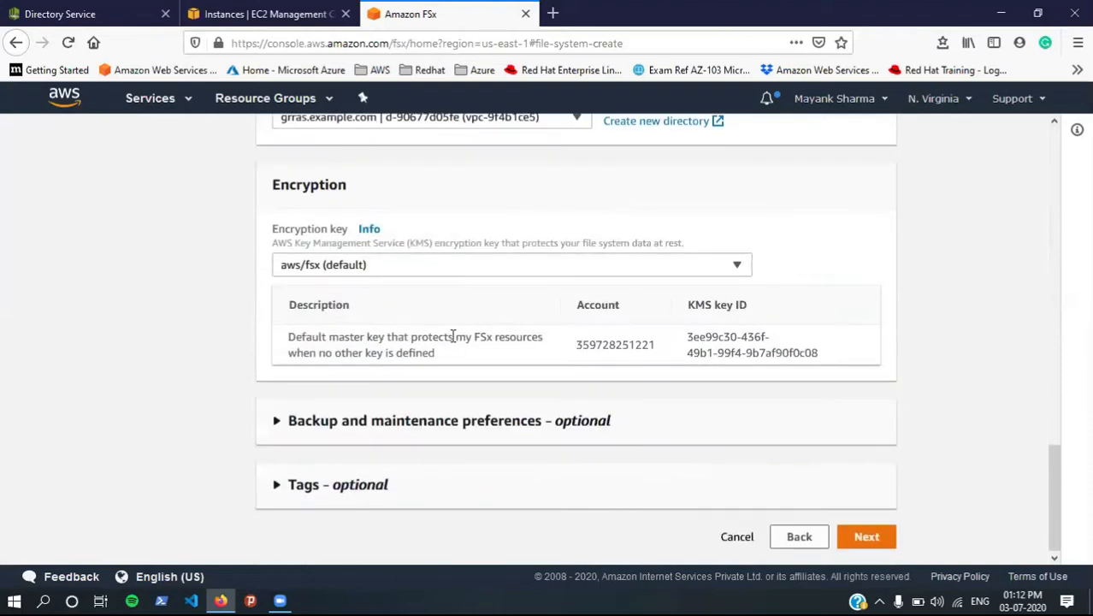
left_click(448, 259)
Step: Keep the aws/fsx encryption key, disable daily automatic backups, and continue to Review and create
left_click(448, 259)
left_click(435, 421)
scroll(437, 426, "down", 3)
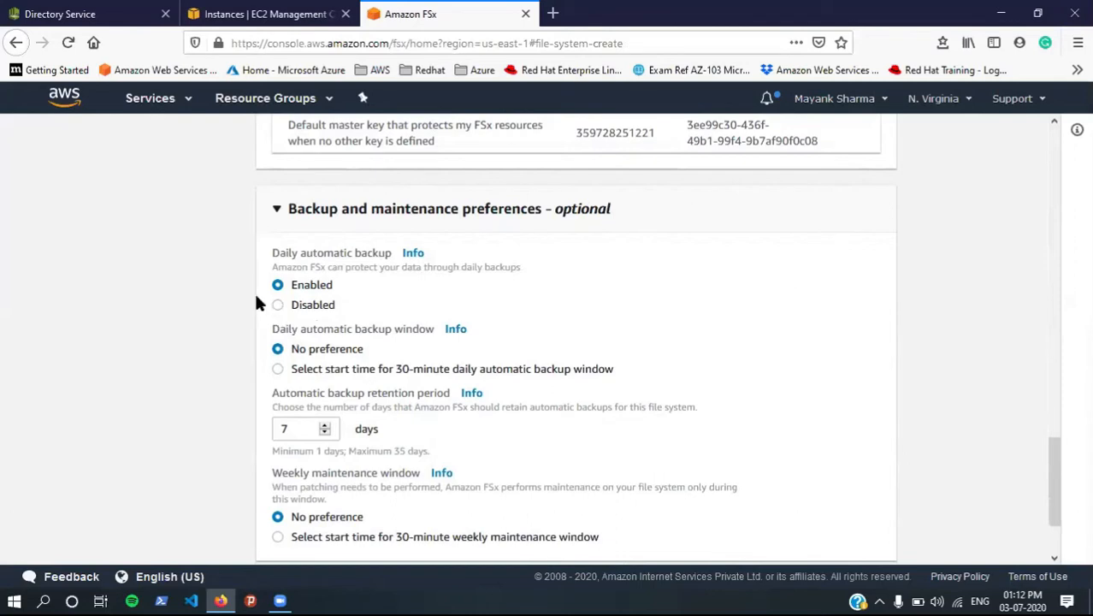
left_click(279, 305)
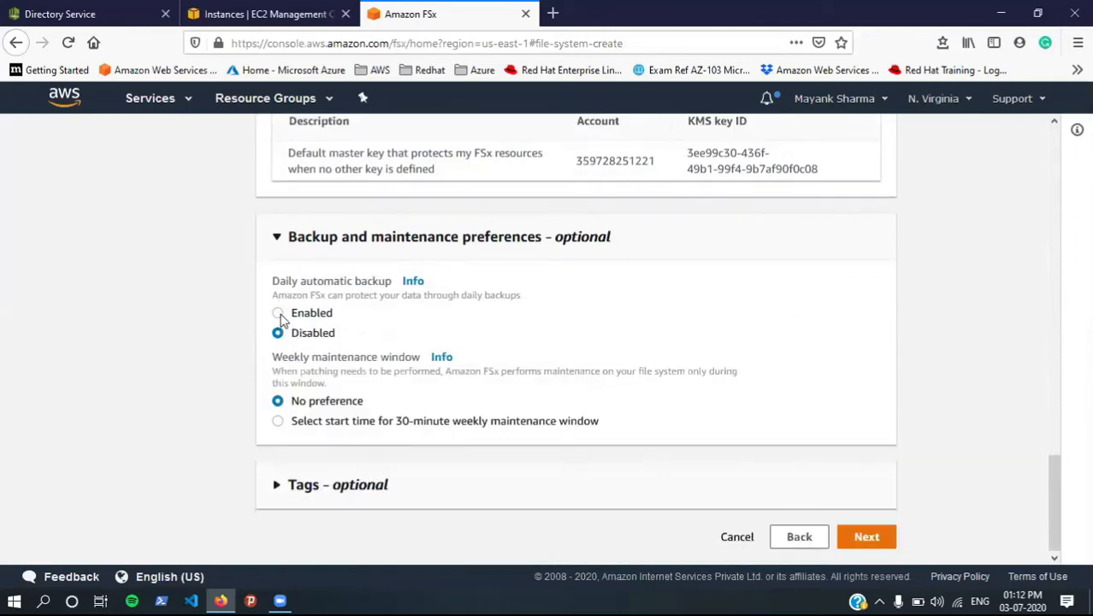
left_click(278, 313)
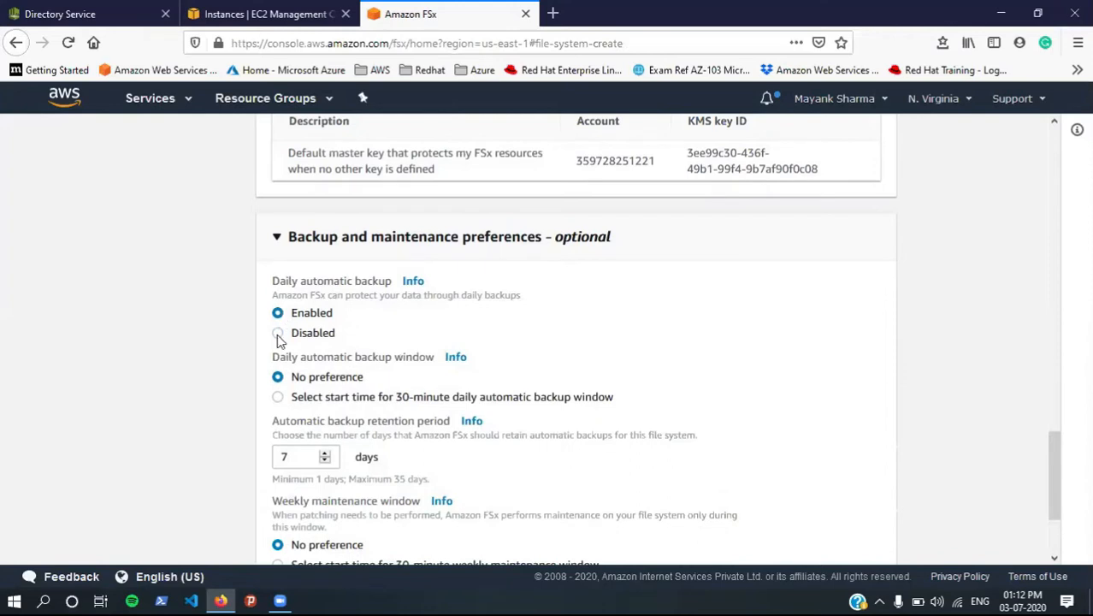
left_click(278, 334)
left_click(868, 539)
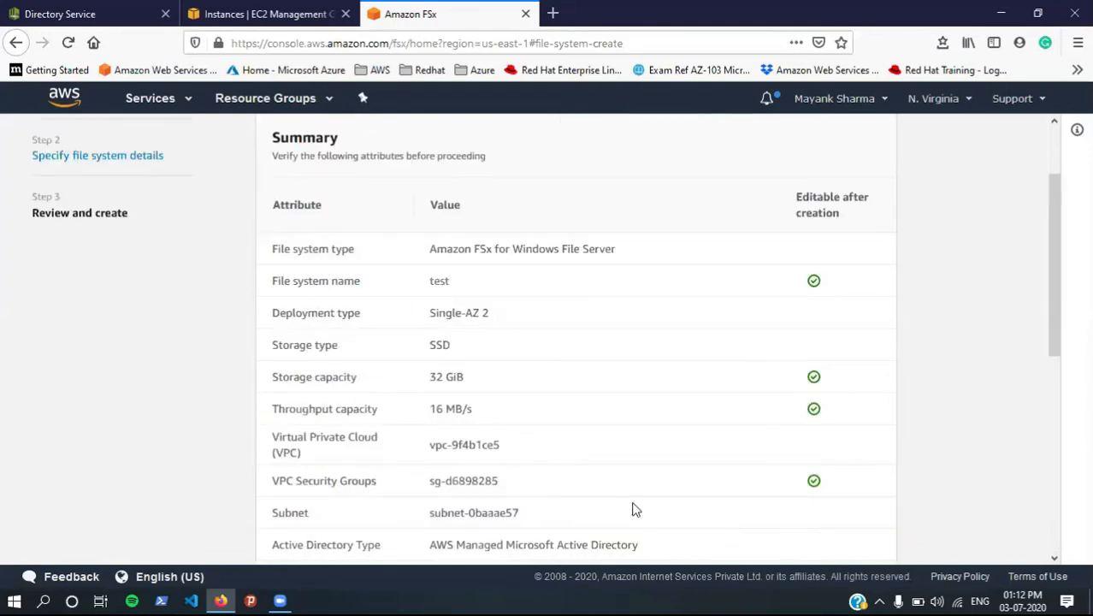
Step: Create the test file system from the review summary and dismiss the Did you know tip
scroll(635, 508, "down", 3)
scroll(632, 511, "up", 2)
scroll(650, 470, "up", 1)
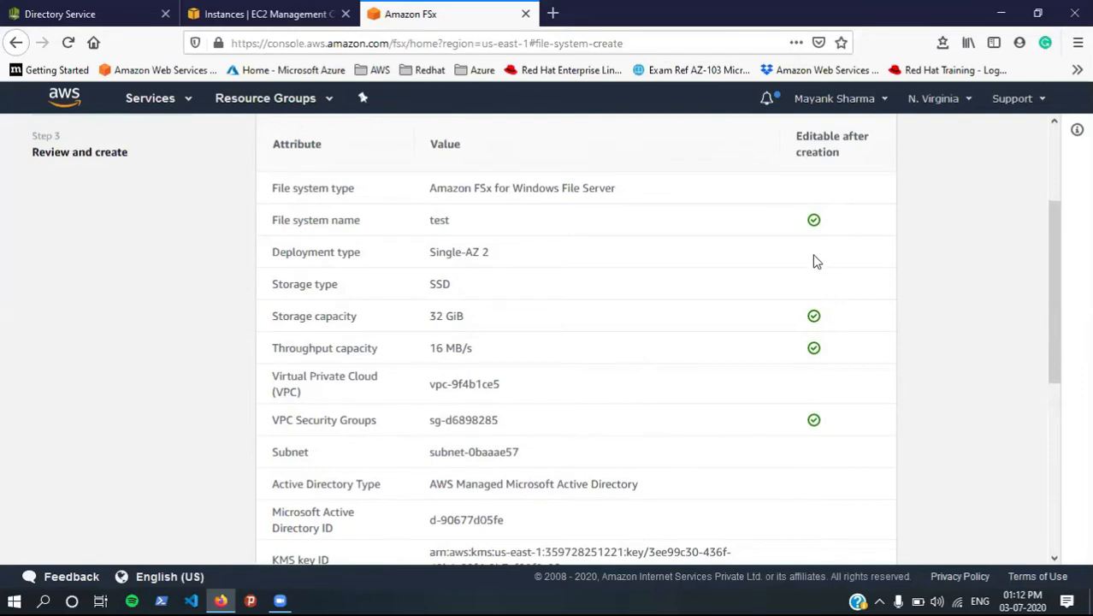
scroll(814, 262, "down", 5)
scroll(862, 418, "down", 2)
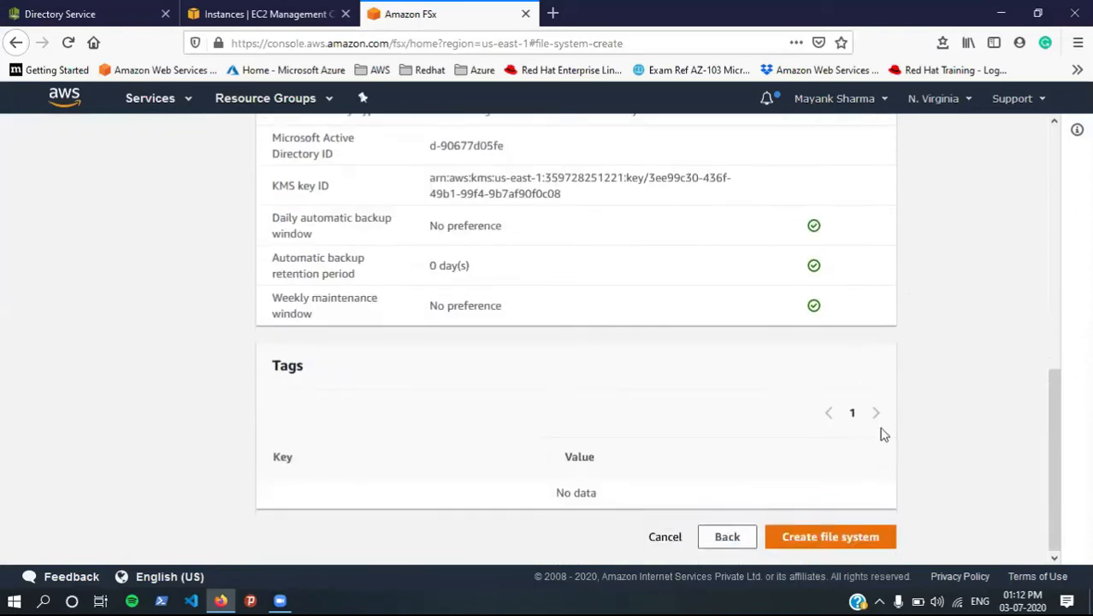
left_click(836, 537)
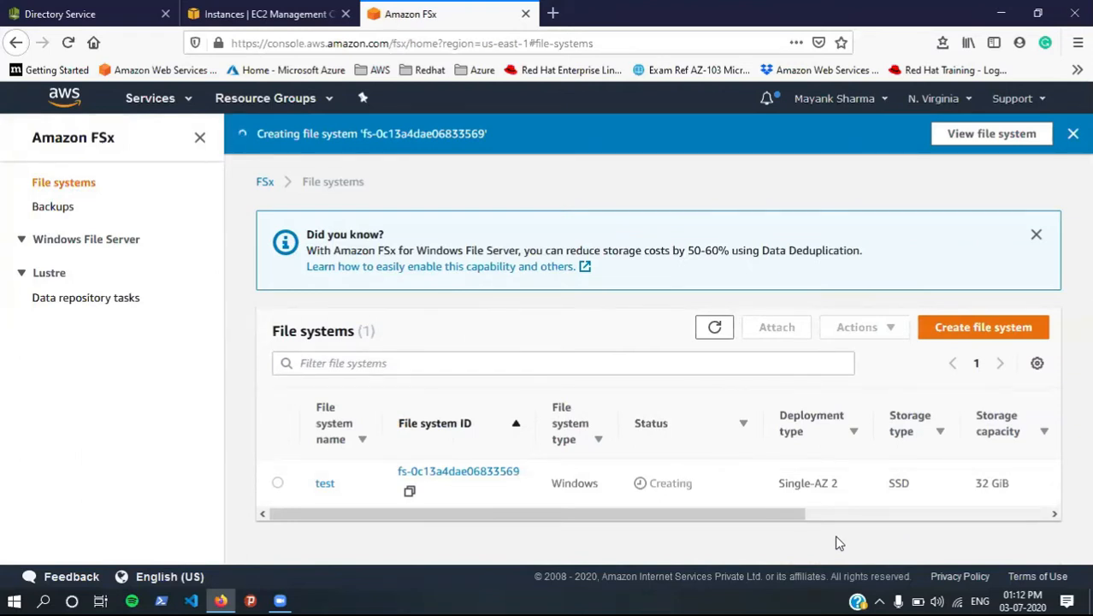
left_click(1035, 235)
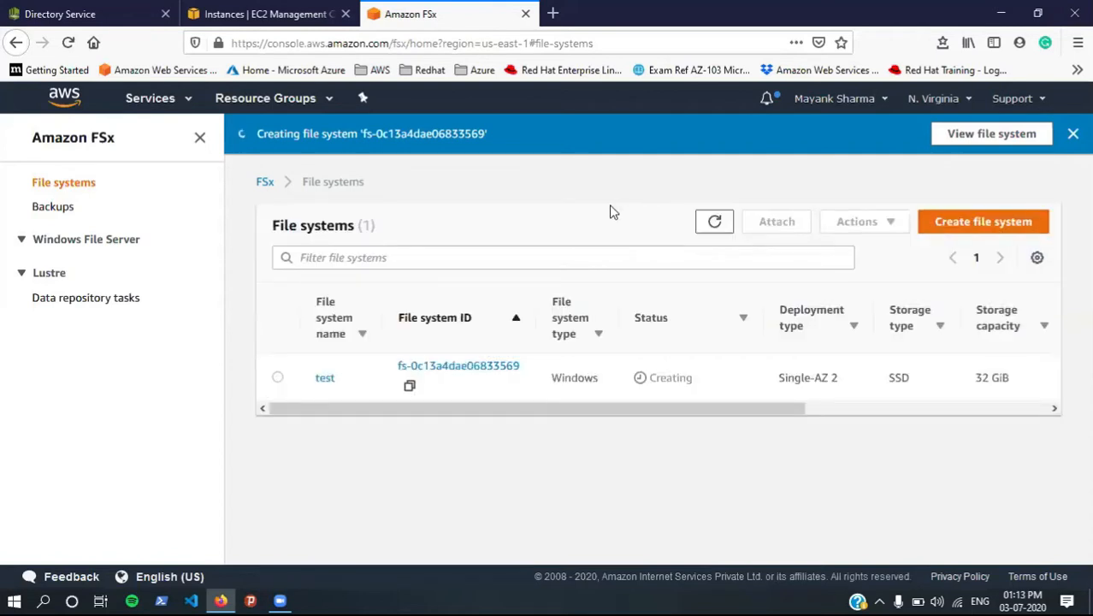
Step: Select the Windows-1 instance and open its Connect to your instance details
left_click(276, 8)
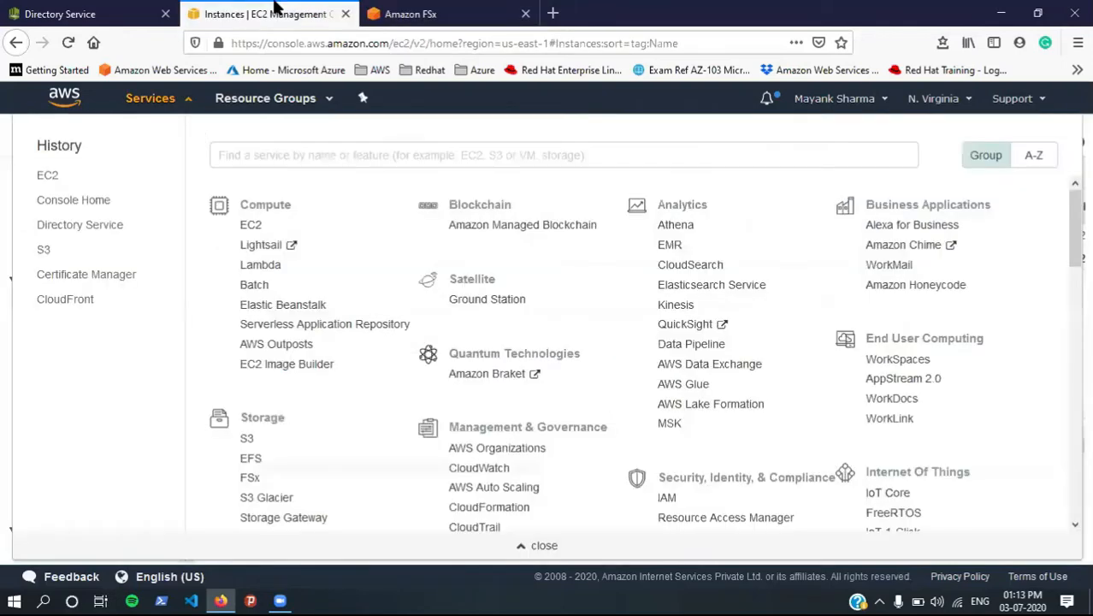
left_click(5, 296)
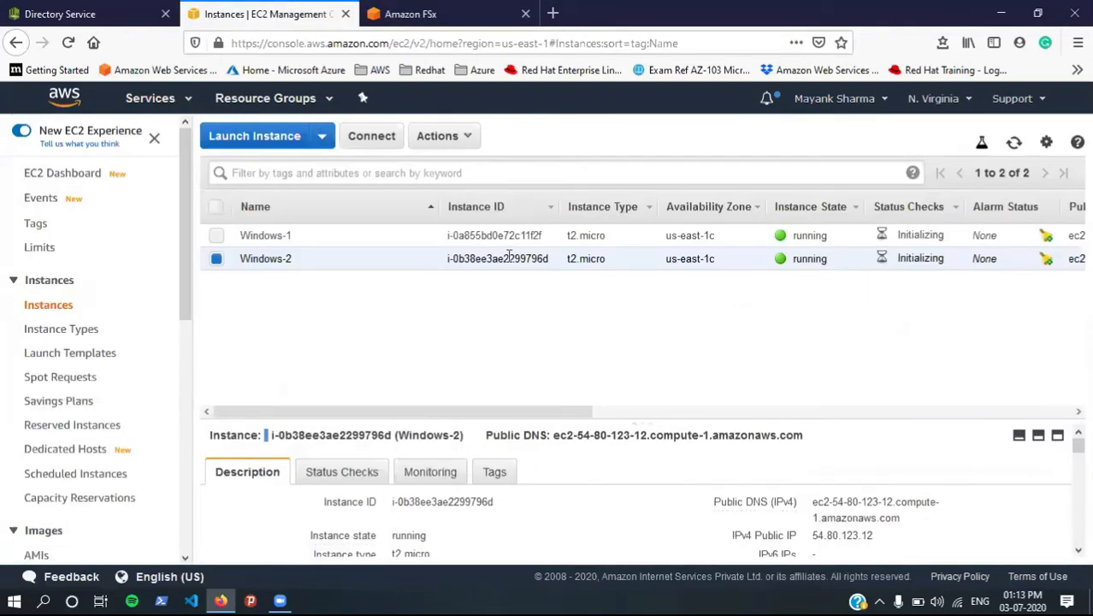
left_click(215, 259)
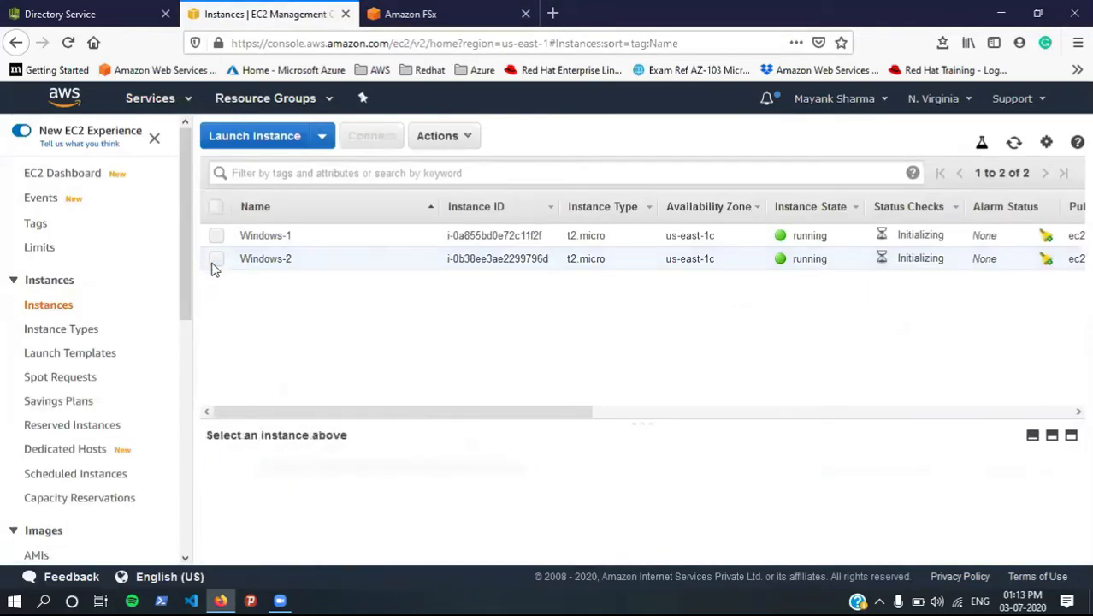
left_click(216, 236)
left_click(463, 138)
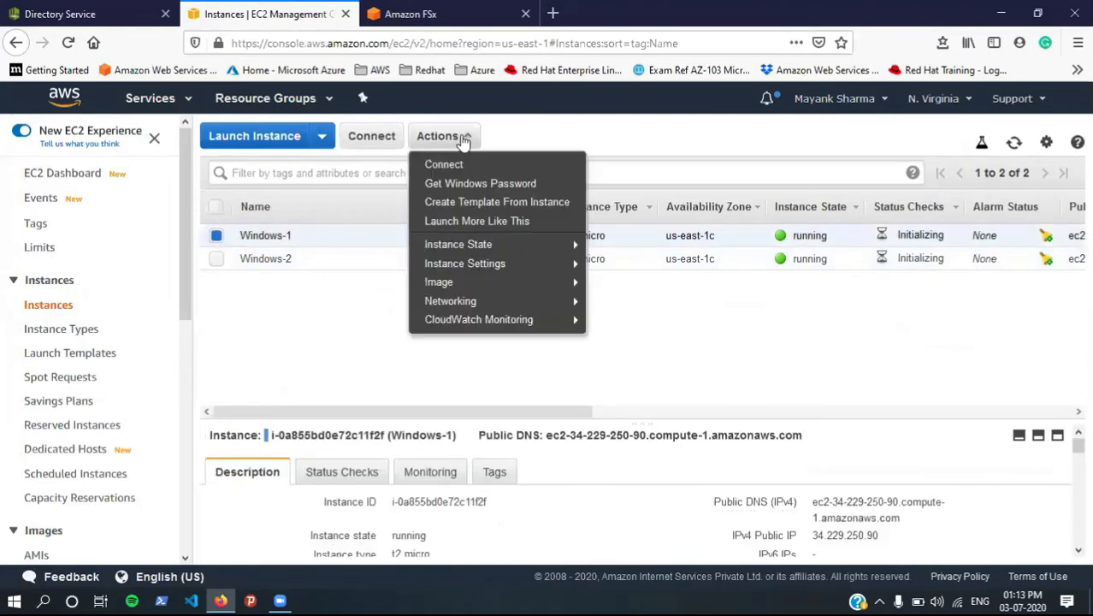
left_click(381, 138)
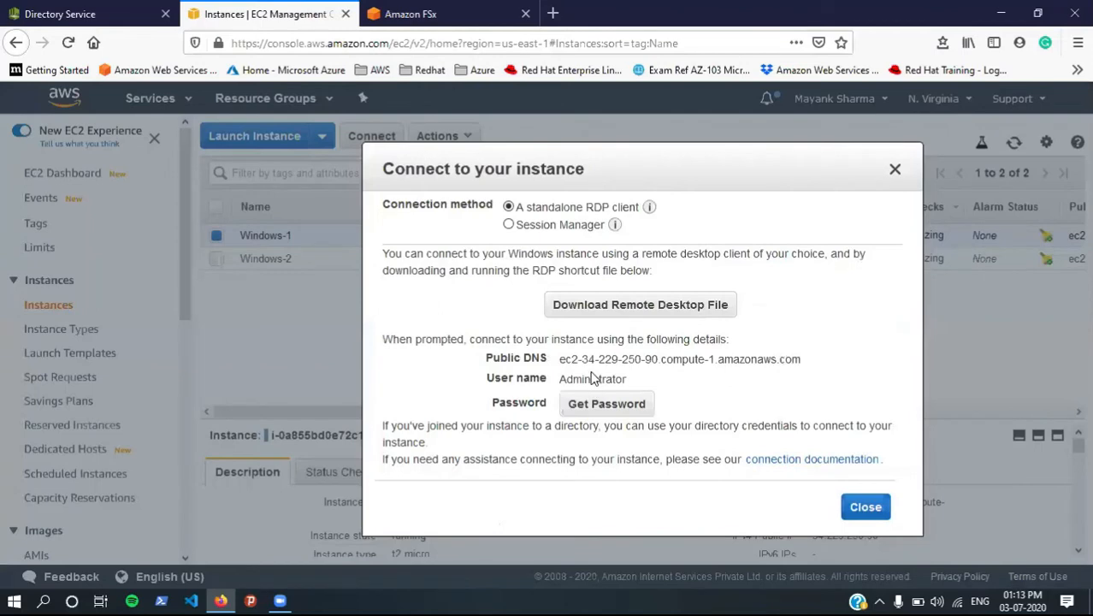
Step: Copy Windows-1's public DNS into Remote Desktop Connection and start connecting
double_click(574, 360)
left_click(587, 377)
double_click(595, 361)
triple_click(595, 361)
key("ctrl+c")
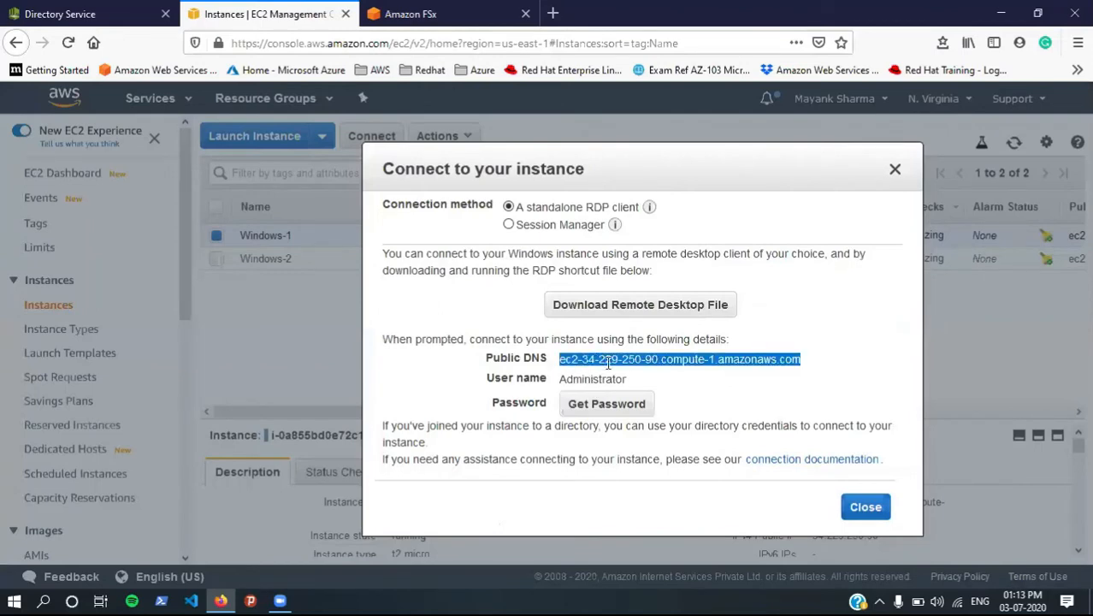
key("super")
type("remot")
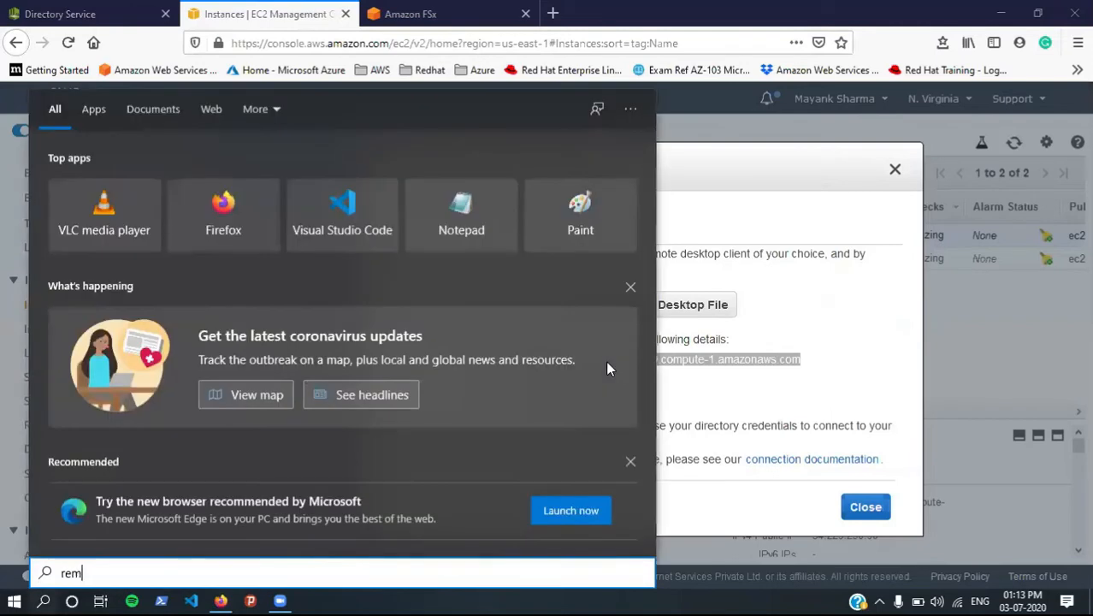
key("Return")
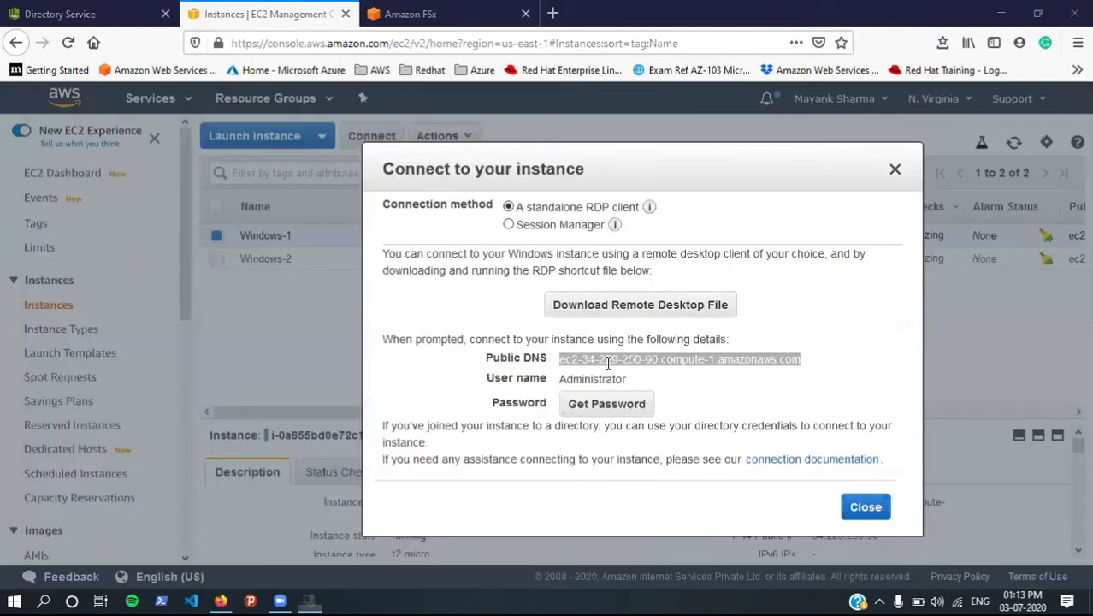
key("ctrl+v")
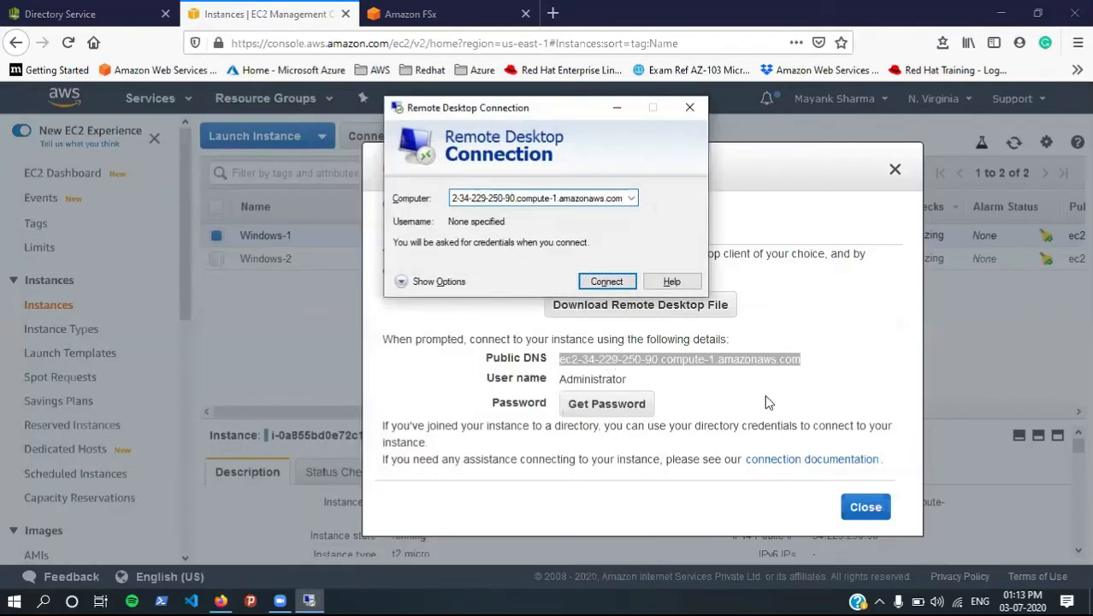
left_click(585, 282)
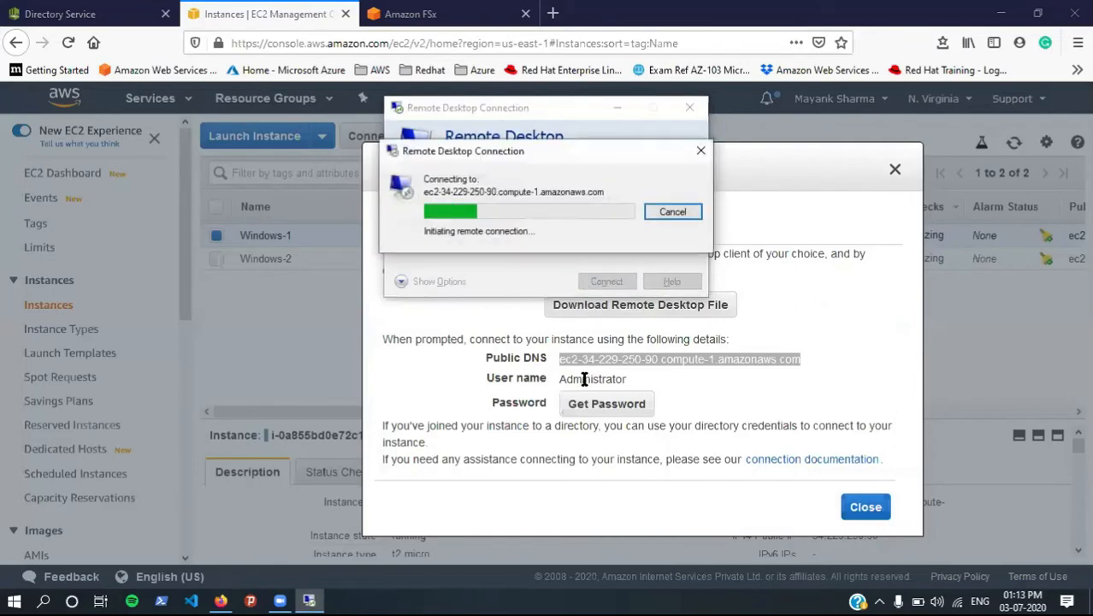
Step: Enter Administrator as the Remote Desktop user name
double_click(584, 379)
key("ctrl+c")
key("alt+Tab")
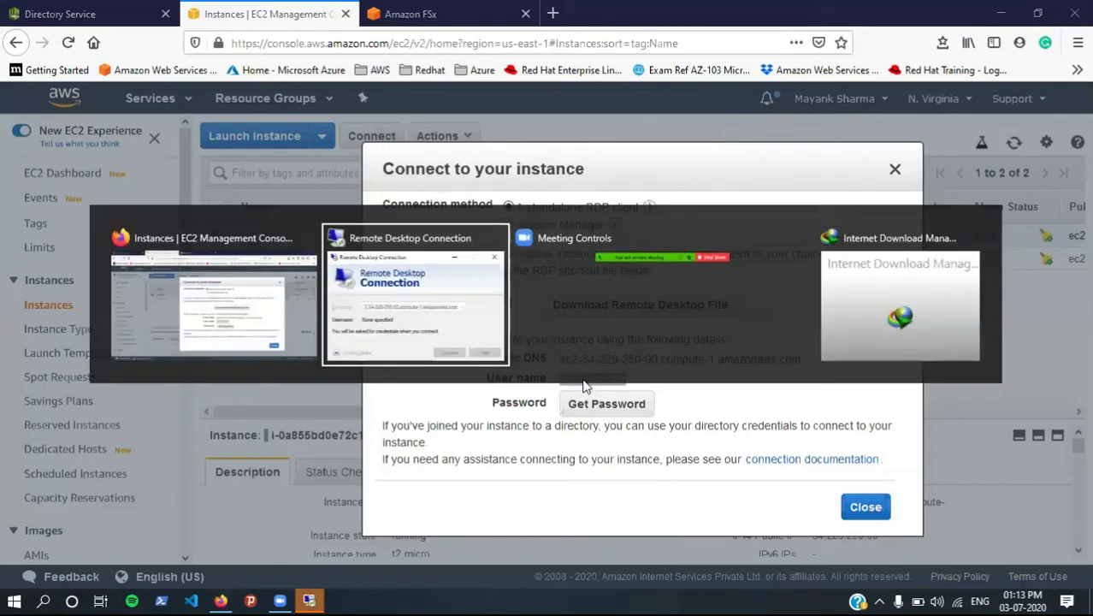
key("ctrl+v")
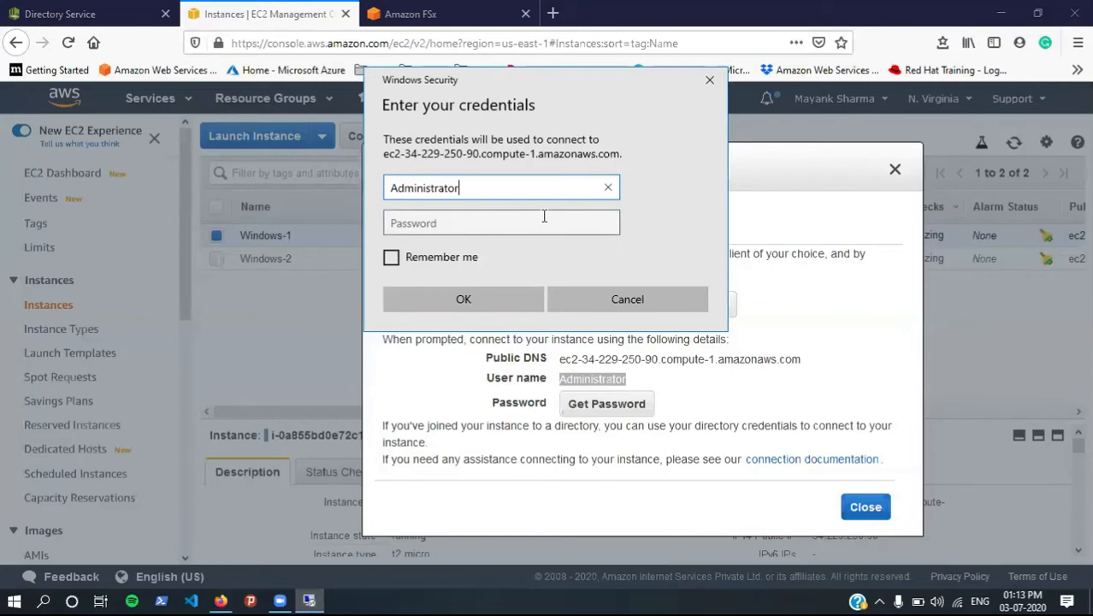
left_click(464, 298)
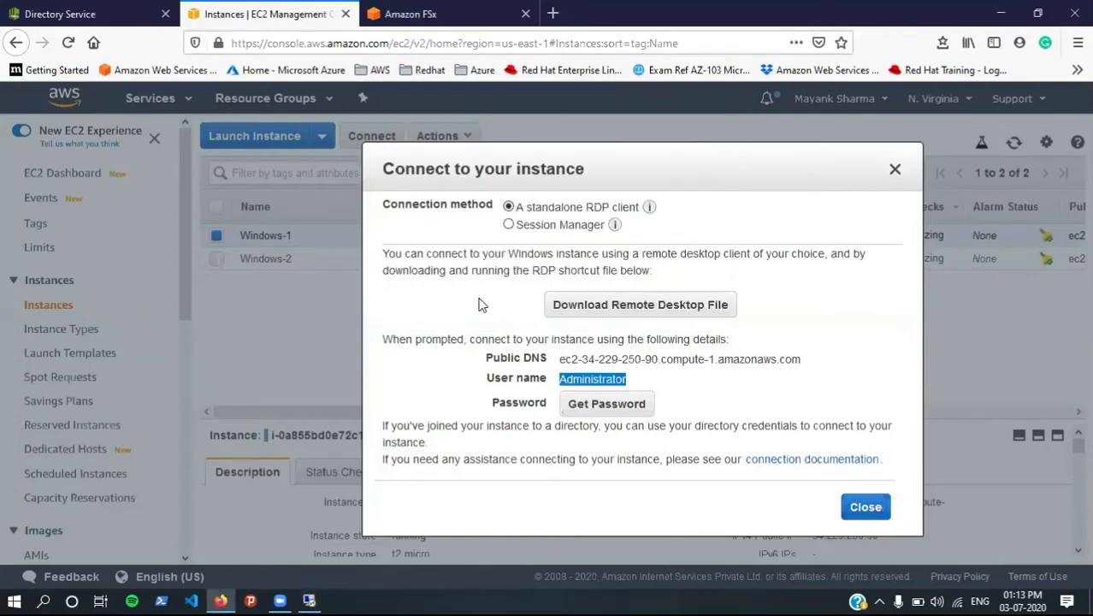
Step: Decrypt Windows-1's administrator password using the test.pem key file and copy it
left_click(581, 407)
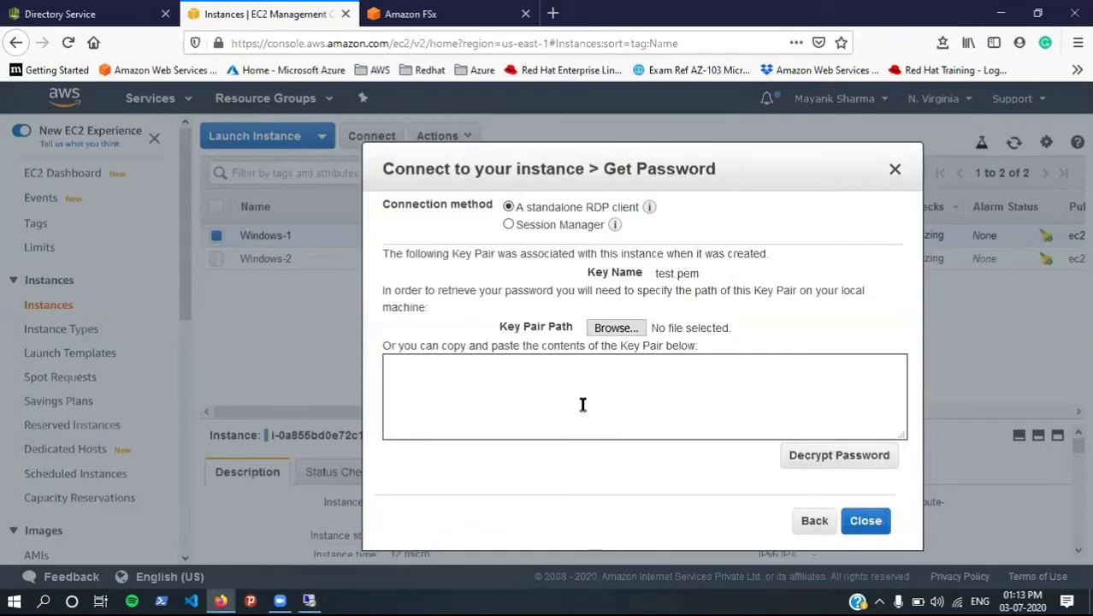
left_click(614, 330)
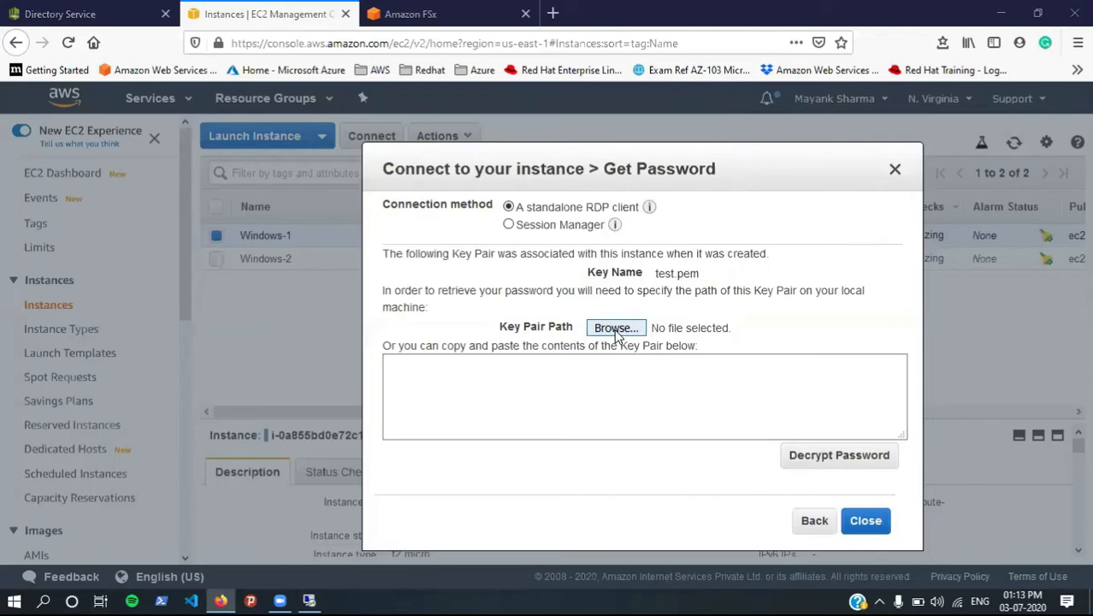
left_click(172, 217)
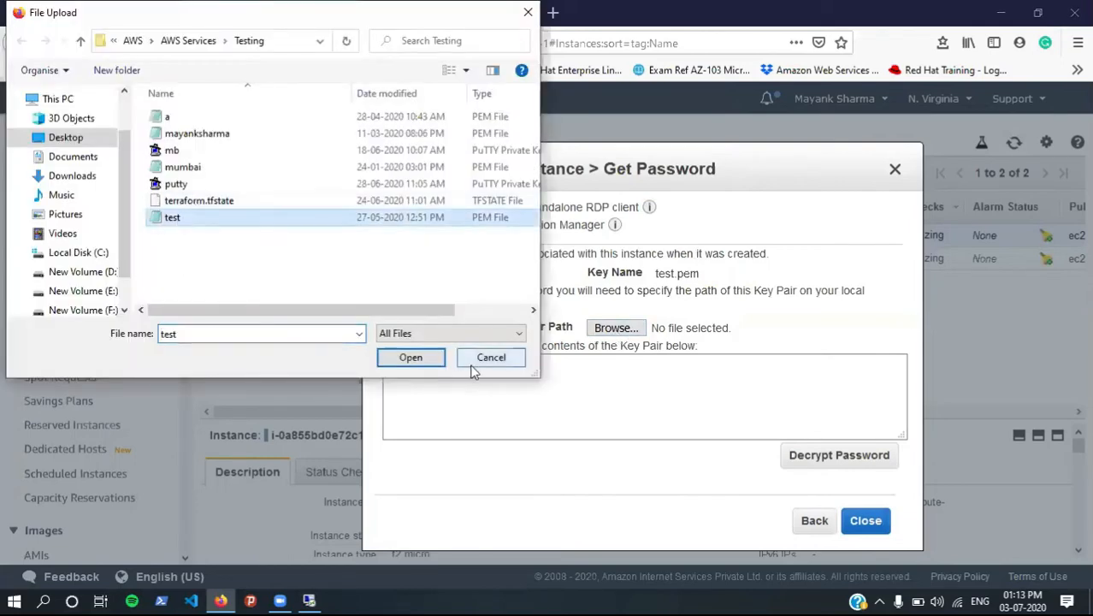
left_click(410, 358)
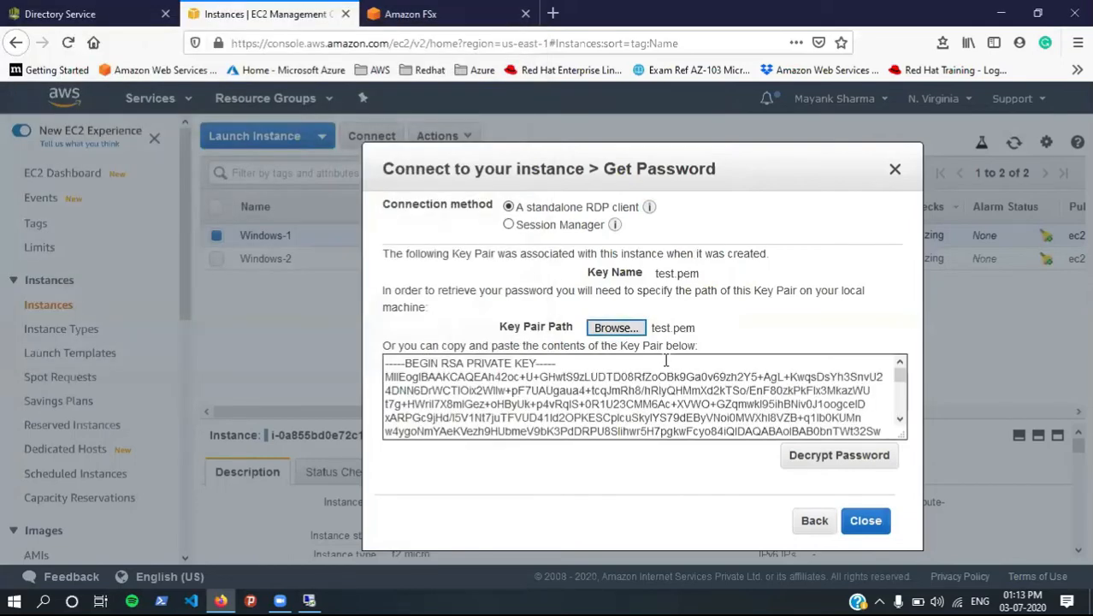
left_click(821, 458)
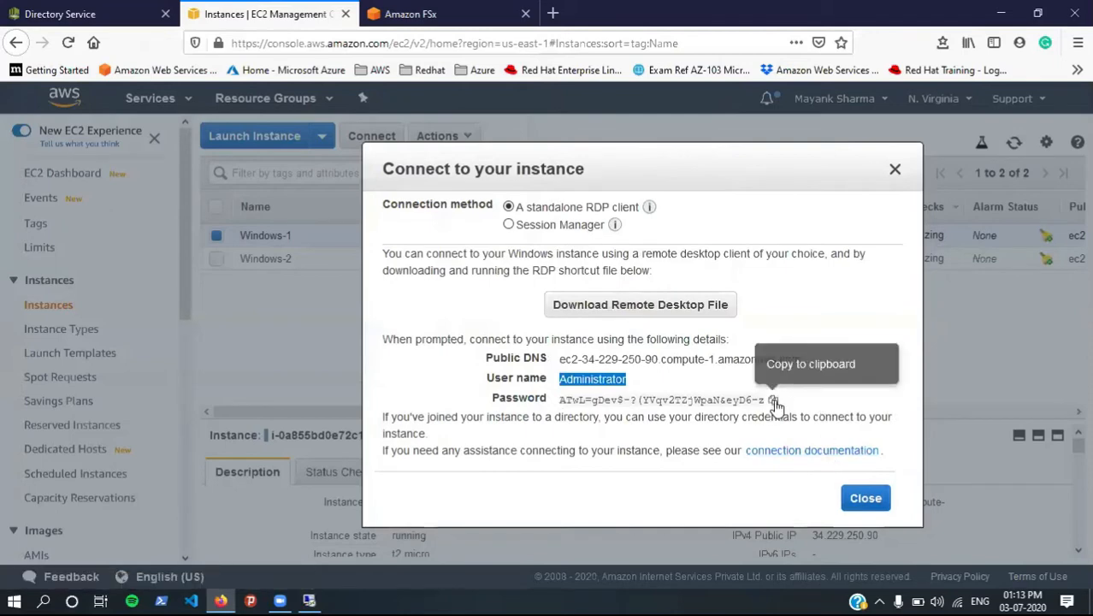
left_click(773, 400)
Step: Sign in to the Remote Desktop session with the password and accept the certificate
key("alt+Tab")
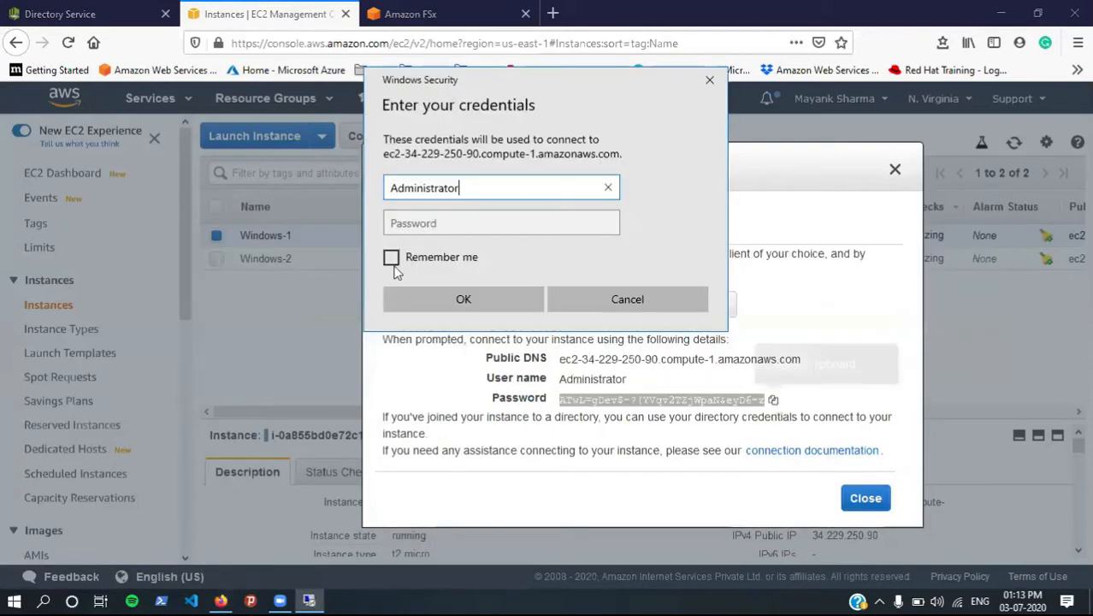
left_click(401, 216)
key("ctrl+v")
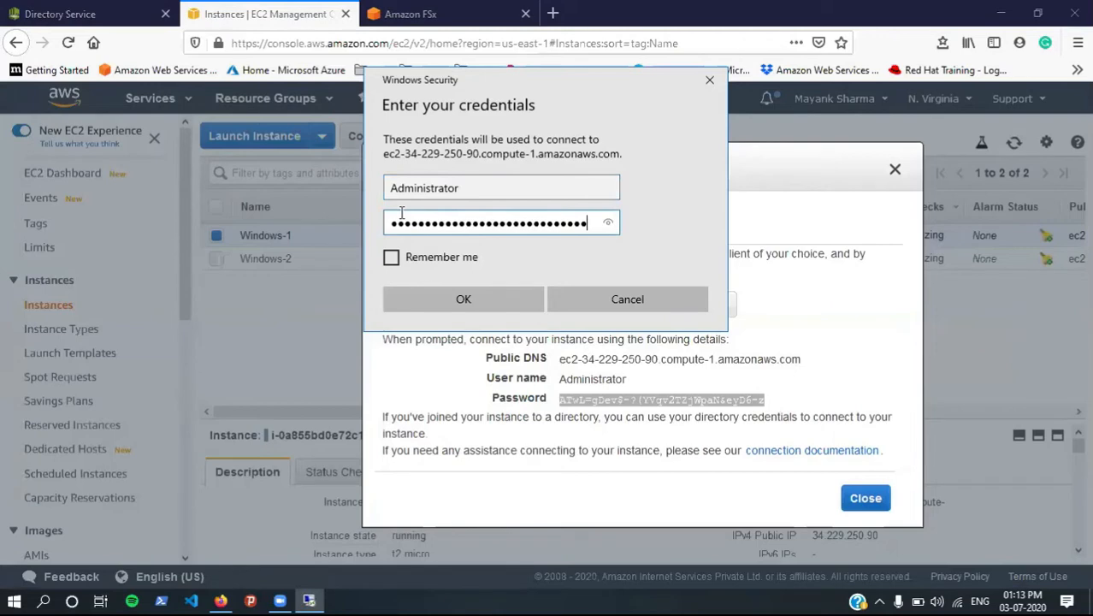
left_click(462, 299)
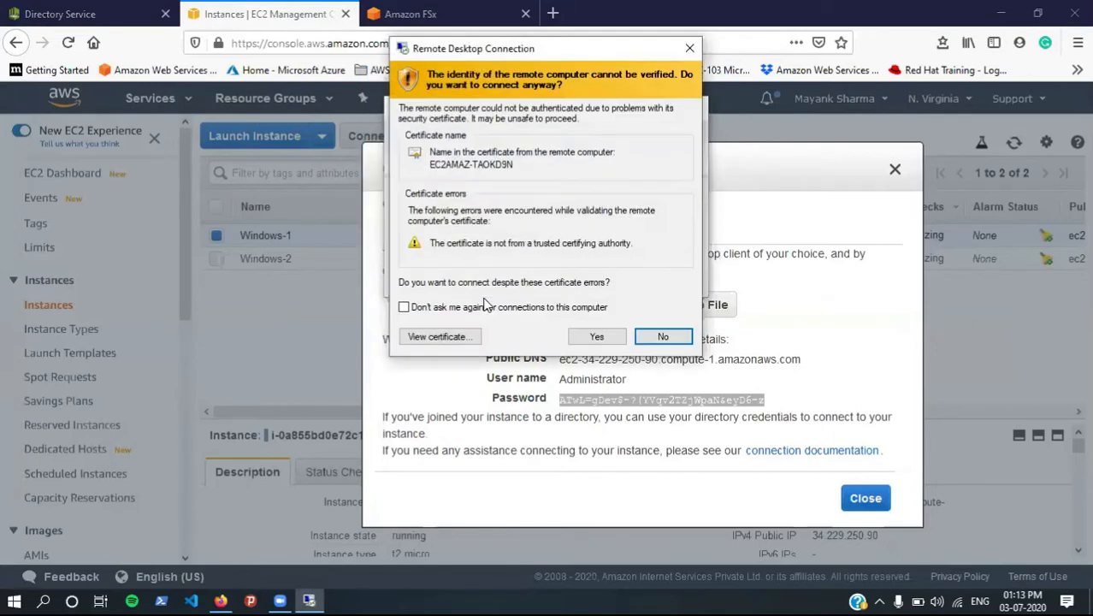
left_click(602, 336)
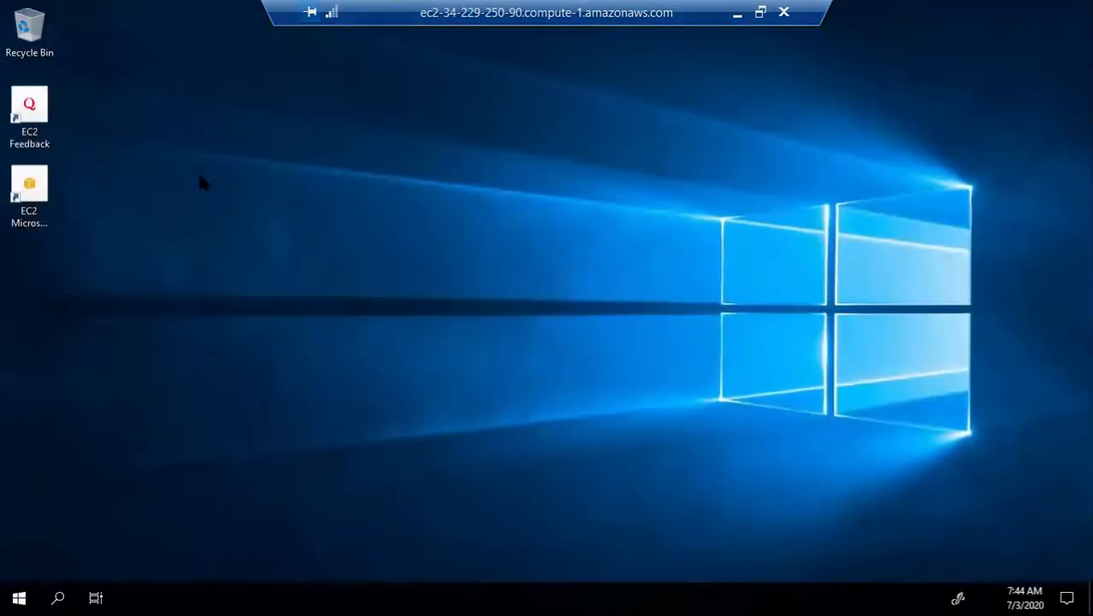
Step: Refresh the remote desktop and open This PC's system Properties page
right_click(201, 178)
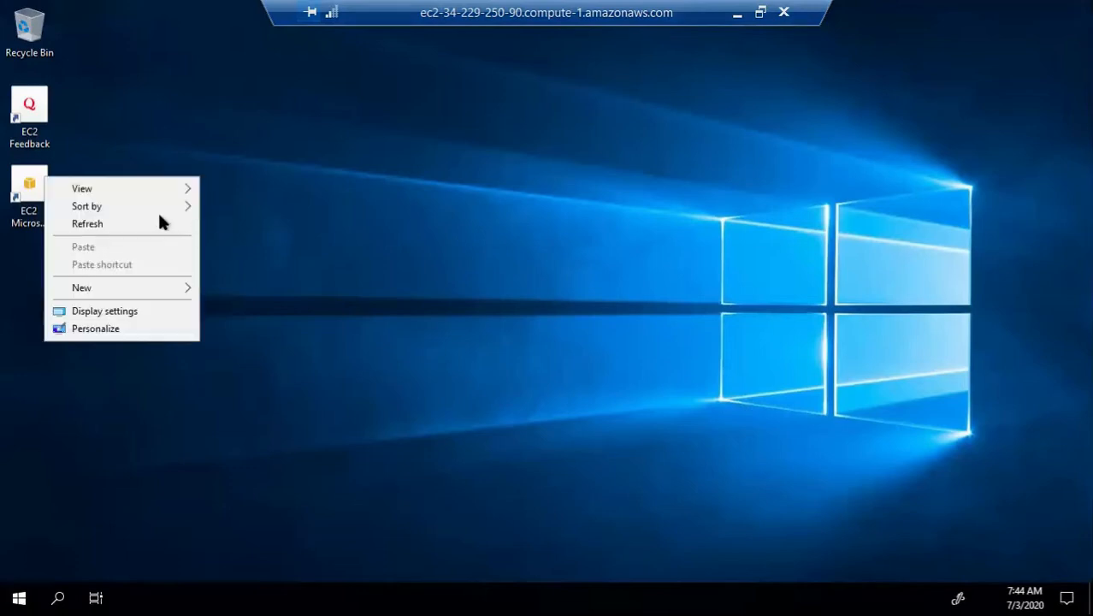
left_click(160, 222)
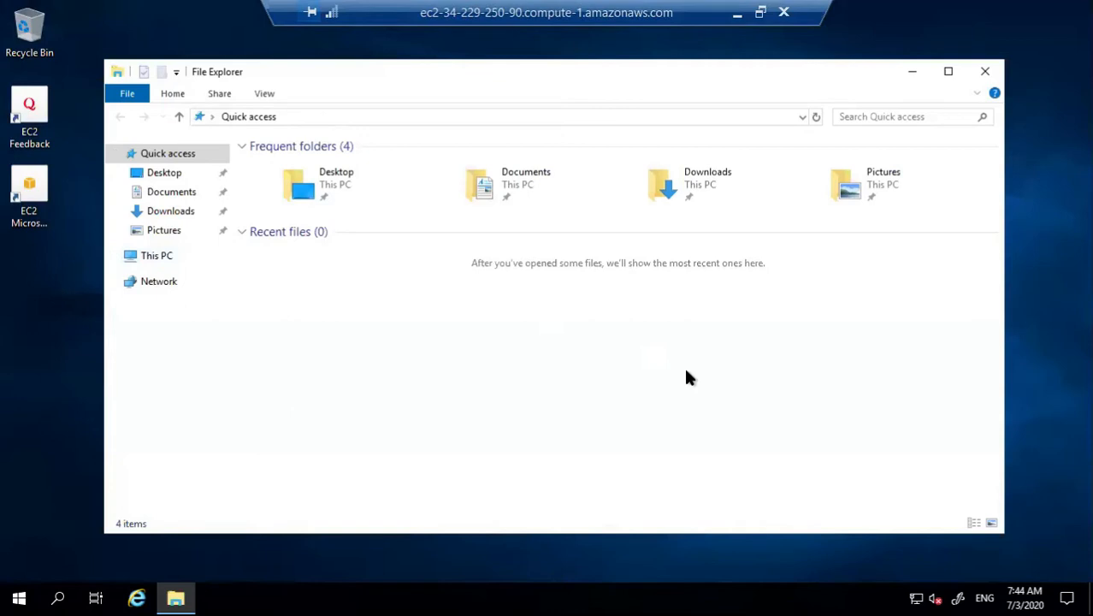
left_click(166, 257)
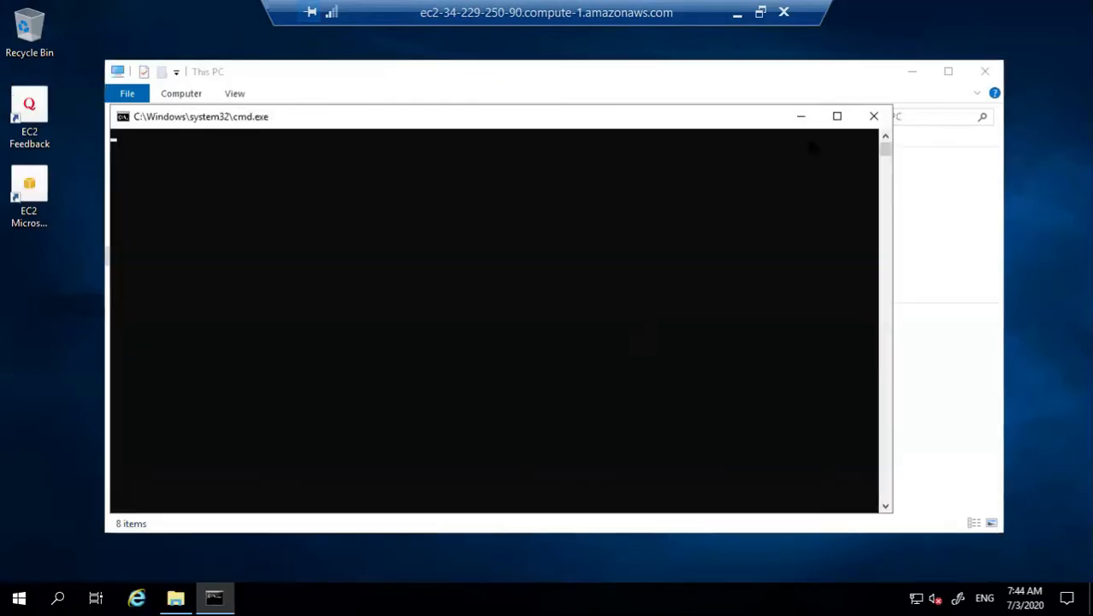
left_click(873, 115)
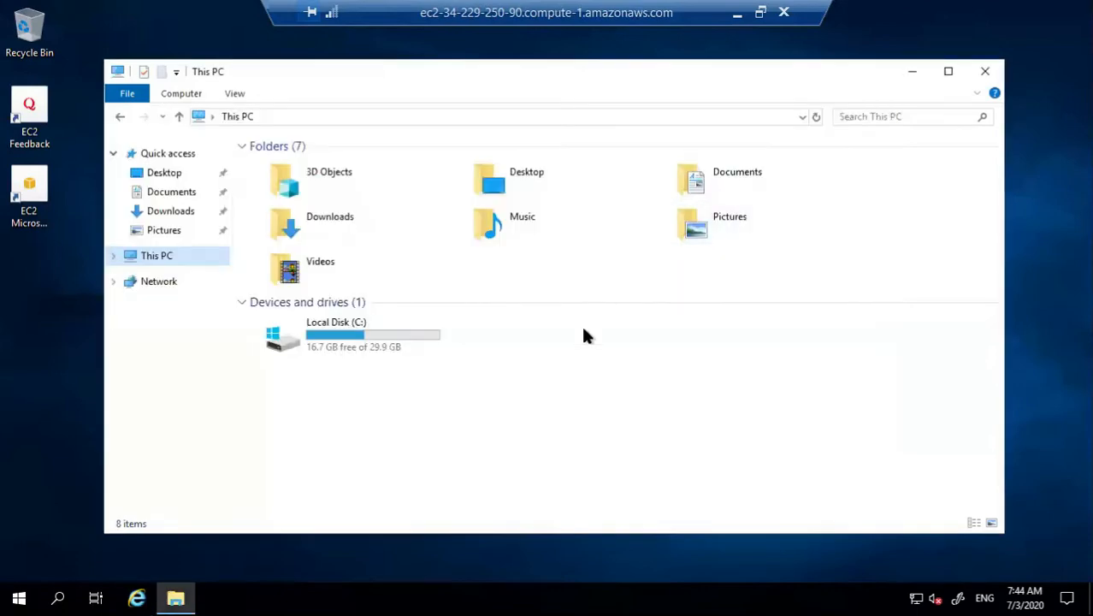
right_click(564, 374)
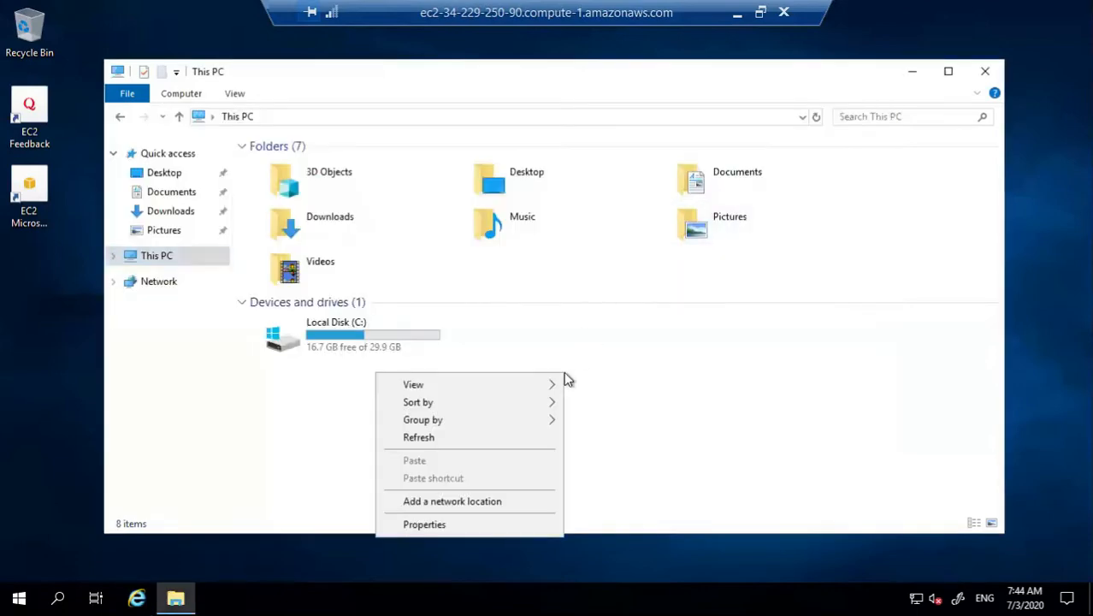
left_click(476, 524)
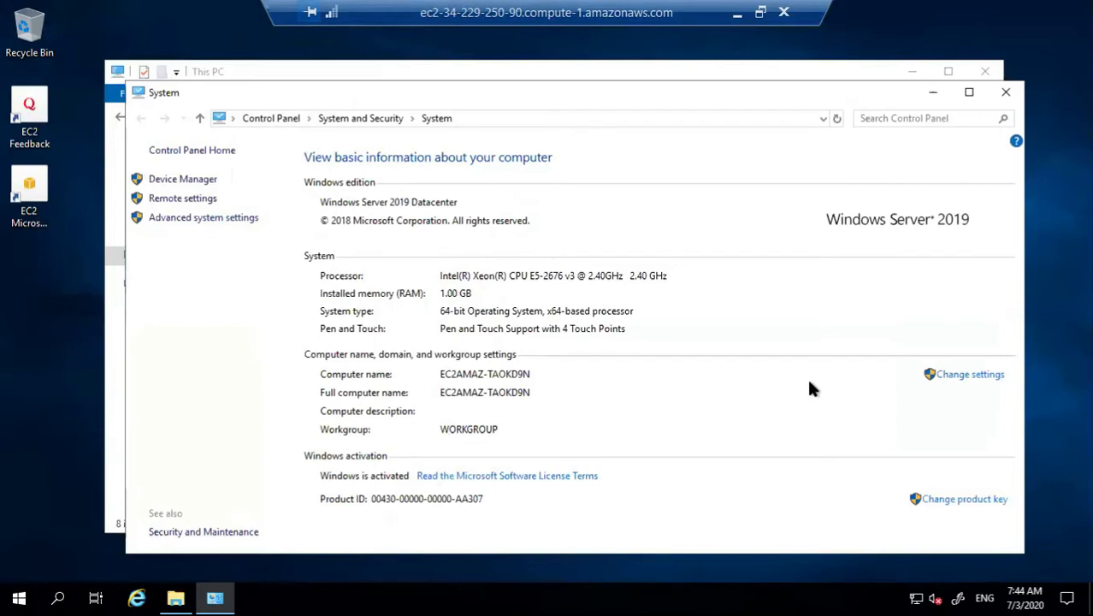
Step: Attempt to join Windows-1 to domain grras.example.com and dismiss the unreachable domain controller error
left_click(955, 380)
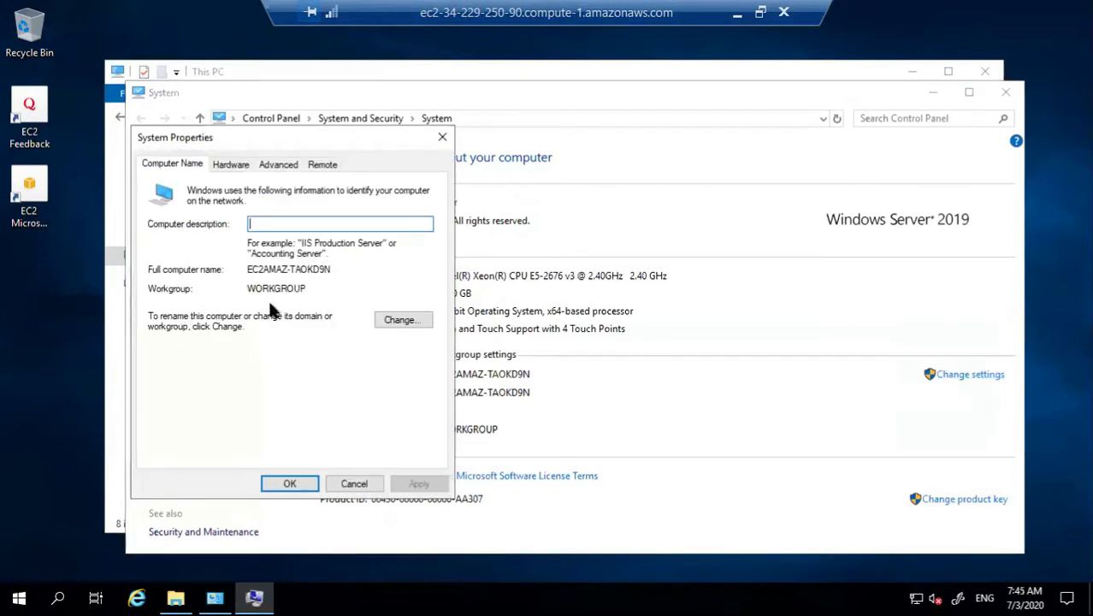
left_click(403, 321)
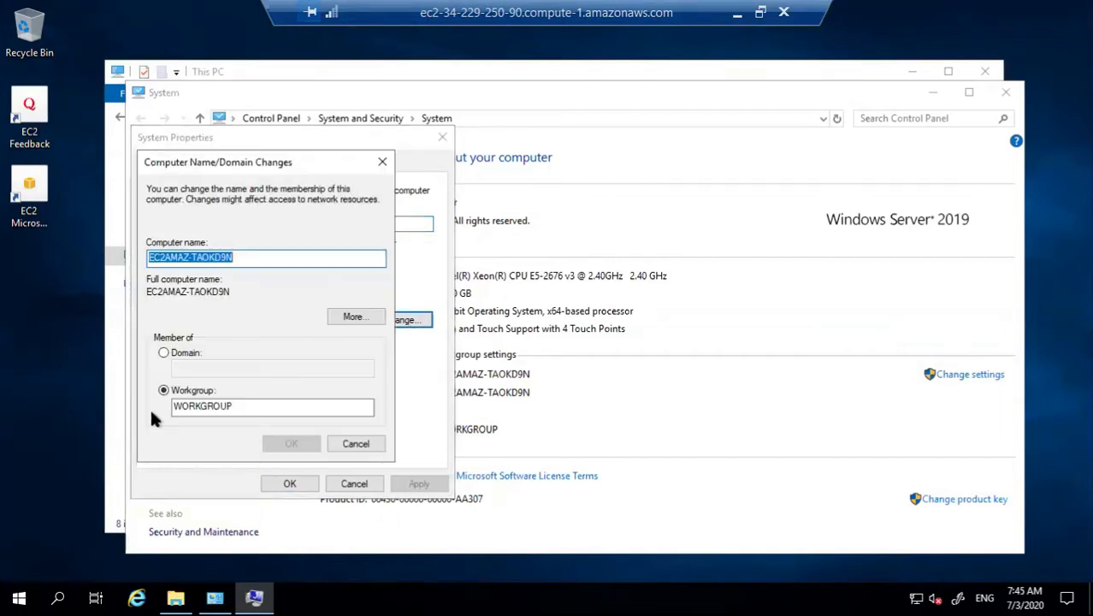
left_click(179, 357)
left_click(196, 368)
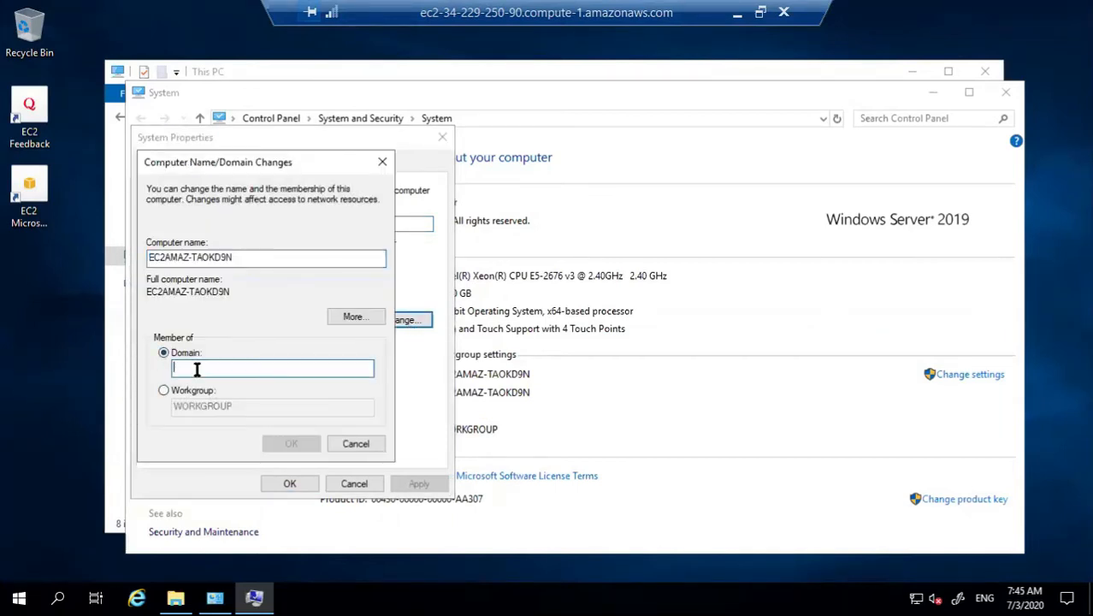
type("gl")
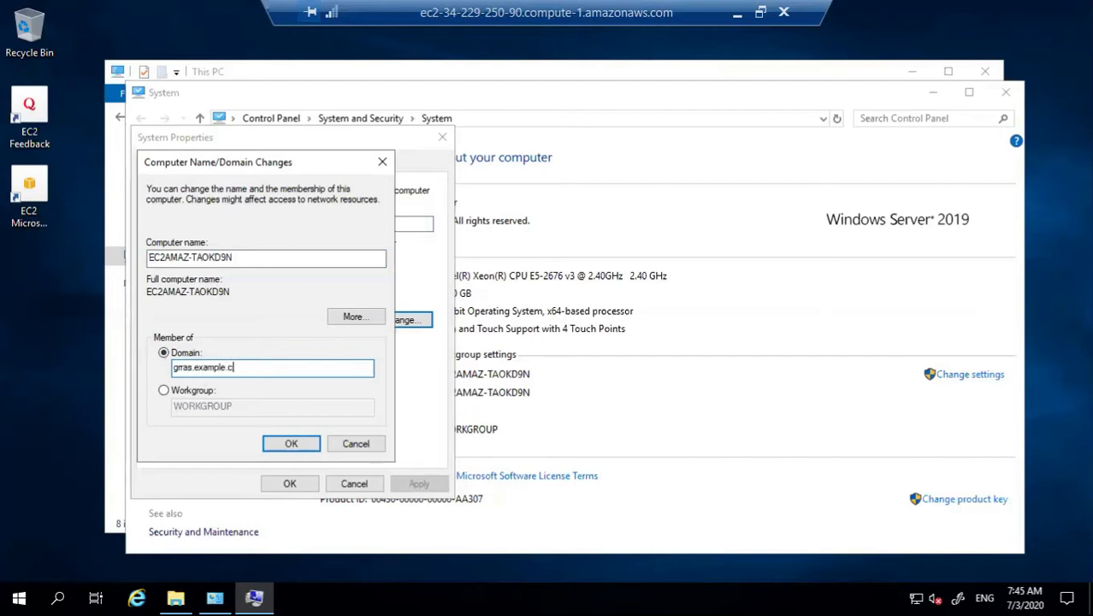
left_click(284, 443)
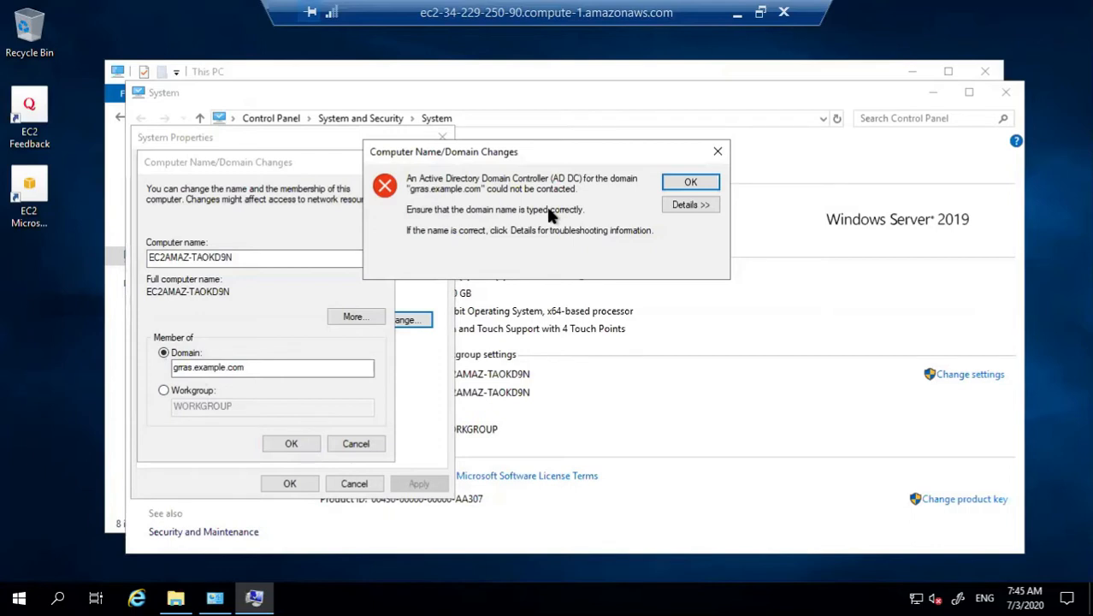
left_click(685, 182)
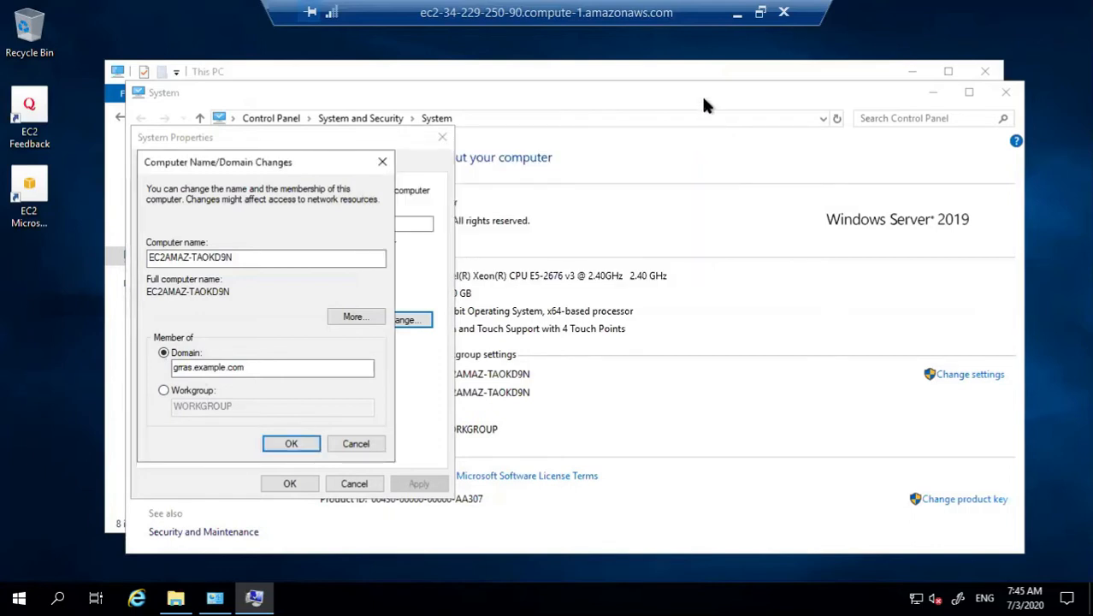
left_click(737, 12)
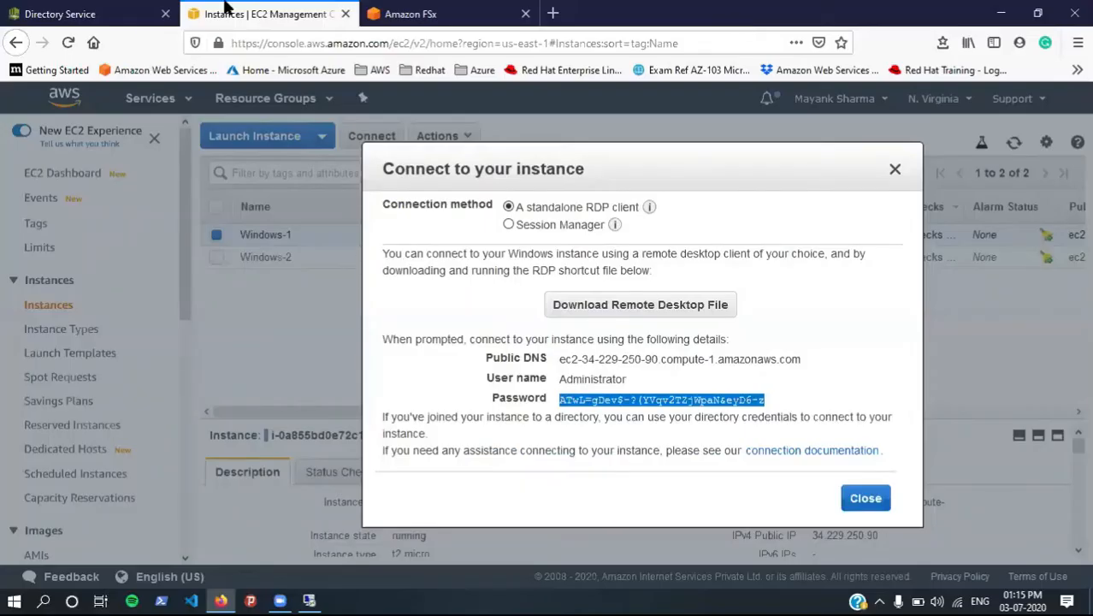
Step: Look up the directory's DNS address 172.31.39.118 in Directory Service, then return to the remote session
left_click(75, 10)
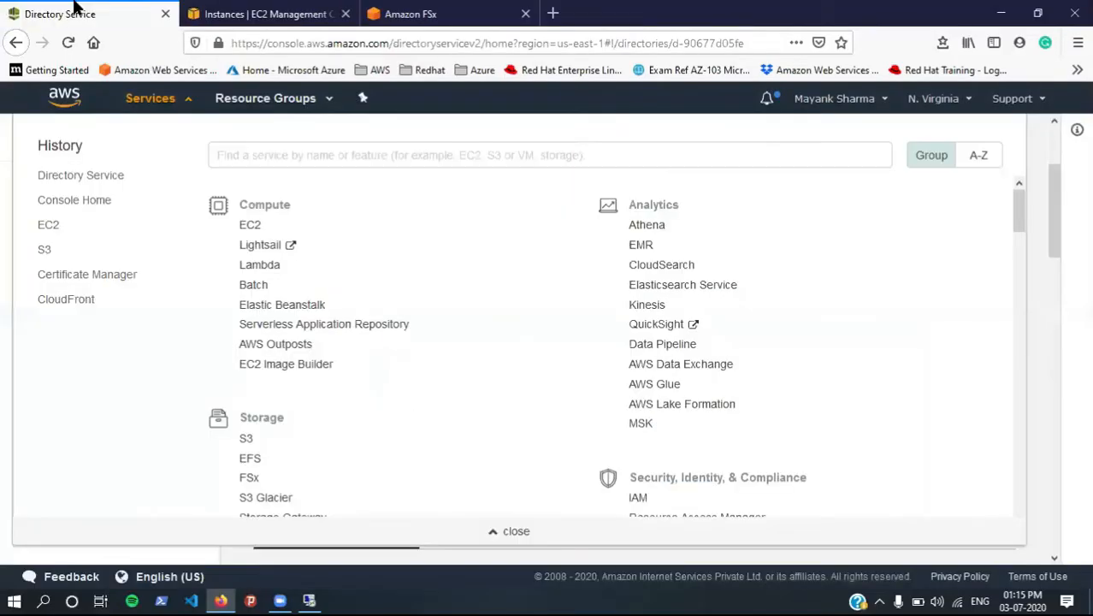
left_click(2, 292)
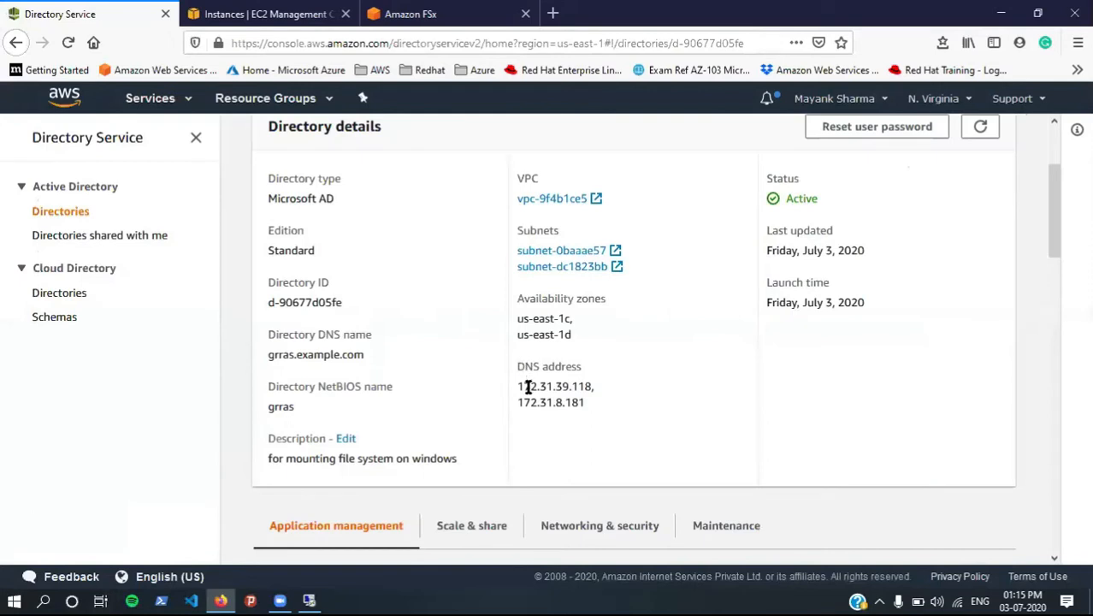
left_click_drag(518, 386, 608, 397)
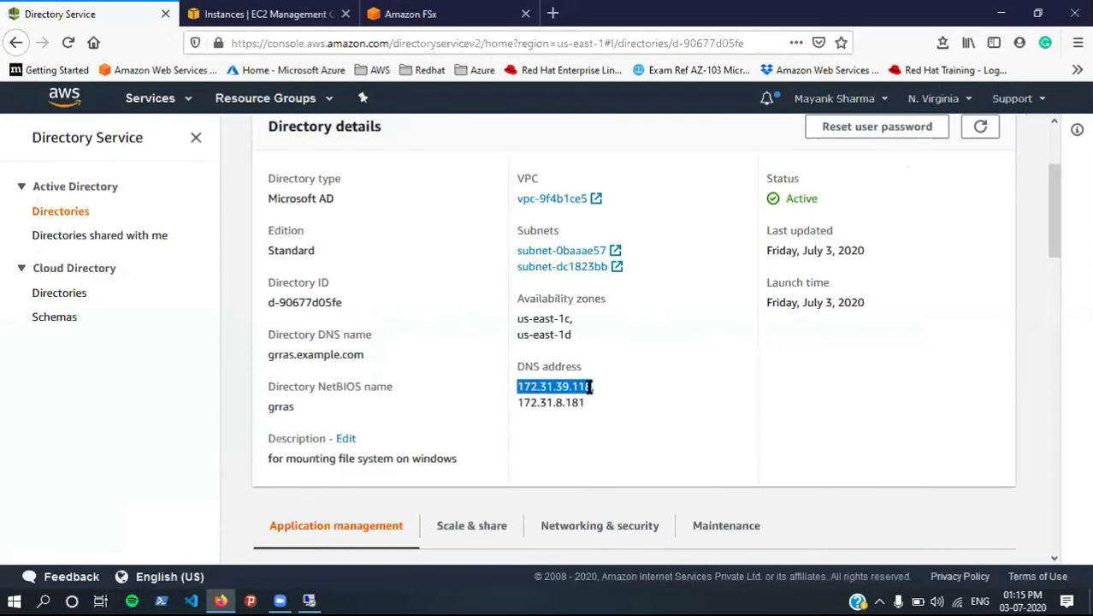
key("alt+Tab")
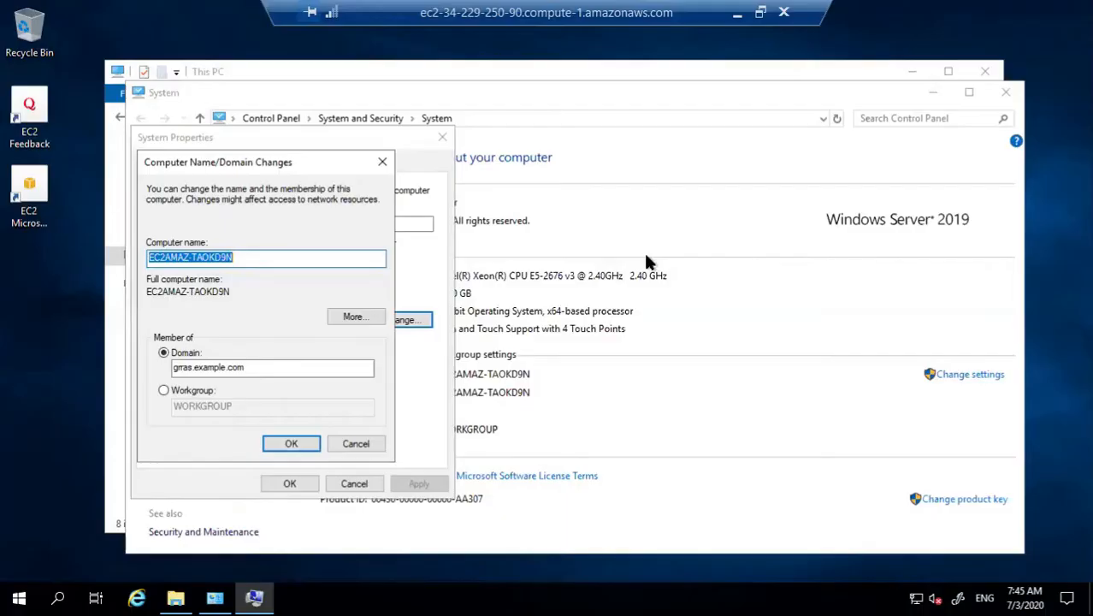
Step: Open Windows-1's Network & Internet settings and the Network Connections adapter list
left_click(644, 253)
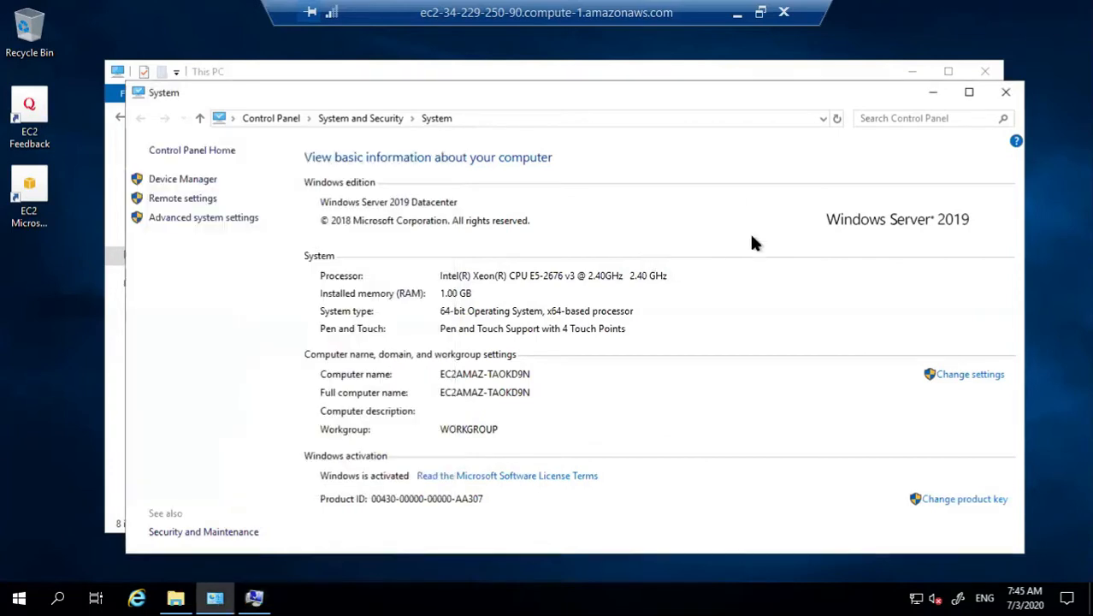
left_click(1005, 92)
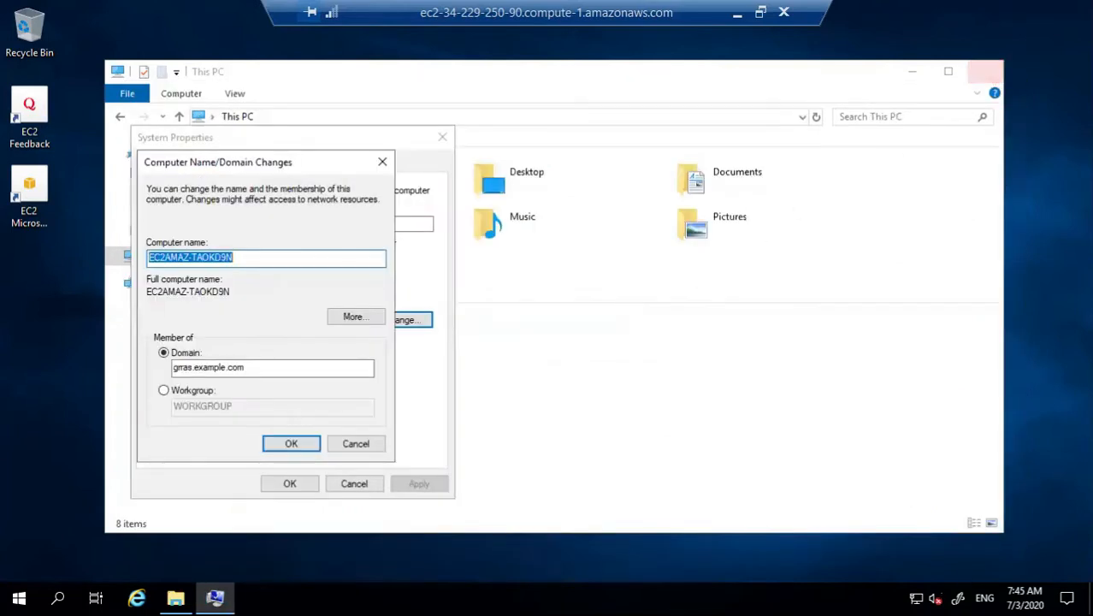
left_click(915, 594)
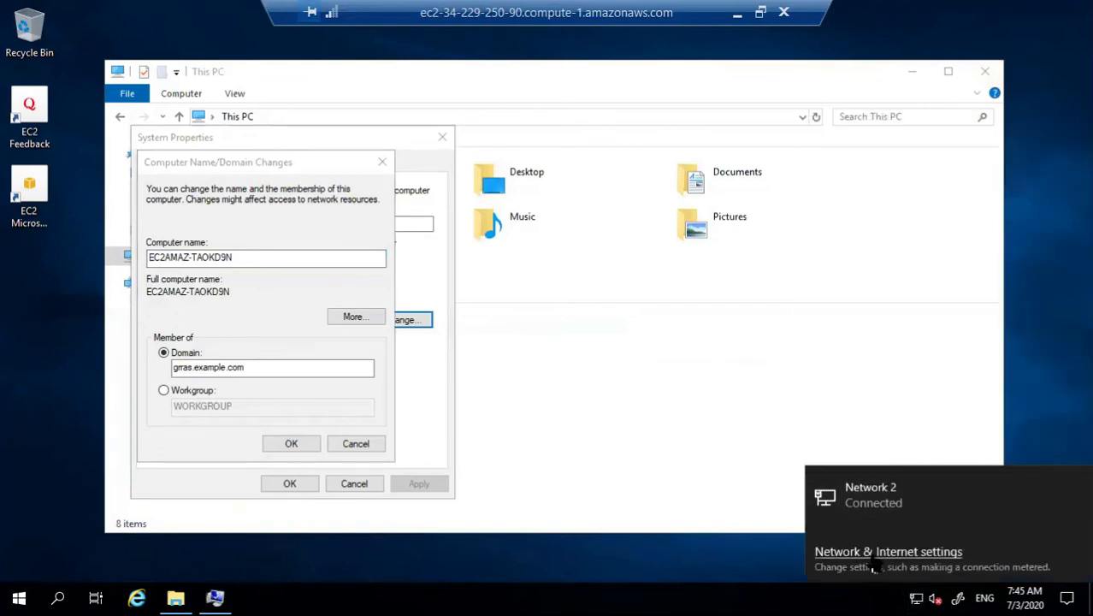
left_click(874, 562)
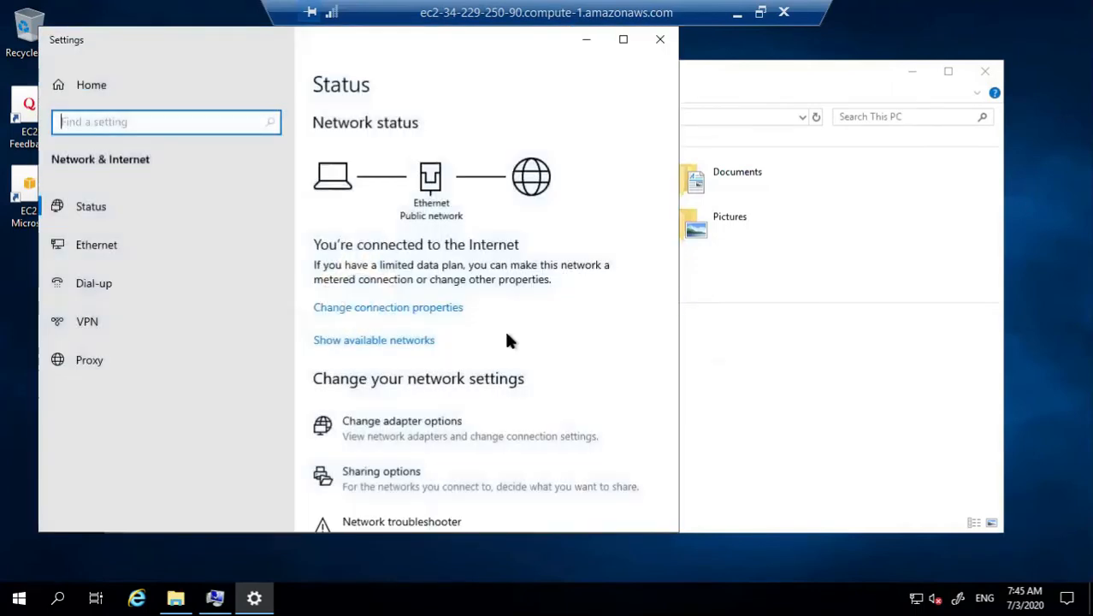
left_click(623, 39)
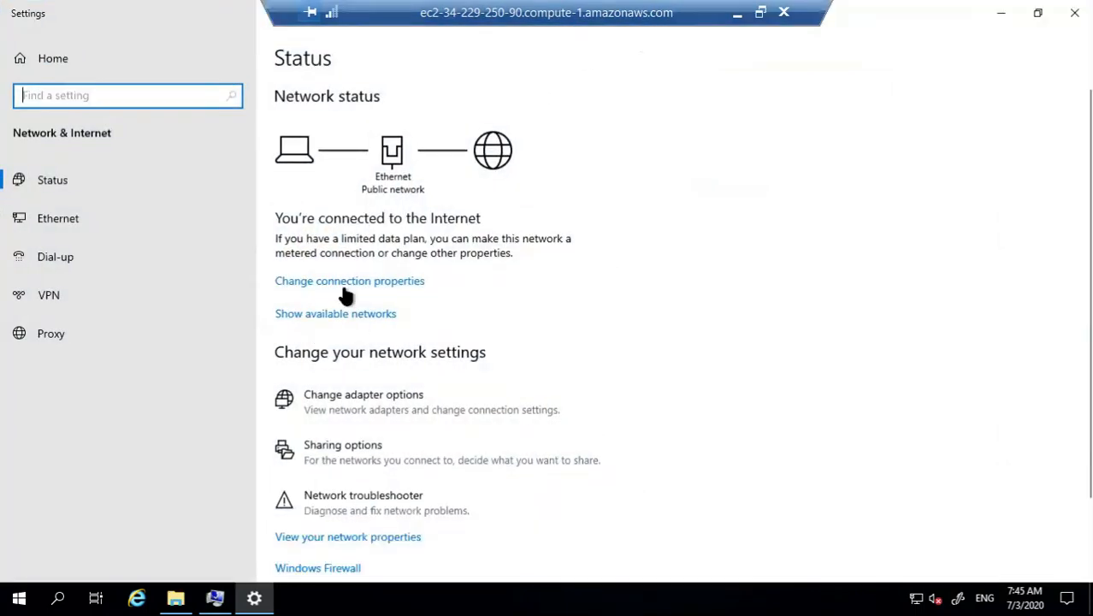
scroll(459, 404, "down", 2)
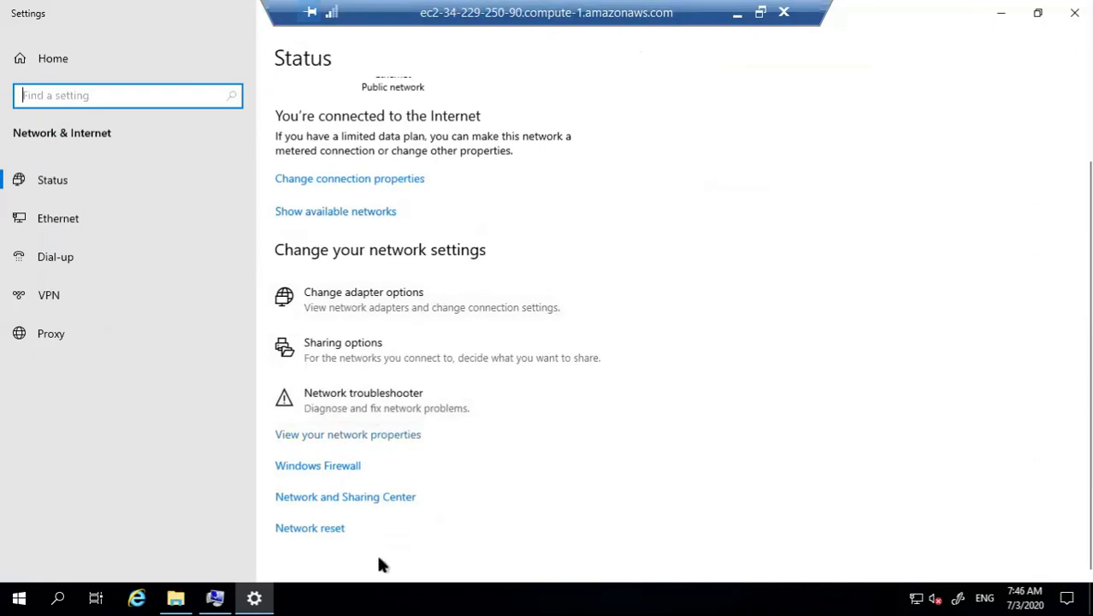
scroll(380, 547, "up", 2)
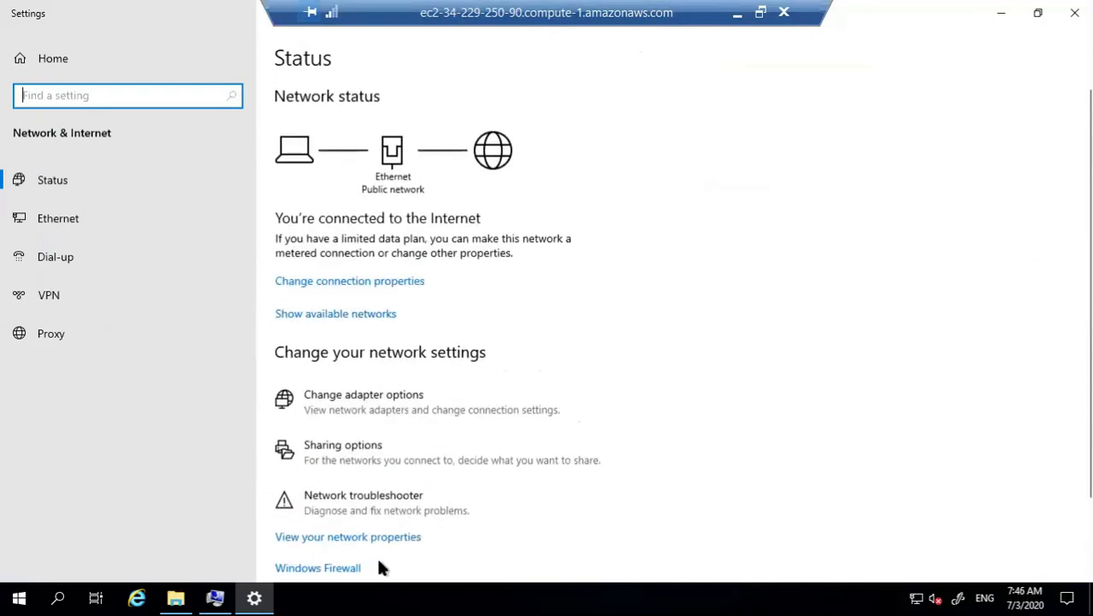
left_click(374, 286)
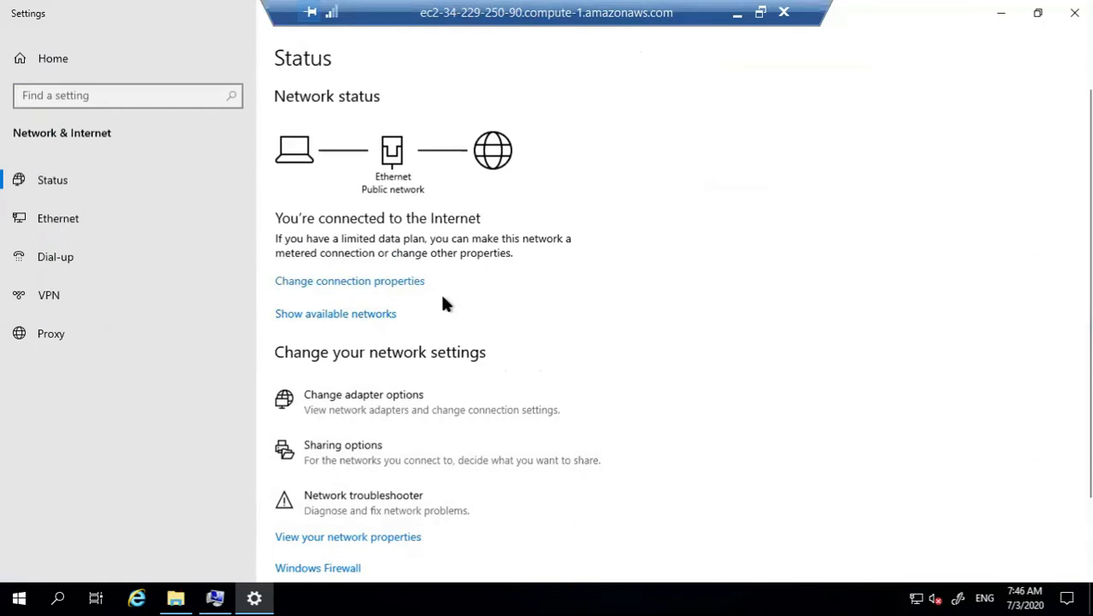
left_click(46, 222)
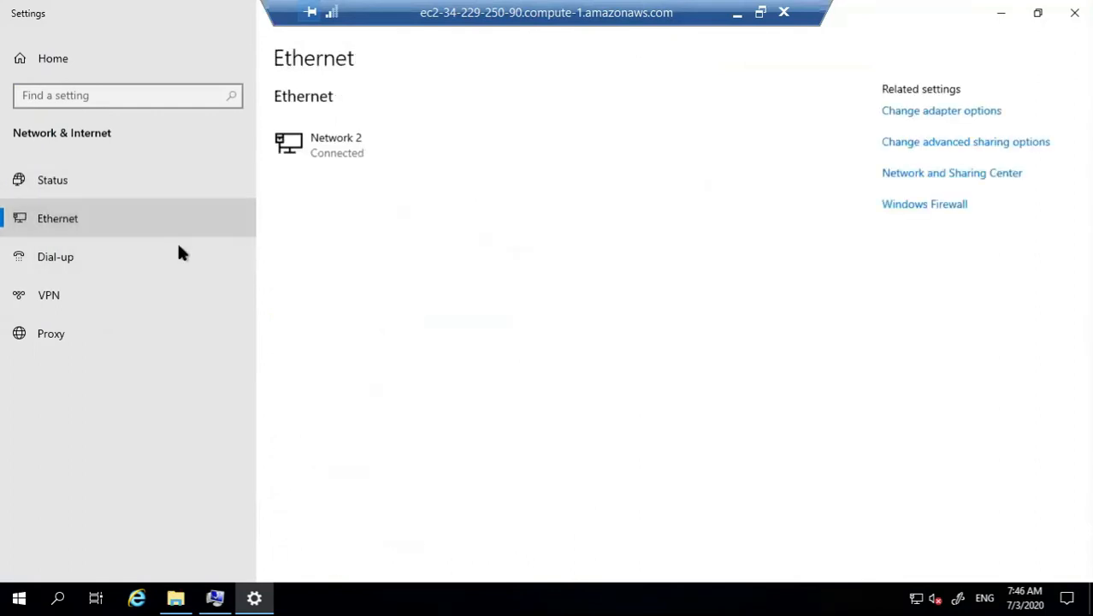
left_click(990, 112)
left_click(991, 114)
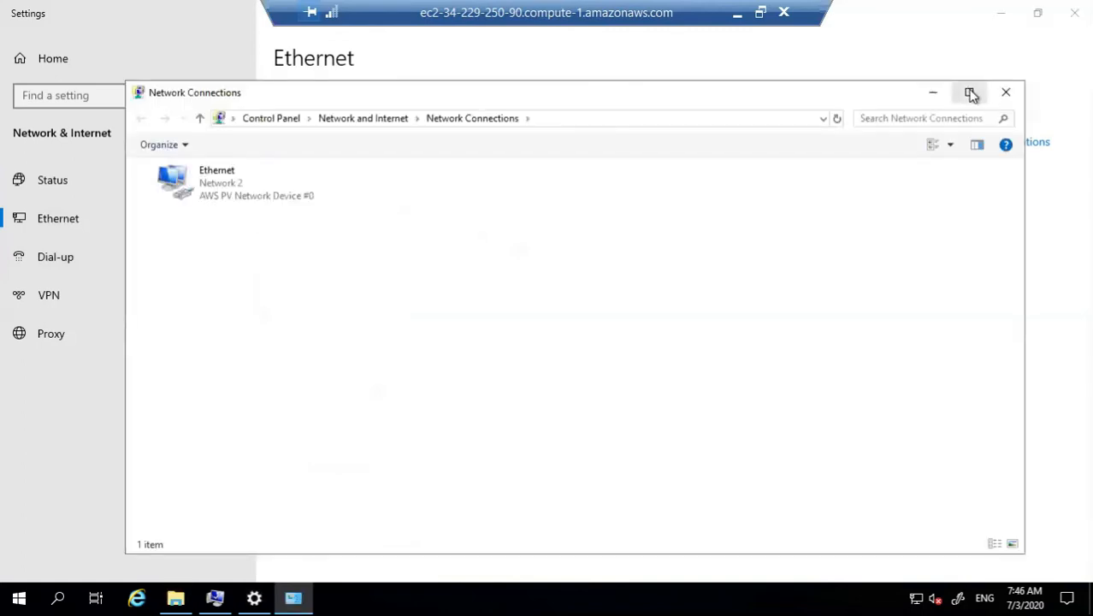
left_click(969, 92)
Step: Set the Ethernet adapter's preferred DNS server to 172.31.39.118 and close the network windows
right_click(85, 114)
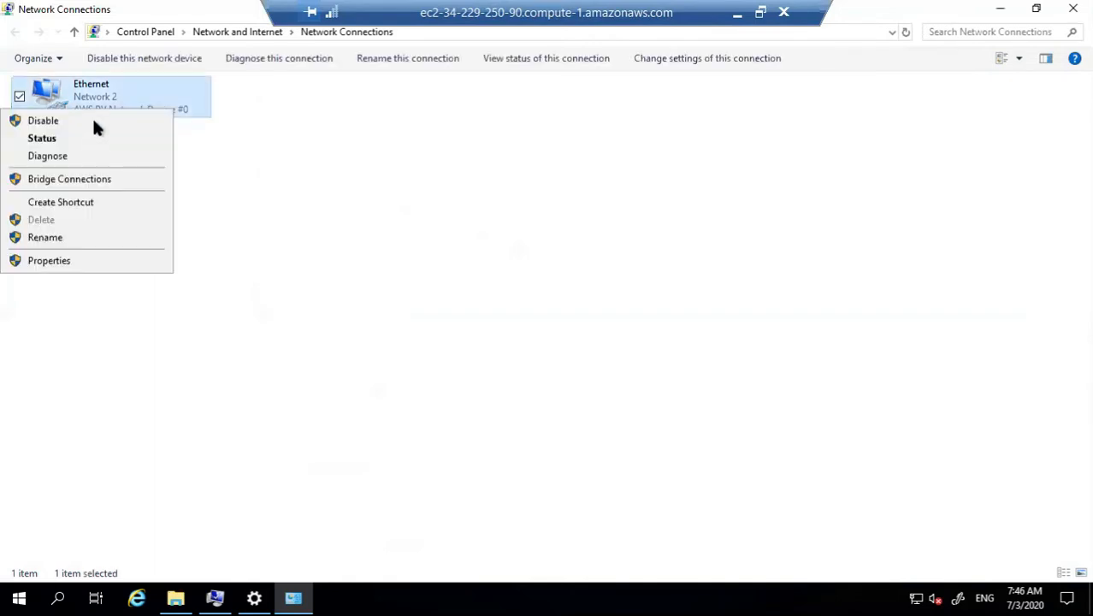
left_click(71, 258)
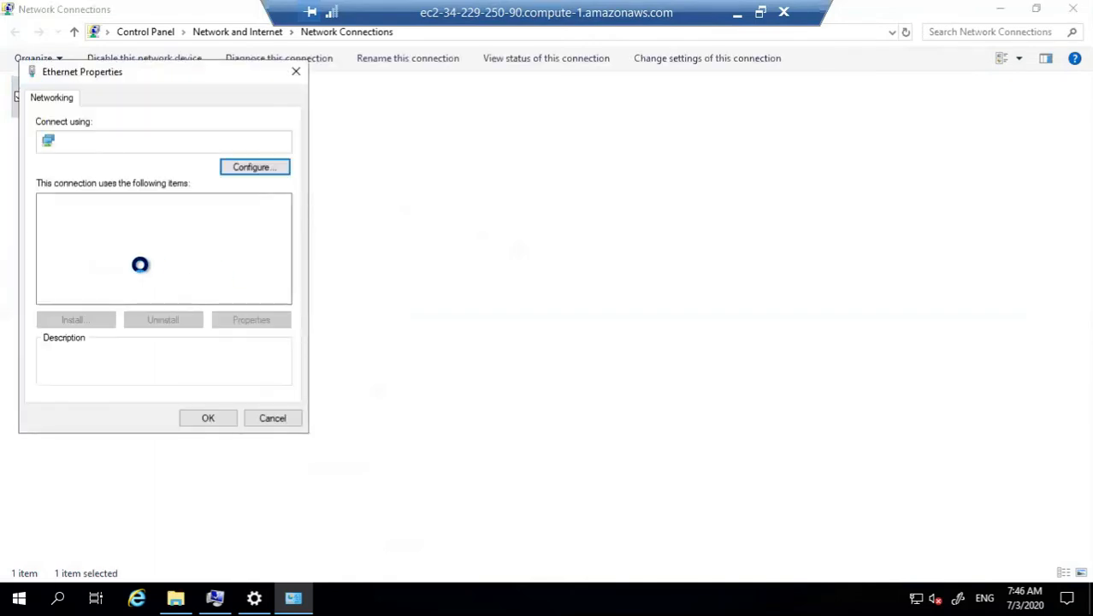
double_click(163, 242)
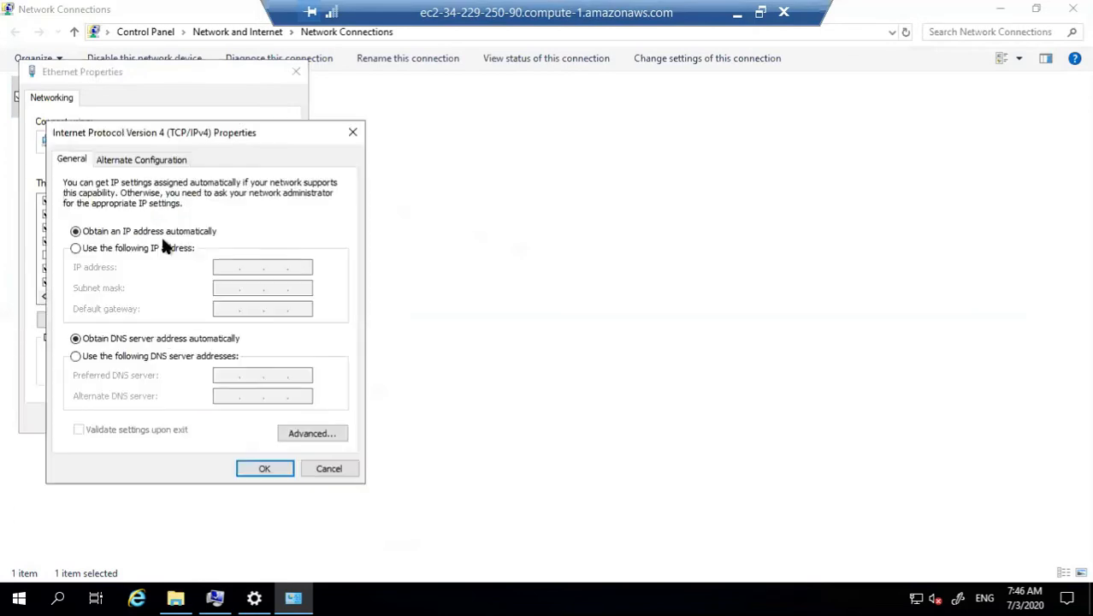
left_click(130, 354)
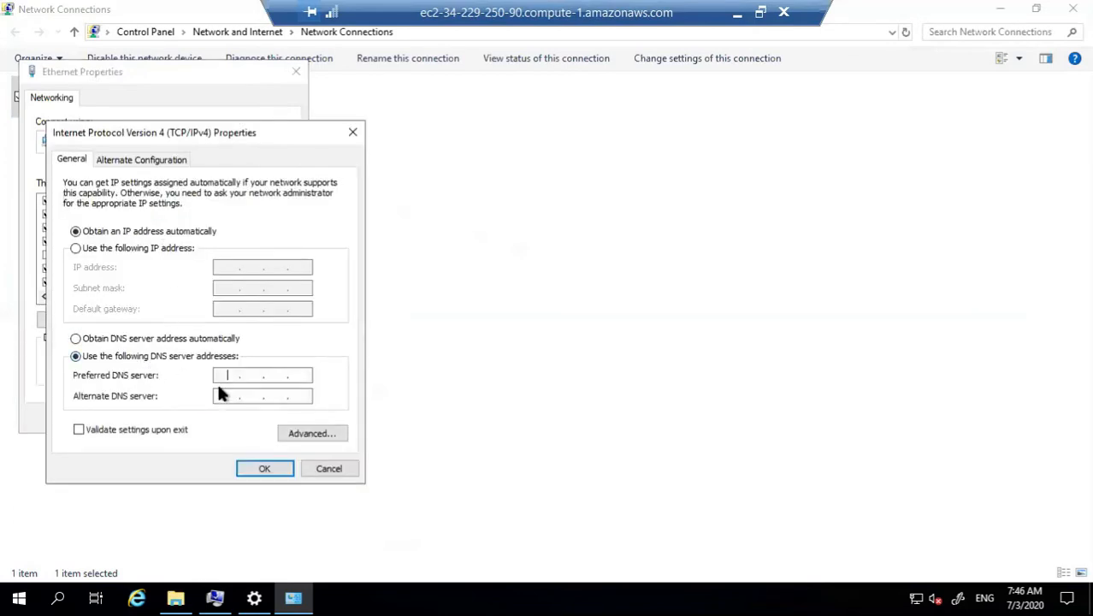
type("172.31.39.118")
left_click(261, 472)
left_click(737, 13)
key("alt+Tab")
left_click(263, 468)
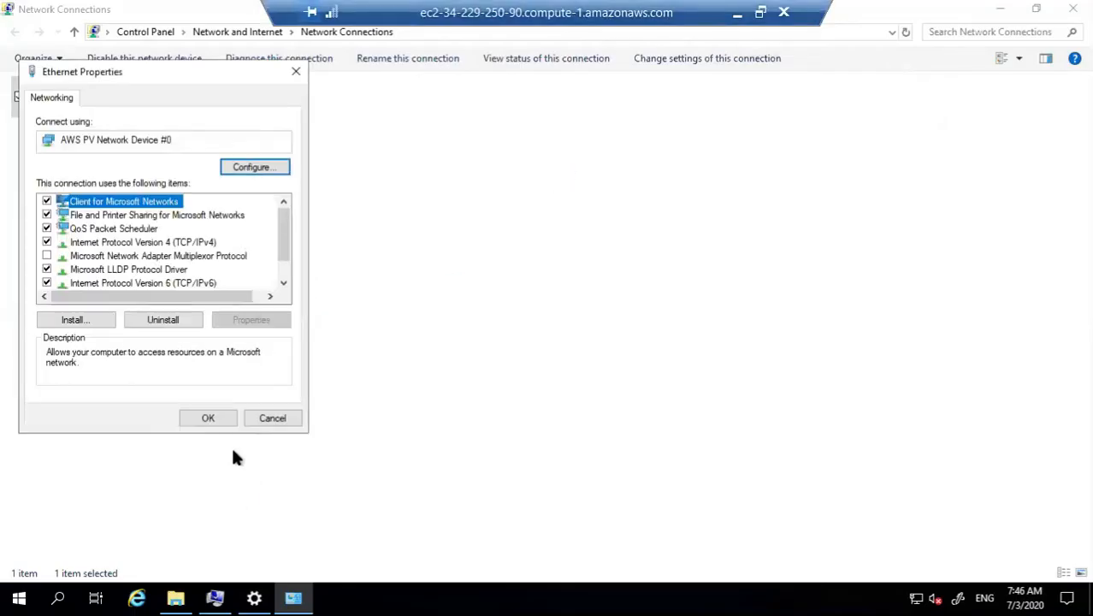
left_click(219, 415)
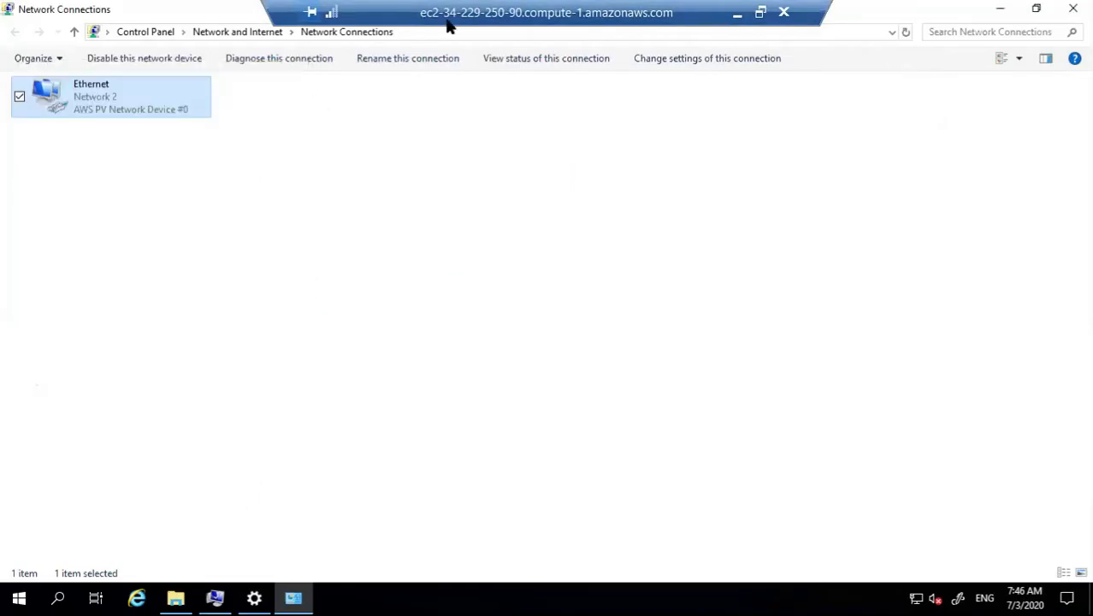
left_click(1073, 9)
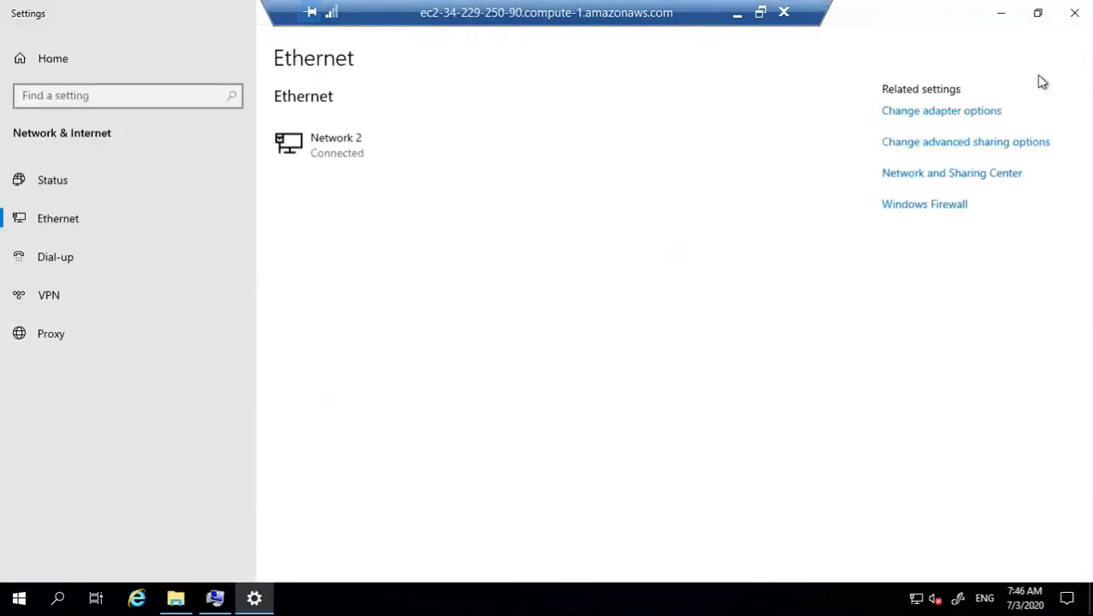
left_click(1071, 10)
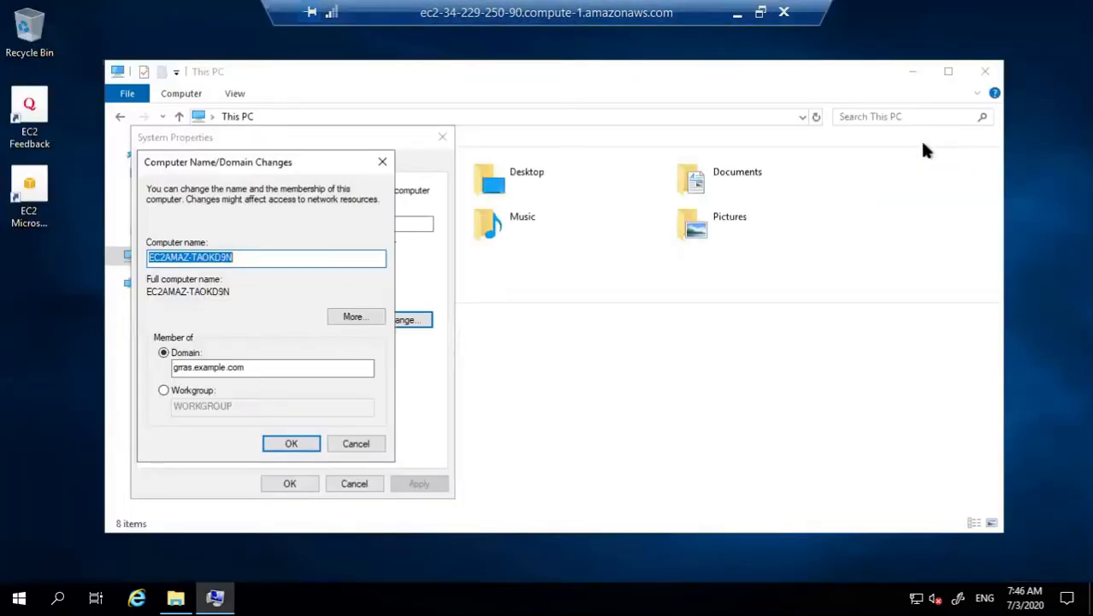
Step: Confirm joining grras.example.com and submit the domain admin credentials
left_click(291, 443)
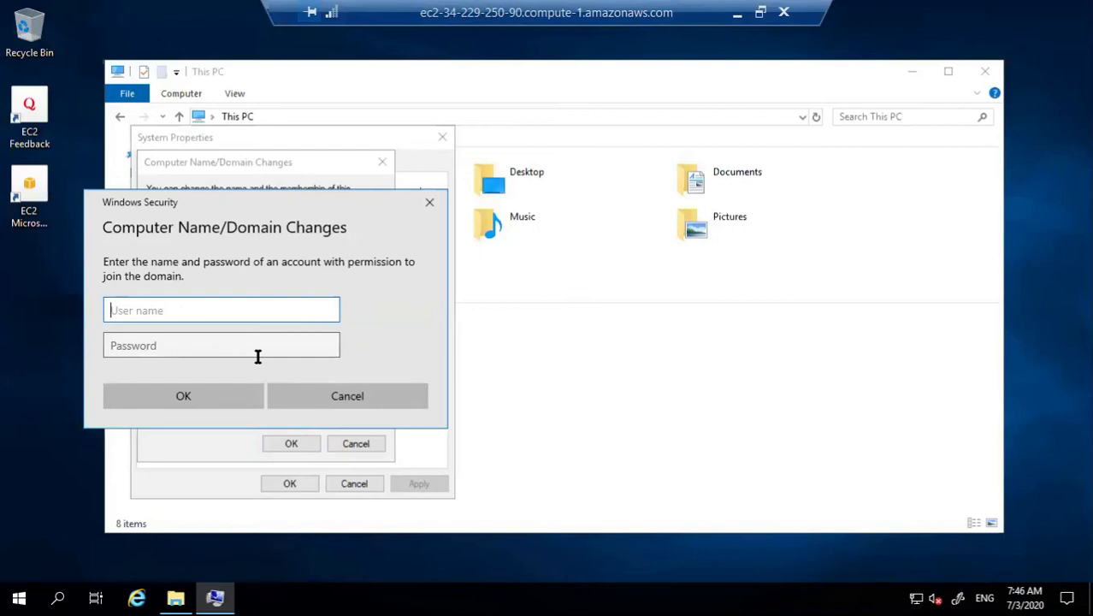
type("admin")
key("Tab")
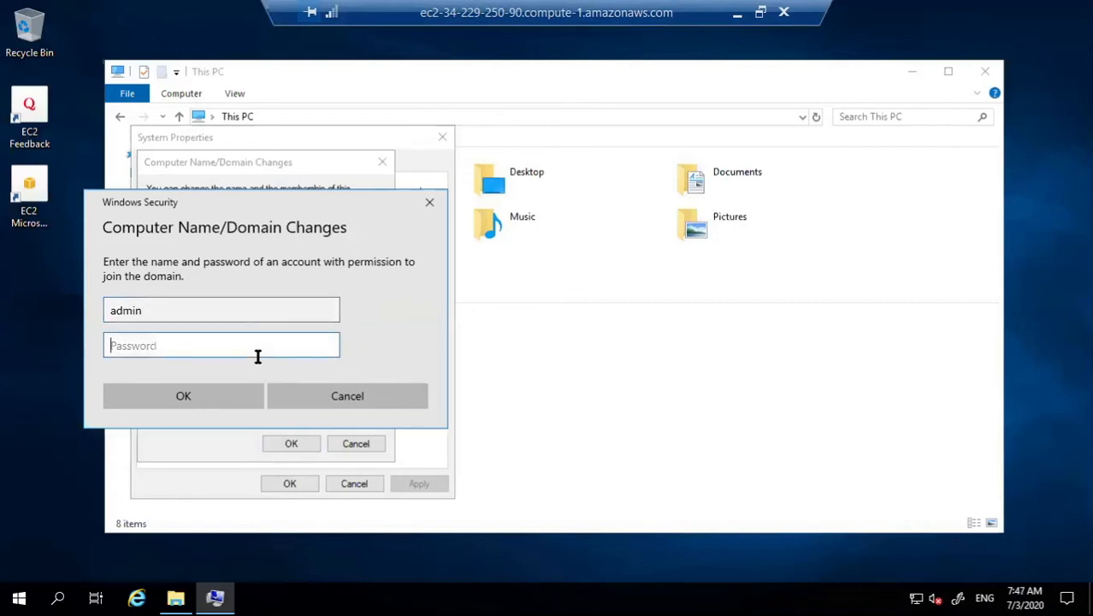
type("Password123!")
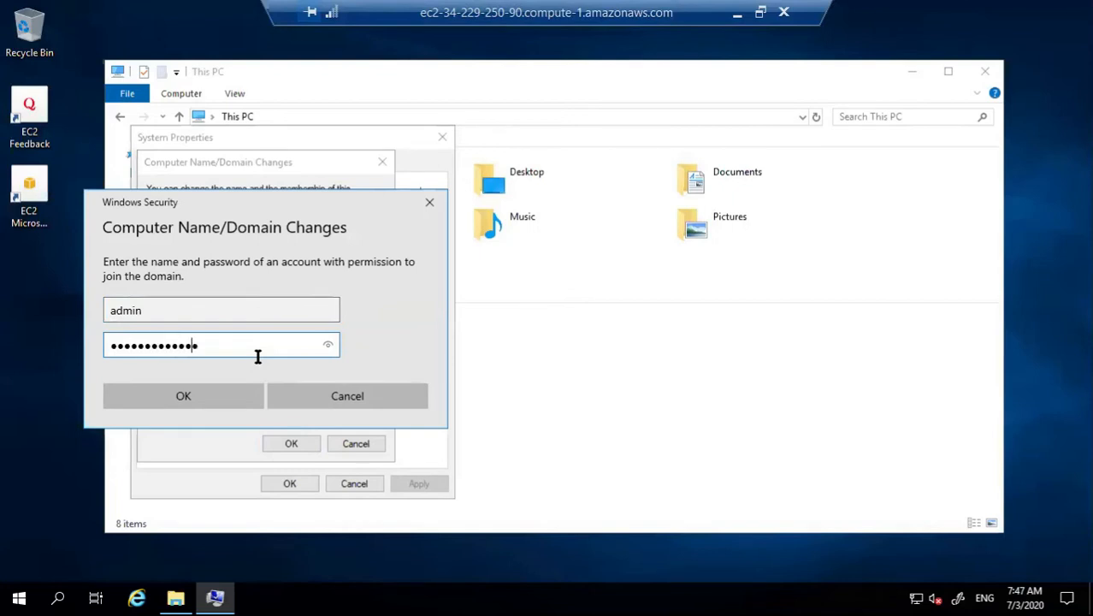
left_click(183, 403)
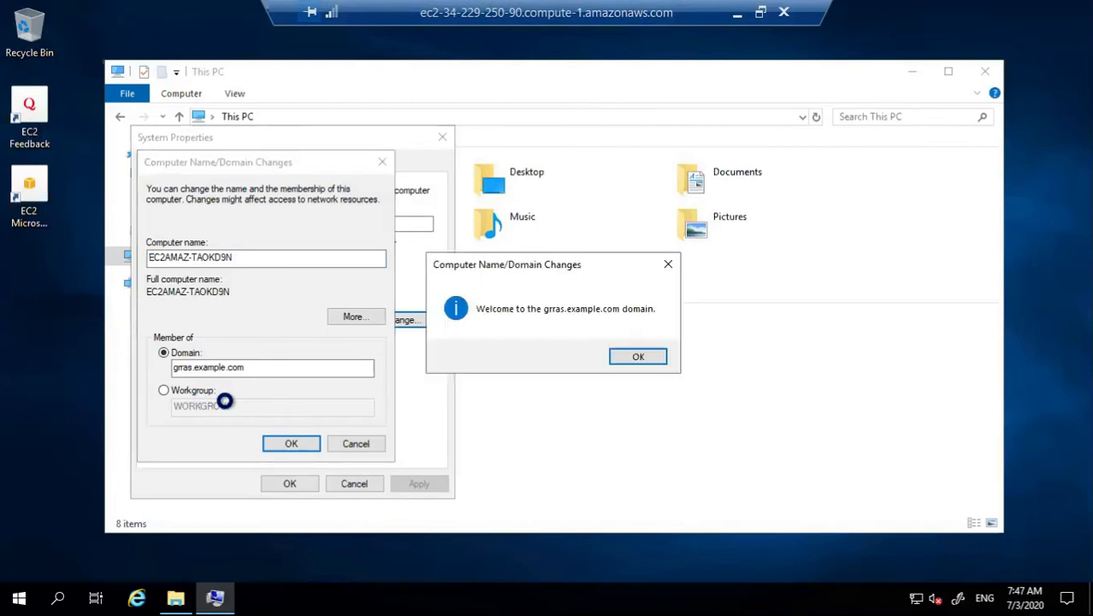
Step: Dismiss the welcome and restart notices, restart Windows-1, and minimize the remote session
left_click(640, 358)
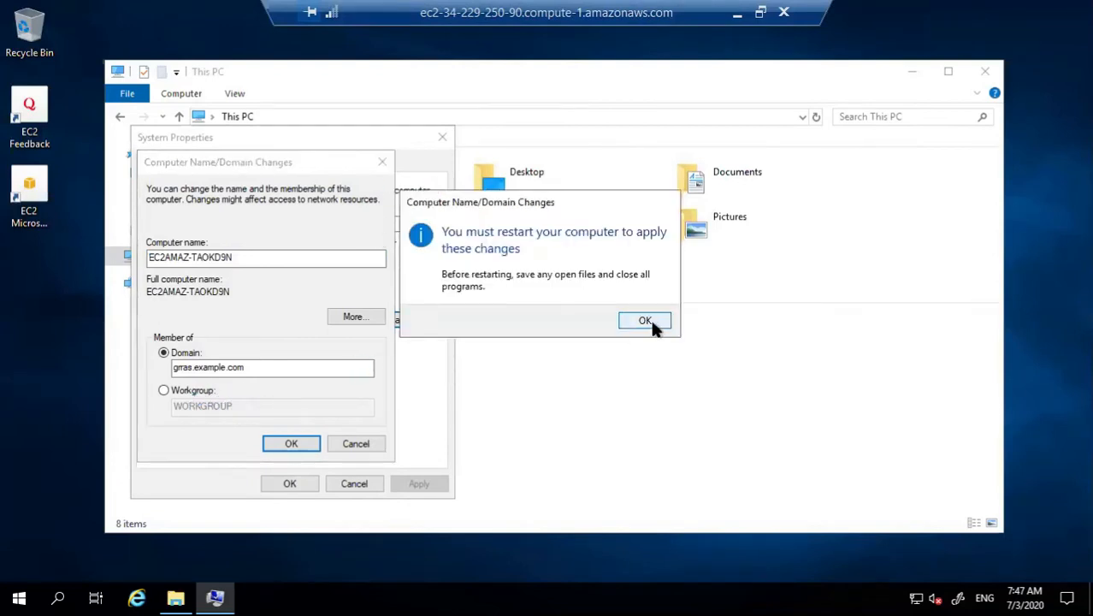
left_click(650, 319)
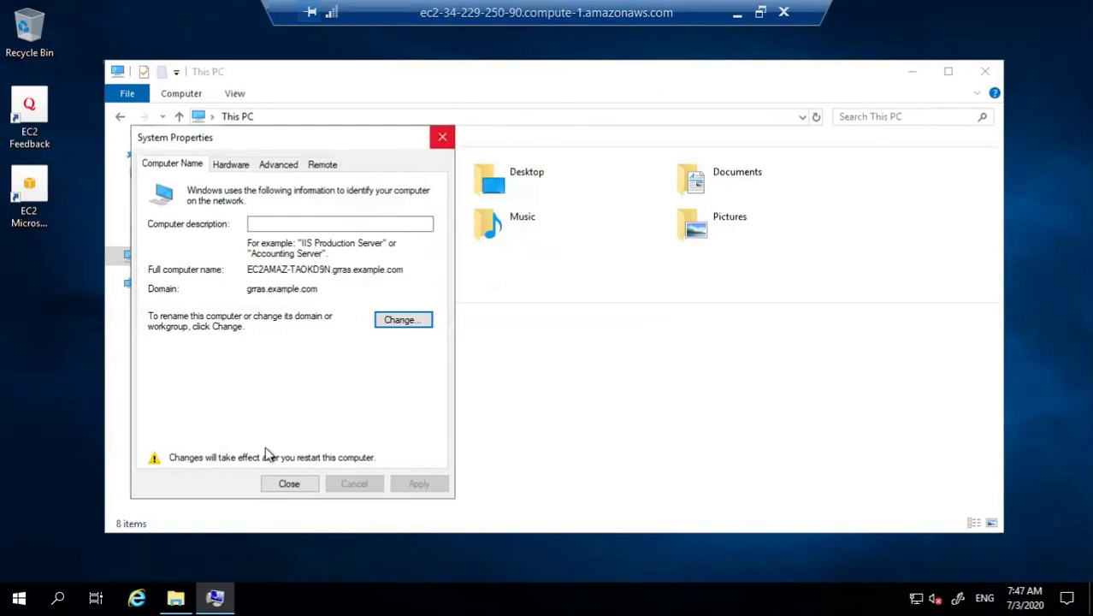
left_click(287, 484)
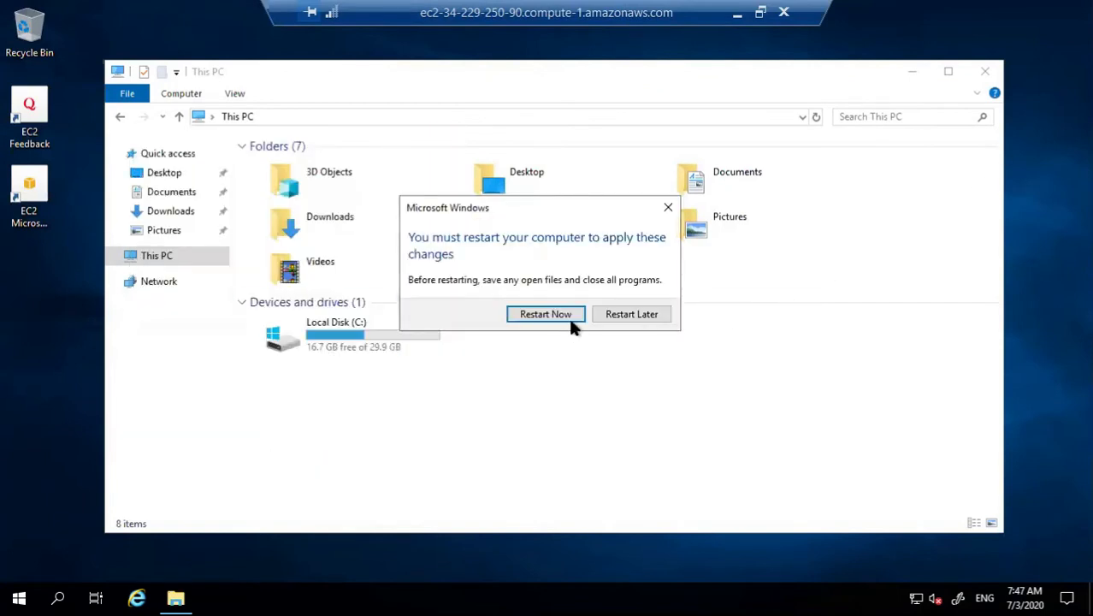
left_click(546, 315)
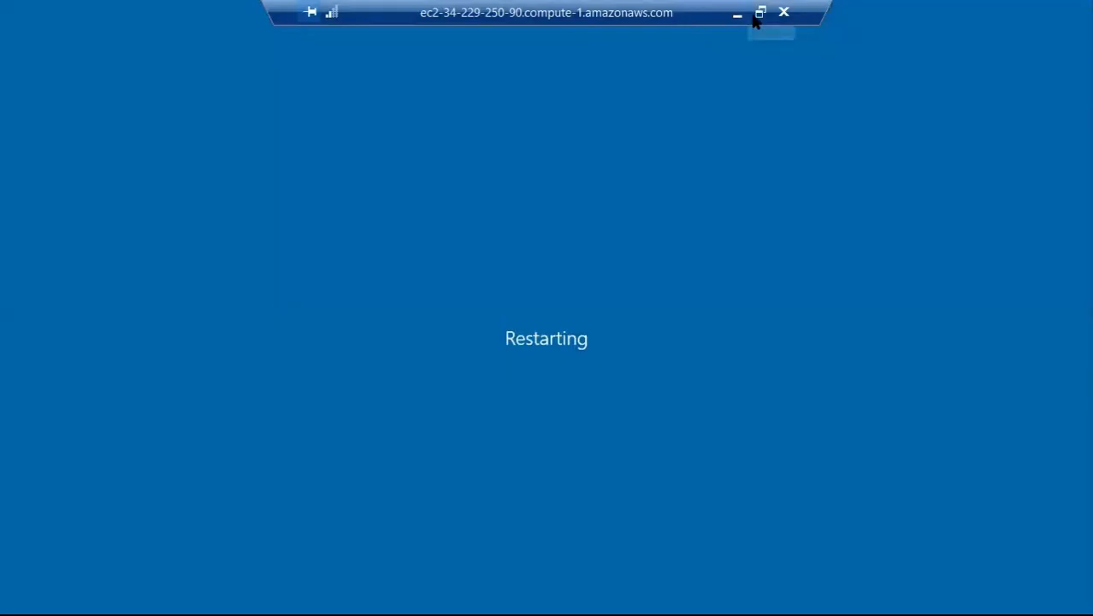
left_click(737, 17)
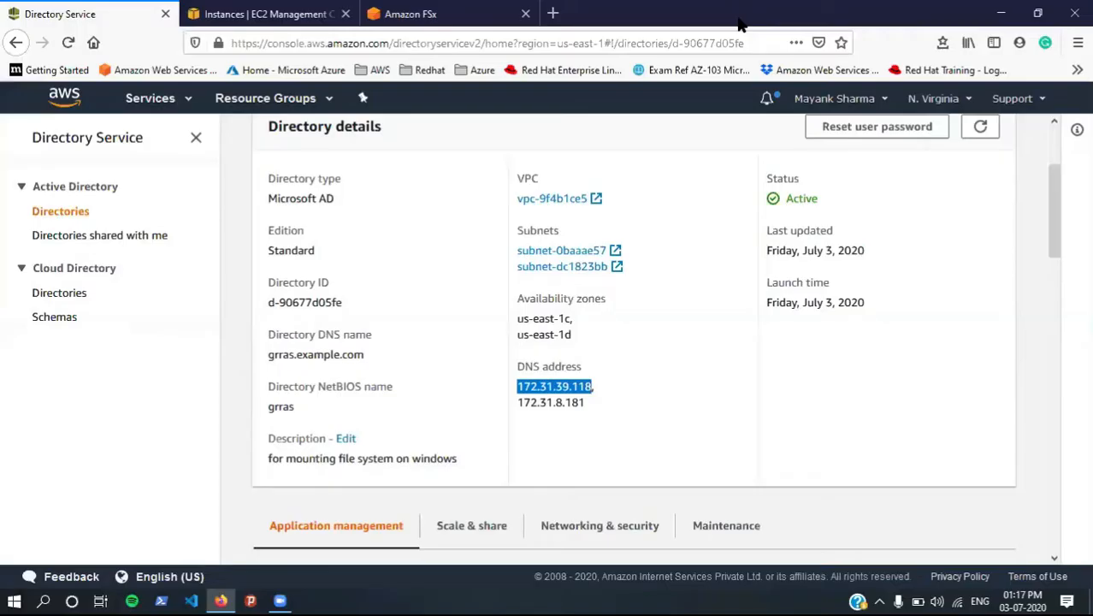
Step: Close the Windows-1 connection details and select the Windows-2 instance instead
left_click(260, 16)
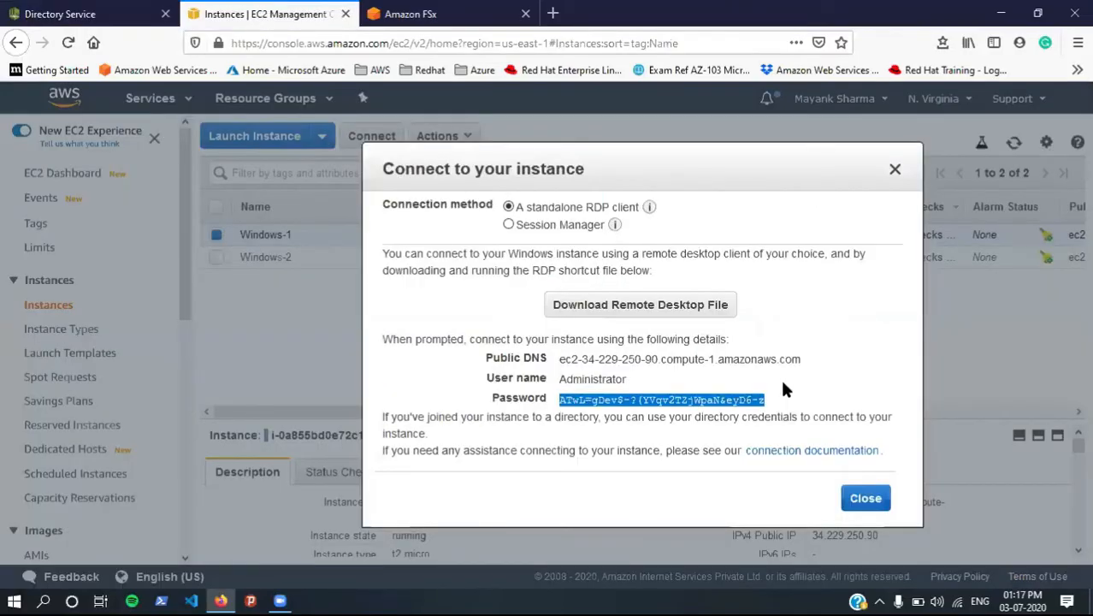
key("Escape")
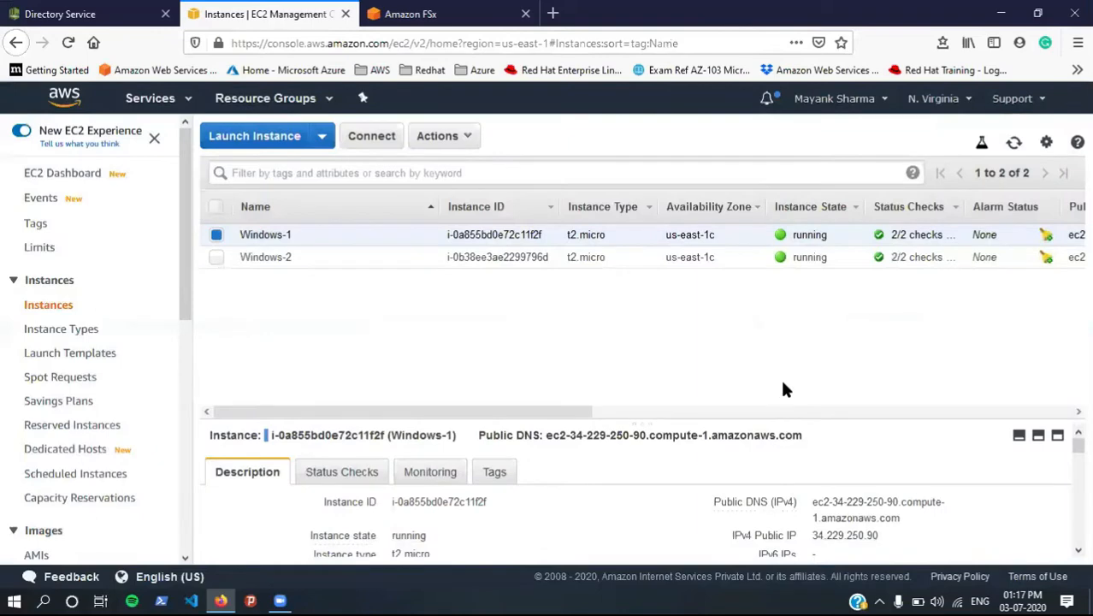
left_click(217, 234)
left_click(216, 256)
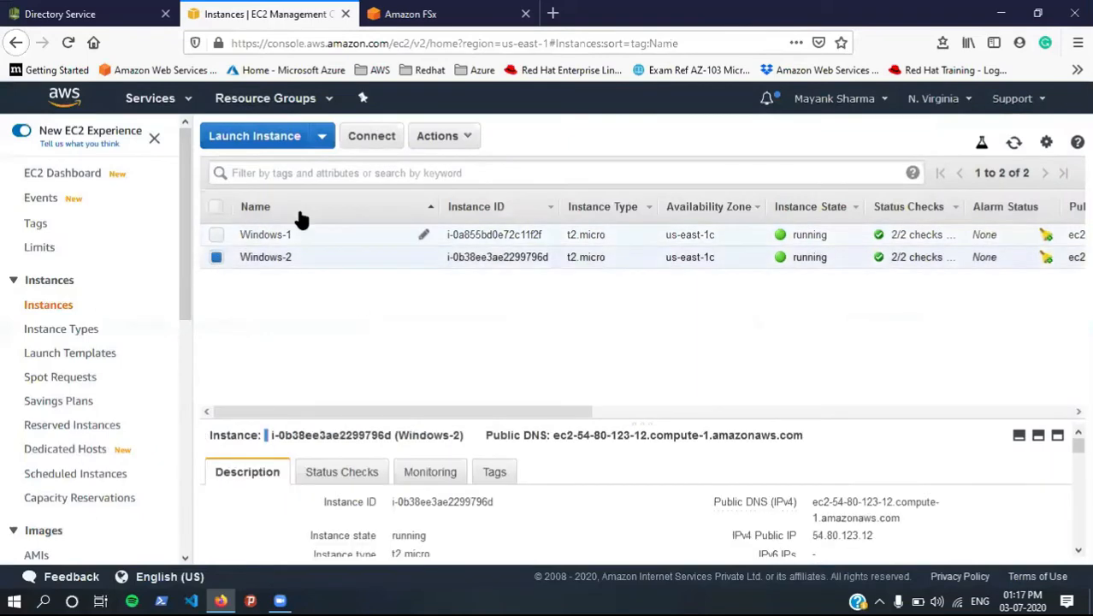
Step: Decrypt Windows-2's administrator password and copy its public DNS name
left_click(372, 139)
left_click(610, 411)
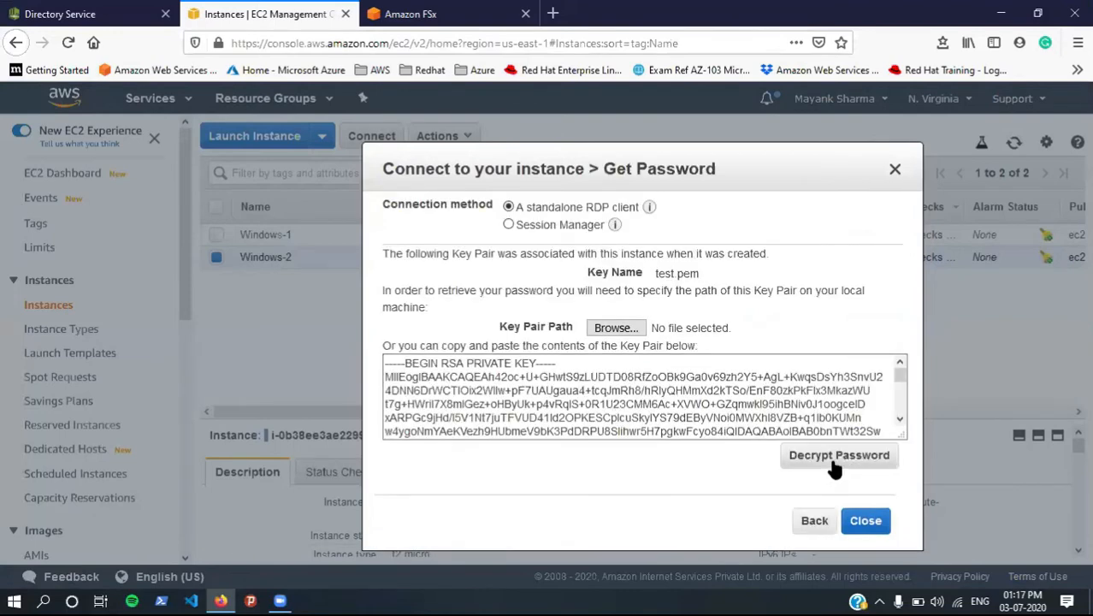
left_click(832, 456)
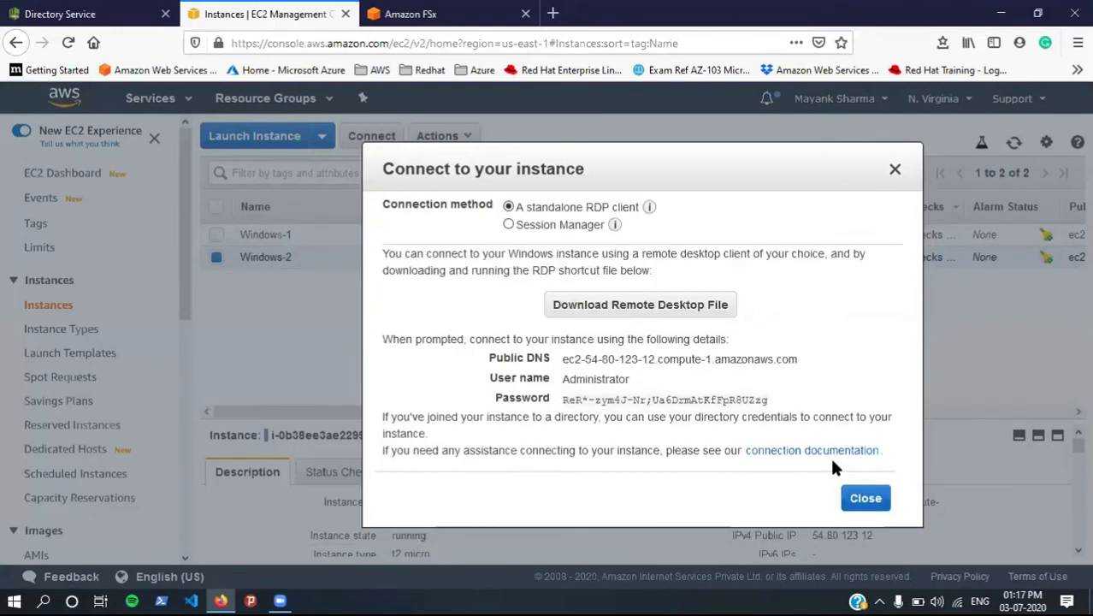
triple_click(652, 360)
key("ctrl+c")
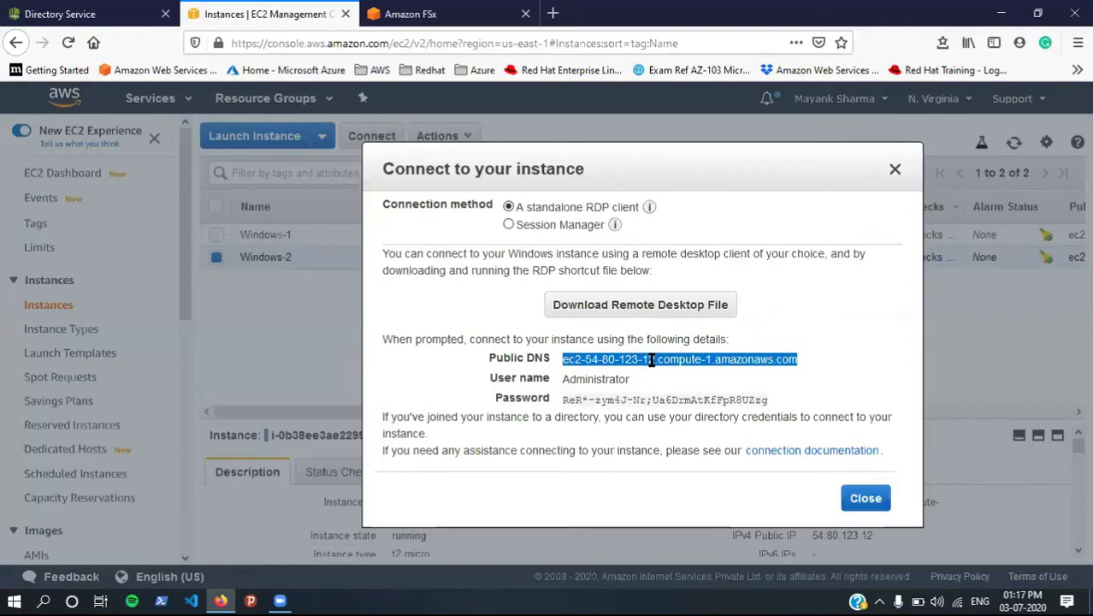
key("super")
Step: Launch Remote Desktop Connection ('remot') and connect to the pasted Windows-2 public DNS name
type("remot")
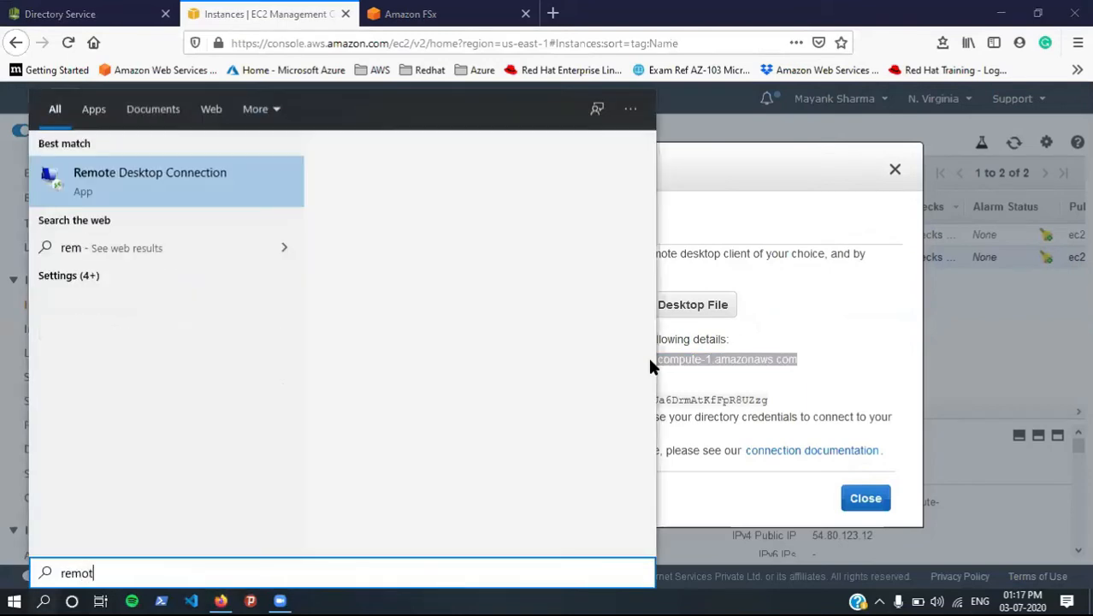
key("Return")
key("ctrl+v")
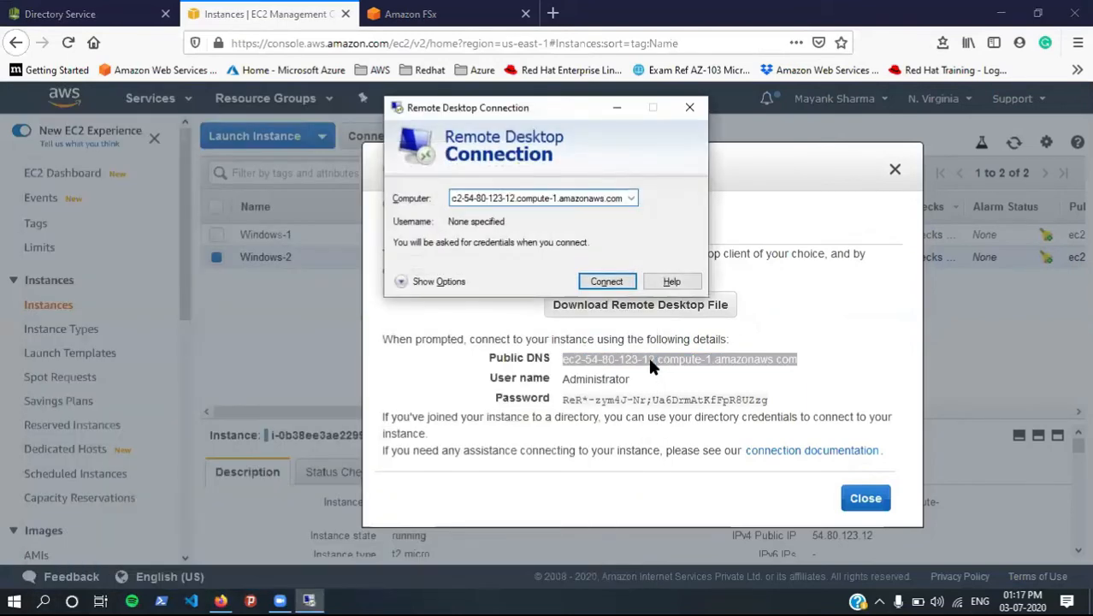
left_click(602, 283)
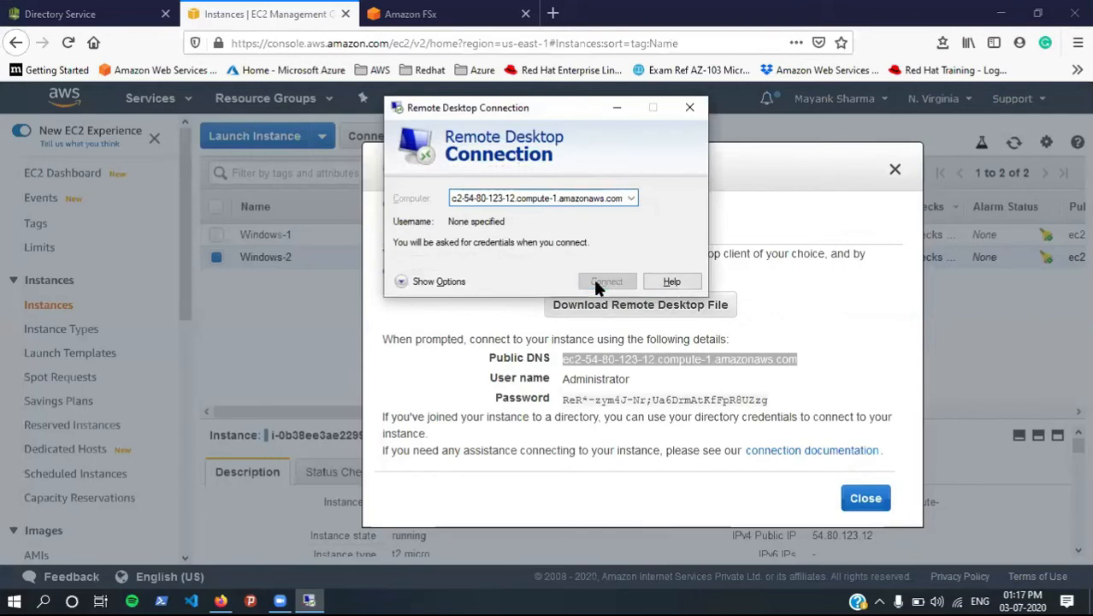
Step: Enter Administrator and the copied decrypted password in the credentials prompt and submit
double_click(589, 379)
key("ctrl+c")
key("alt+Tab")
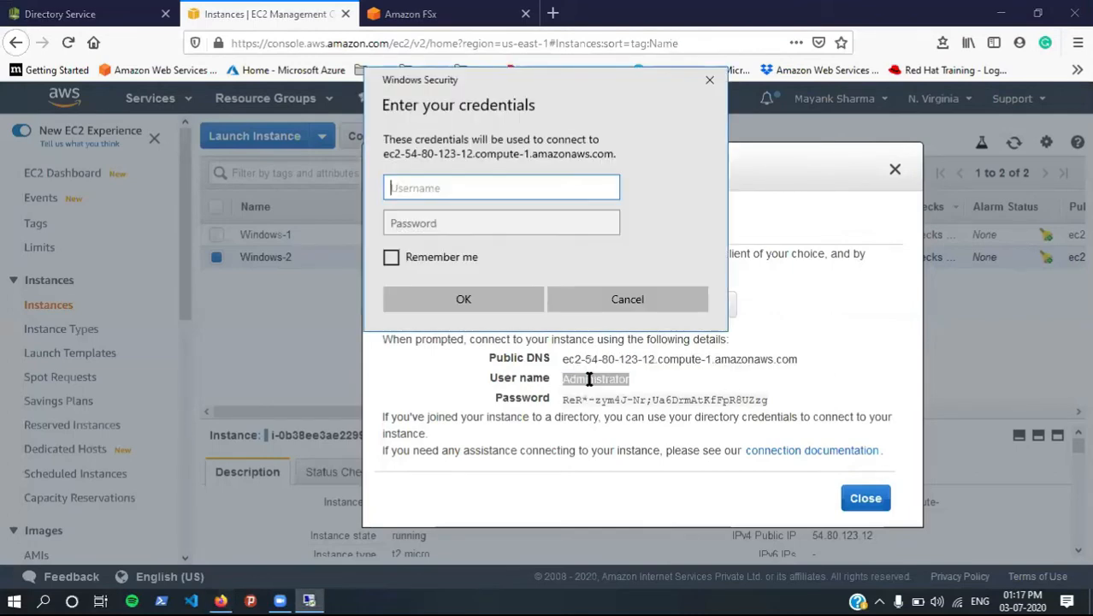
key("ctrl+v")
left_click(578, 397)
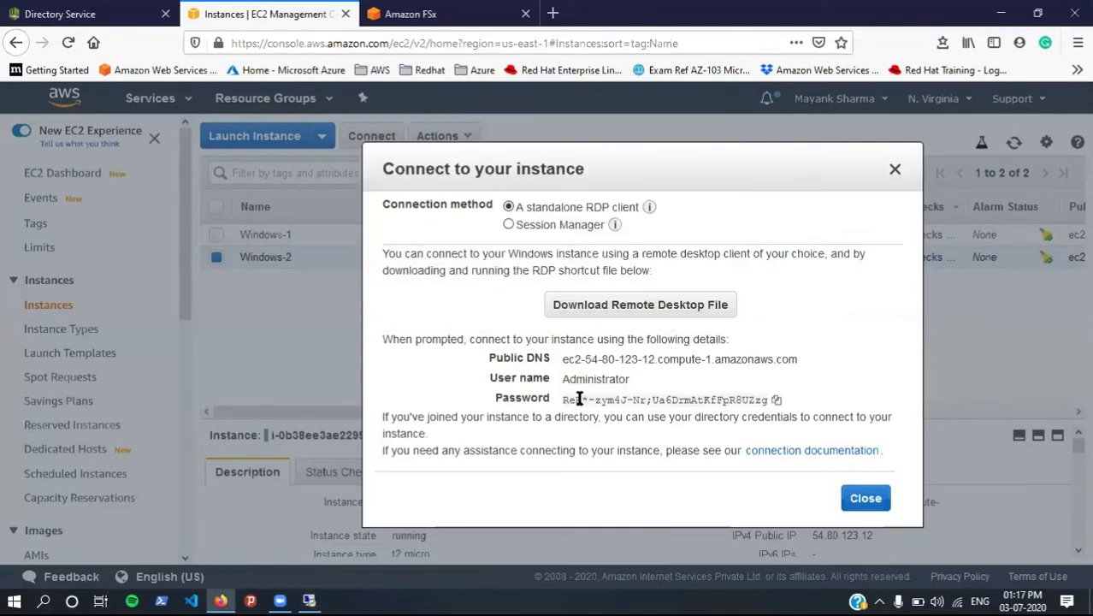
triple_click(579, 399)
key("ctrl+c")
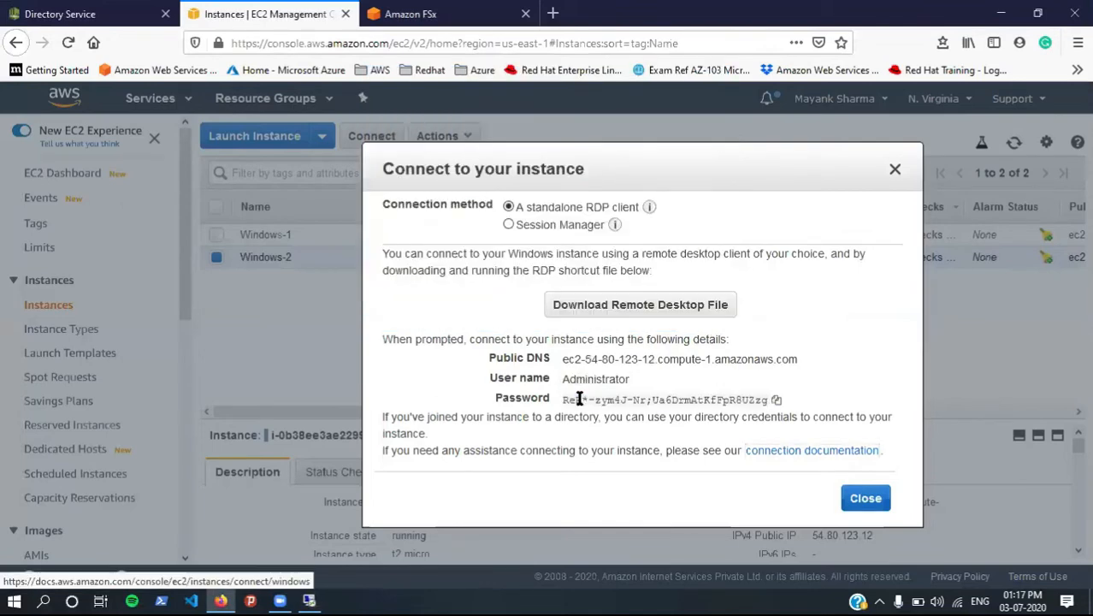
key("alt+Tab")
left_click(536, 228)
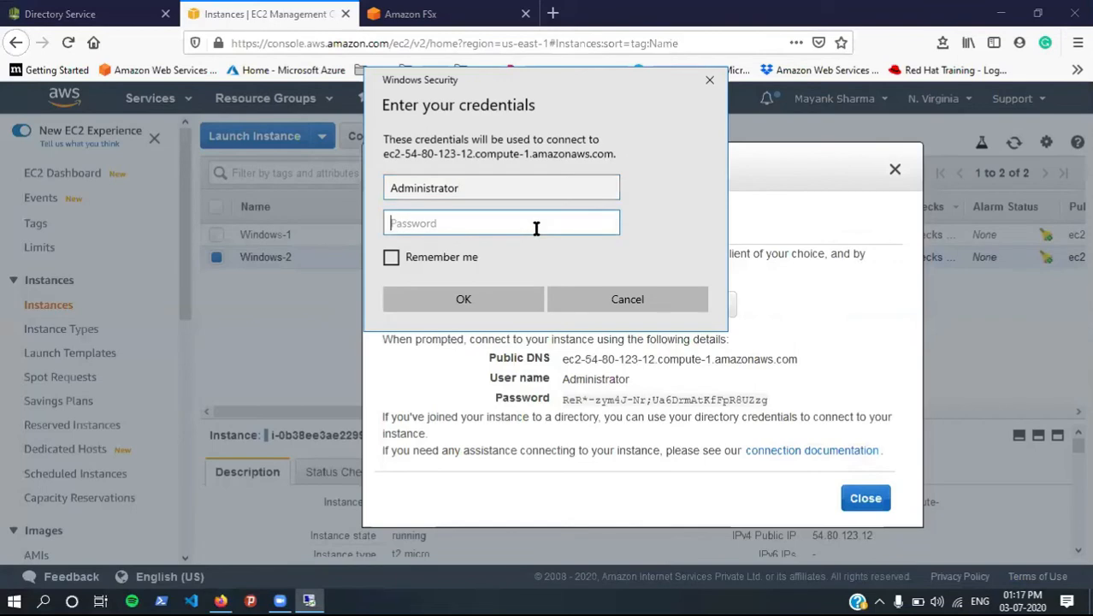
key("ctrl+v")
left_click(493, 285)
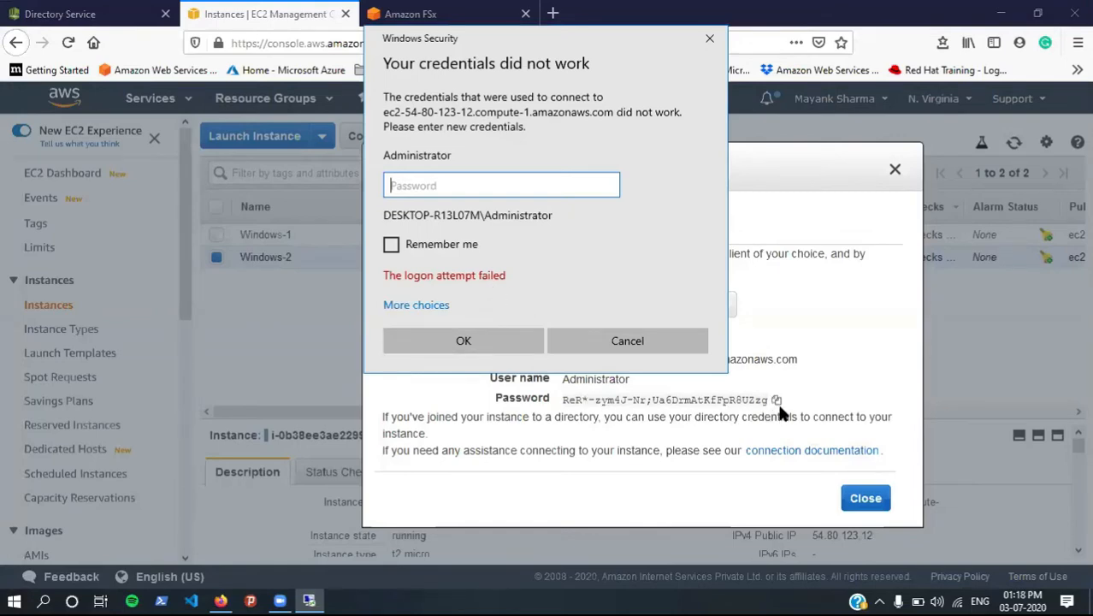
Step: Re-paste the decrypted password after the failed login, resubmit, and accept the certificate
left_click(775, 400)
key("alt+Tab")
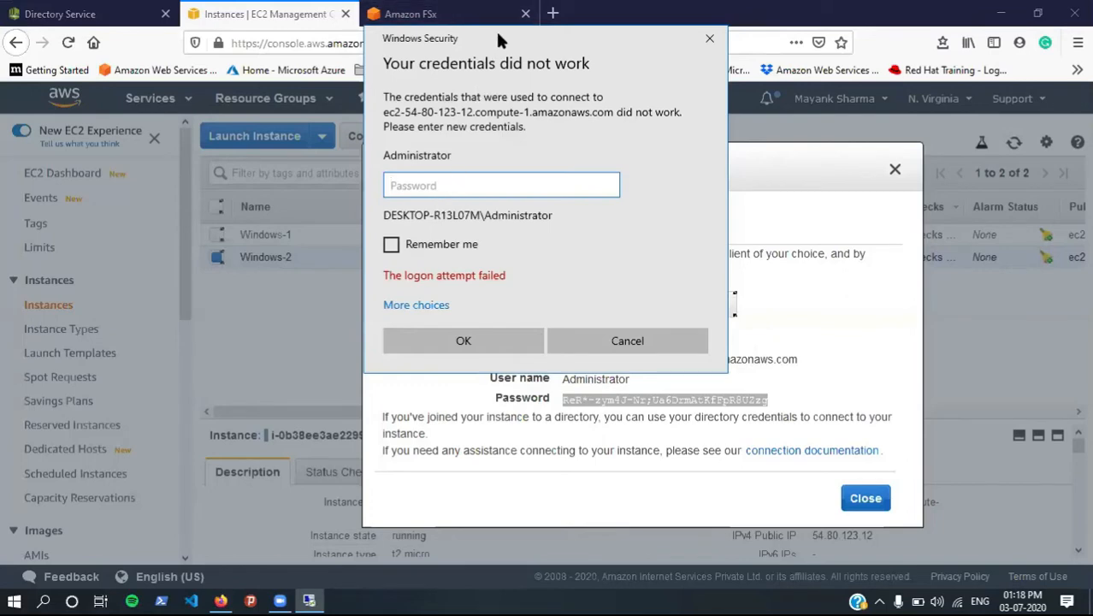
left_click_drag(464, 38, 265, 46)
key("ctrl+v")
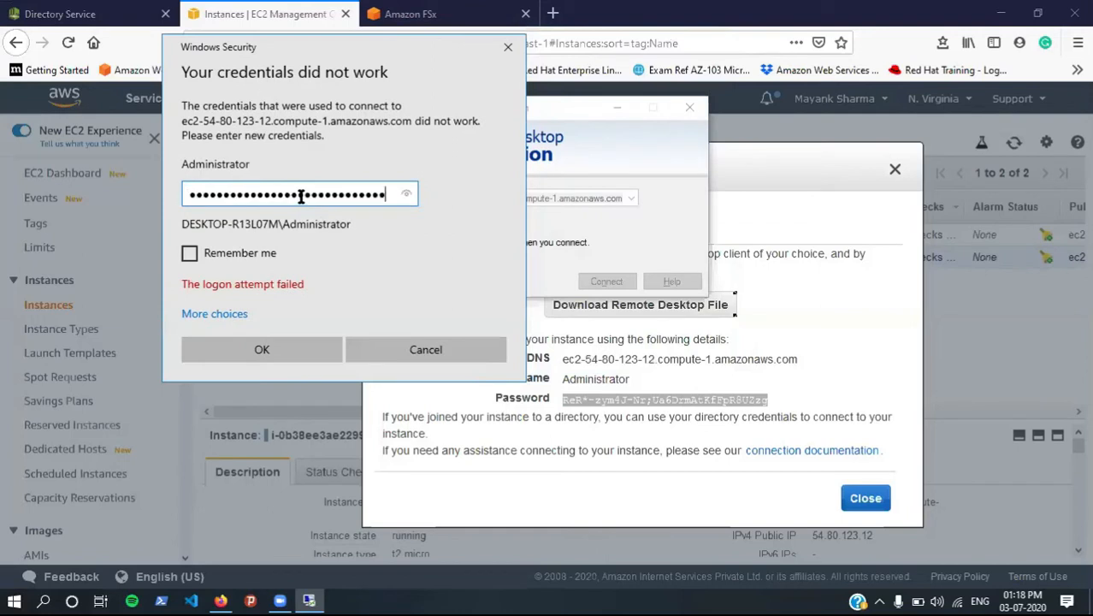
left_click(406, 196)
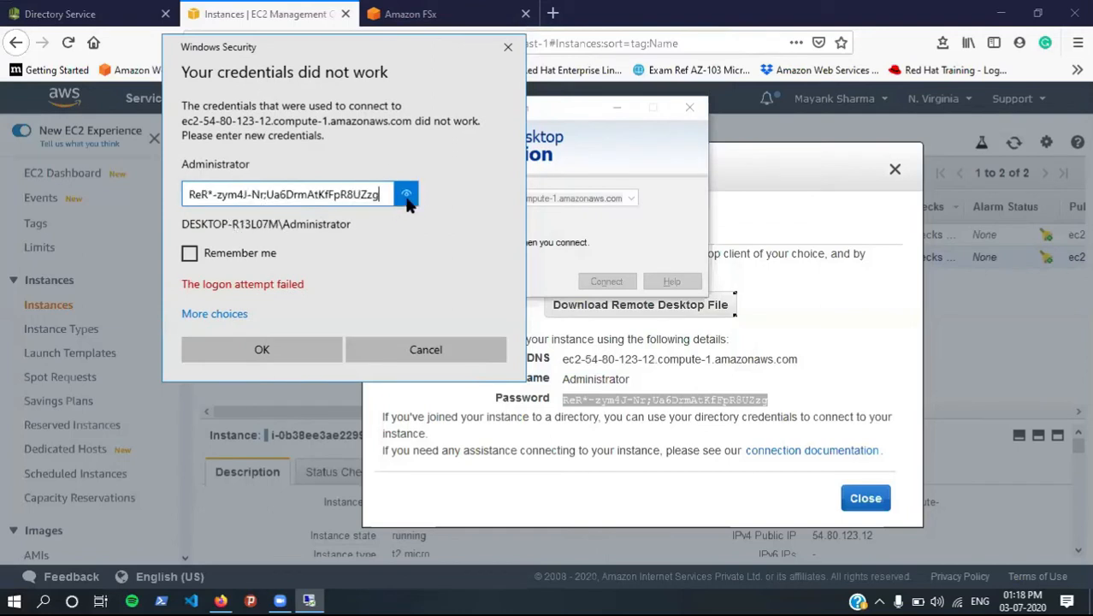
left_click(242, 349)
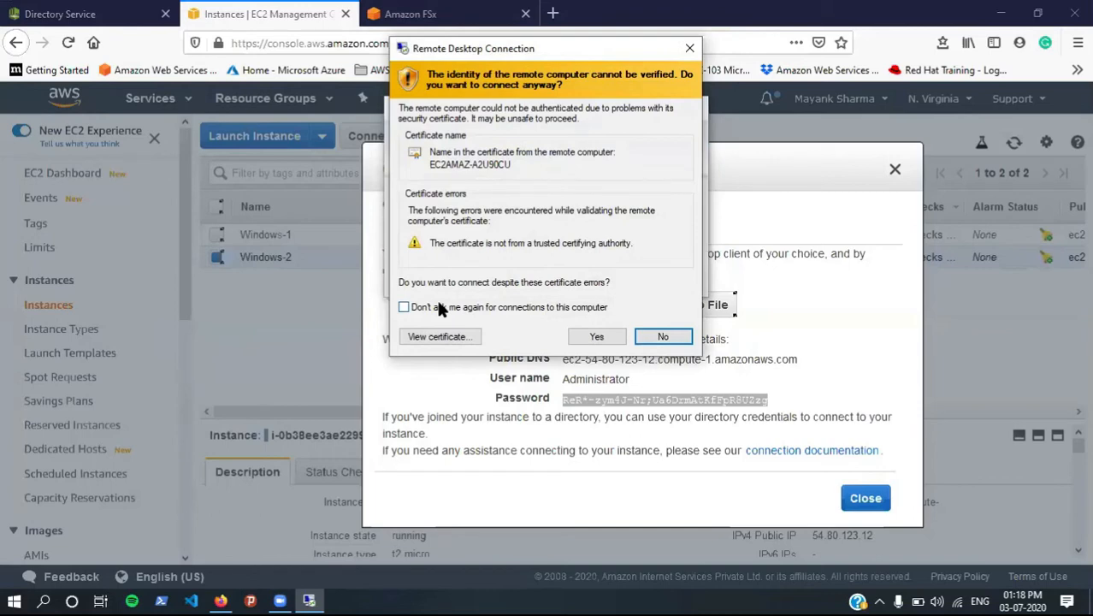
key("alt+y")
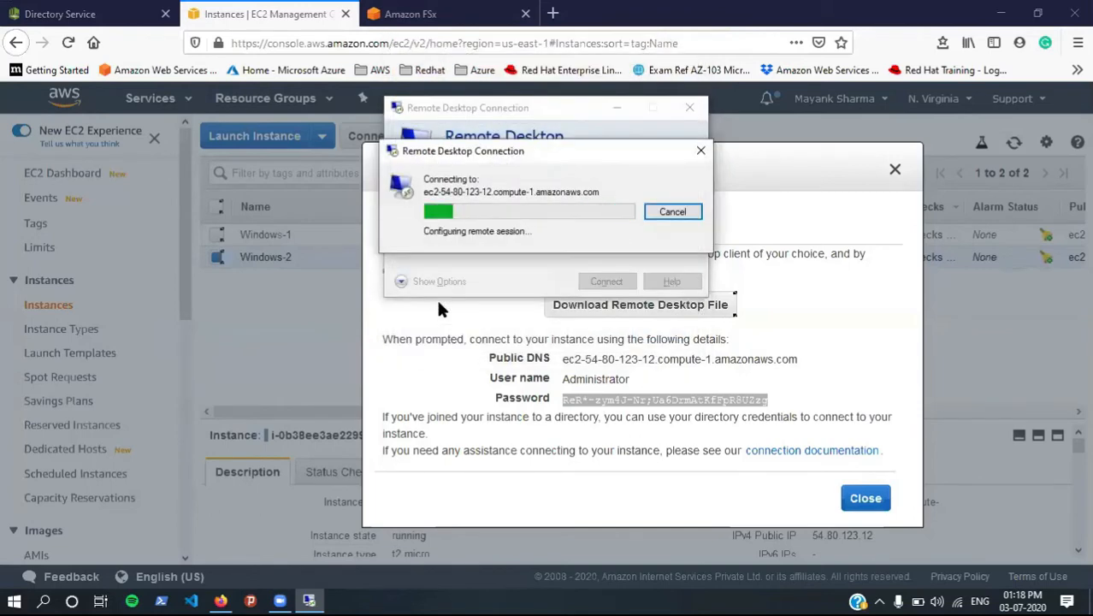
Step: Copy the directory's DNS address 172.31.39.118 from the Directory Service details page
left_click(895, 170)
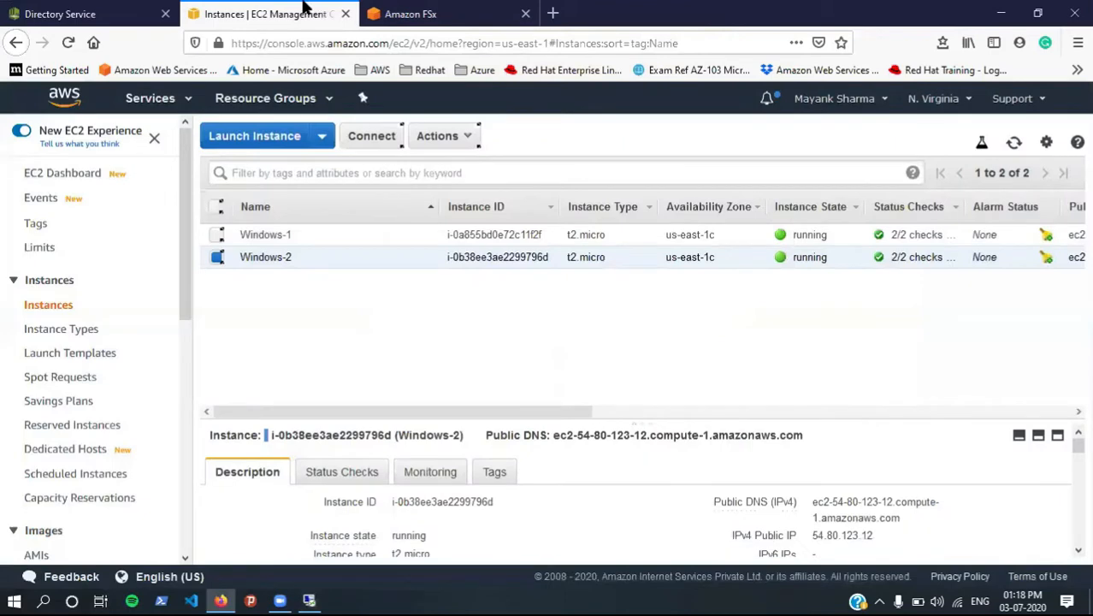
left_click(109, 8)
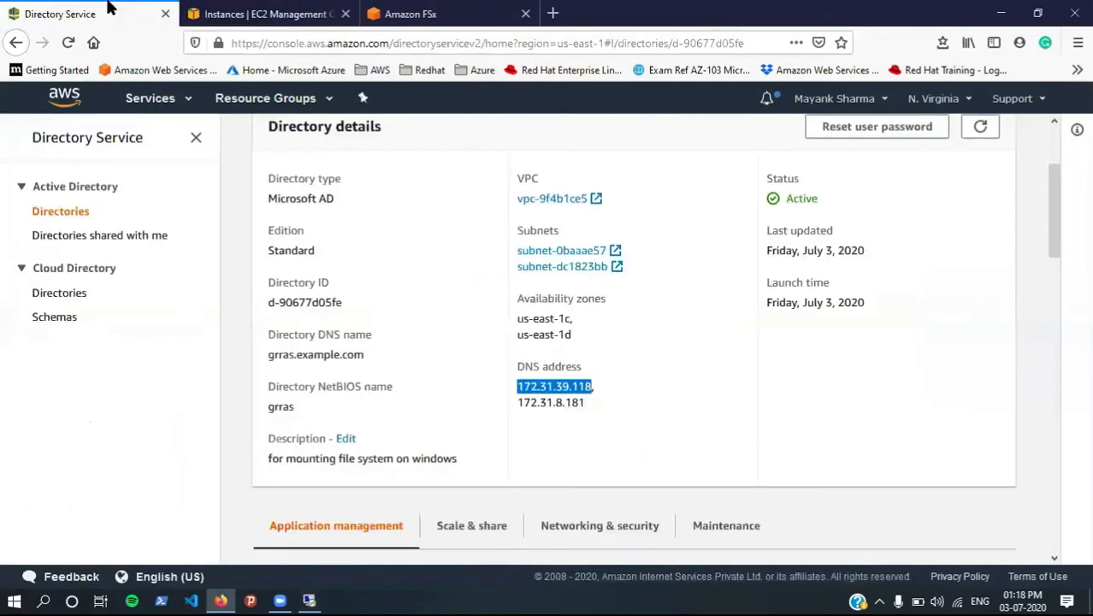
right_click(578, 382)
left_click(587, 392)
Step: Open the Windows-2 Ethernet adapter's properties from the network settings
key("alt+Tab")
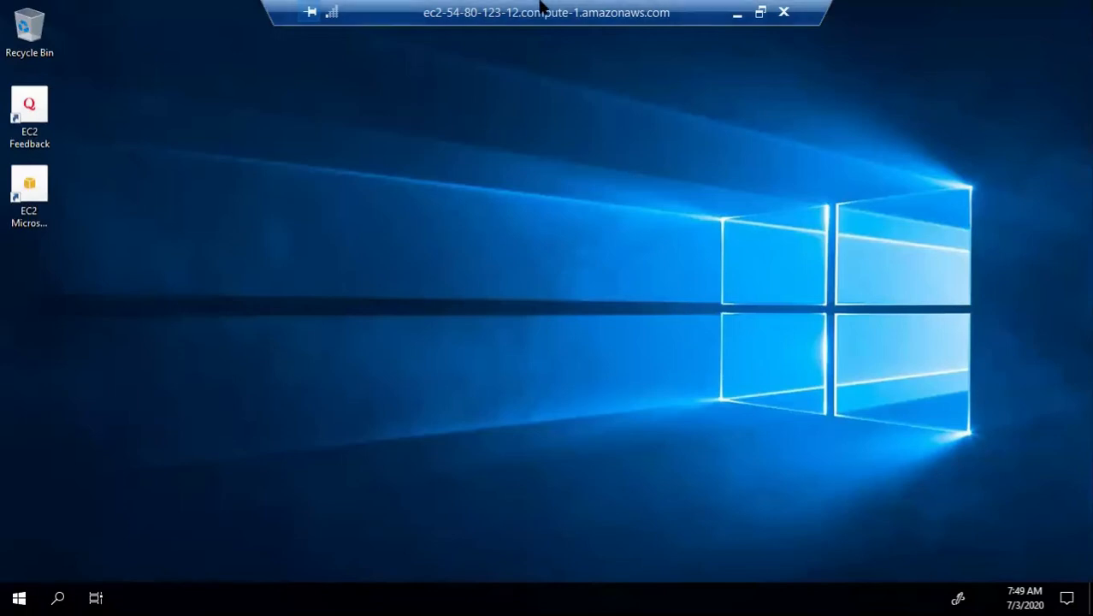
left_click_drag(541, 5, 594, 5)
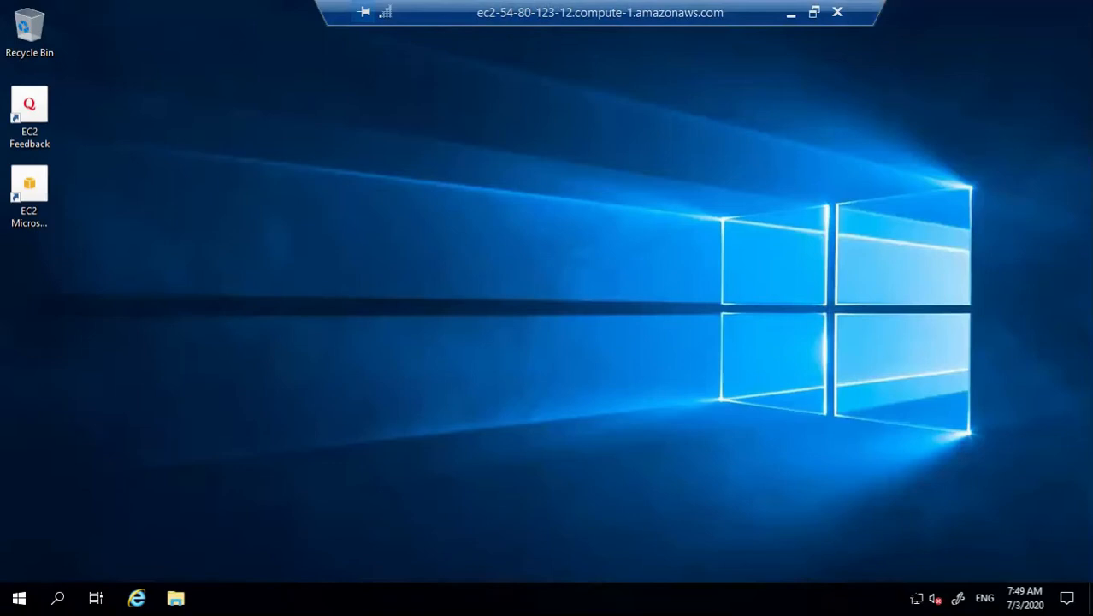
left_click(916, 598)
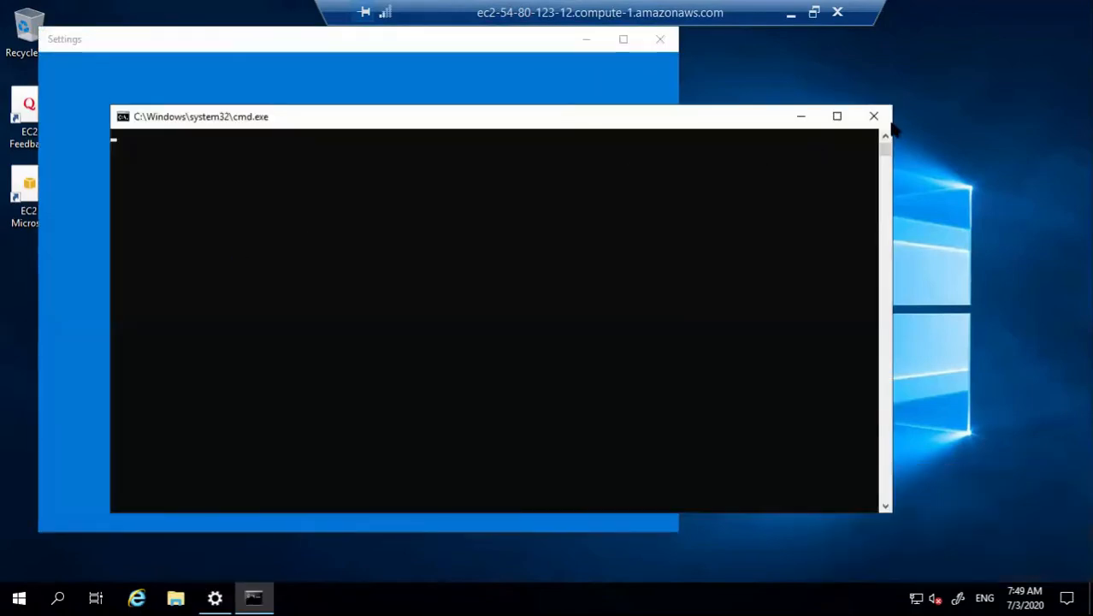
left_click(873, 116)
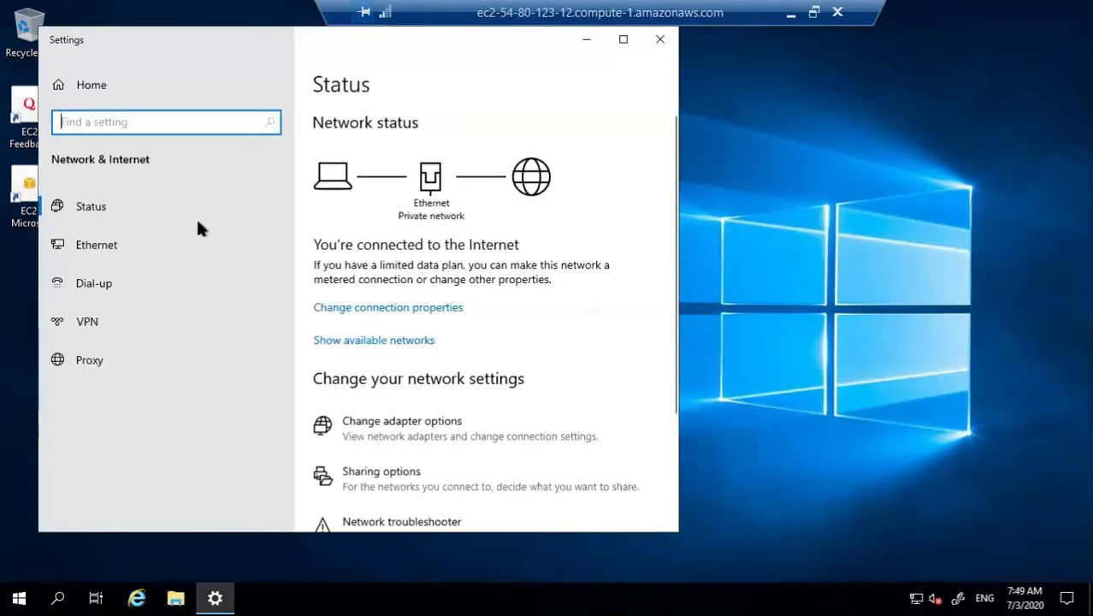
left_click(159, 246)
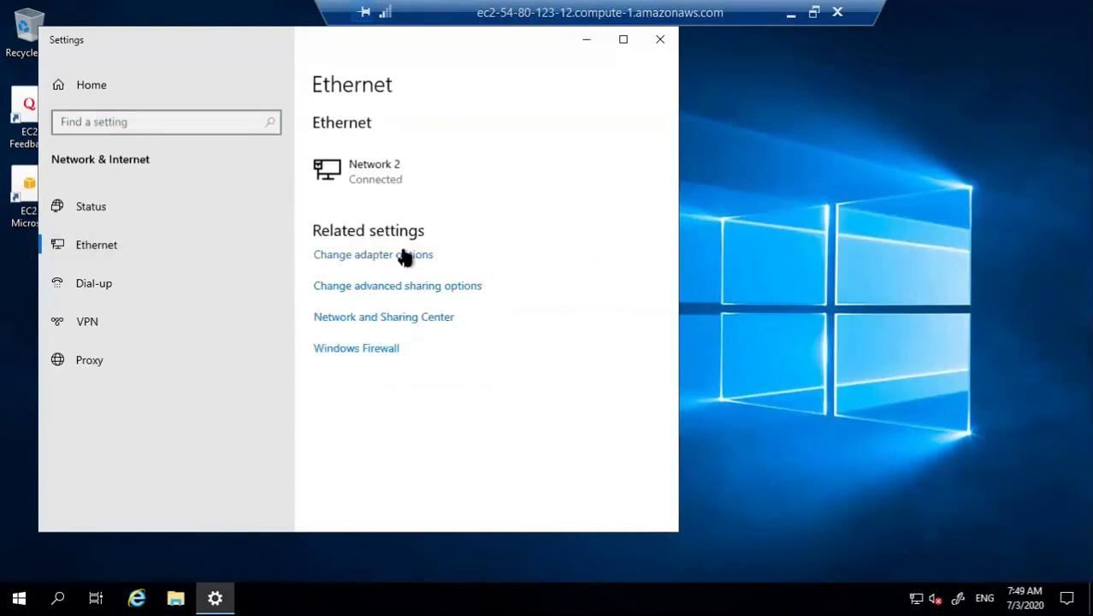
left_click(403, 256)
left_click(169, 171)
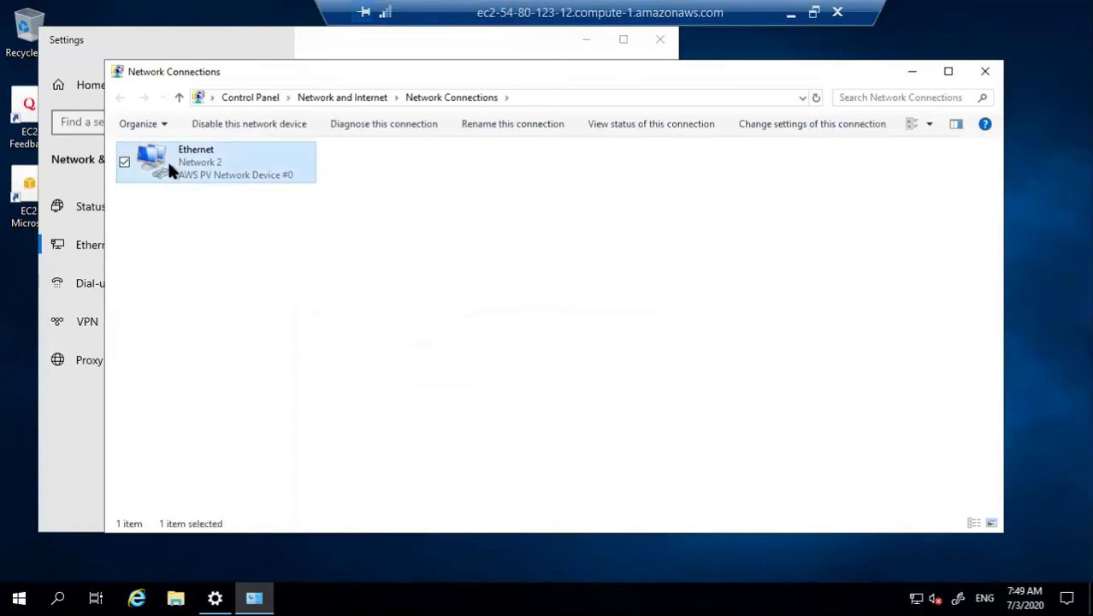
double_click(170, 171)
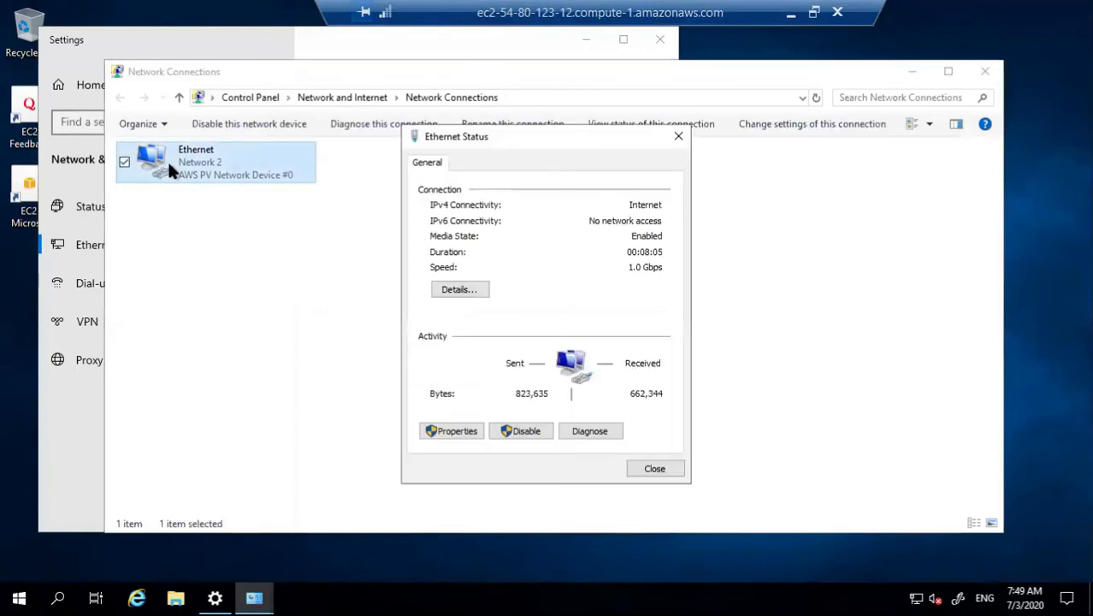
left_click(454, 432)
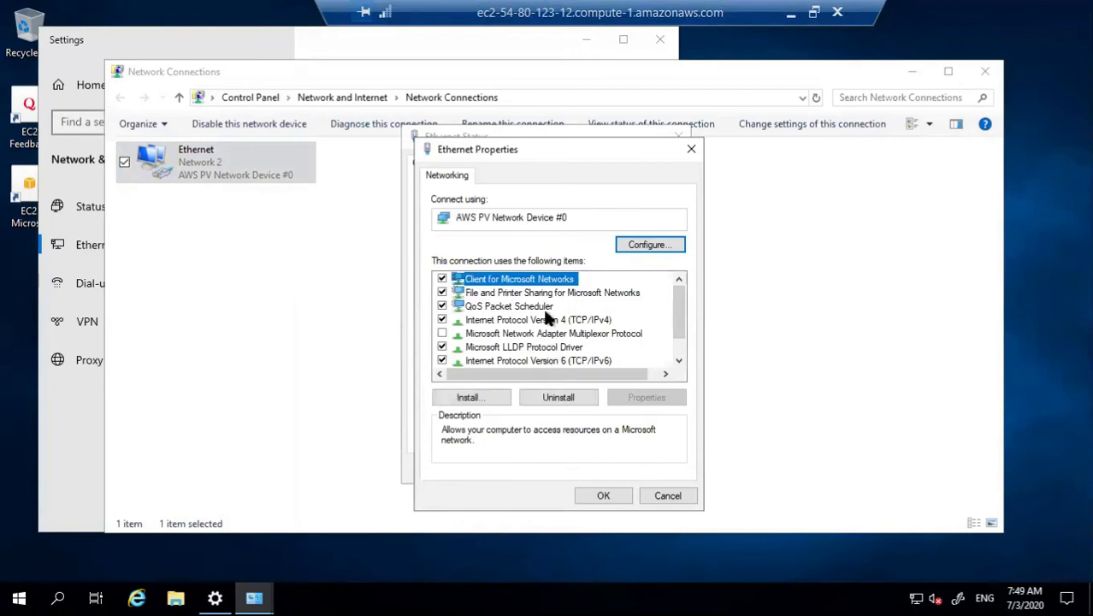
Step: Set the IPv4 preferred DNS server to 172.31.39.118 and close all network windows
double_click(544, 321)
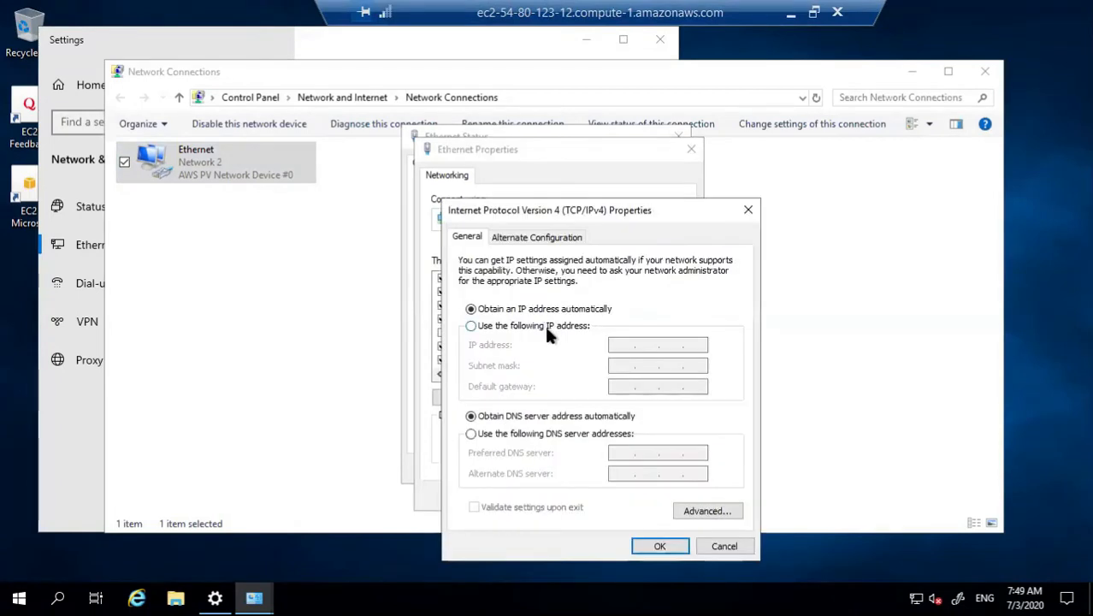
left_click(472, 433)
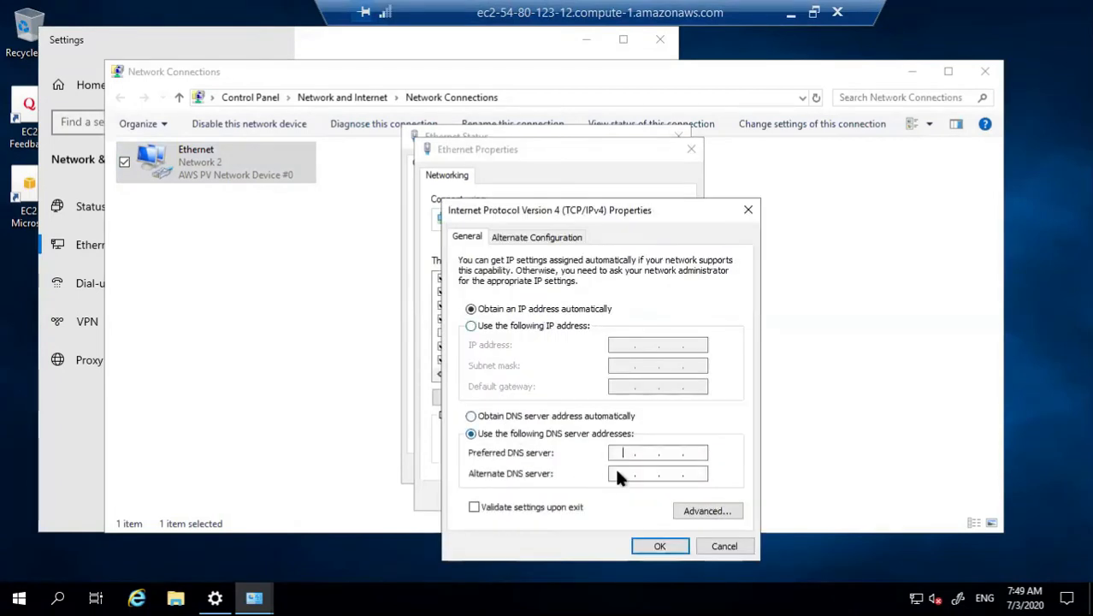
key("ctrl+v")
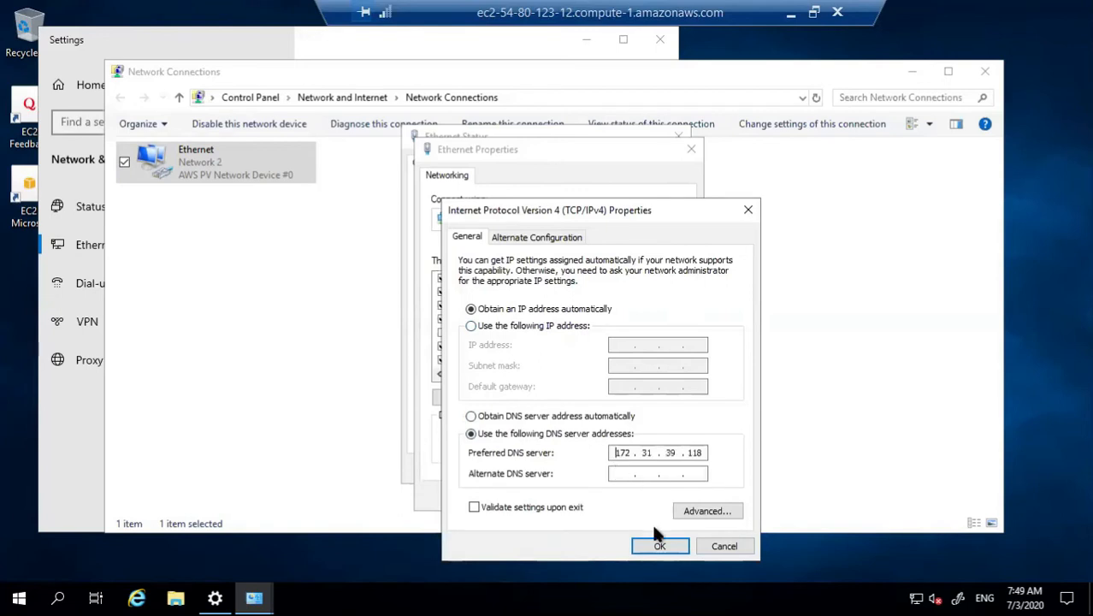
left_click(659, 546)
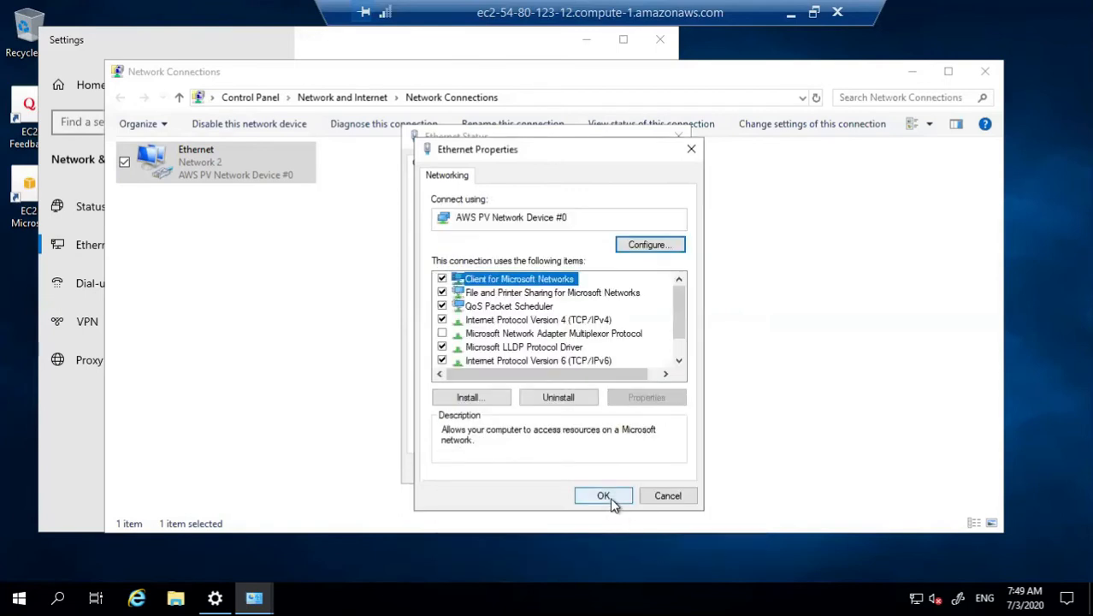
left_click(610, 497)
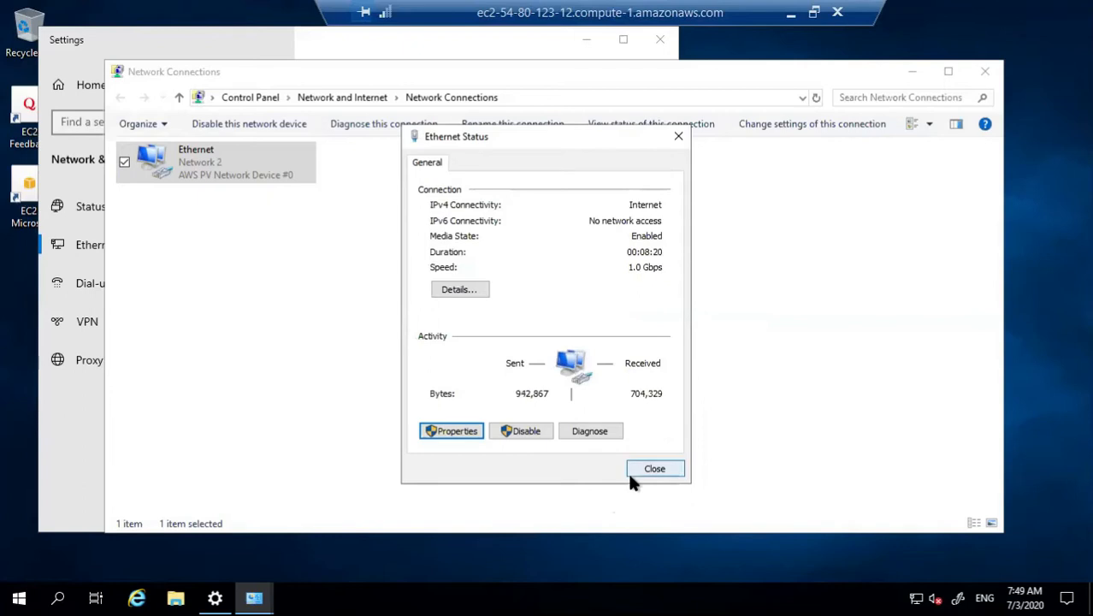
left_click(630, 471)
left_click(985, 71)
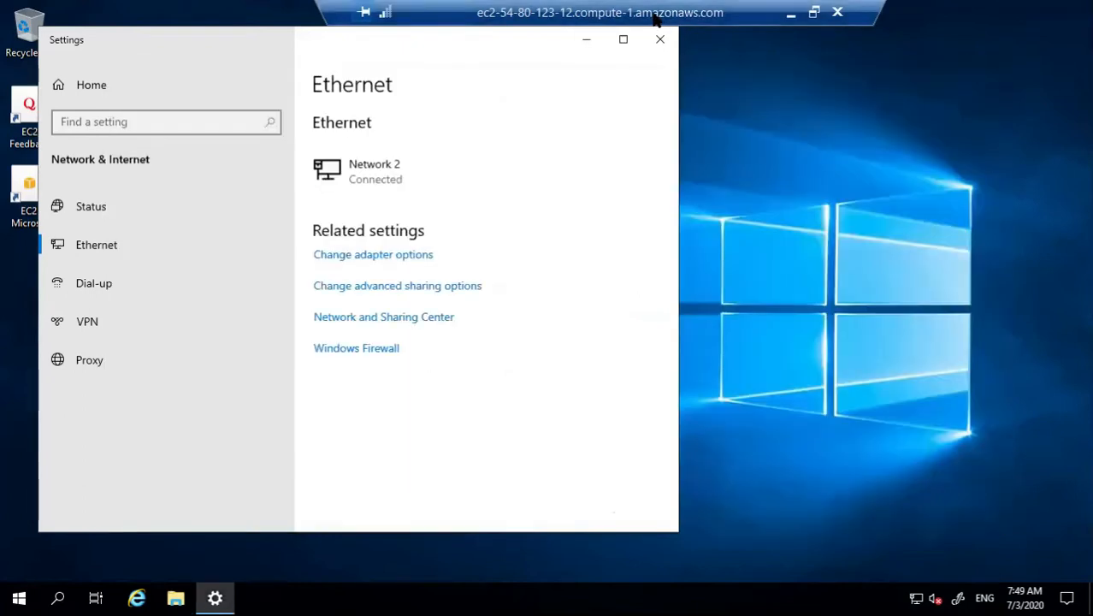
left_click(655, 38)
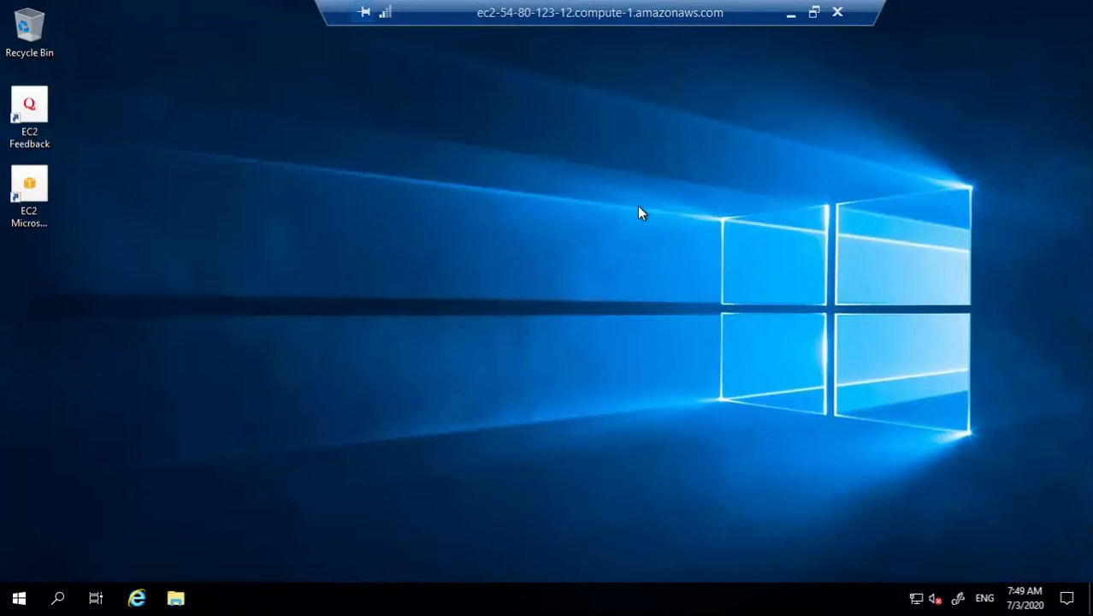
Step: Open This PC's system properties and the computer name change dialog
key("super+e")
left_click(154, 257)
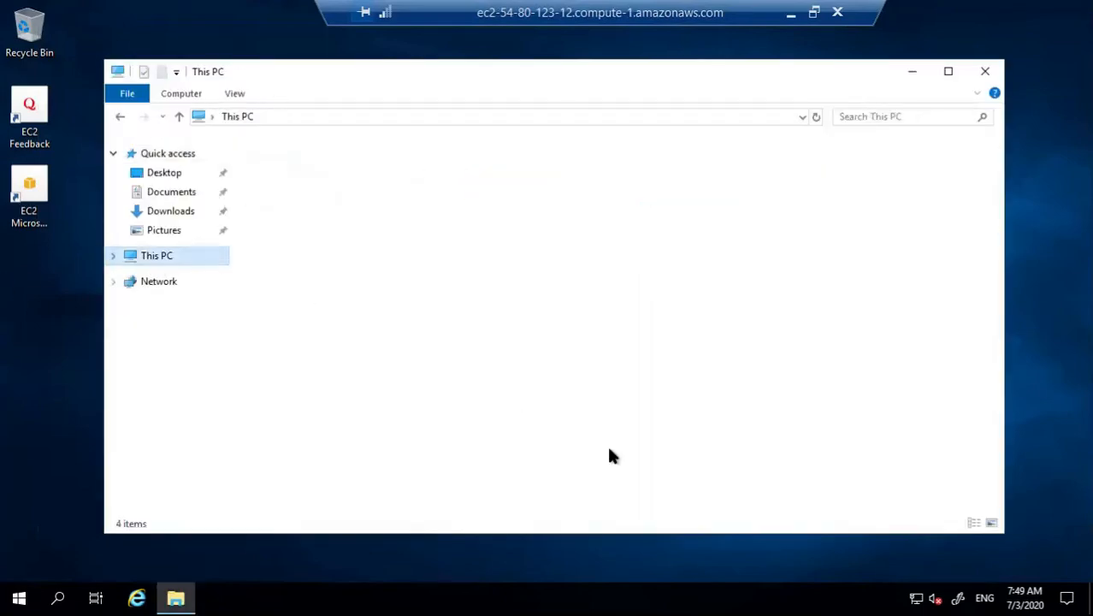
right_click(629, 377)
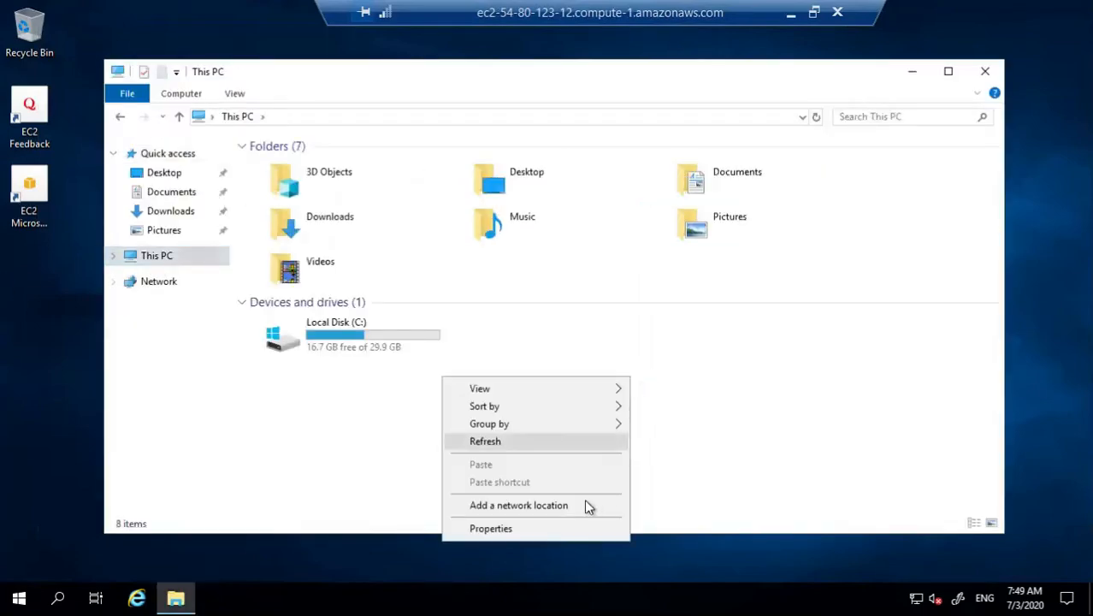
left_click(576, 528)
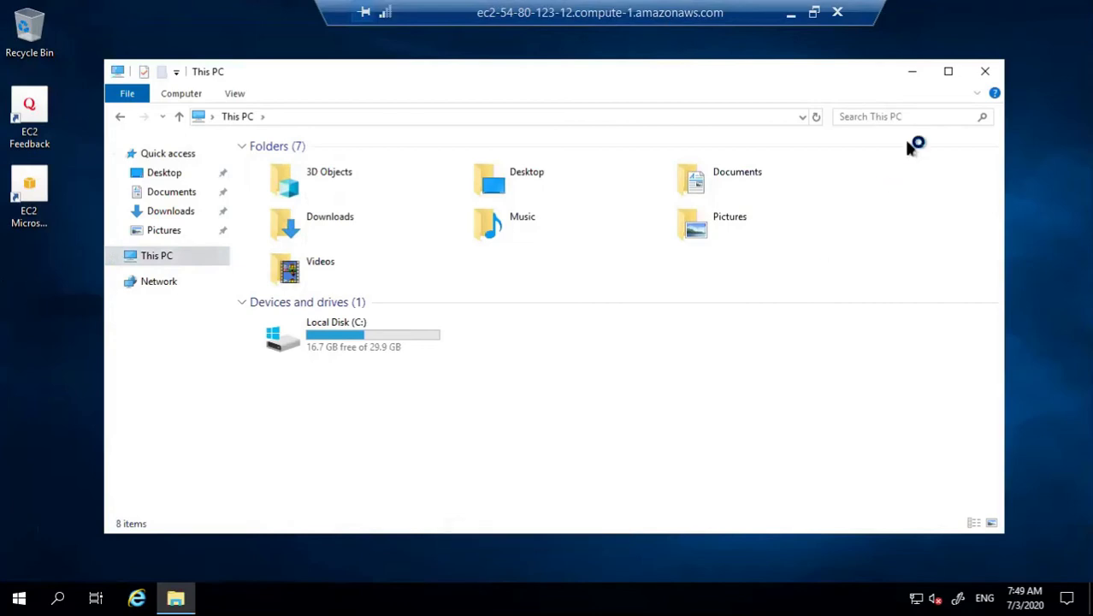
left_click(984, 71)
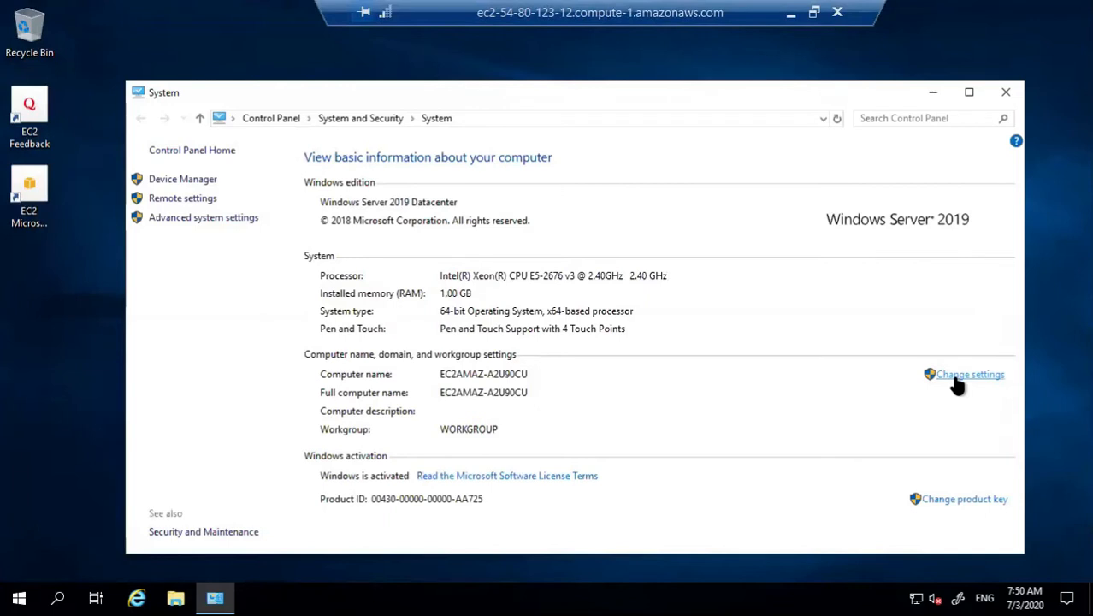
left_click(955, 380)
left_click(297, 219)
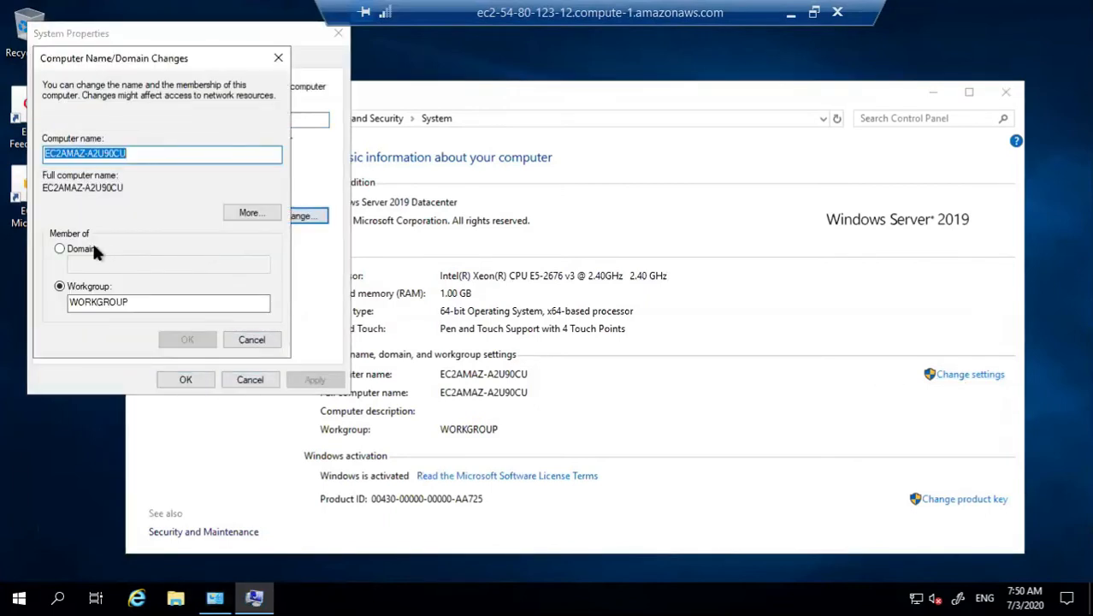
Step: Join the domain grras.example.com, entering the domain admin credentials
left_click(94, 249)
type("grras.example.com")
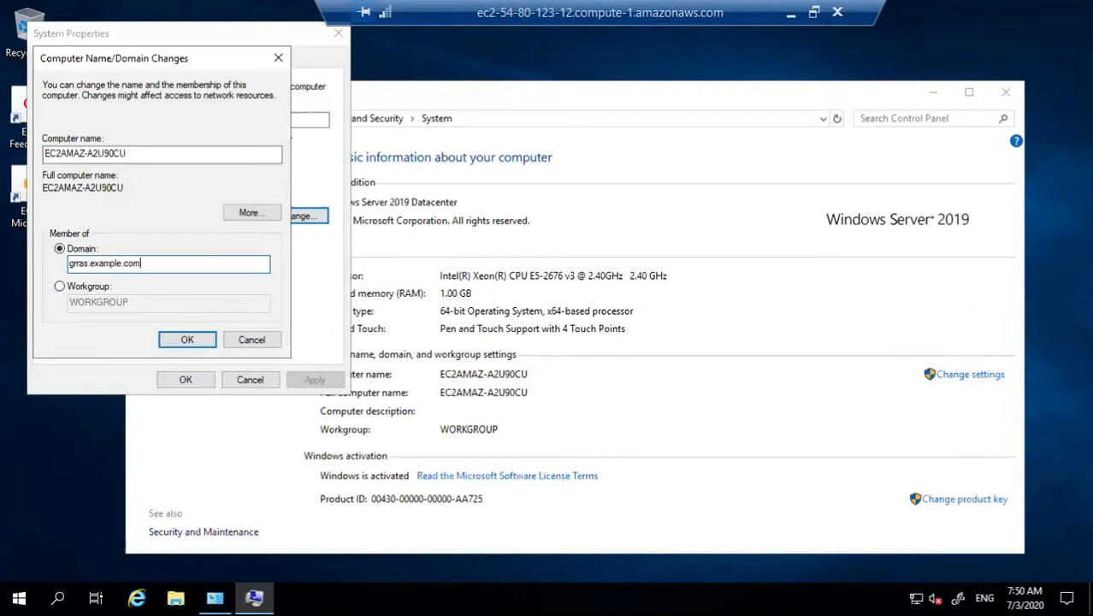
left_click(174, 338)
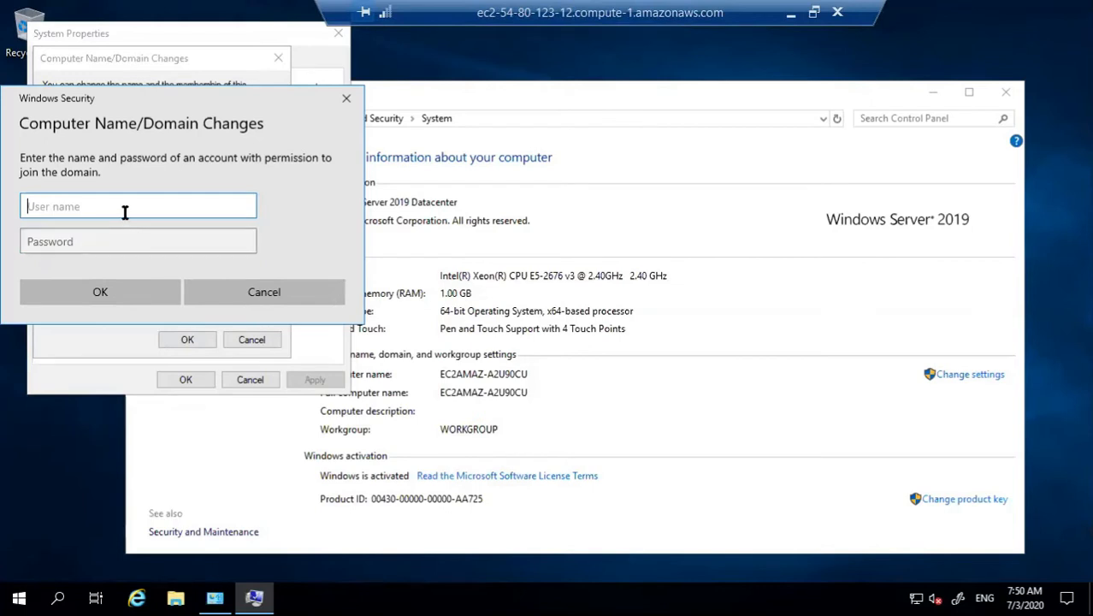
type("admin")
key("Tab")
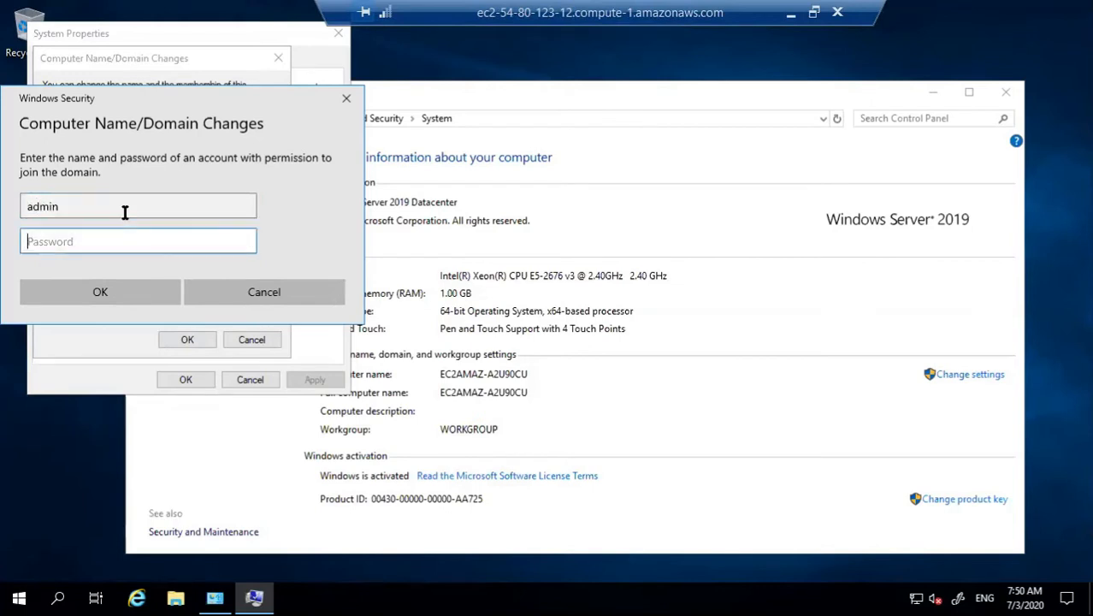
type("•")
left_click(132, 297)
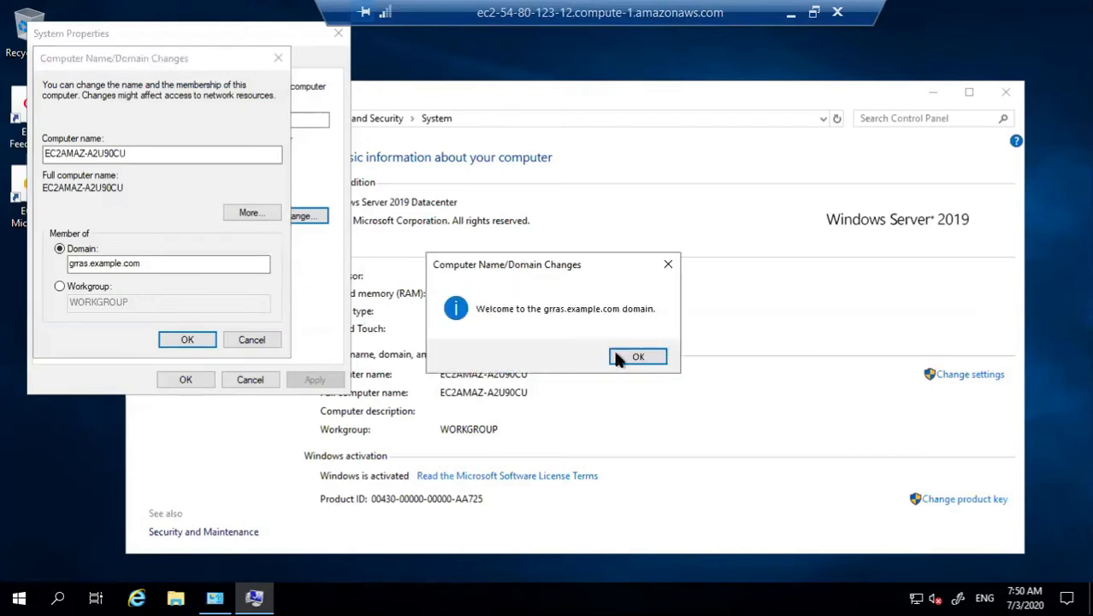
Step: Acknowledge the welcome and restart-required notices and close the system windows
left_click(635, 358)
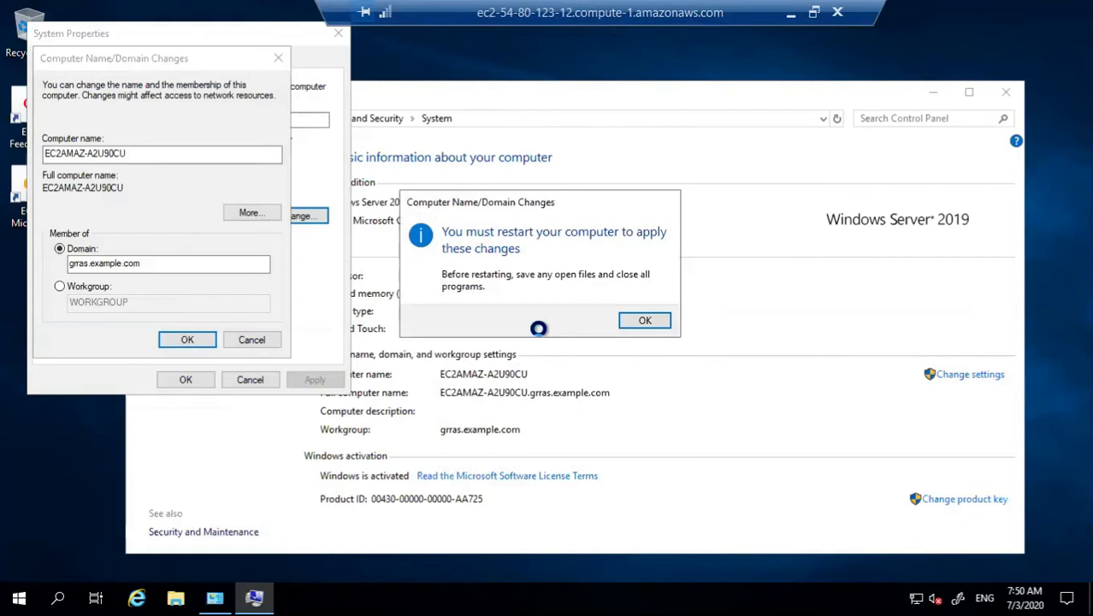
left_click(644, 319)
left_click(190, 380)
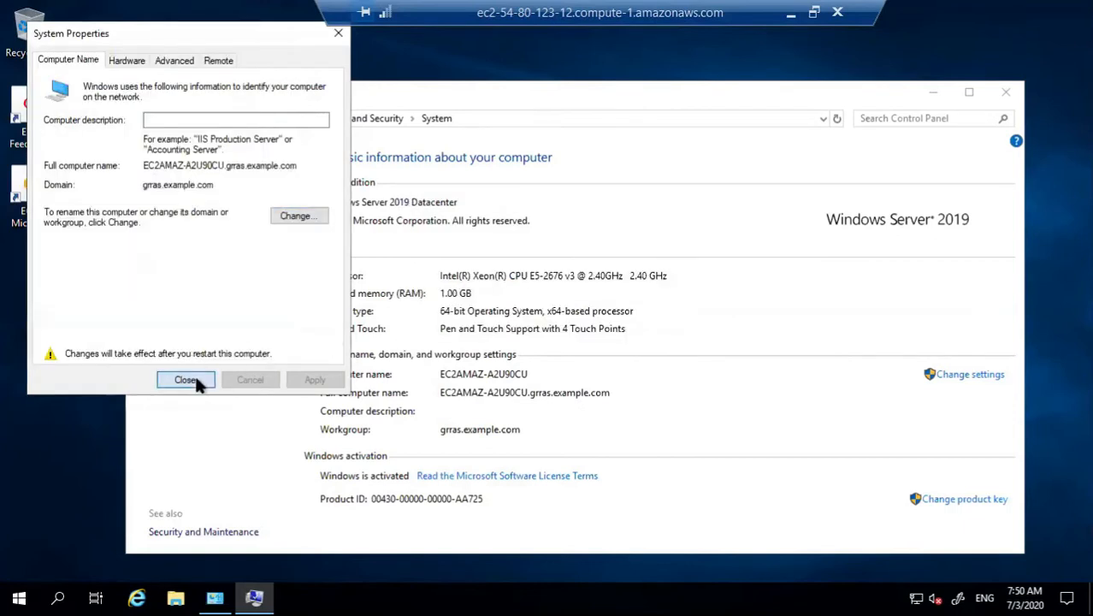
left_click(1014, 93)
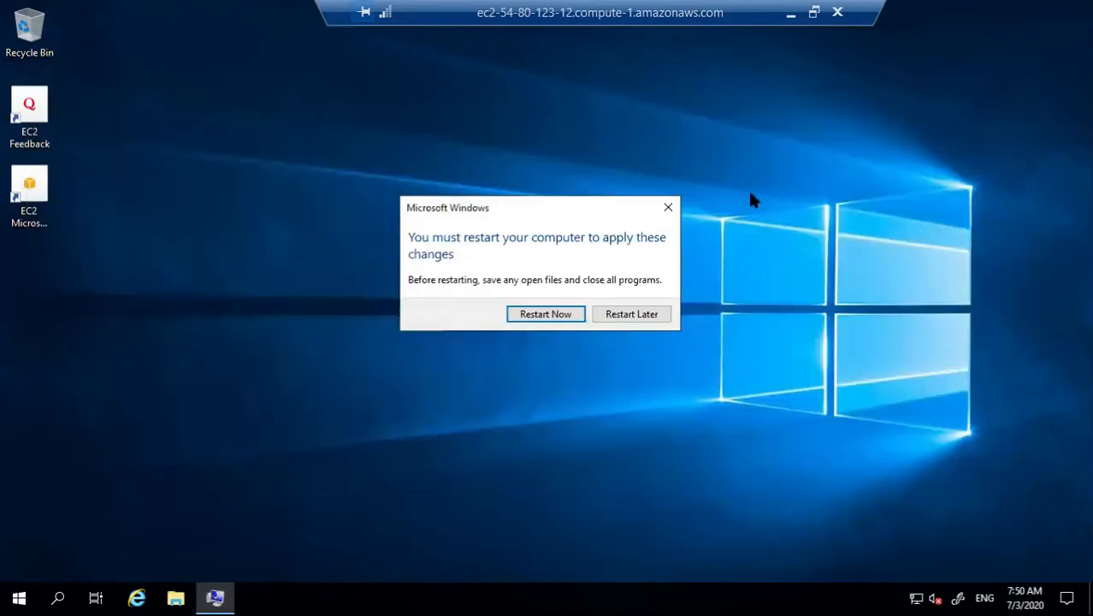
Step: Restart Windows-2 and refresh the Amazon FSx list until the test file system is Available
left_click(551, 316)
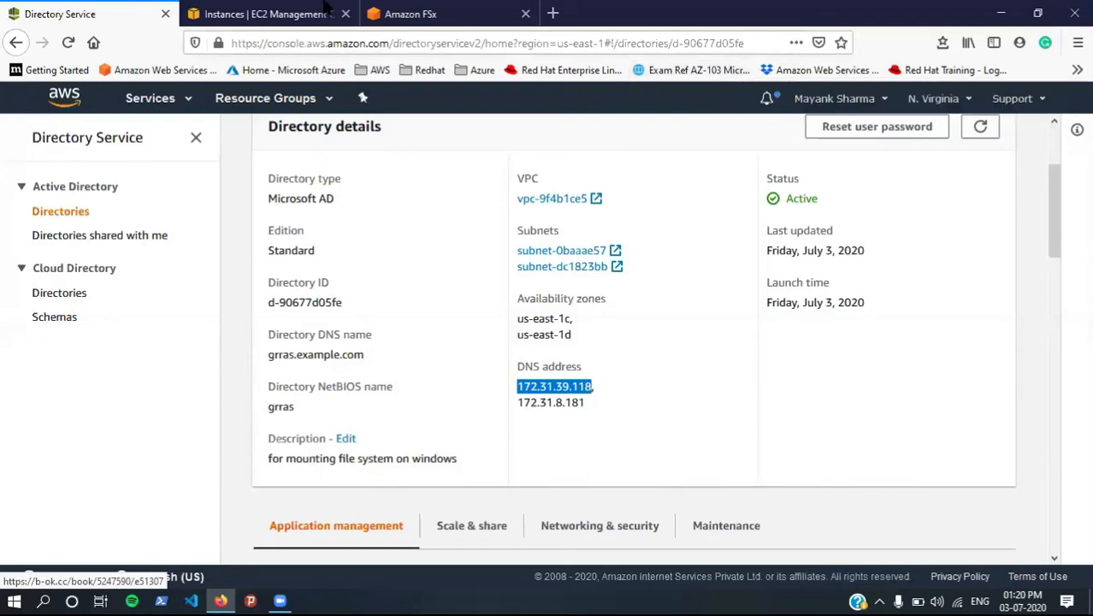
left_click(410, 14)
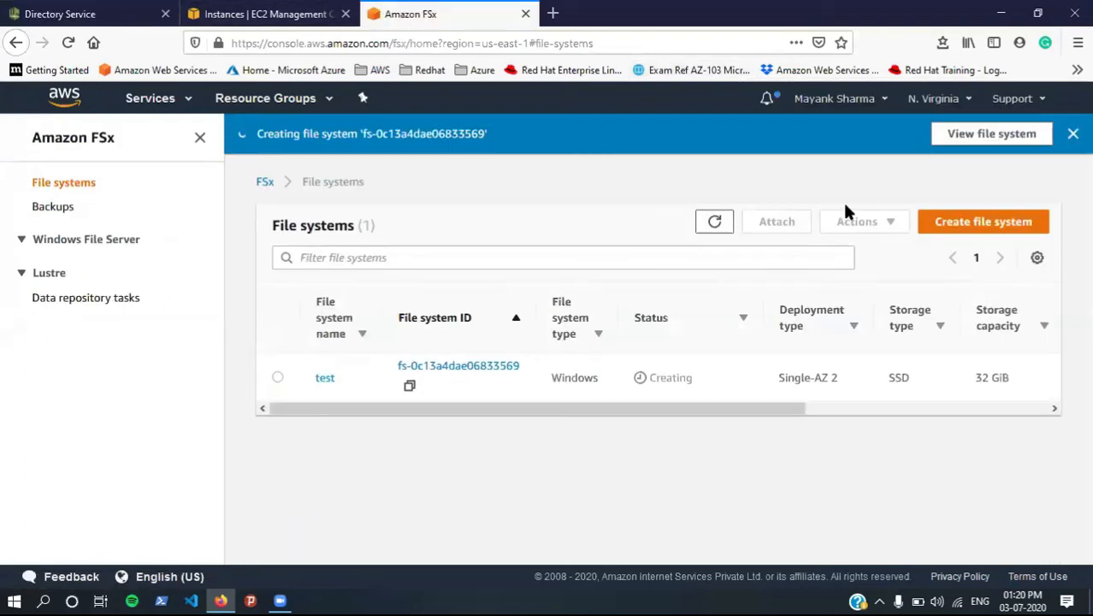
left_click(1072, 133)
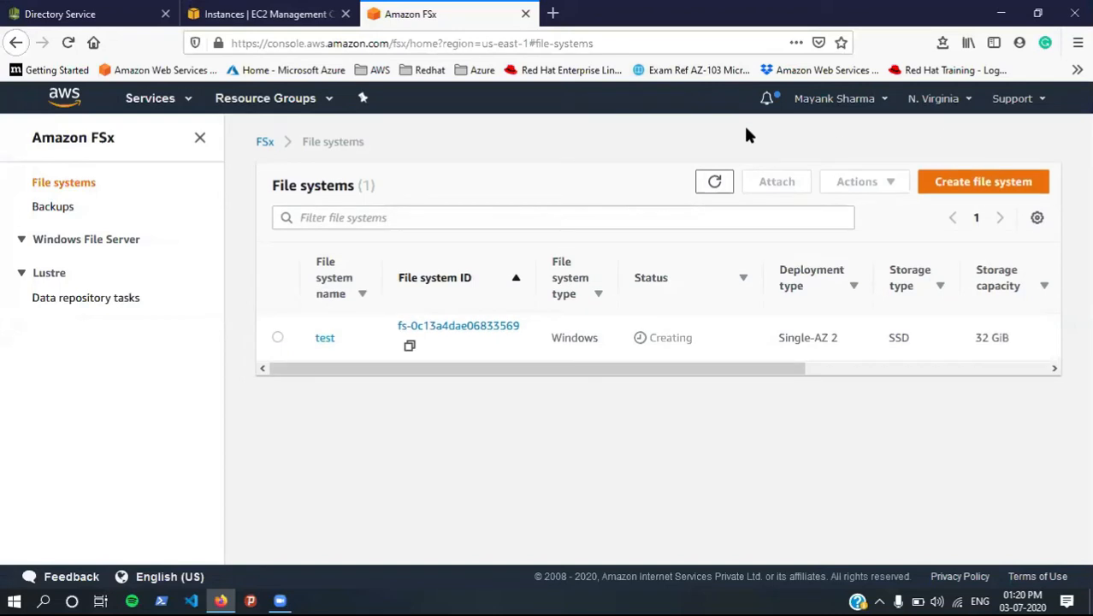
left_click(710, 182)
left_click(710, 182)
left_click(265, 12)
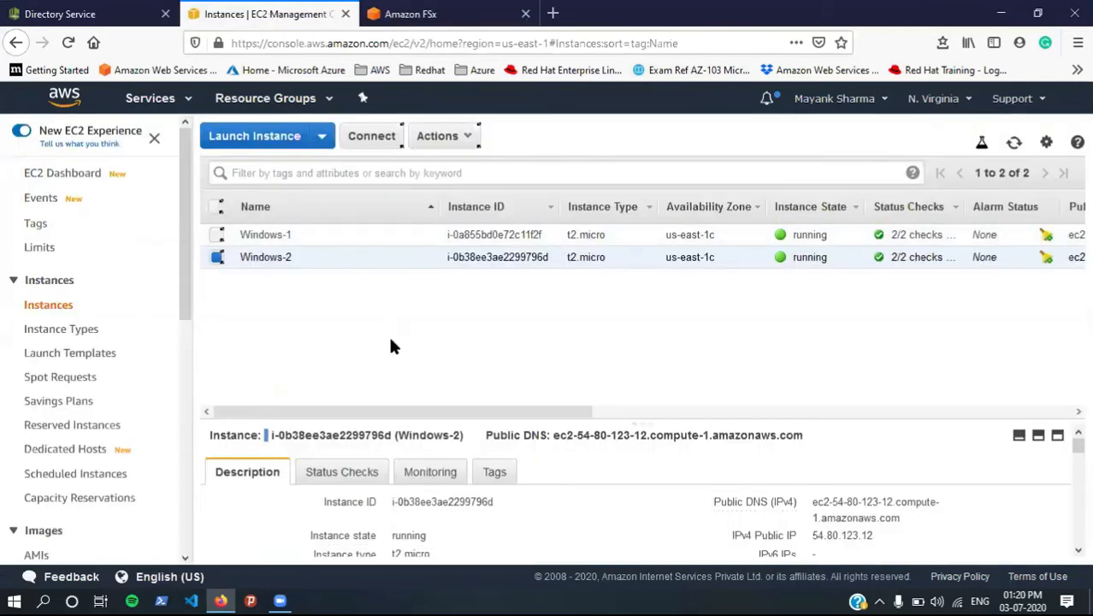
left_click(465, 11)
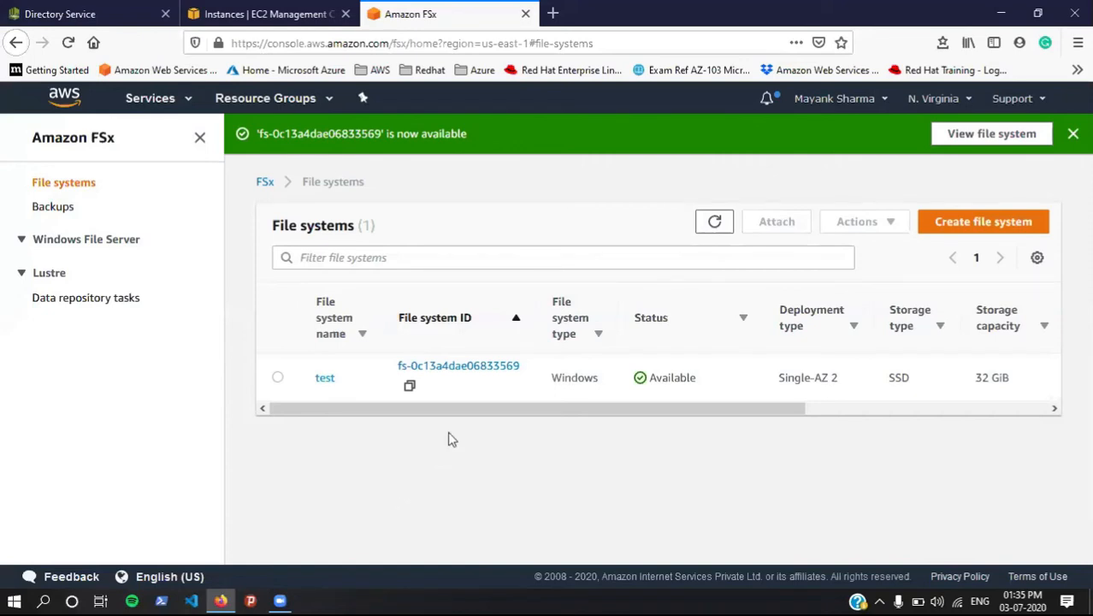
Step: Open the test file system's details and copy its DNS name from Network & security
left_click(324, 379)
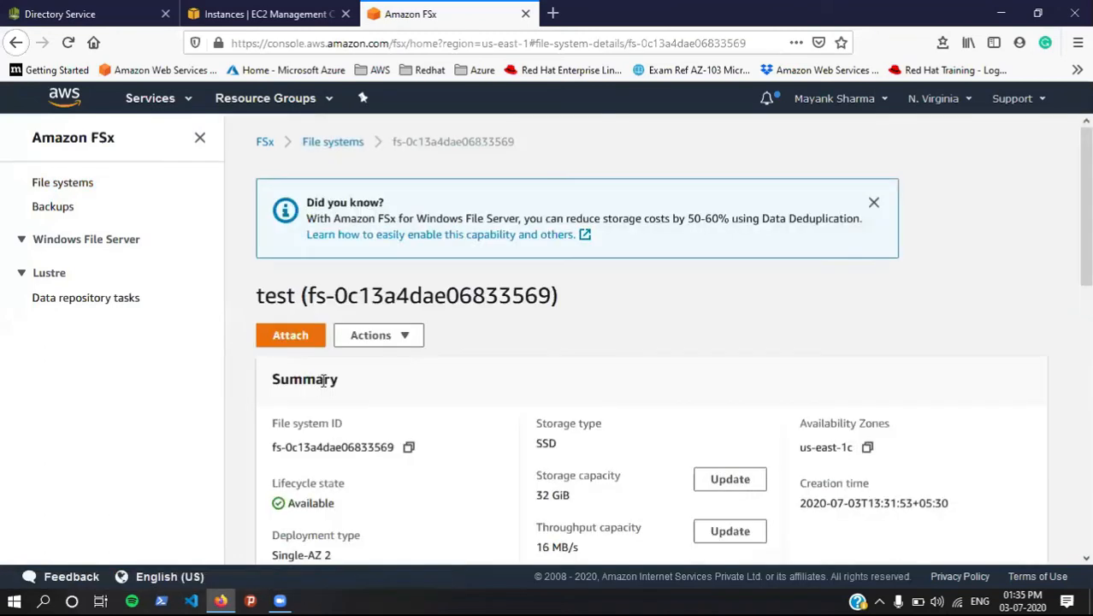
scroll(507, 455, "down", 3)
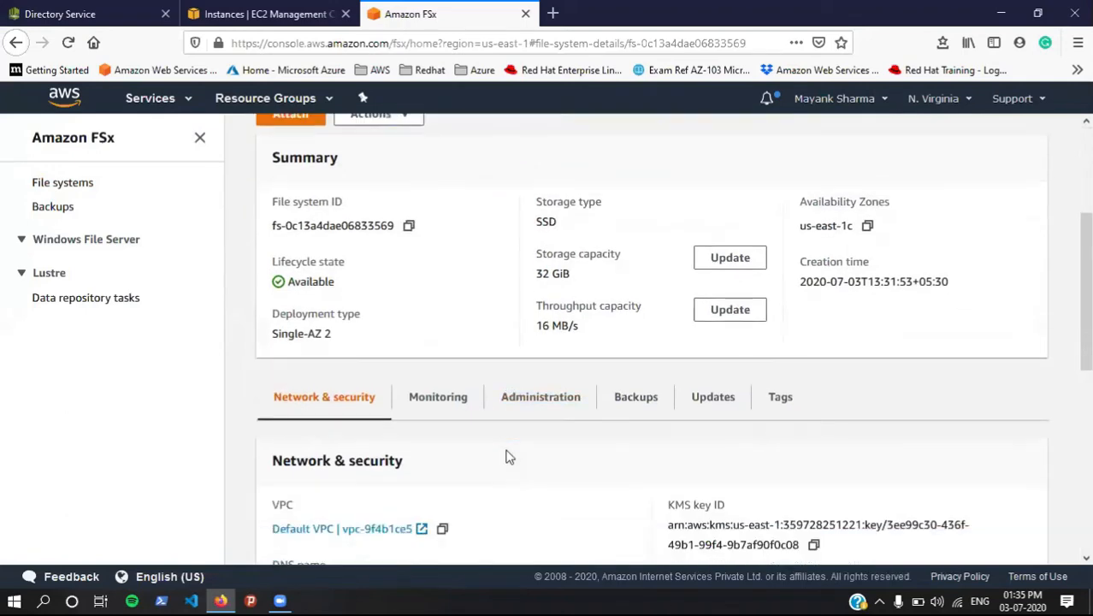
scroll(507, 456, "down", 4)
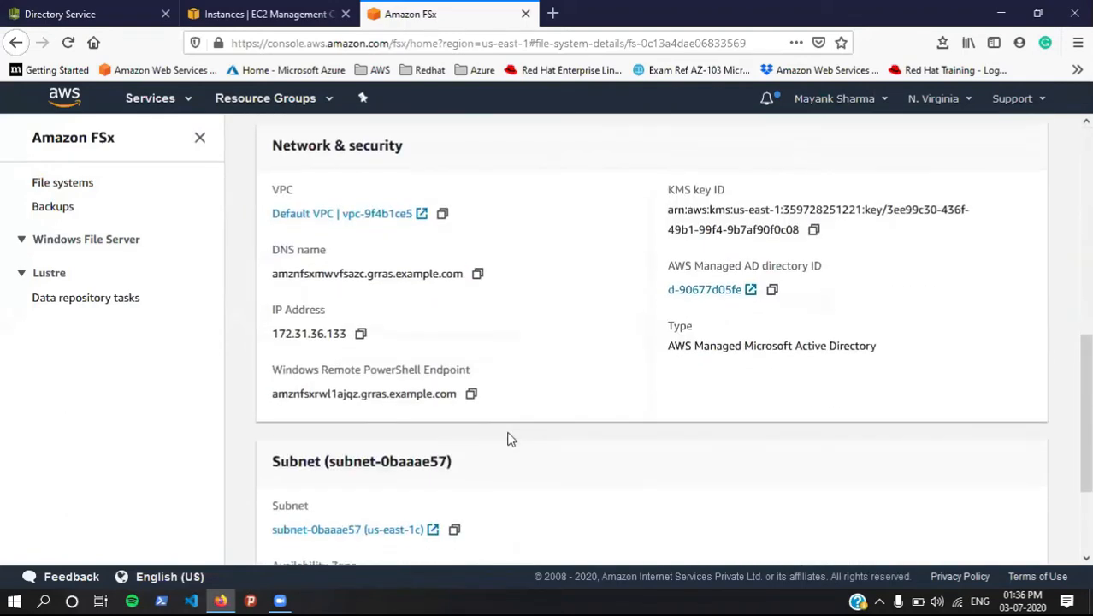
scroll(508, 440, "down", 2)
scroll(508, 440, "up", 1)
scroll(508, 440, "up", 2)
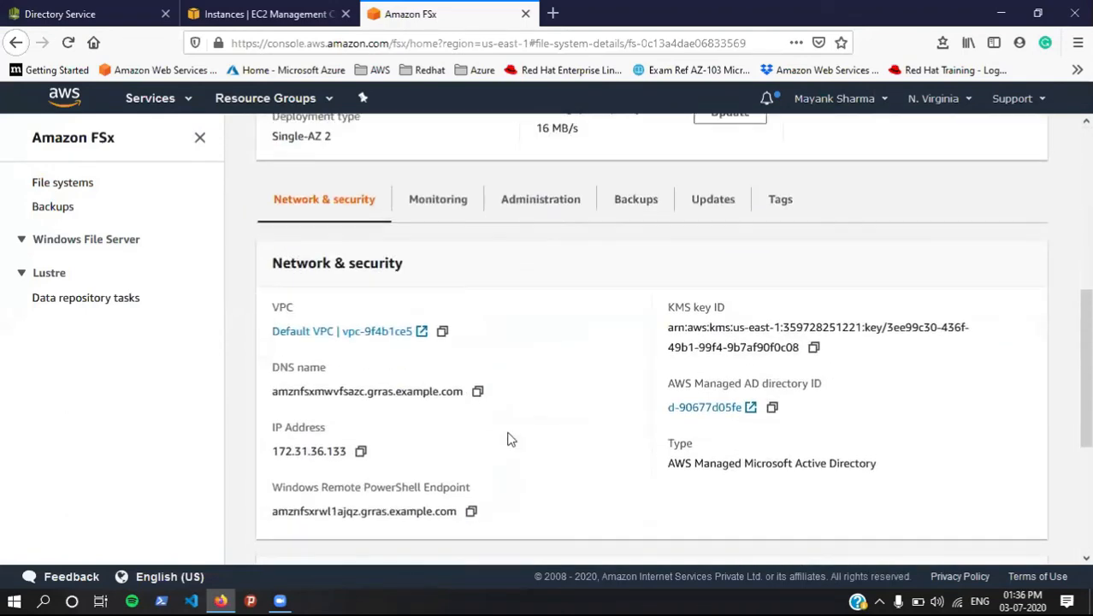
scroll(507, 440, "up", 5)
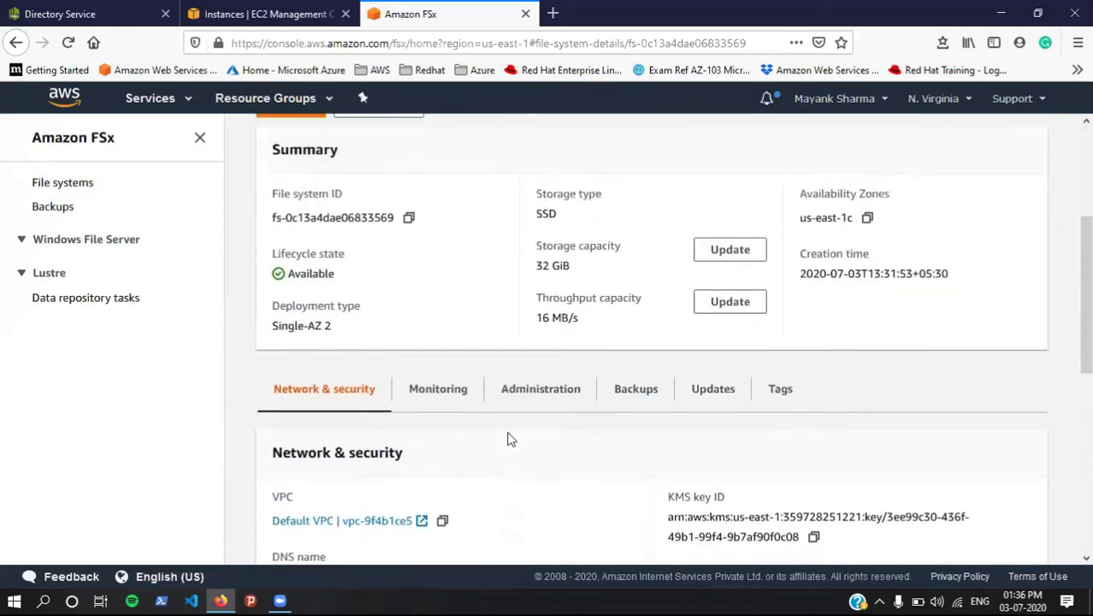
scroll(508, 442, "down", 5)
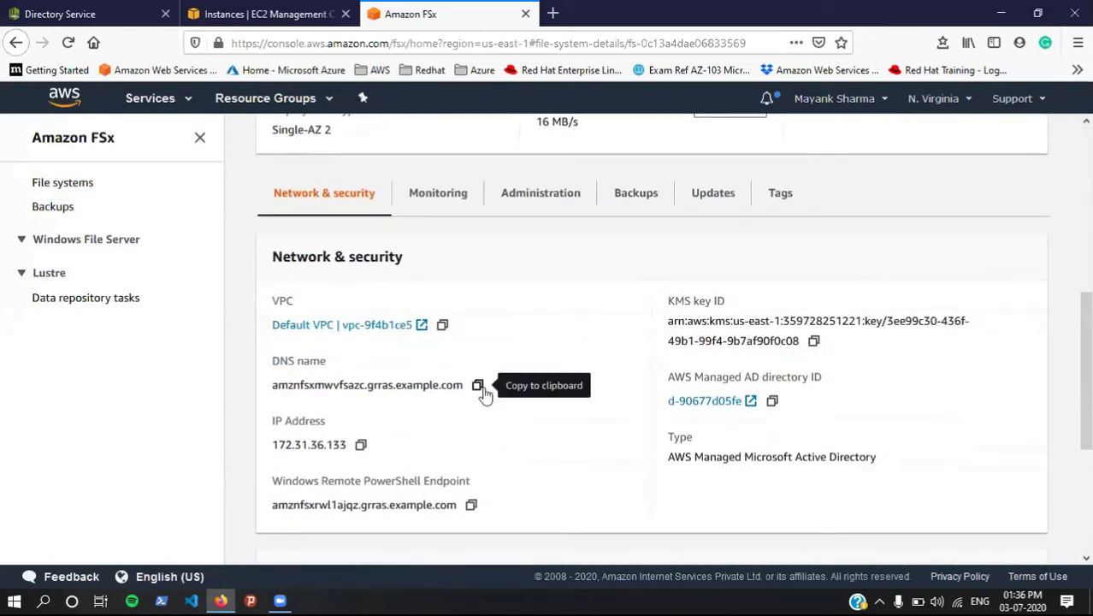
left_click(478, 388)
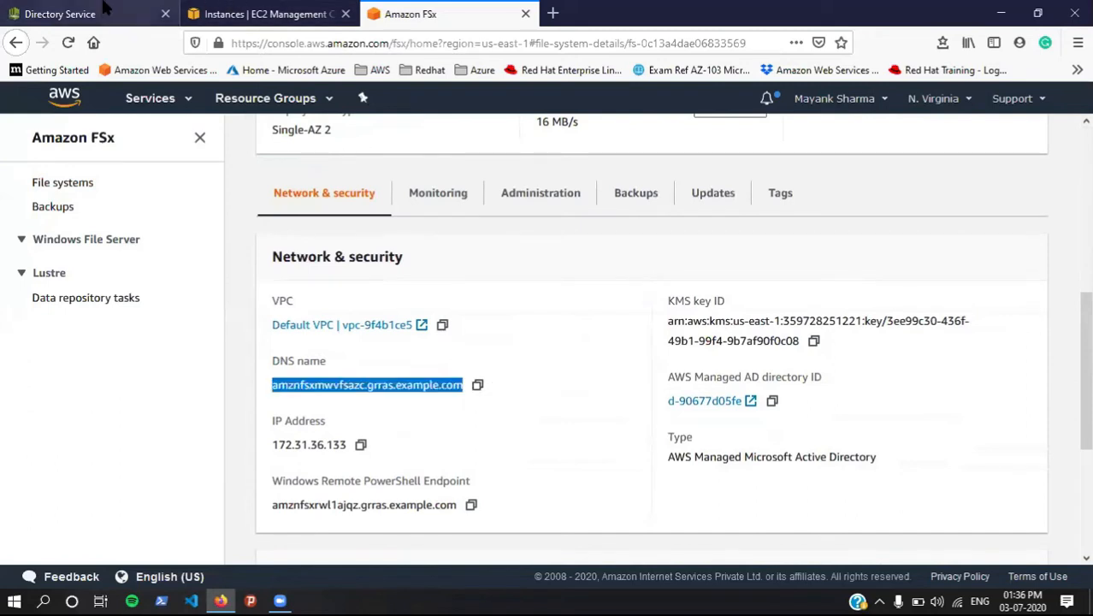
left_click(230, 10)
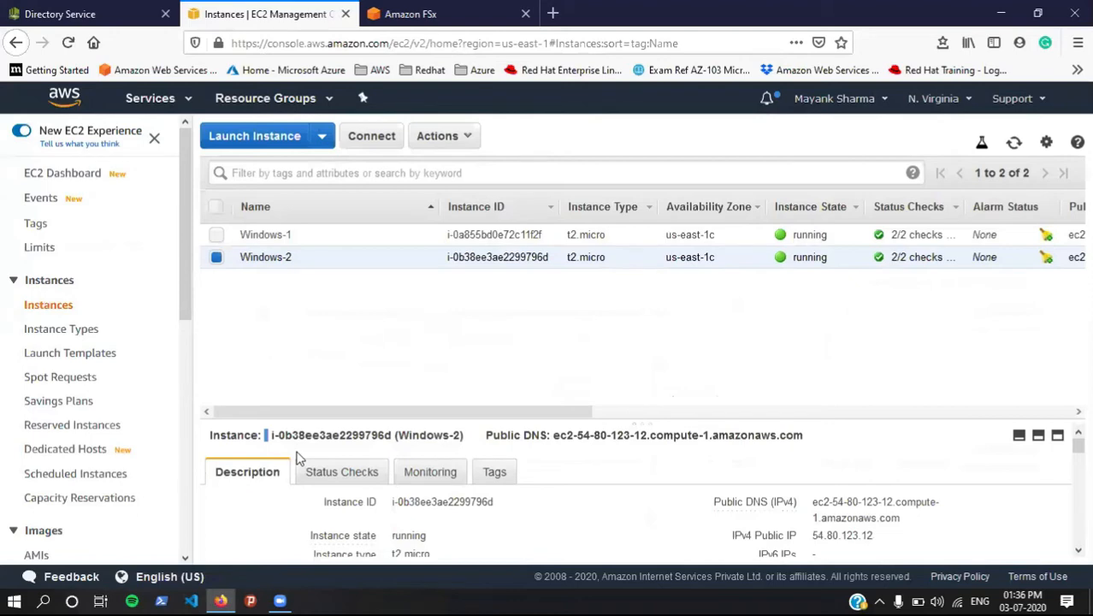
Step: Launch Remote Desktop Connection from Start search, then close its dialog
key("super")
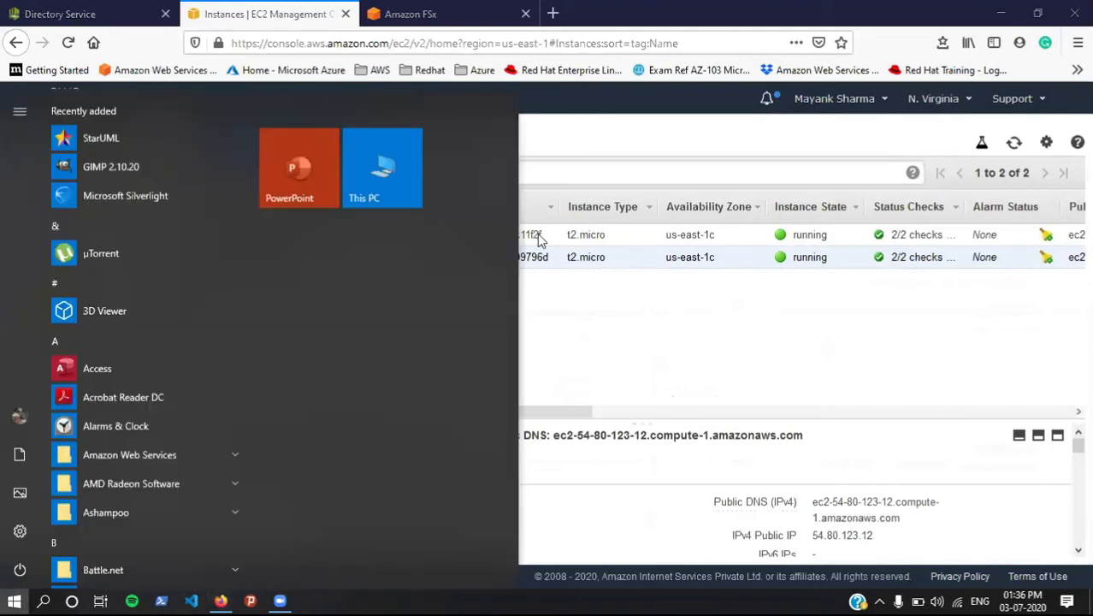
key("super")
key("super")
type("r")
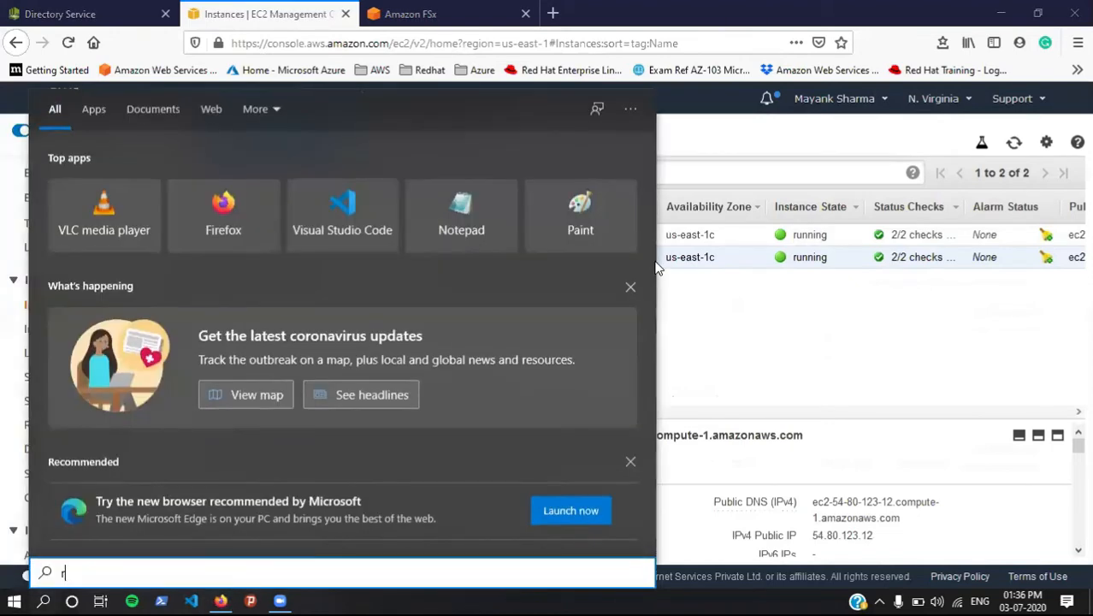
type("emot")
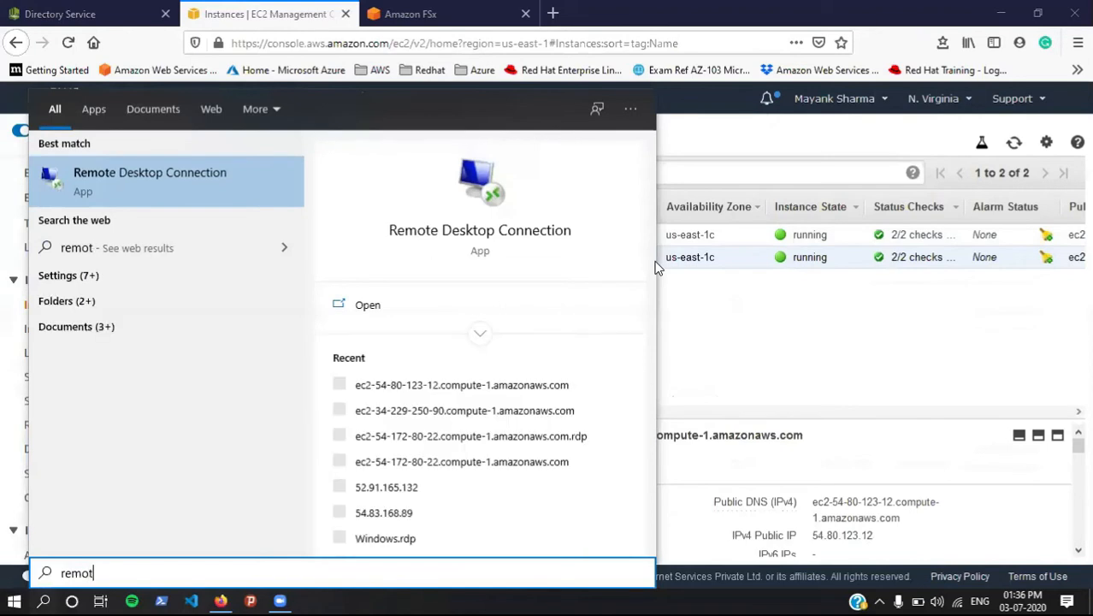
key("Return")
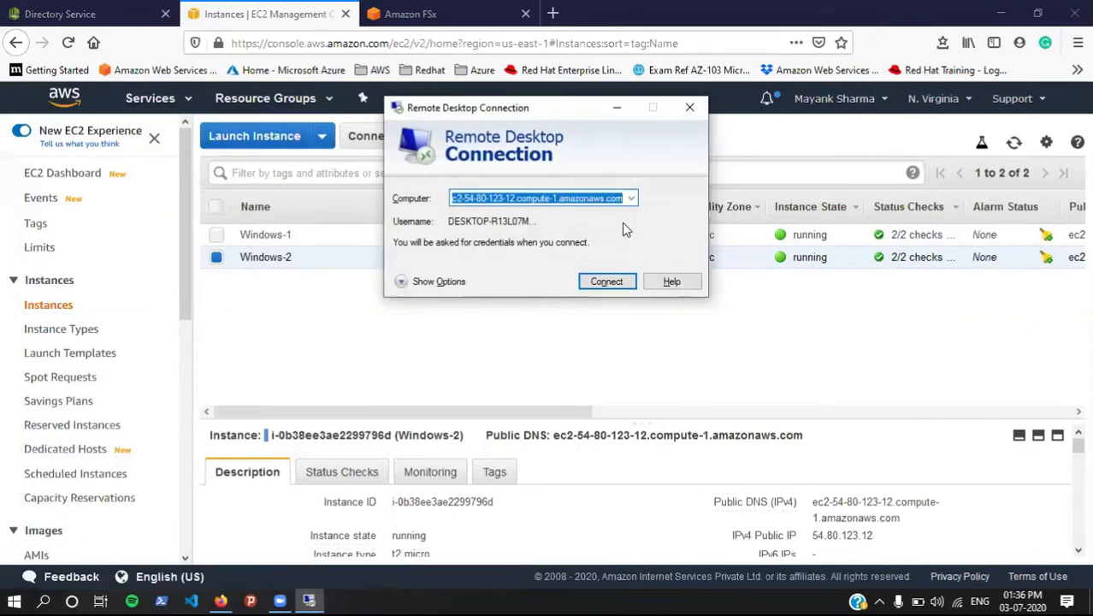
left_click(687, 112)
Step: Download and open Windows-2's RDP file, then decrypt and copy its administrator password
left_click(366, 152)
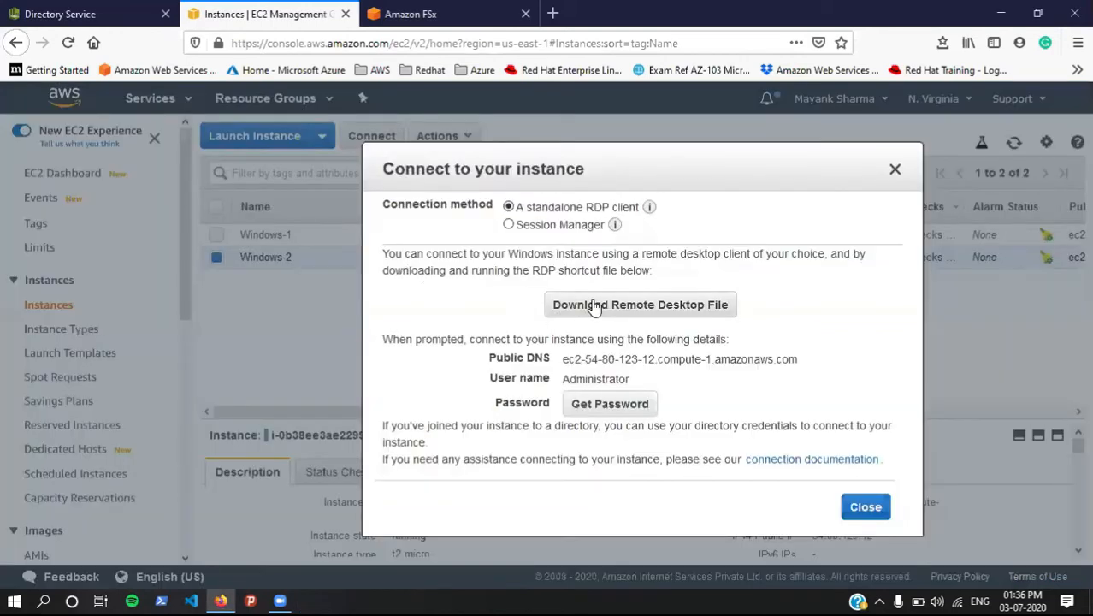
left_click(593, 307)
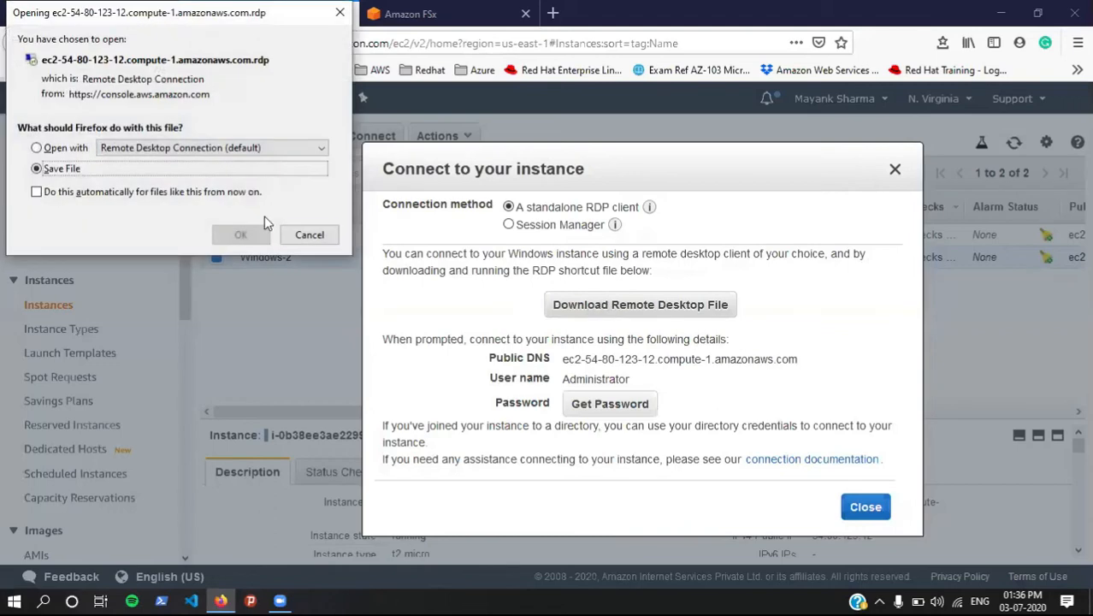
left_click(58, 149)
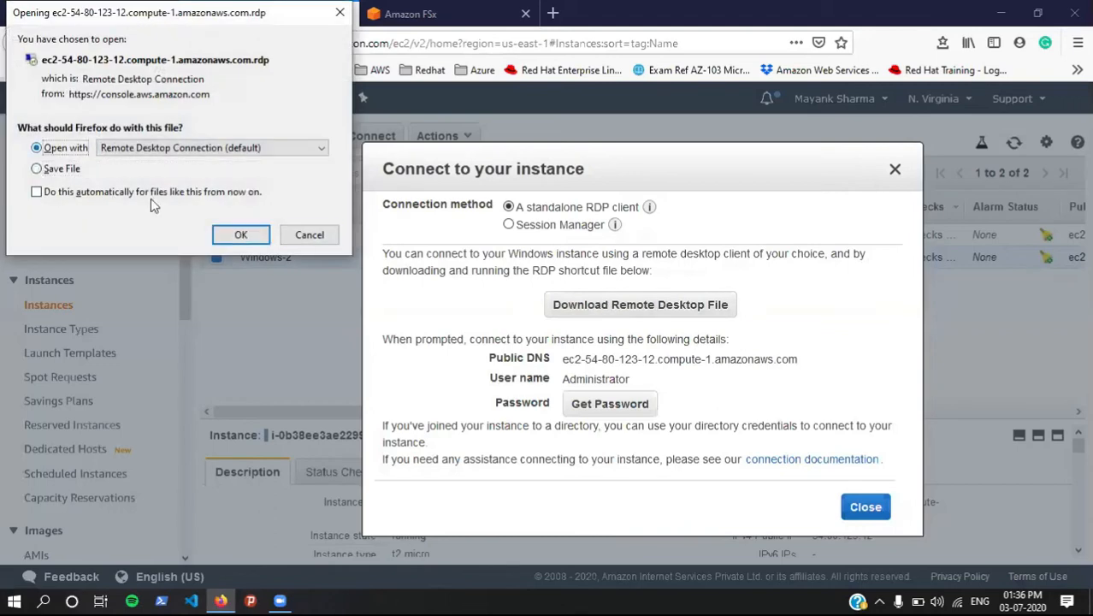
left_click(237, 236)
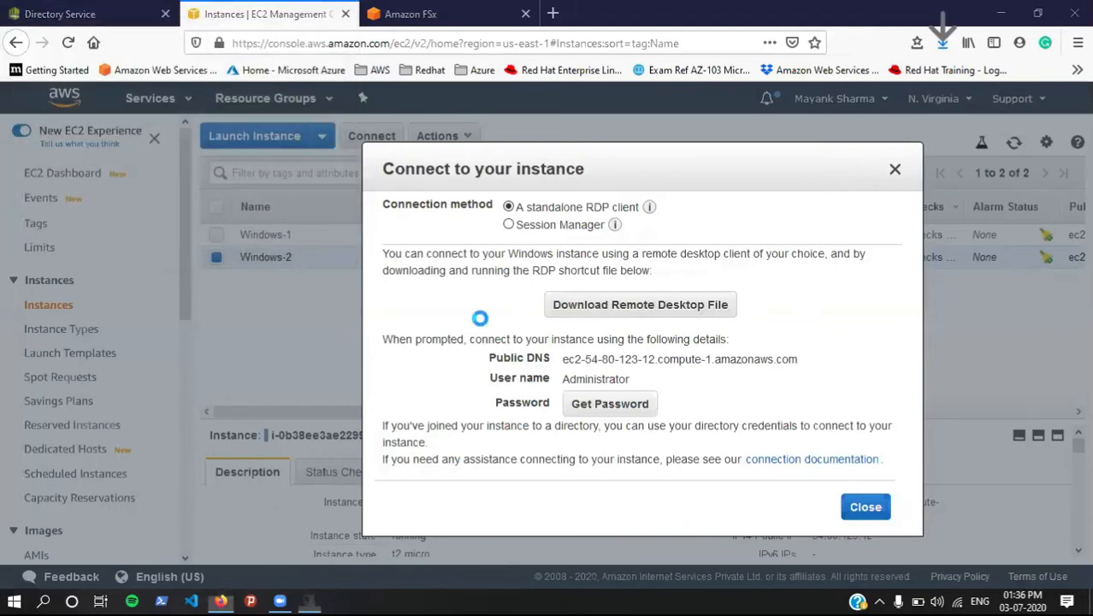
left_click(622, 390)
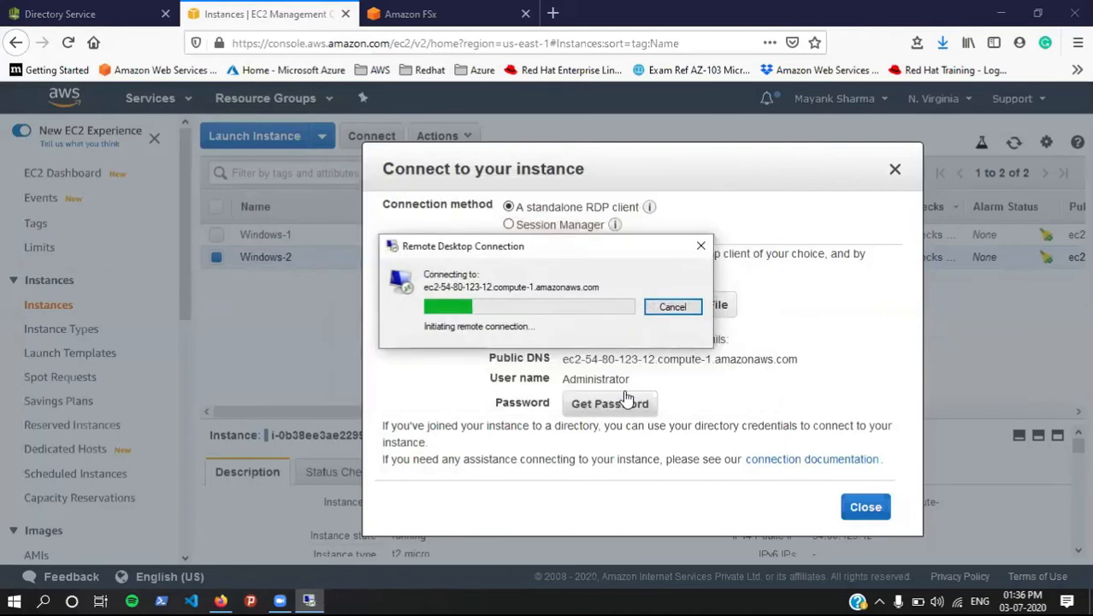
left_click(612, 406)
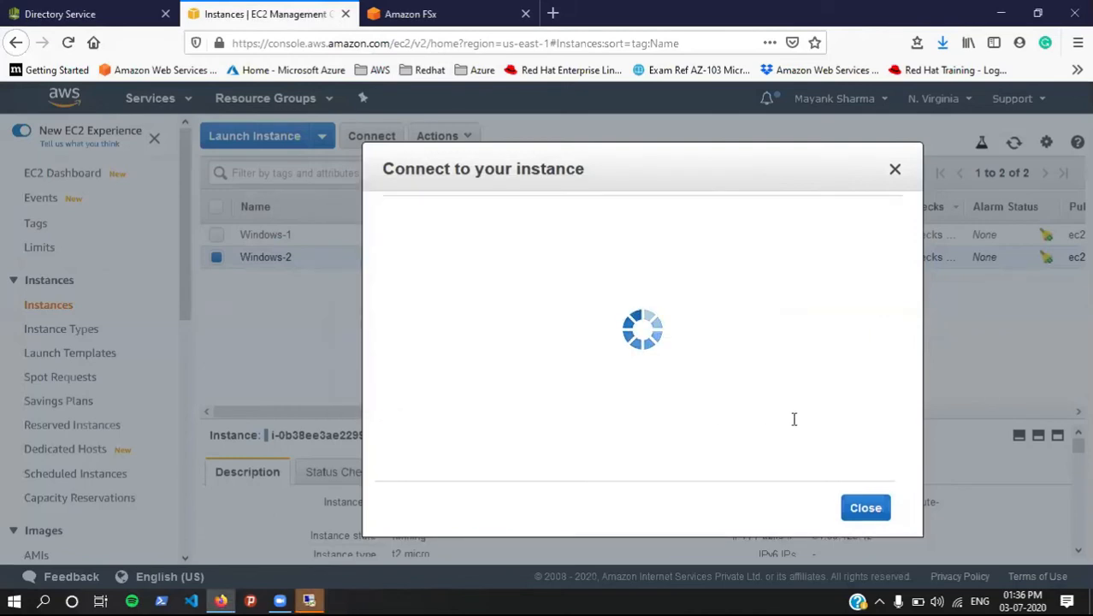
left_click(810, 459)
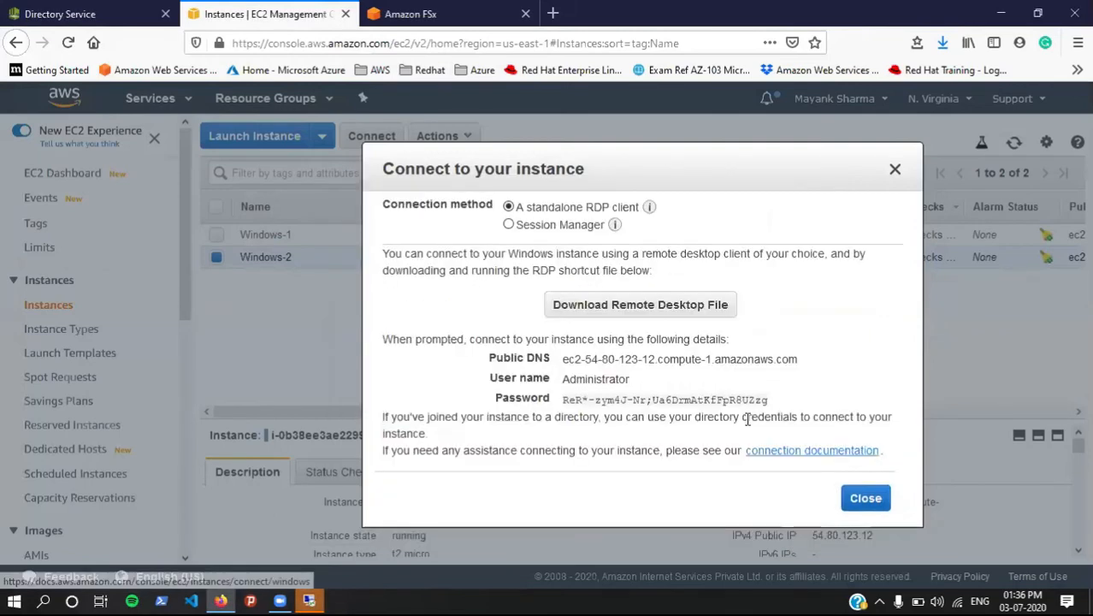
left_click(775, 399)
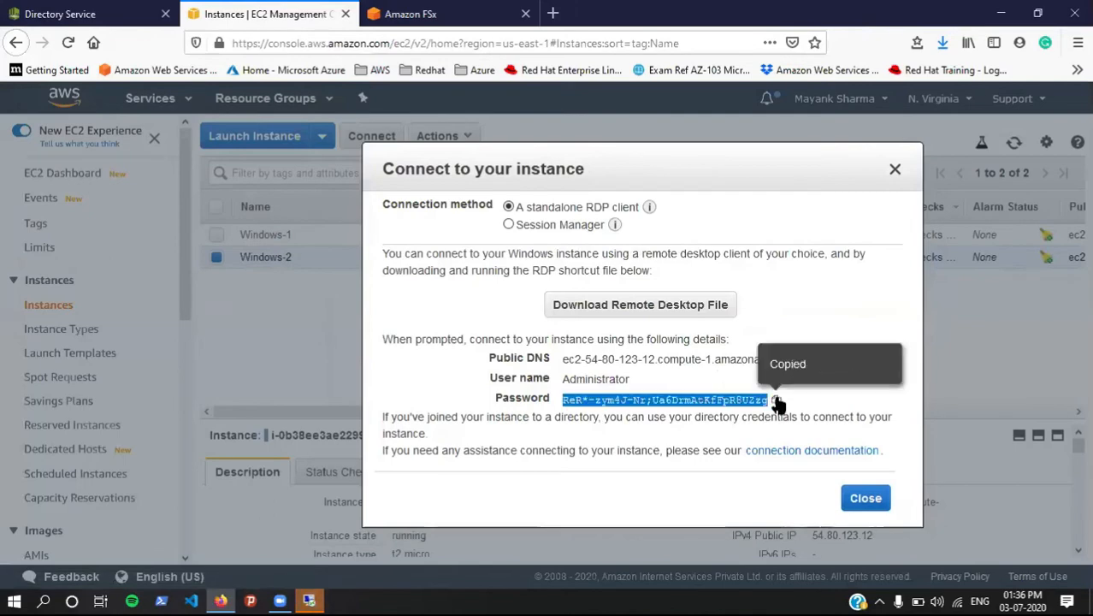
Step: Sign in to the Windows-2 RDP prompt with the pasted password and accept the certificate
left_click(896, 171)
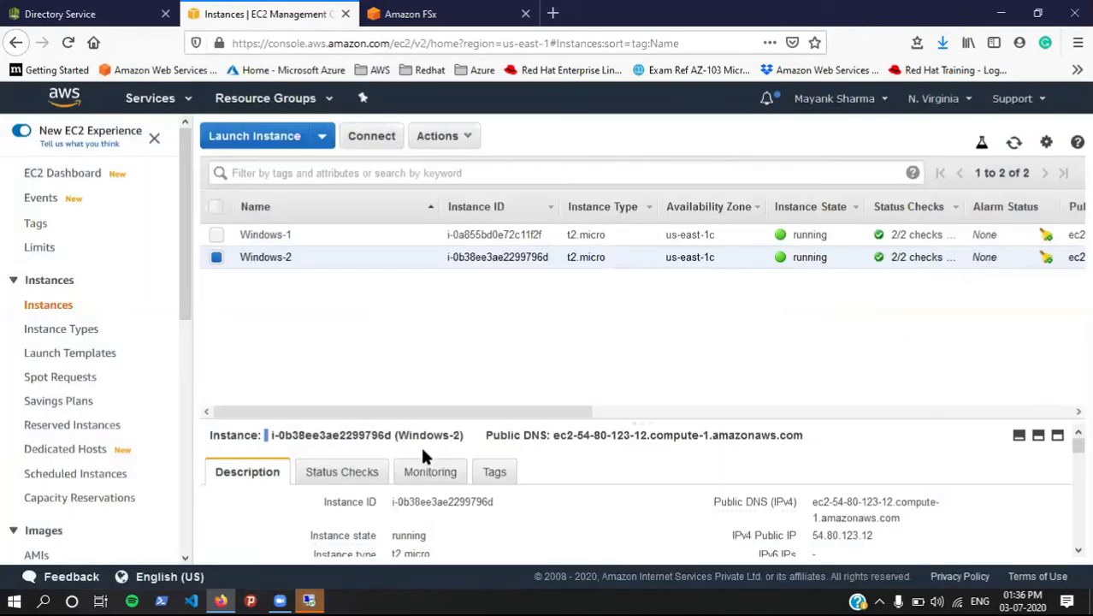
left_click(309, 600)
key("ctrl+v")
left_click(462, 419)
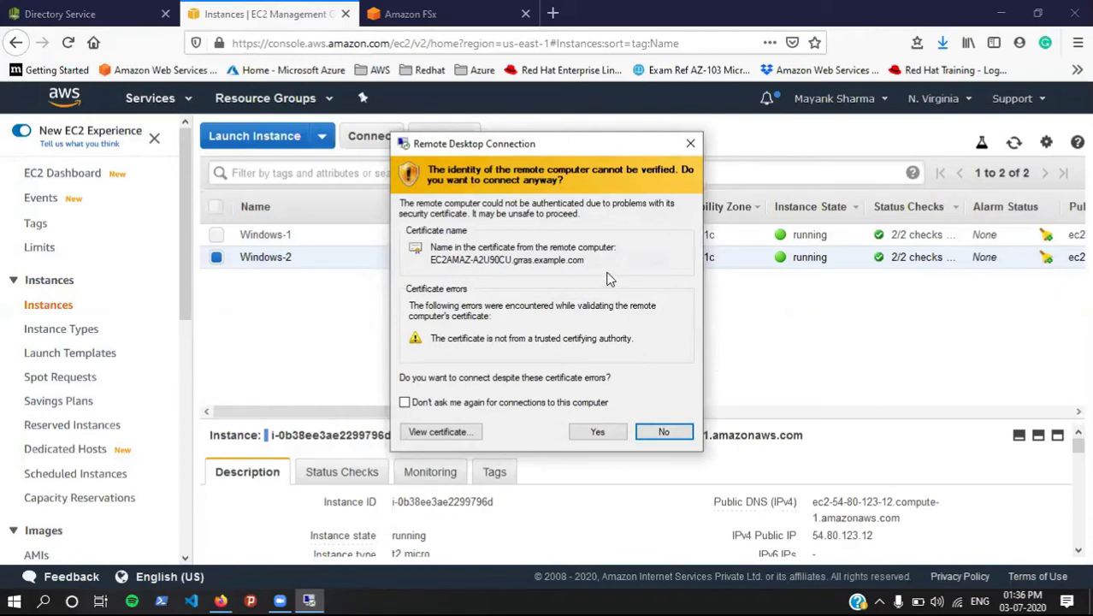
left_click(598, 432)
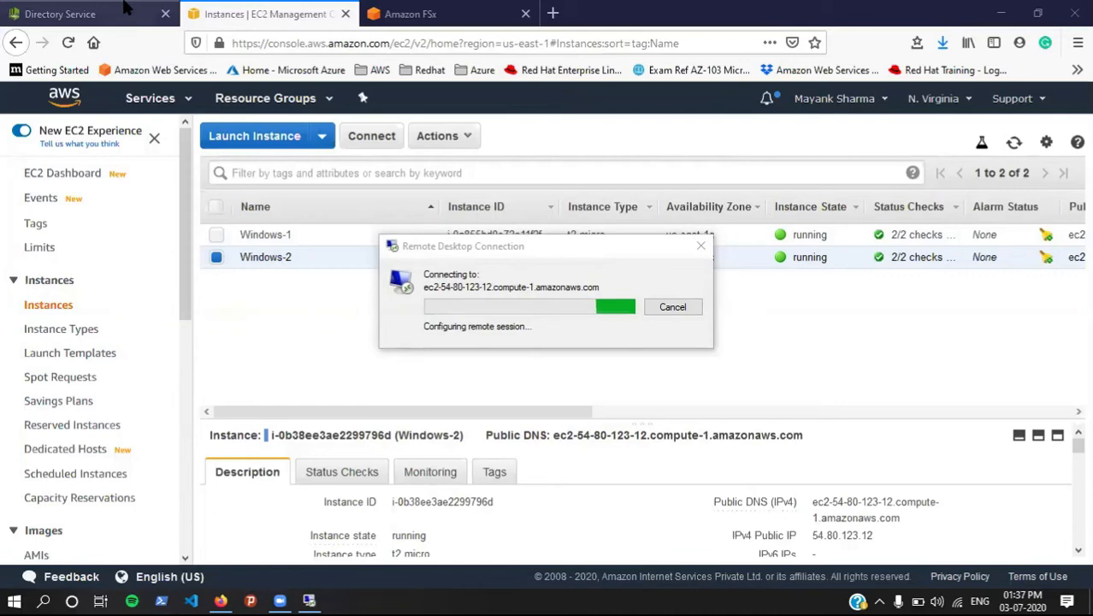
Step: Copy the FSx DNS name amznfsxmwvfsazc.grras.example.com and bring up the remote session
left_click(64, 14)
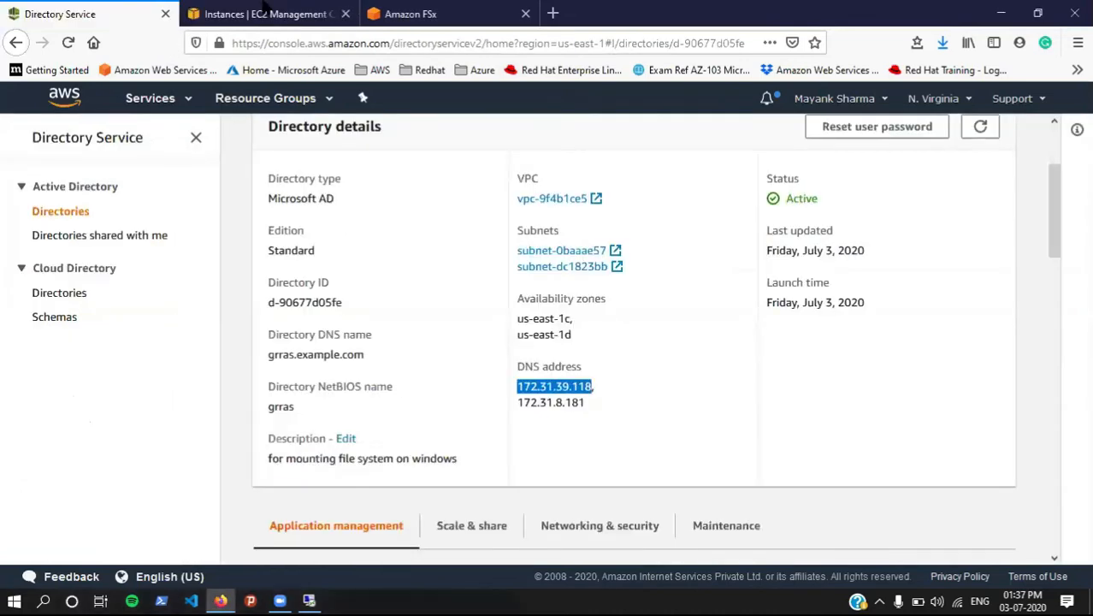
left_click(419, 12)
left_click(480, 388)
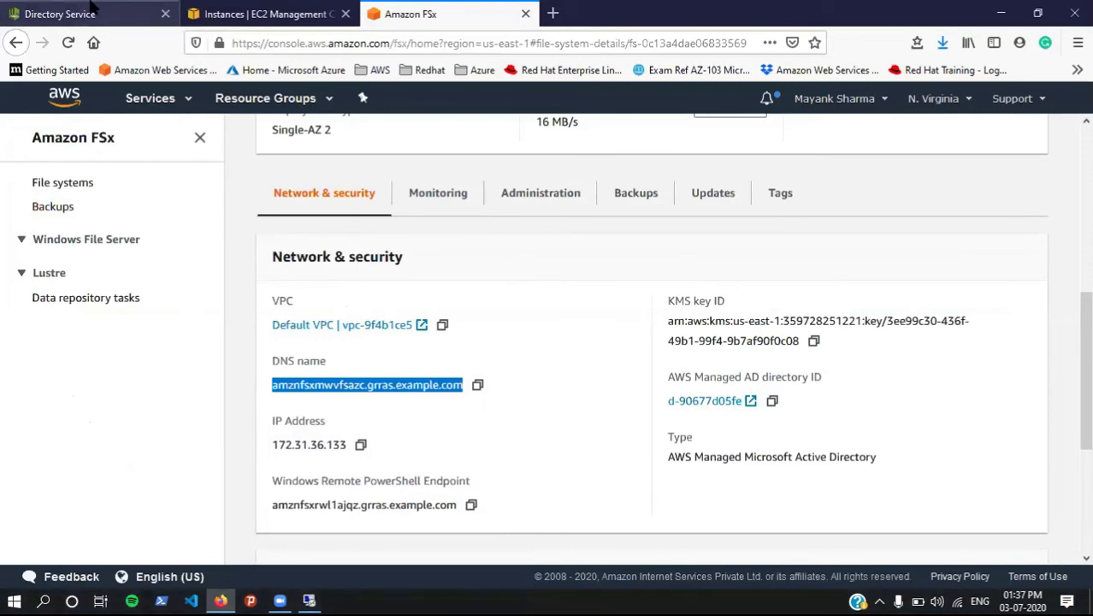
left_click(132, 8)
left_click(261, 14)
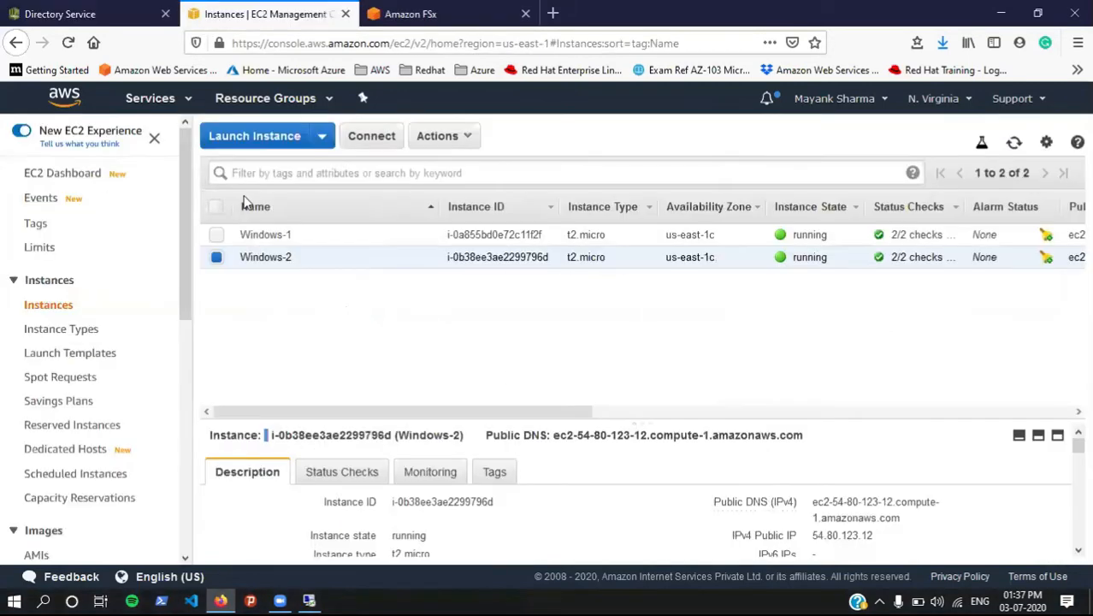
left_click(309, 599)
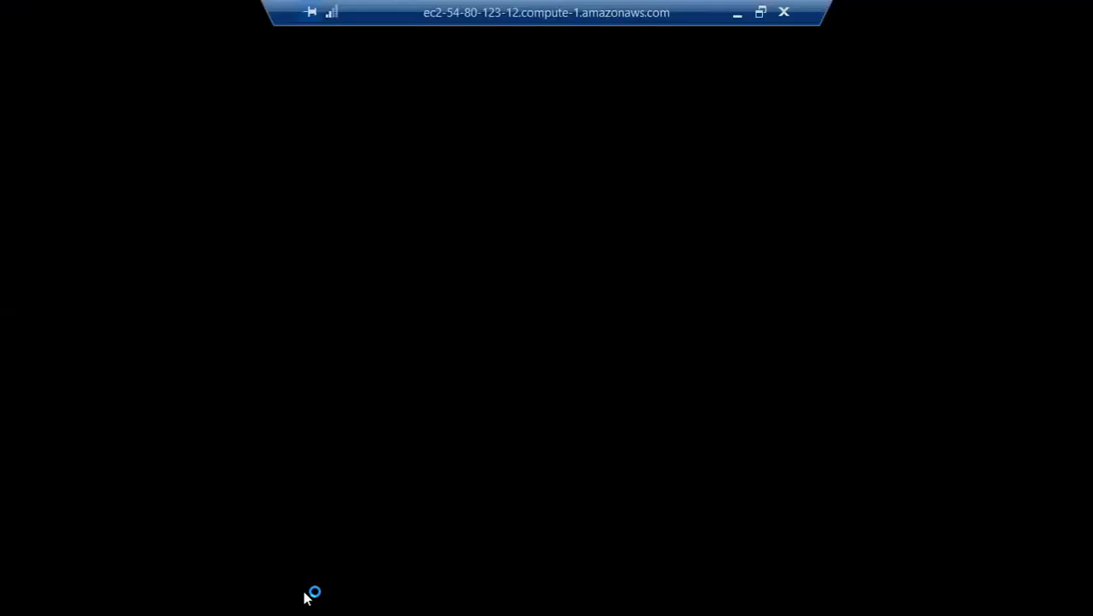
Step: Make the remote session full-screen and open This PC's system properties to check the domain
double_click(496, 14)
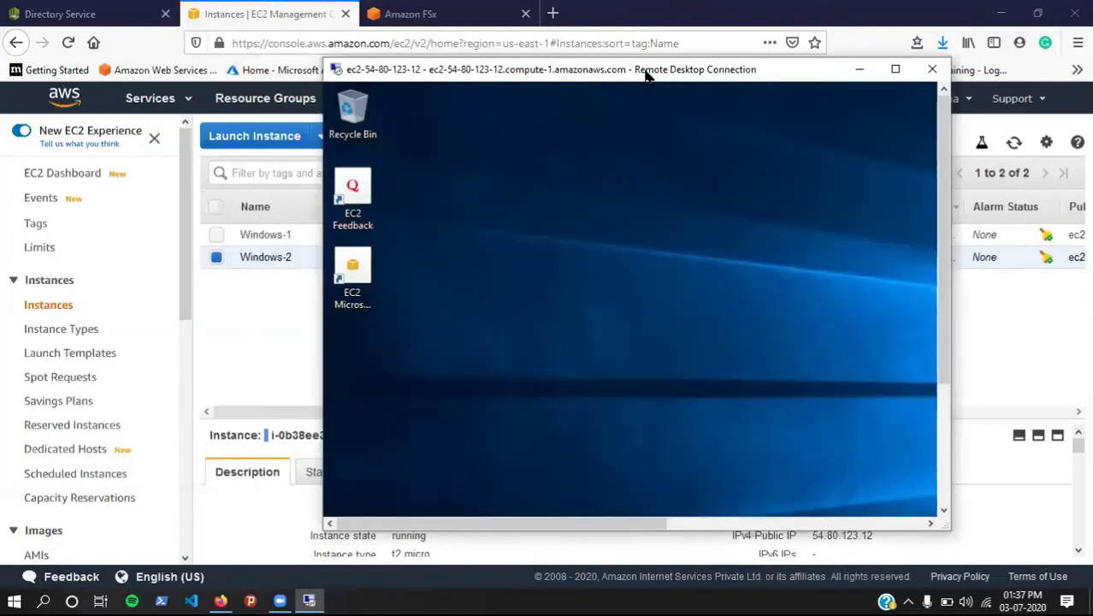
double_click(648, 75)
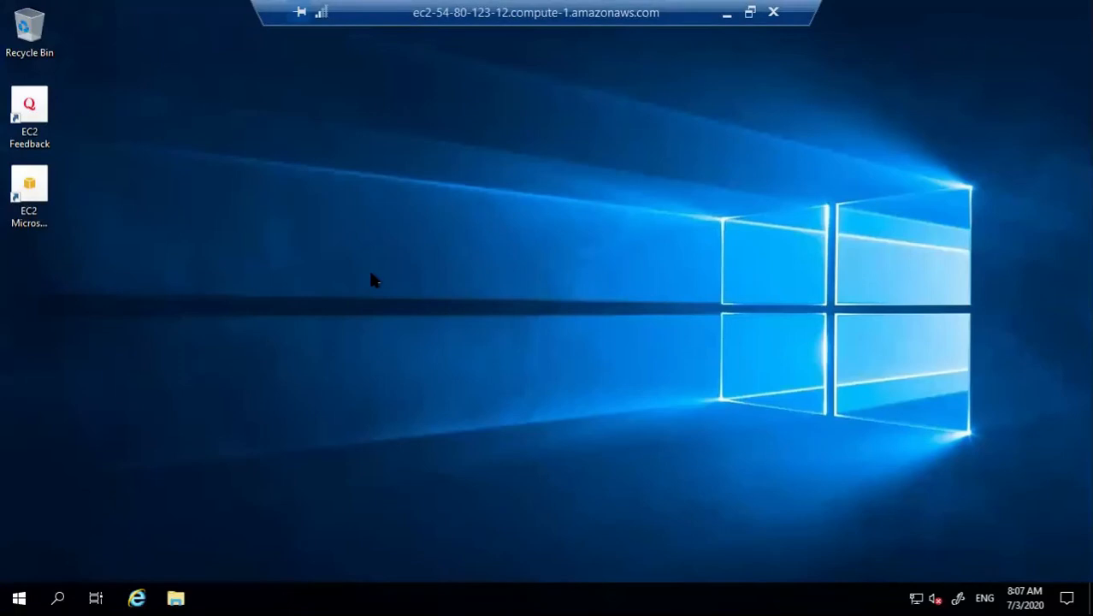
key("super+e")
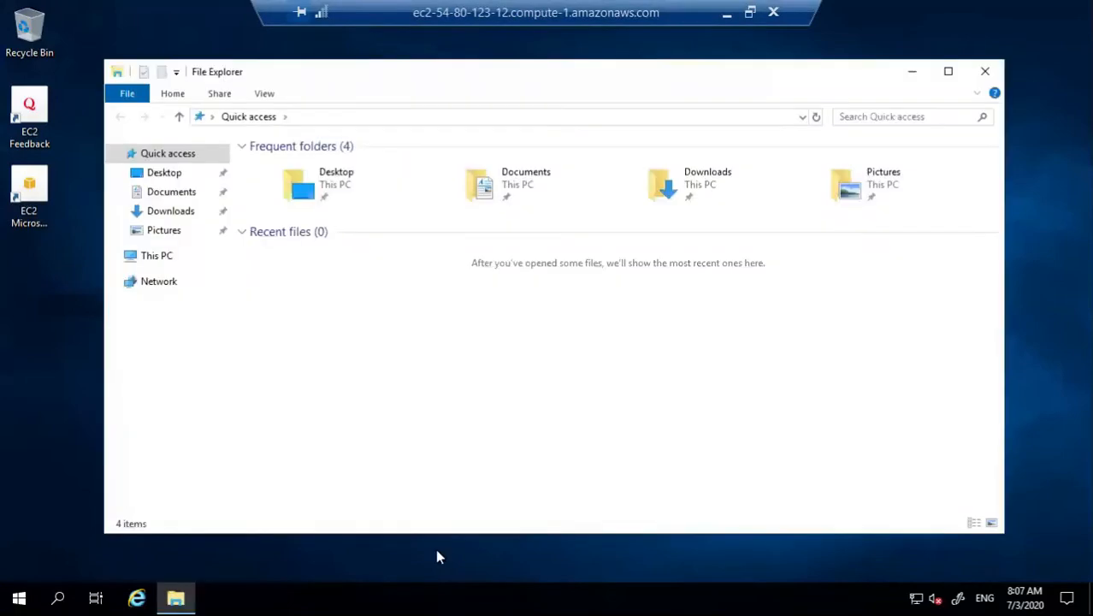
left_click(154, 256)
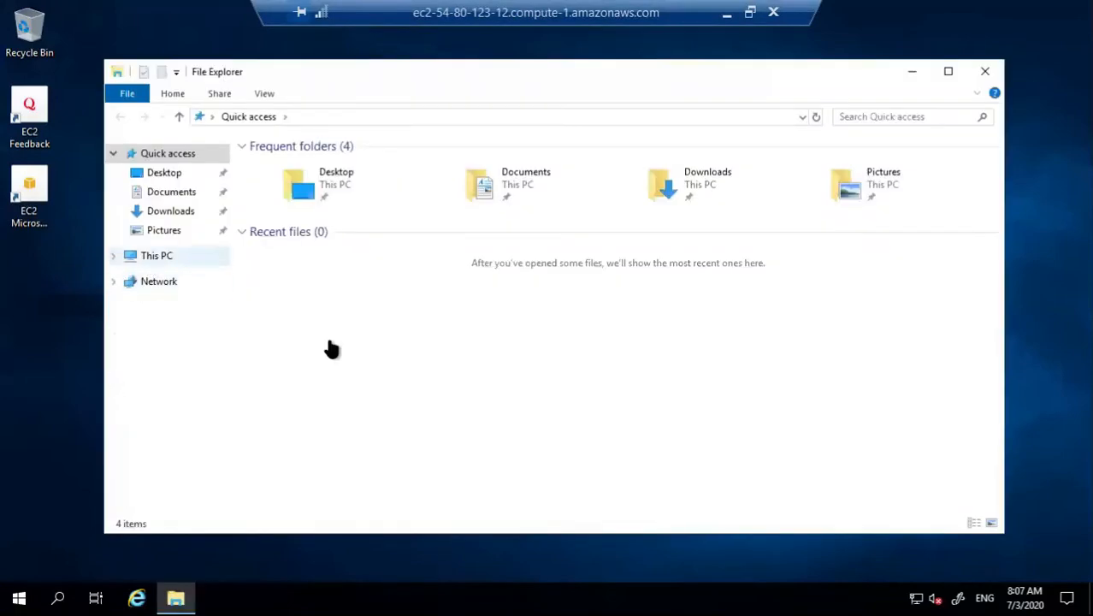
right_click(575, 387)
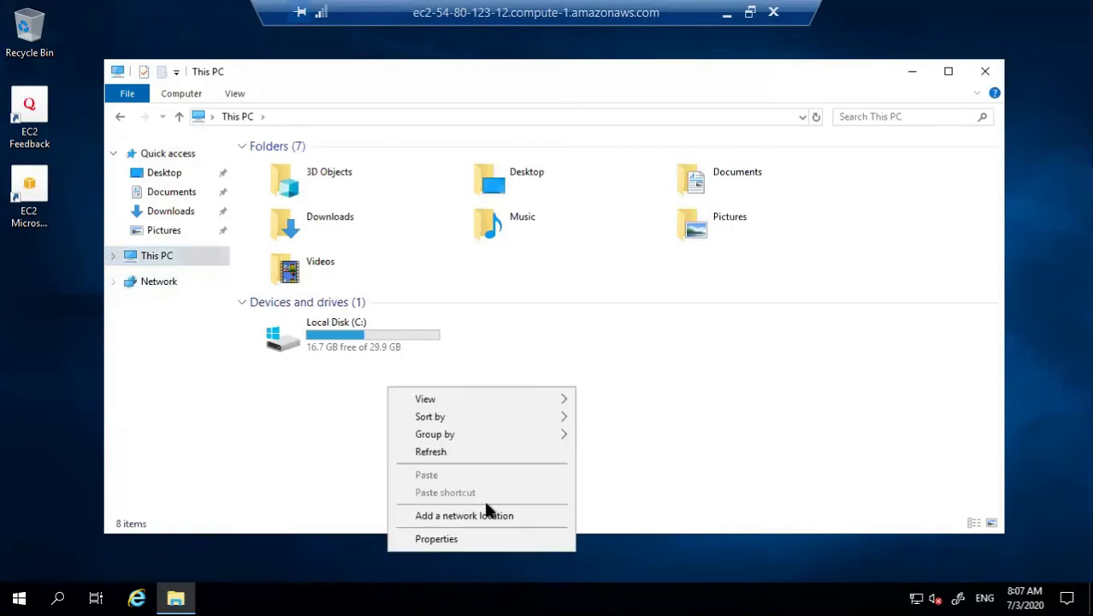
left_click(450, 539)
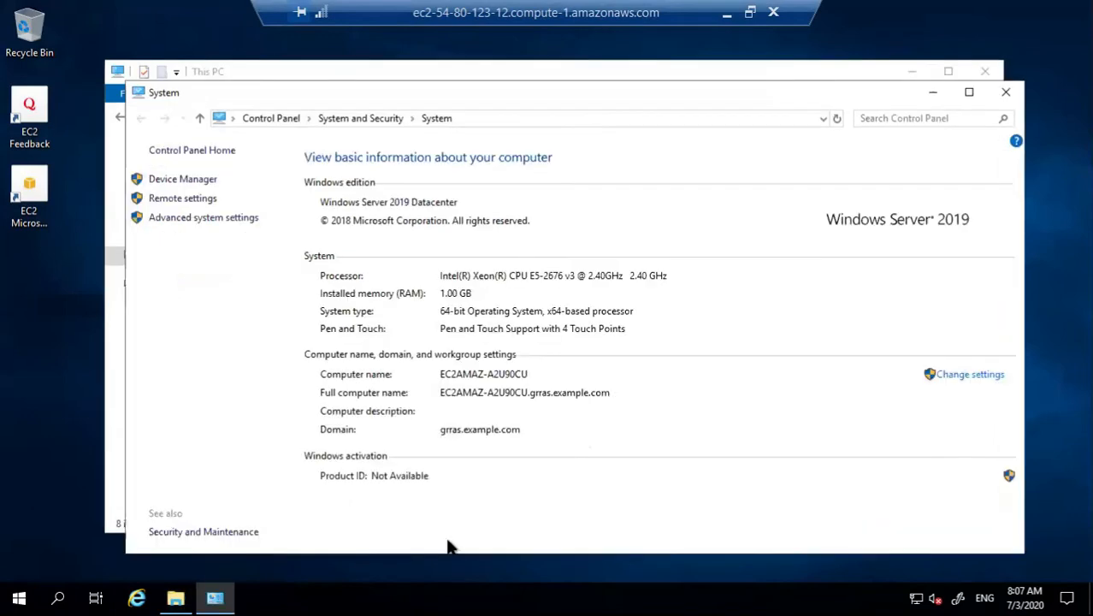
Step: Launch a command prompt via Run 'cmd' and close the System window
key("super+r")
type("cmd")
key("Return")
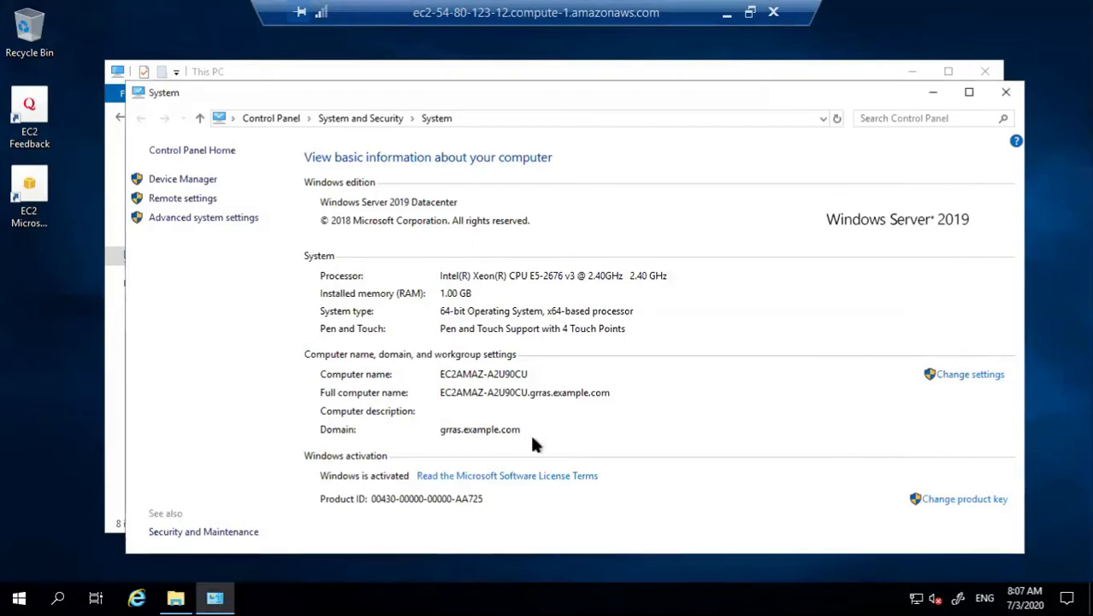
left_click(1006, 91)
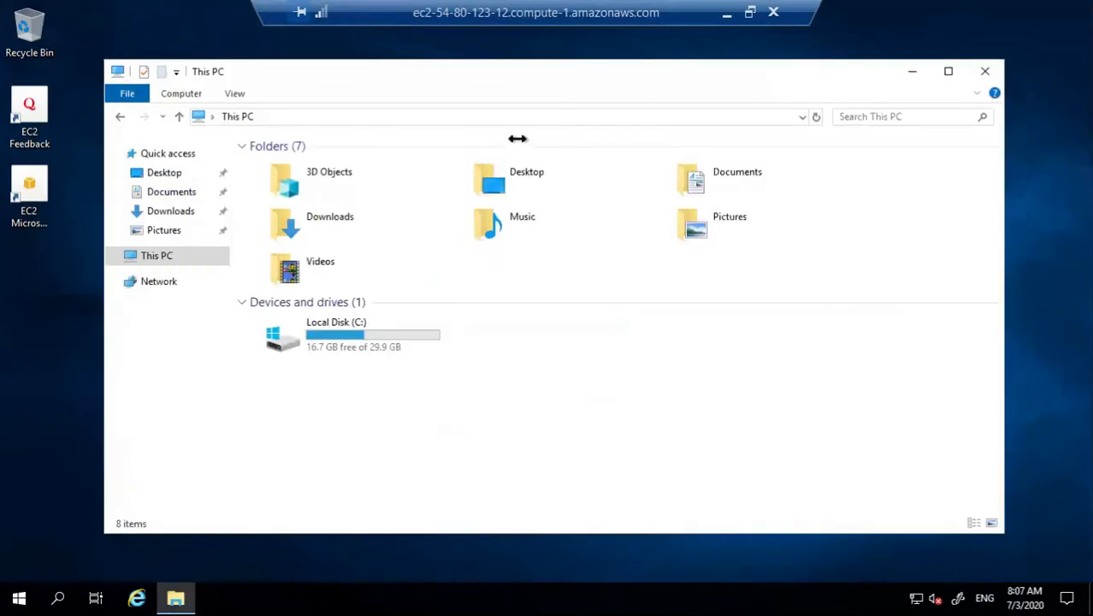
Step: Browse to the FSx file server's \\ network path and sign in as admin, remembering the credentials
left_click(463, 116)
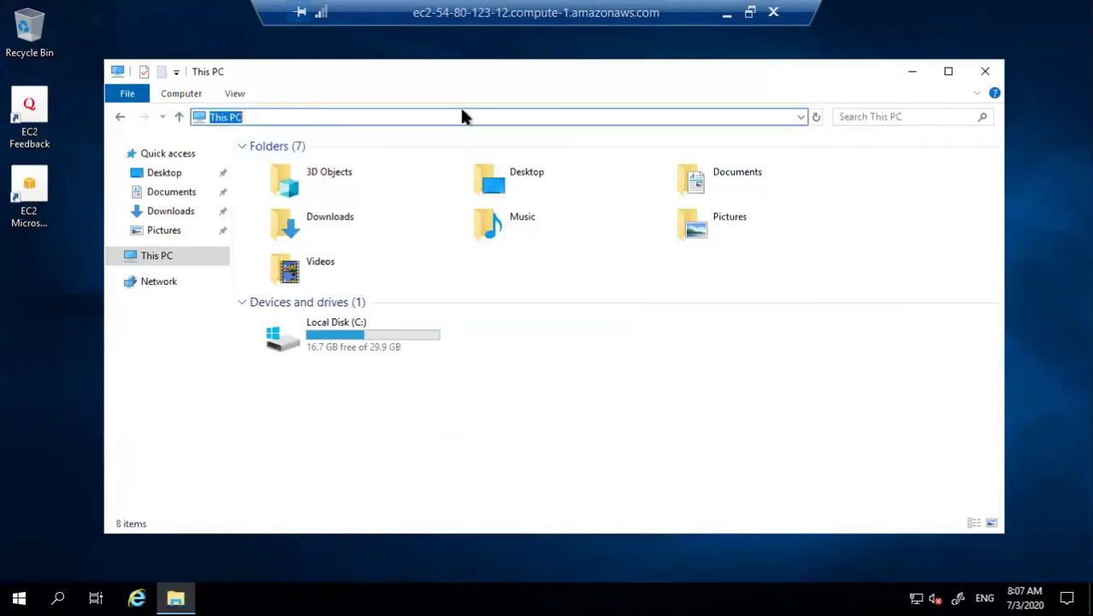
key("BackSpace")
type("\\\\")
type("amznfsxmwvfsazc.grras.example.com")
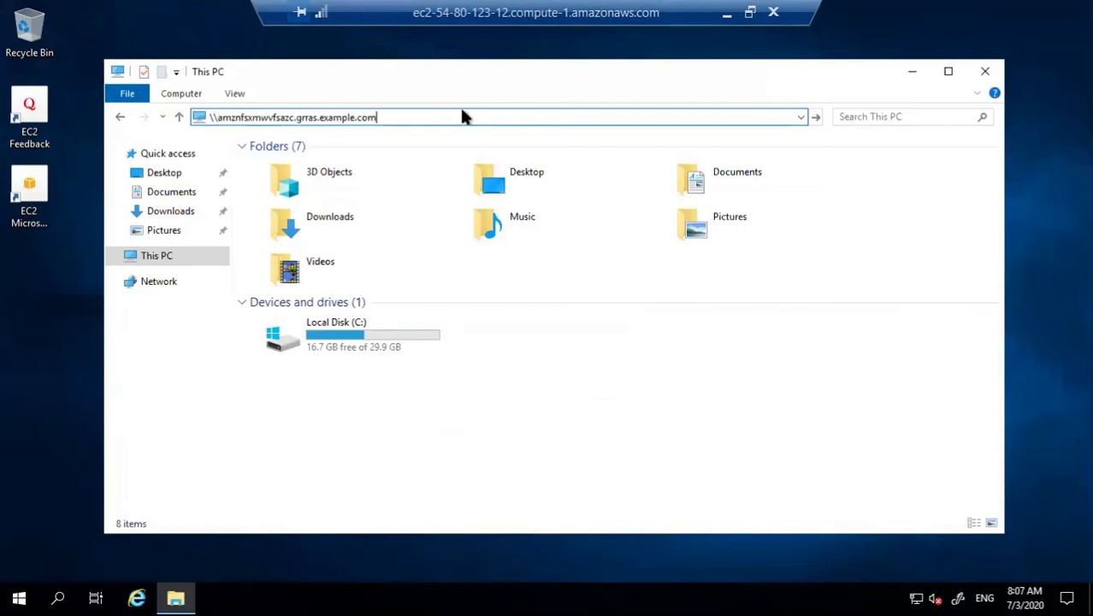
key("Return")
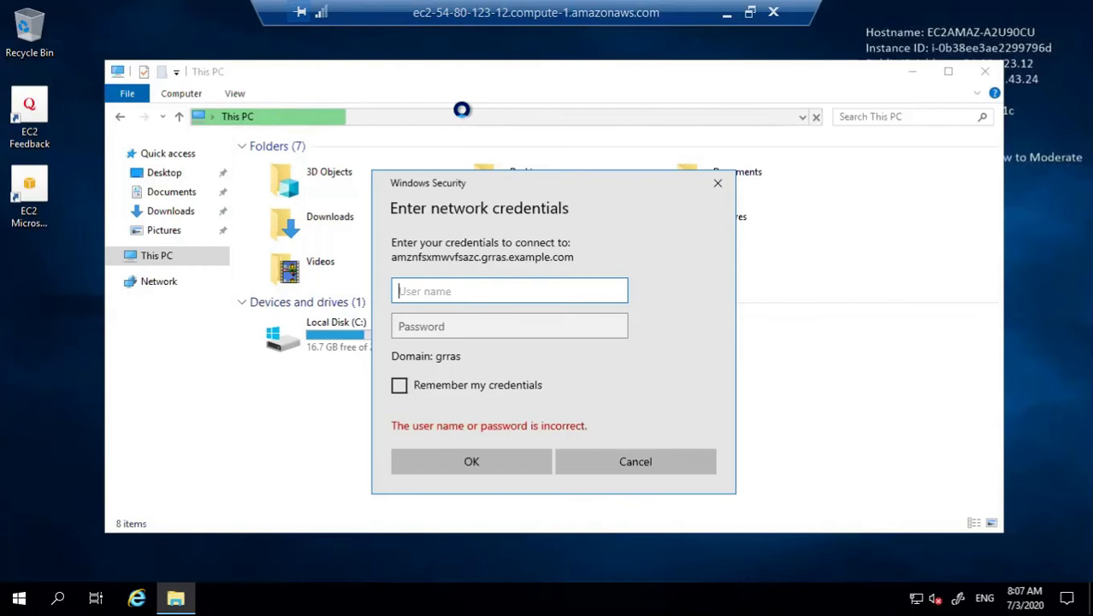
type("admin")
key("Tab")
type("**")
key("BackSpace")
type("******")
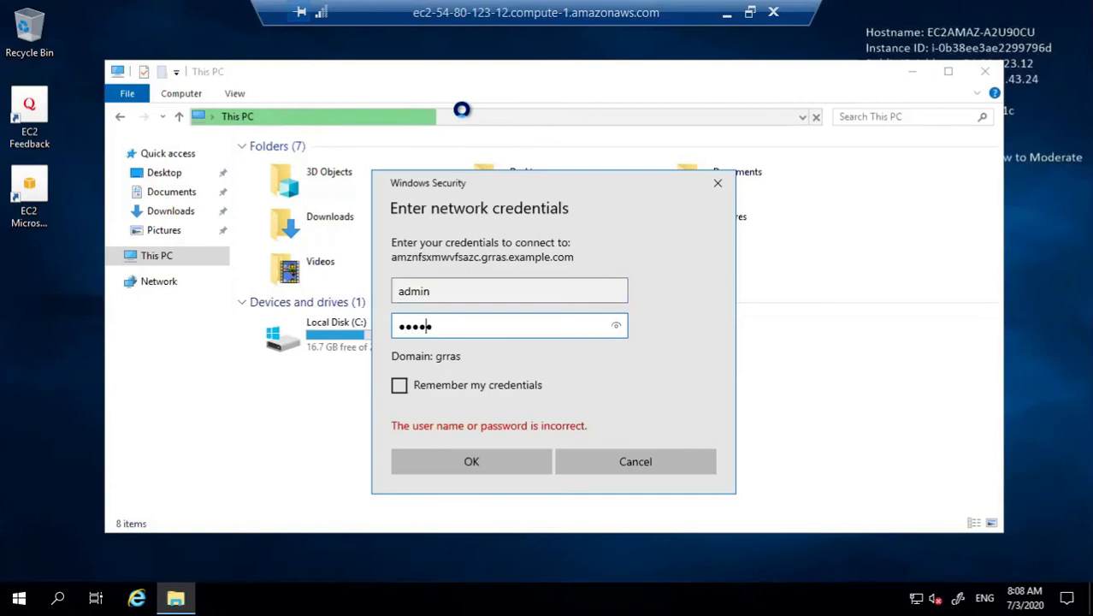
type("******")
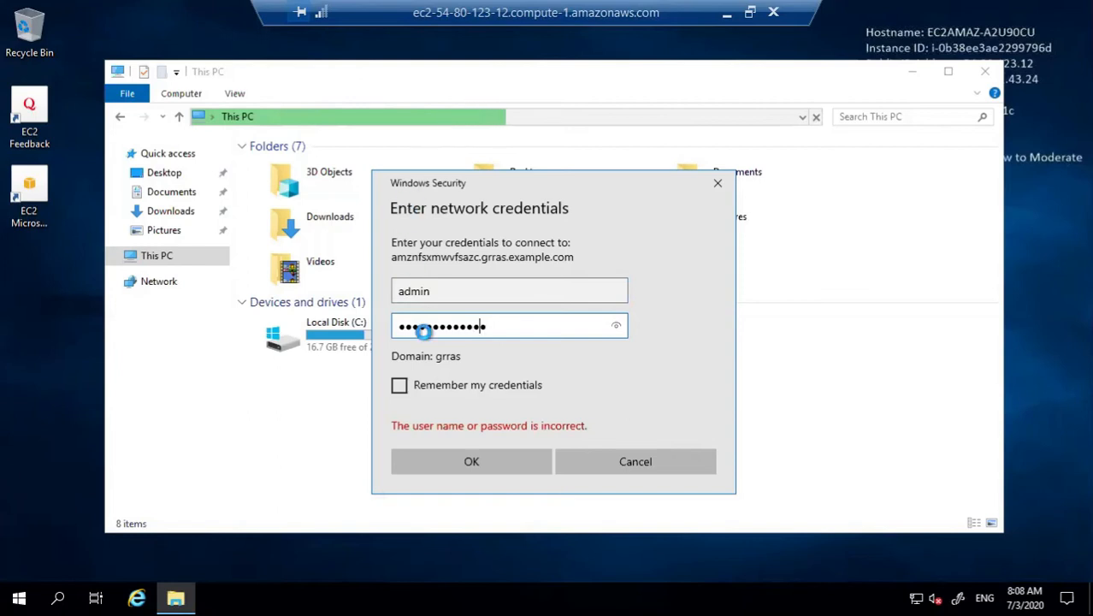
left_click(398, 387)
left_click(434, 460)
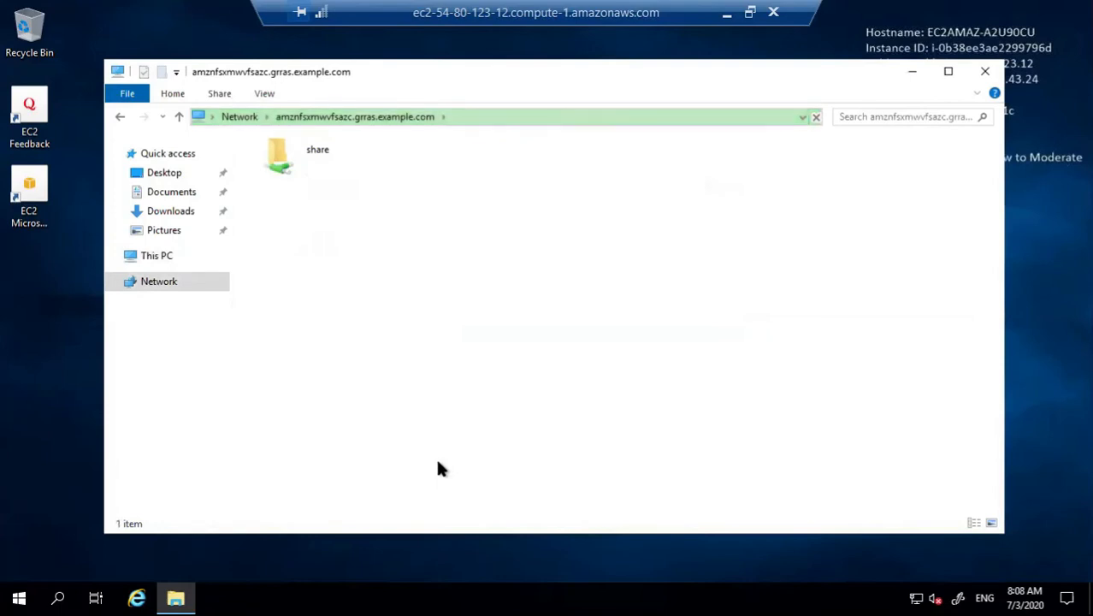
Step: Map the FSx share folder as network drive Z: with its default path
right_click(302, 154)
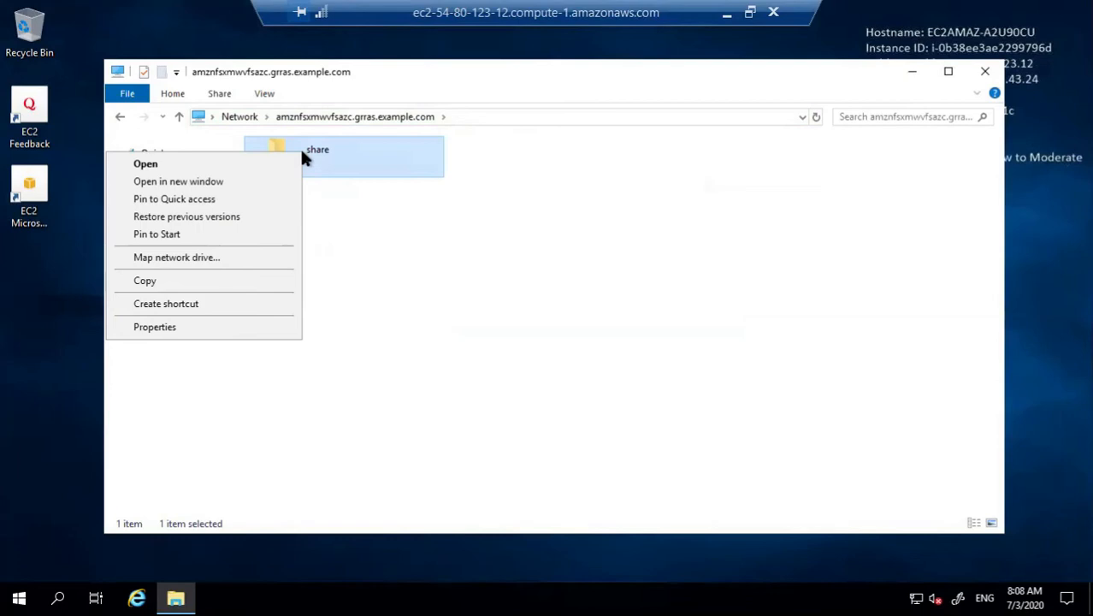
left_click(267, 257)
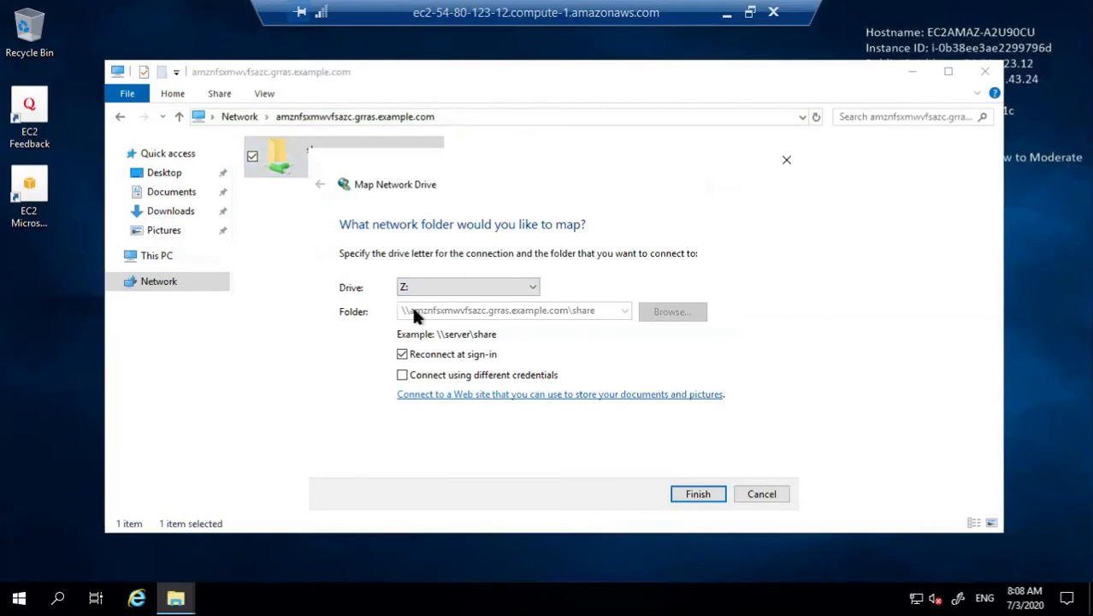
left_click(684, 494)
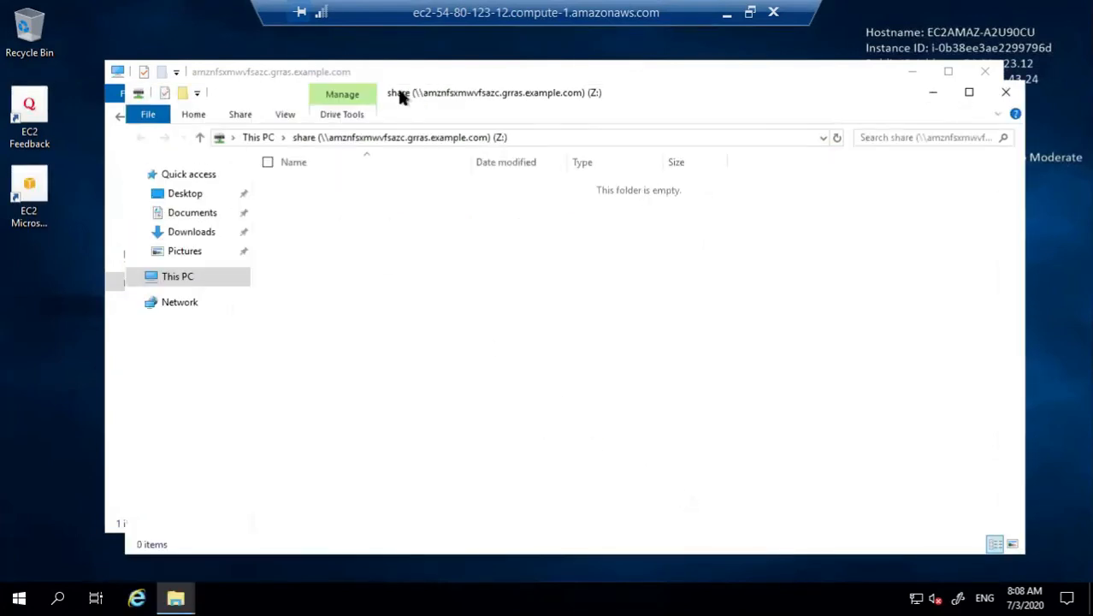
Step: Open drive Z: and create a folder with the default name New folder
left_click(988, 71)
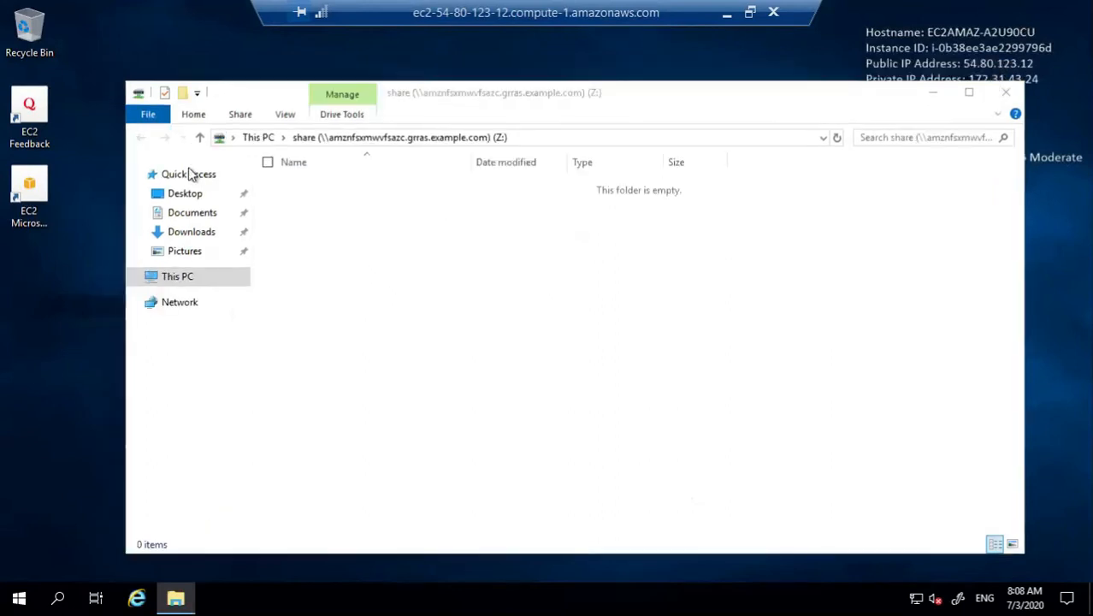
left_click(160, 280)
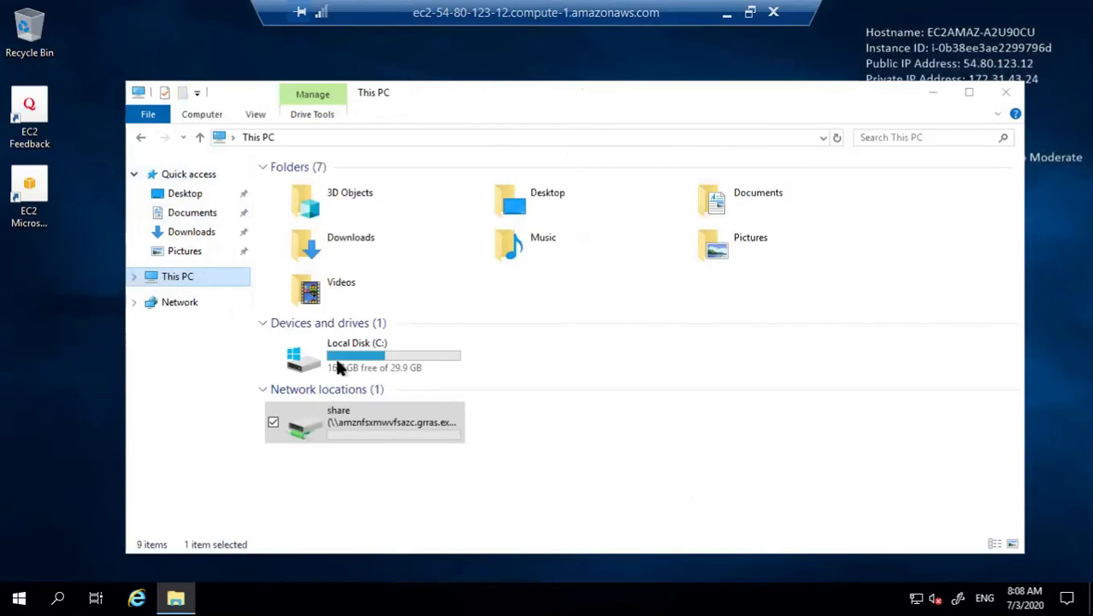
double_click(360, 429)
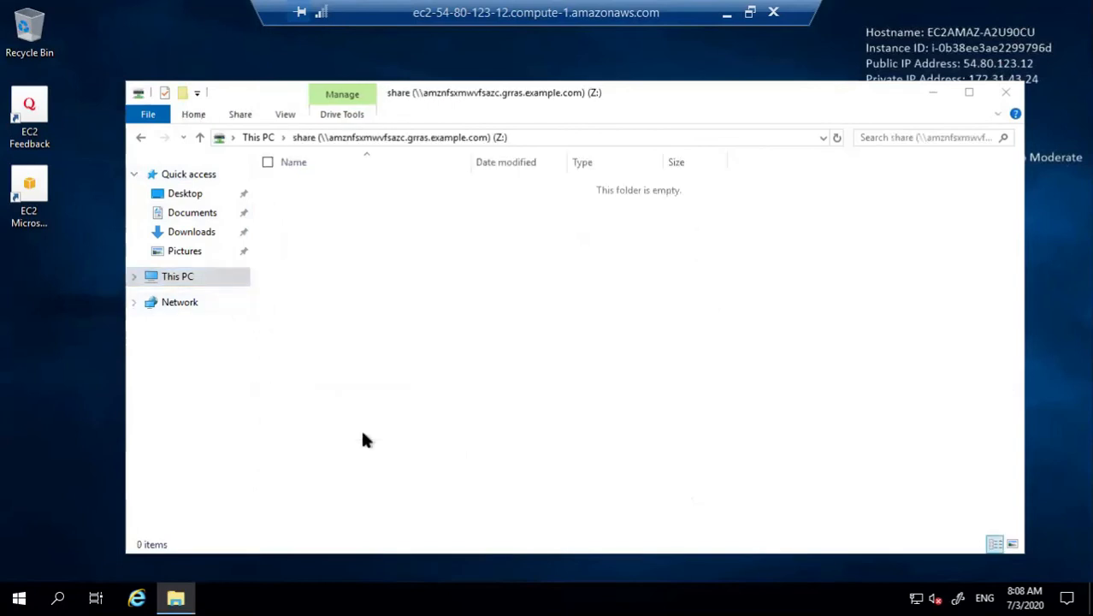
right_click(355, 348)
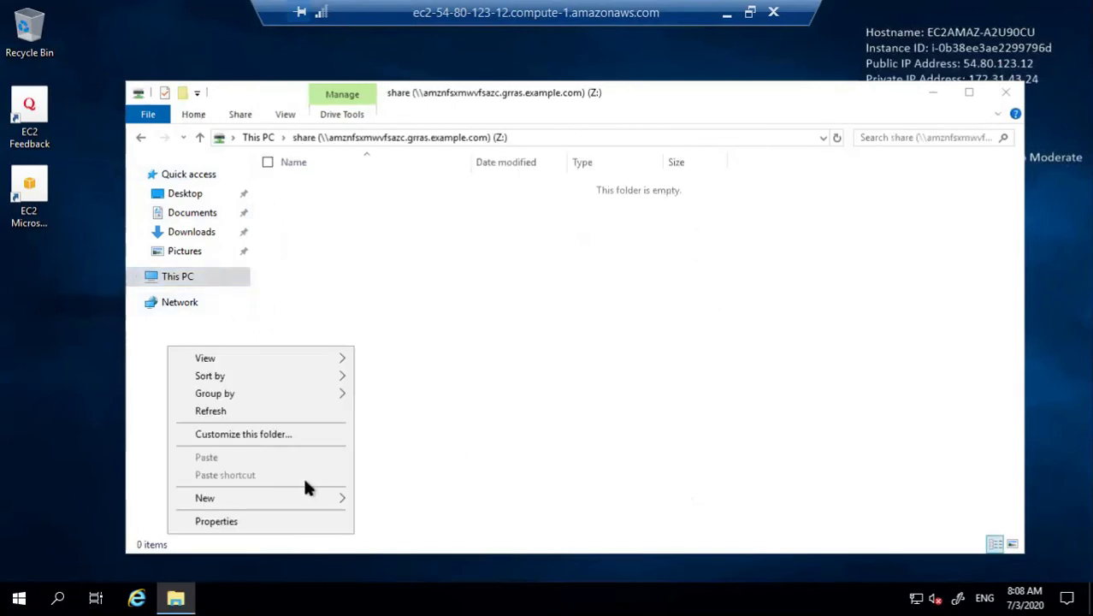
mouse_move(300, 498)
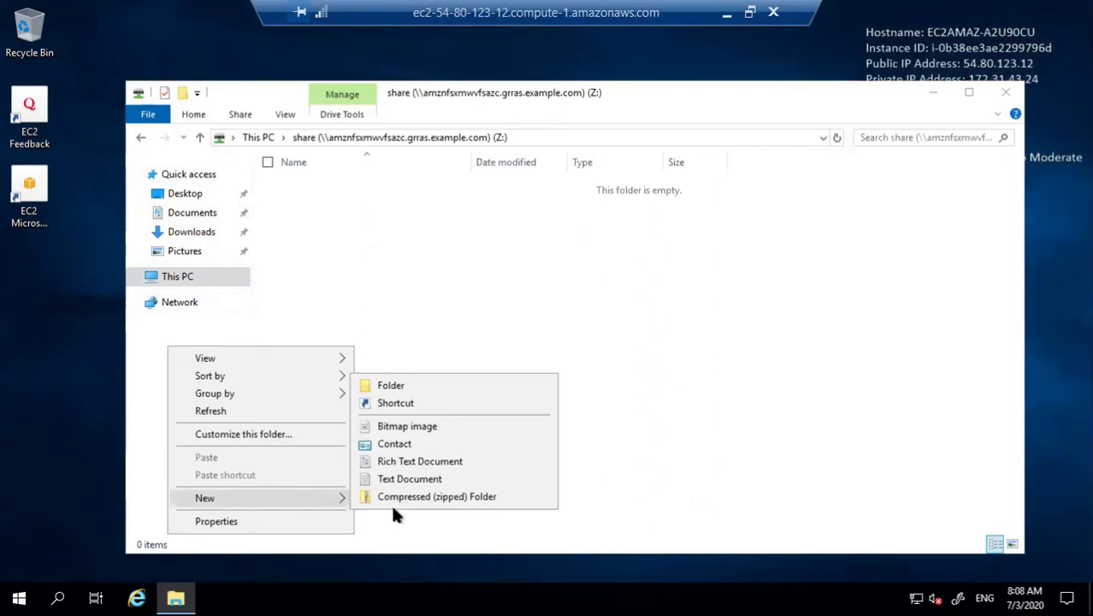
left_click(412, 390)
key("Return")
Step: Inside New folder, create a text document named test
double_click(371, 191)
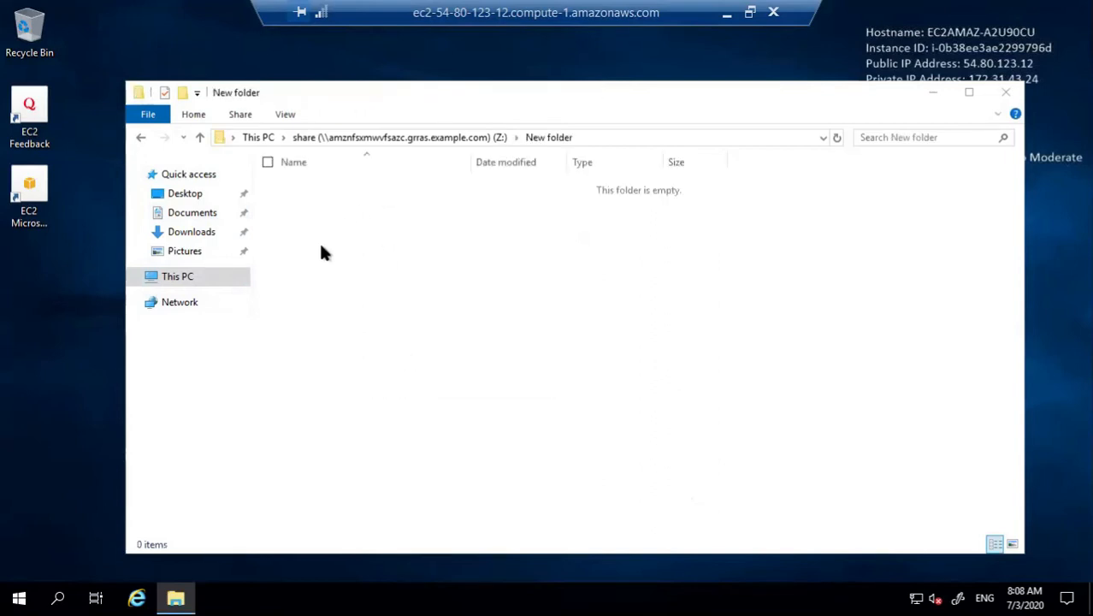
right_click(321, 247)
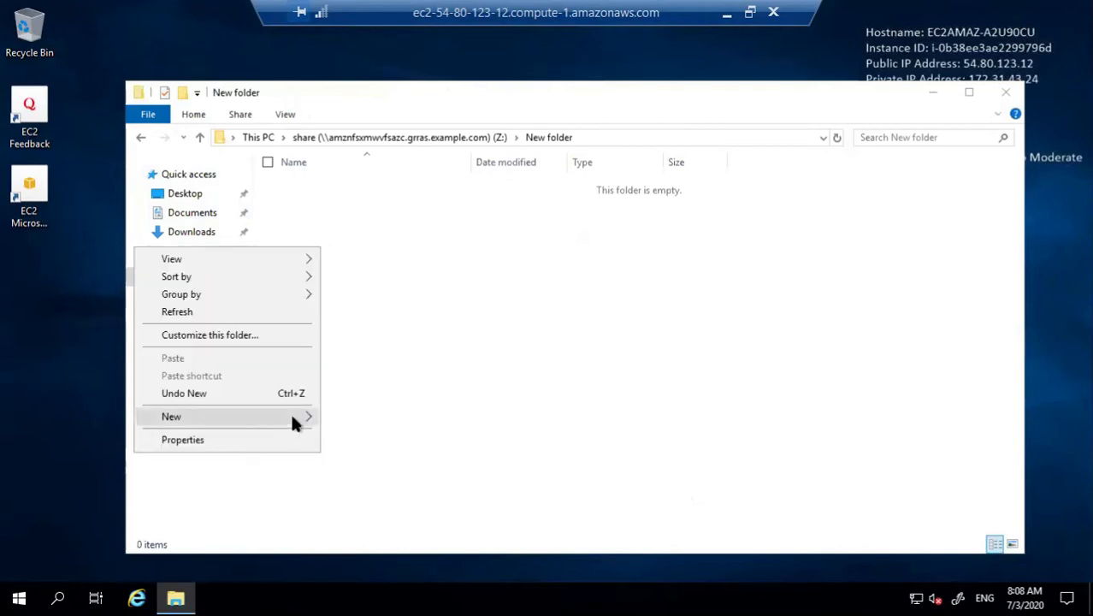
mouse_move(292, 417)
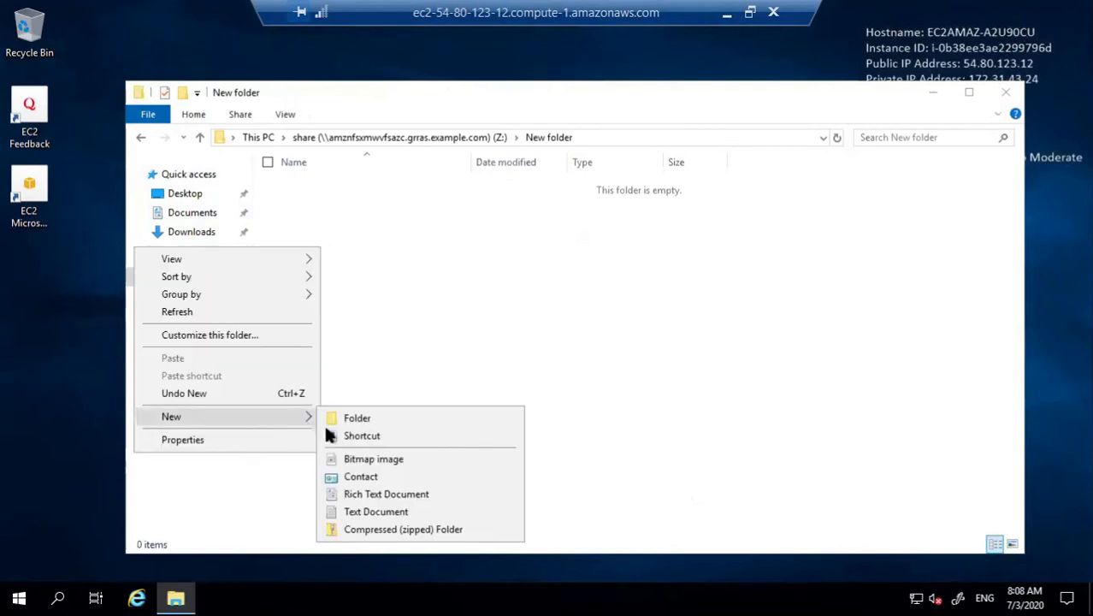
left_click(364, 514)
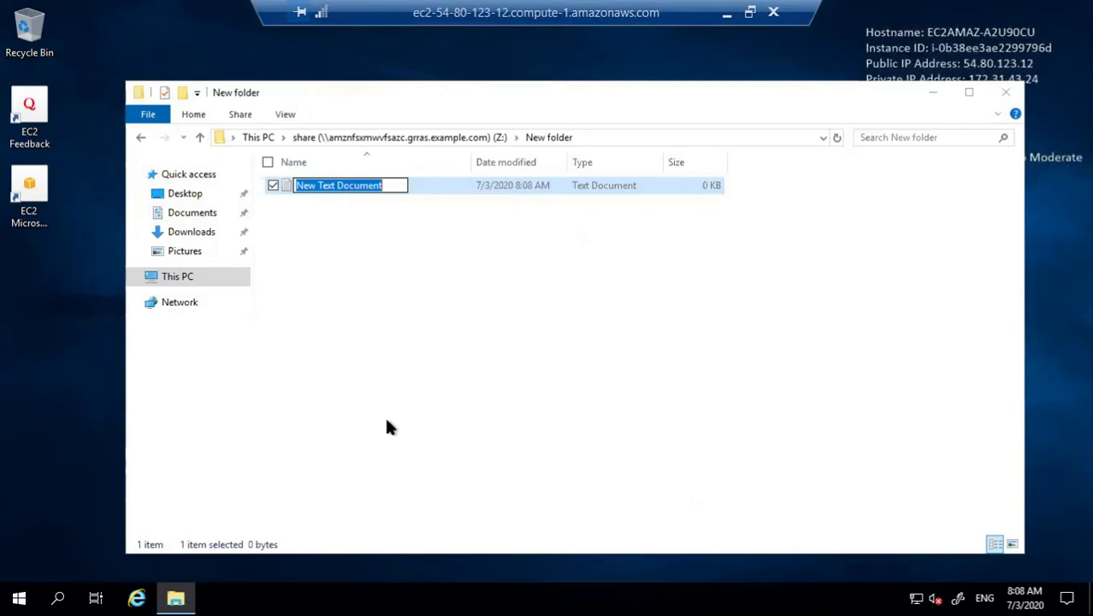
type("test")
key("Return")
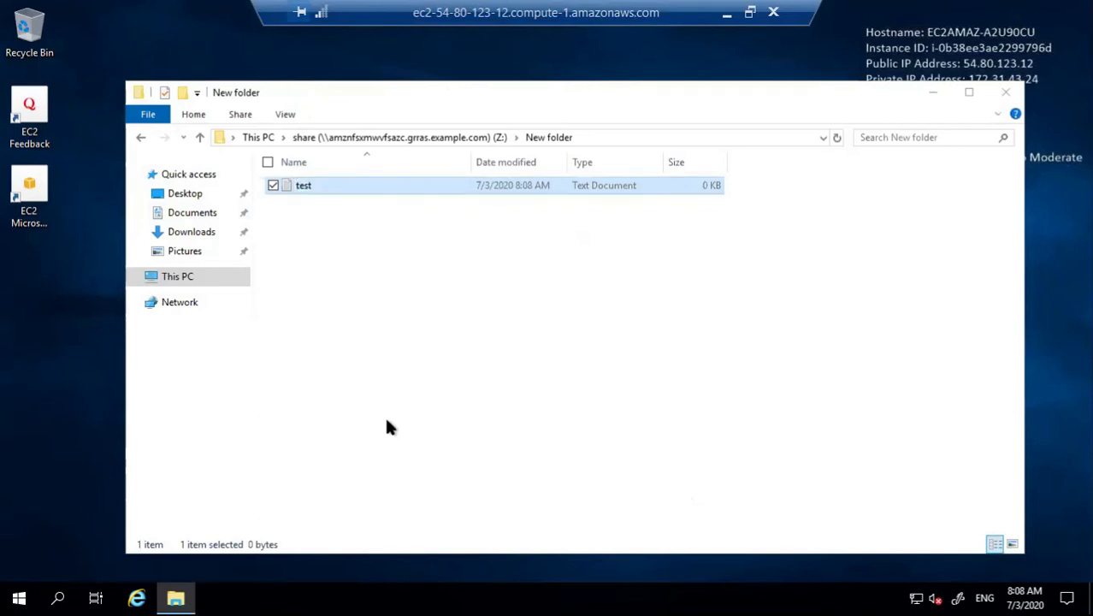
Step: Write 'test in windows server -2' into test, save it, and close Notepad
double_click(395, 190)
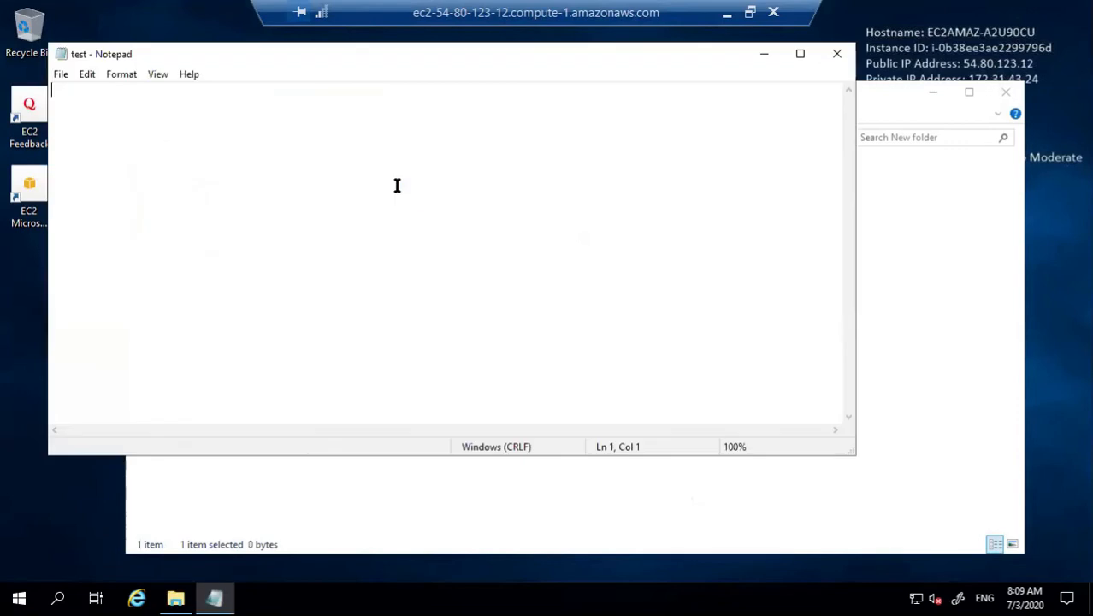
type("test in windows ser")
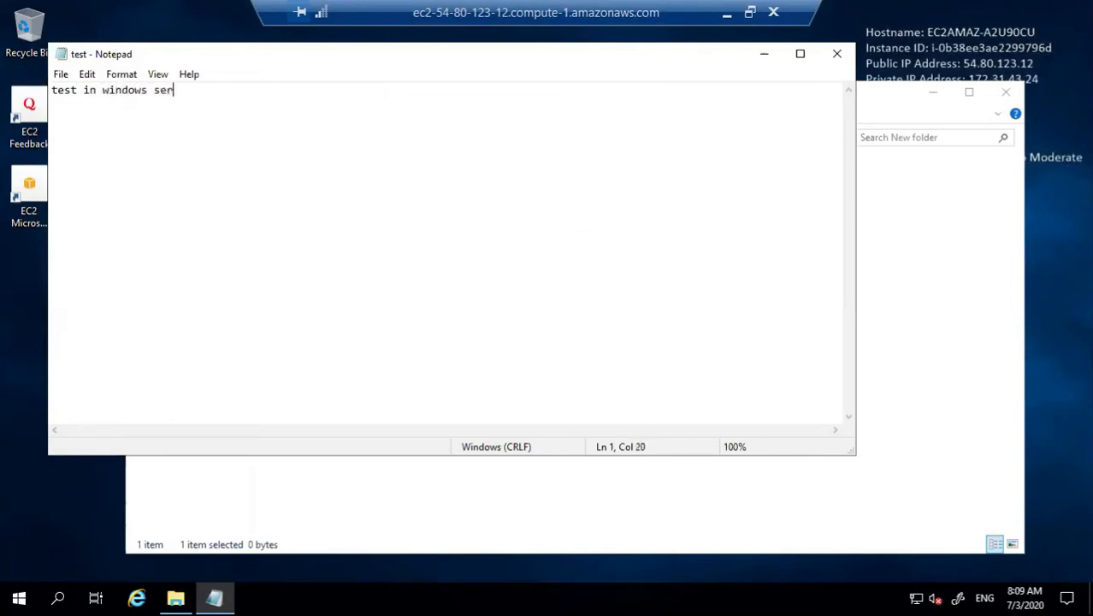
type("ver -2")
key("ctrl+s")
left_click(834, 54)
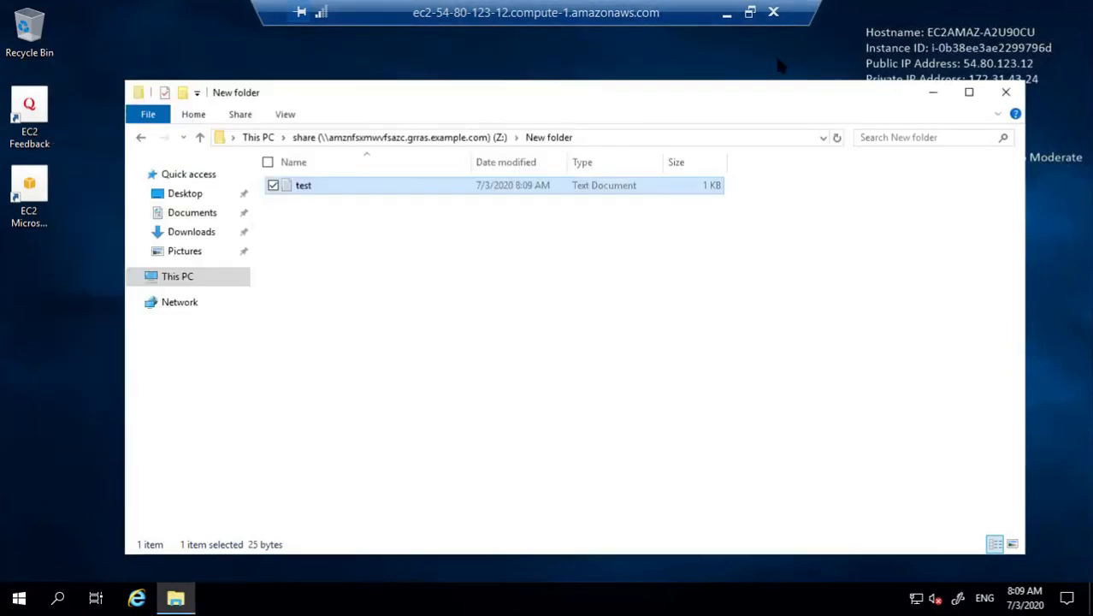
Step: Disconnect from Windows-2, select the Windows-1 instance, and download its RDP file
left_click(773, 12)
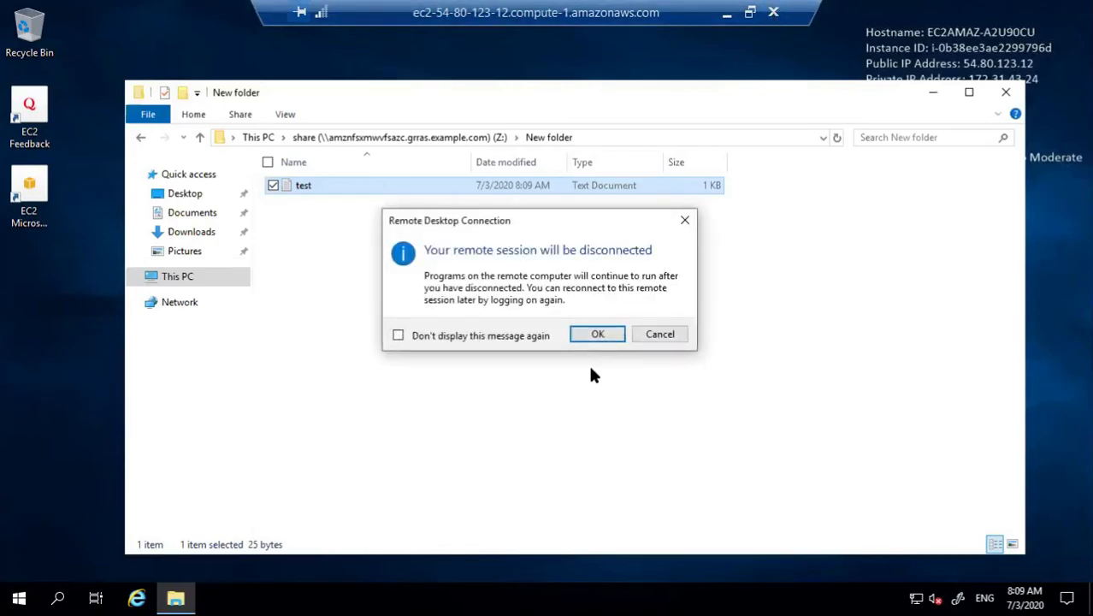
left_click(590, 337)
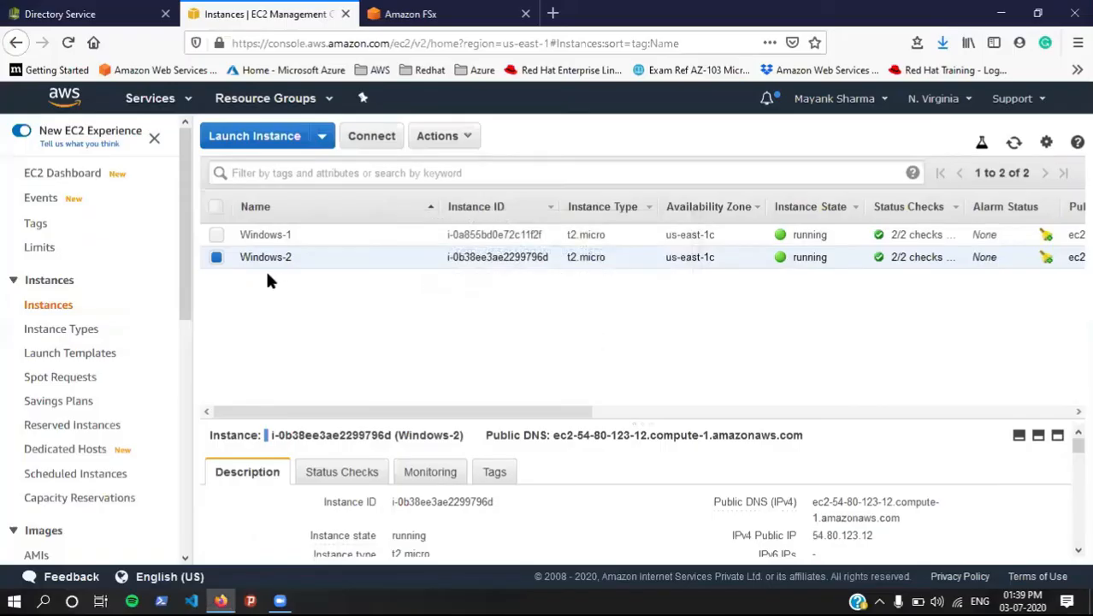
left_click(215, 257)
left_click(217, 234)
left_click(372, 136)
left_click(556, 306)
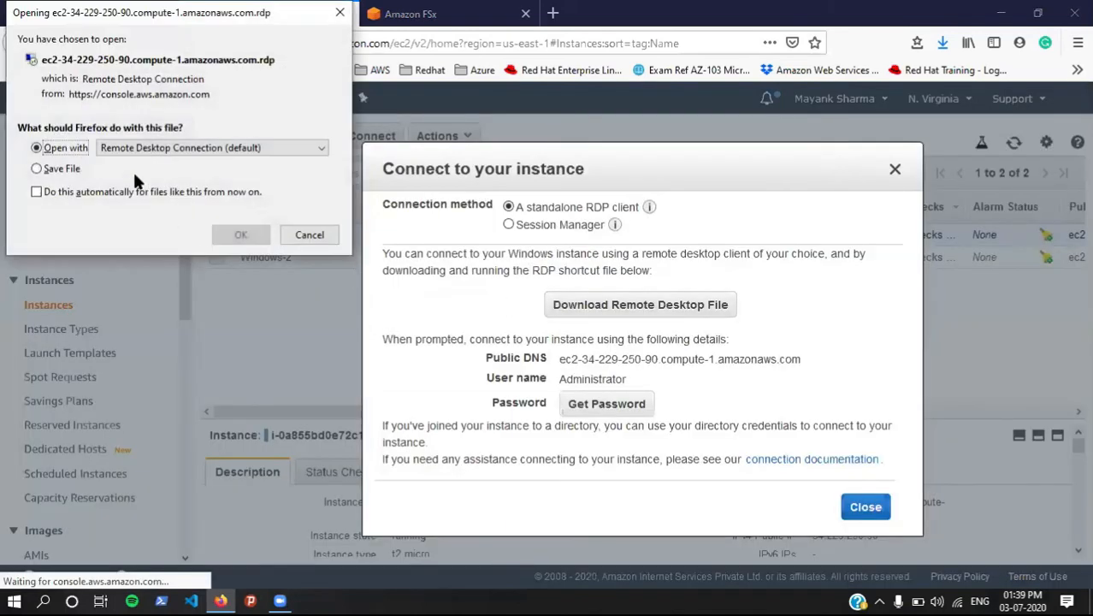
Step: Launch the Windows-1 RDP file and log in with the decrypted Administrator password, accepting the warnings
left_click(239, 236)
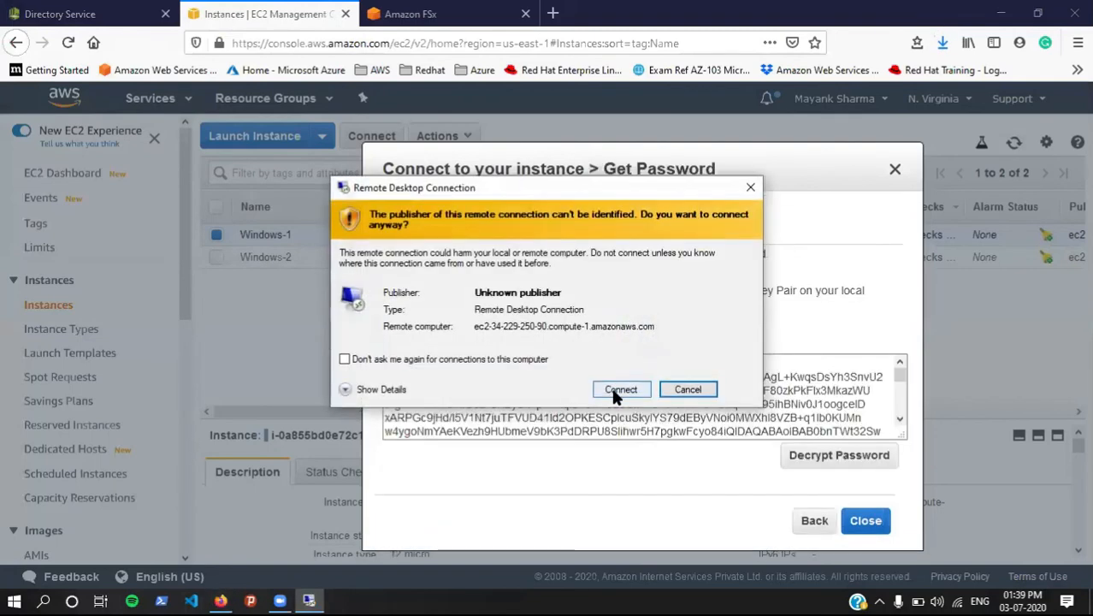
left_click(612, 387)
left_click(833, 457)
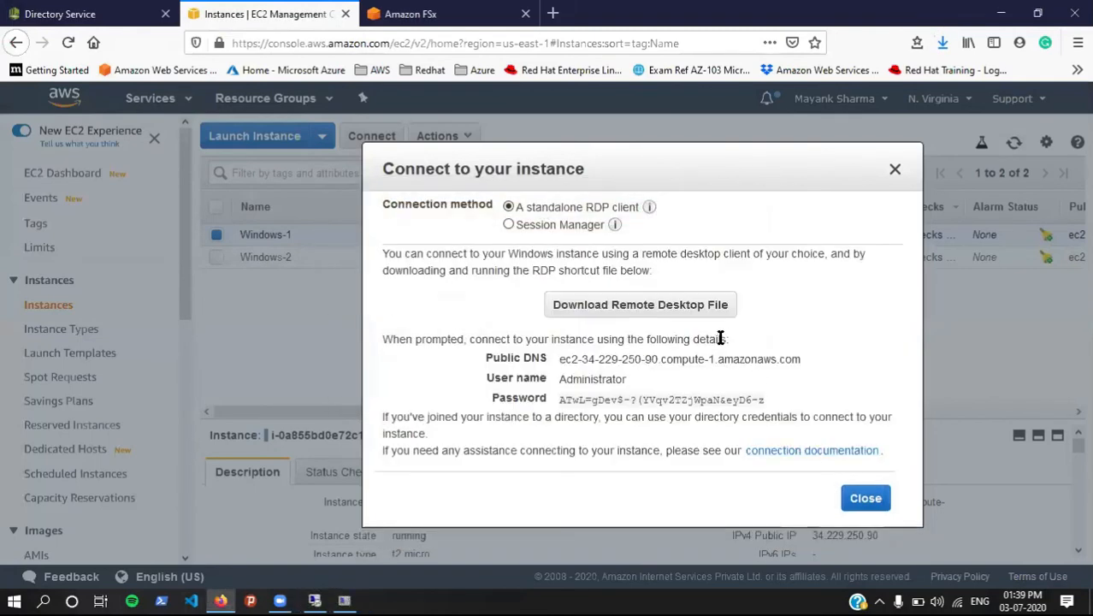
left_click(773, 400)
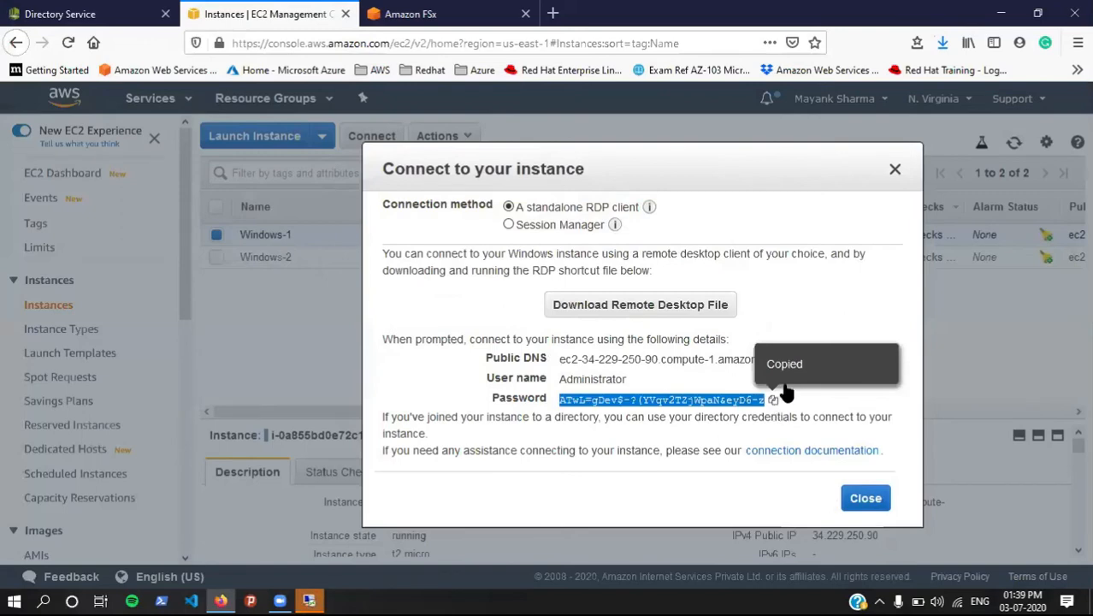
left_click(895, 169)
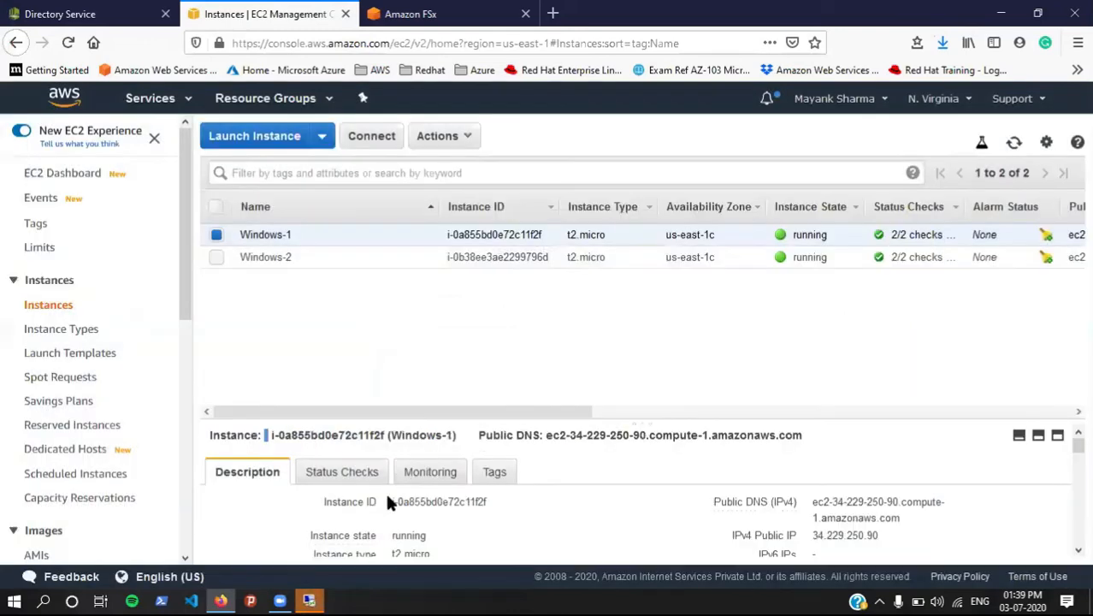
left_click(307, 595)
key("ctrl+v")
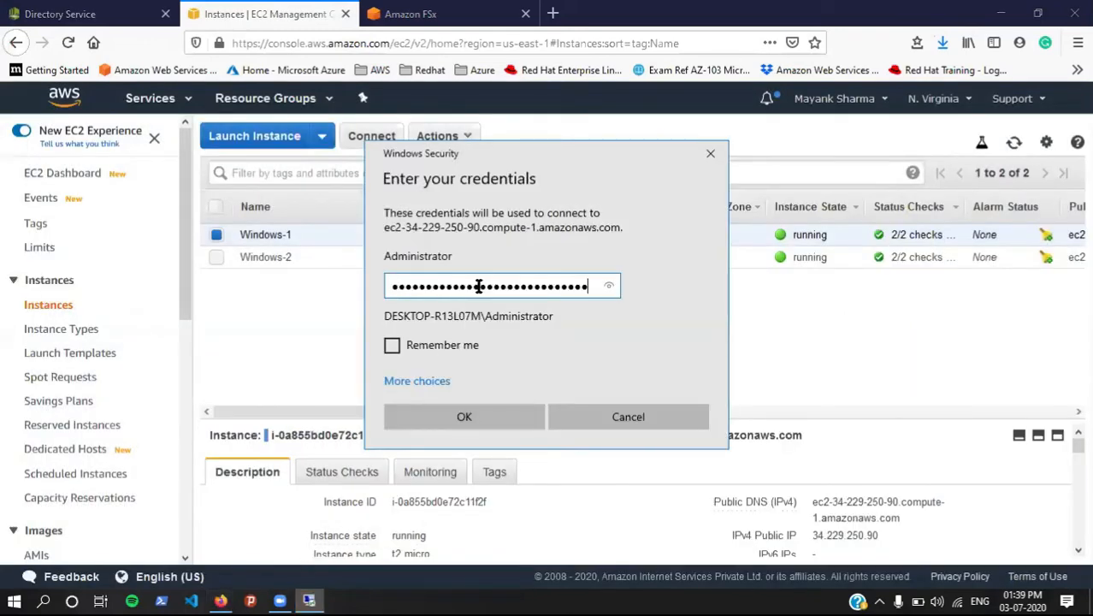
left_click(459, 414)
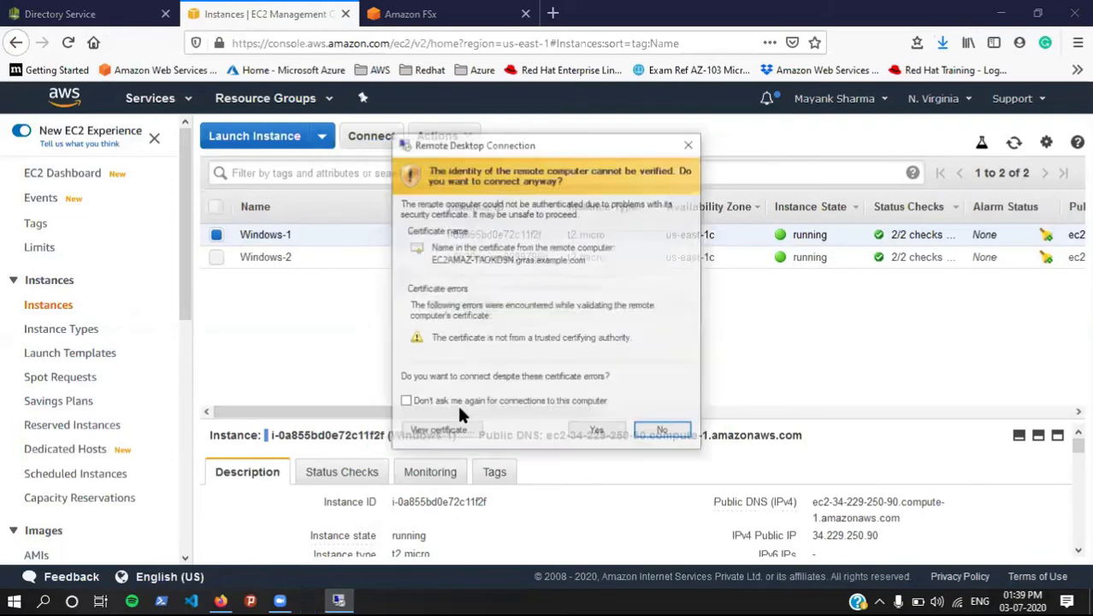
left_click(606, 429)
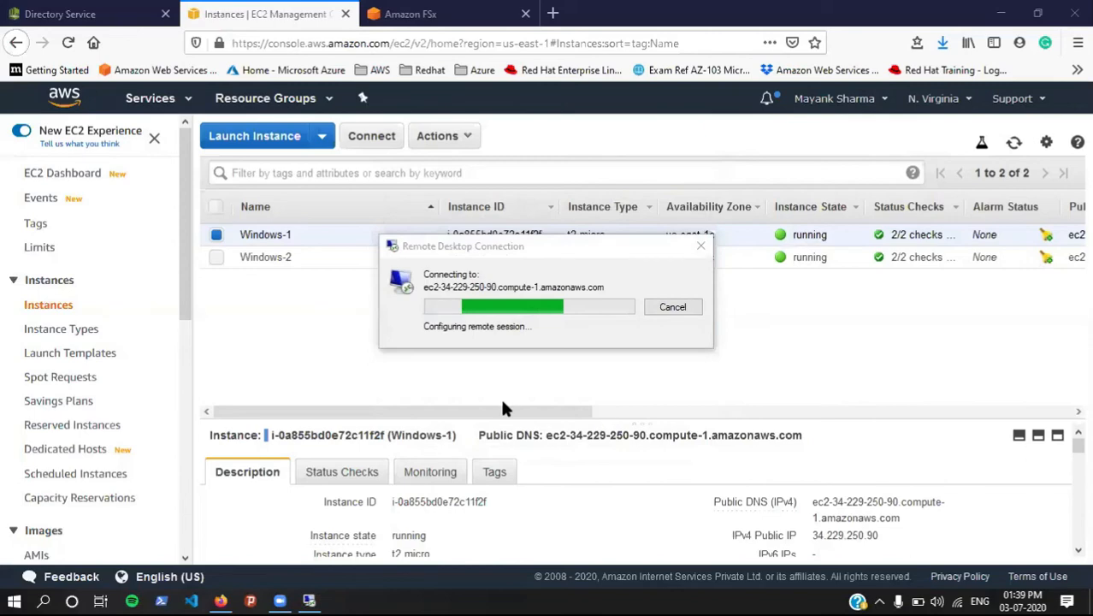
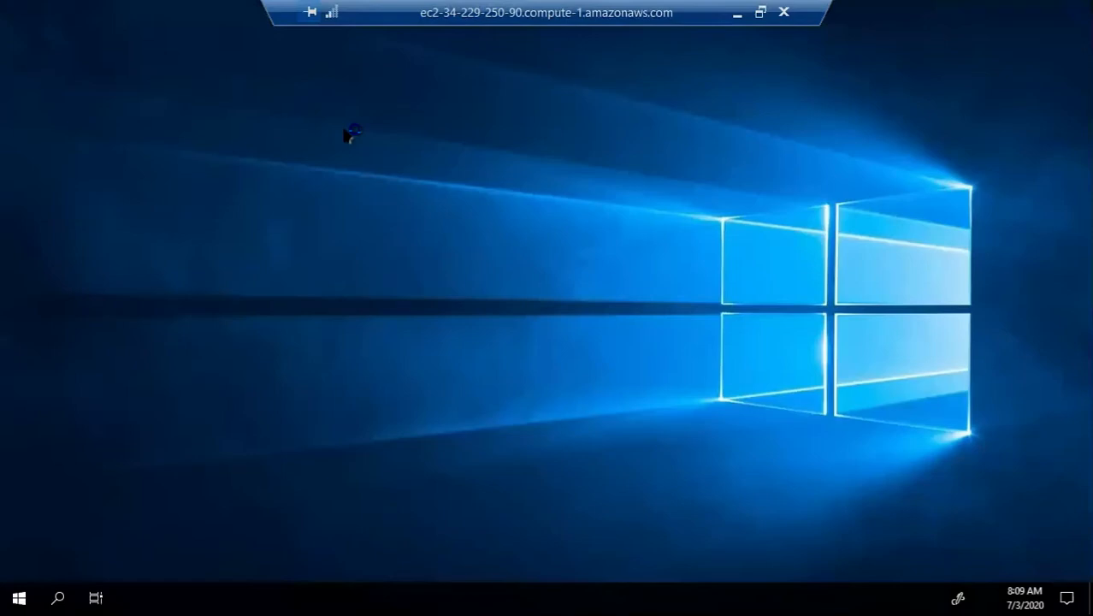
Step: Copy the FSx file system's DNS name from the Amazon FSx console
left_click(737, 13)
left_click(380, 13)
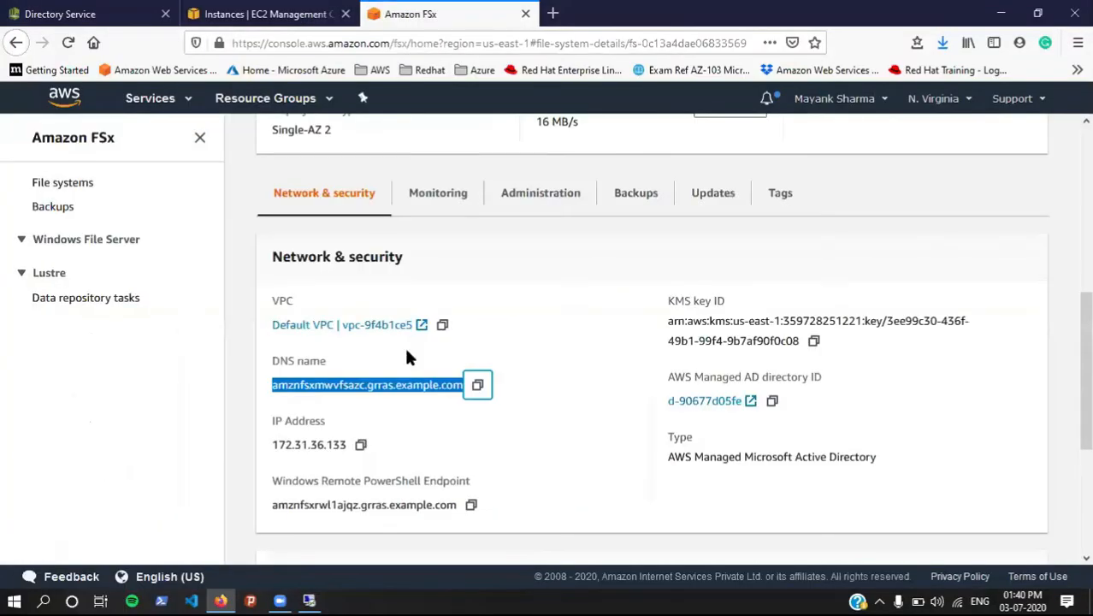
left_click(477, 385)
Step: On the remote Windows server, open File Explorer on This PC and check its system properties
left_click(309, 600)
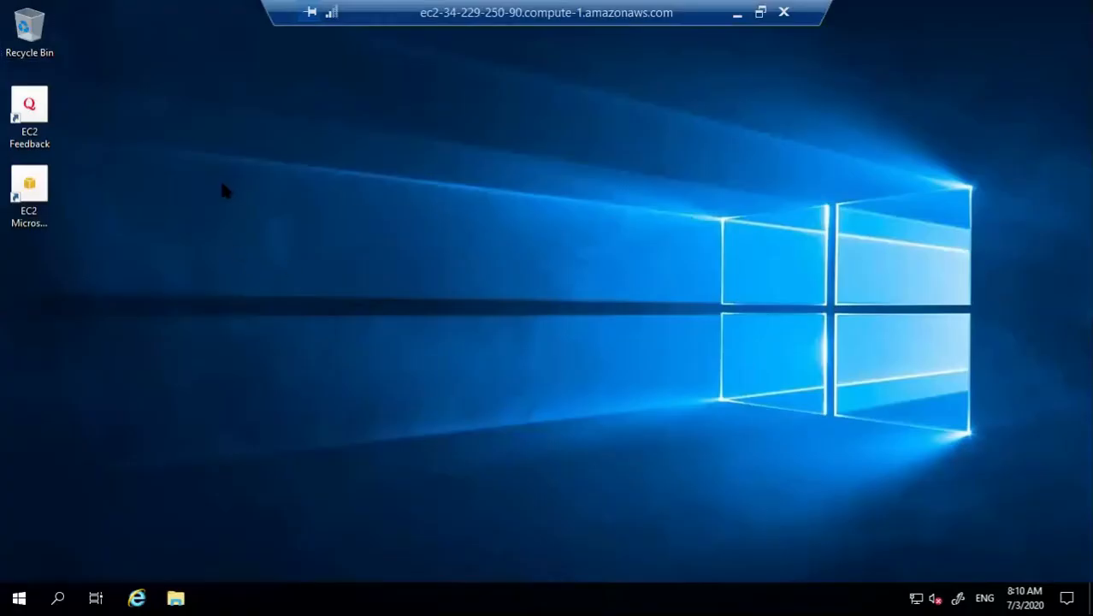
key("super+e")
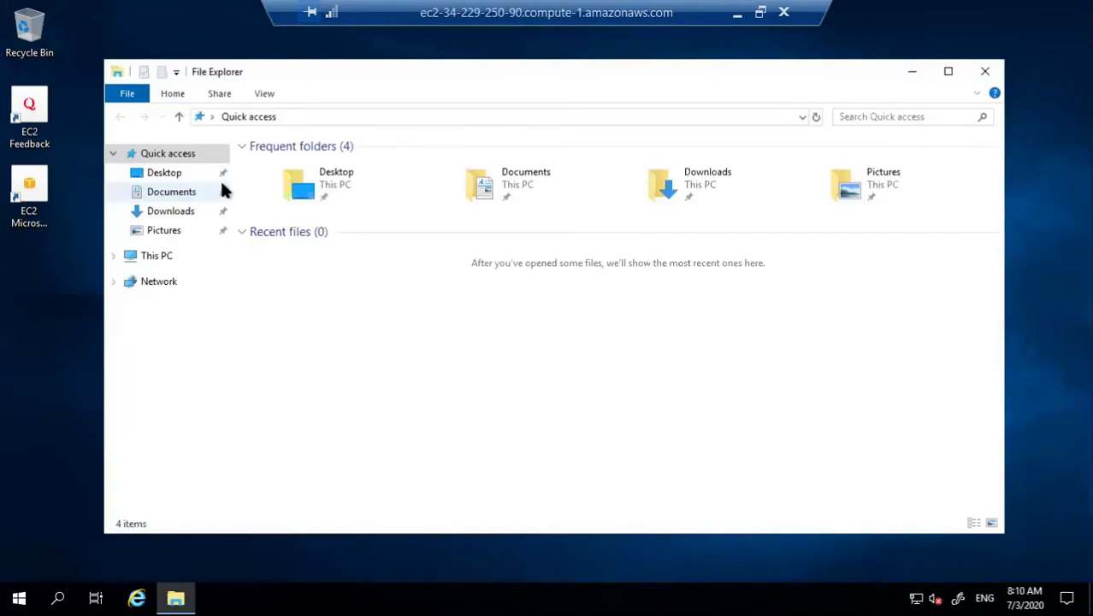
left_click(154, 259)
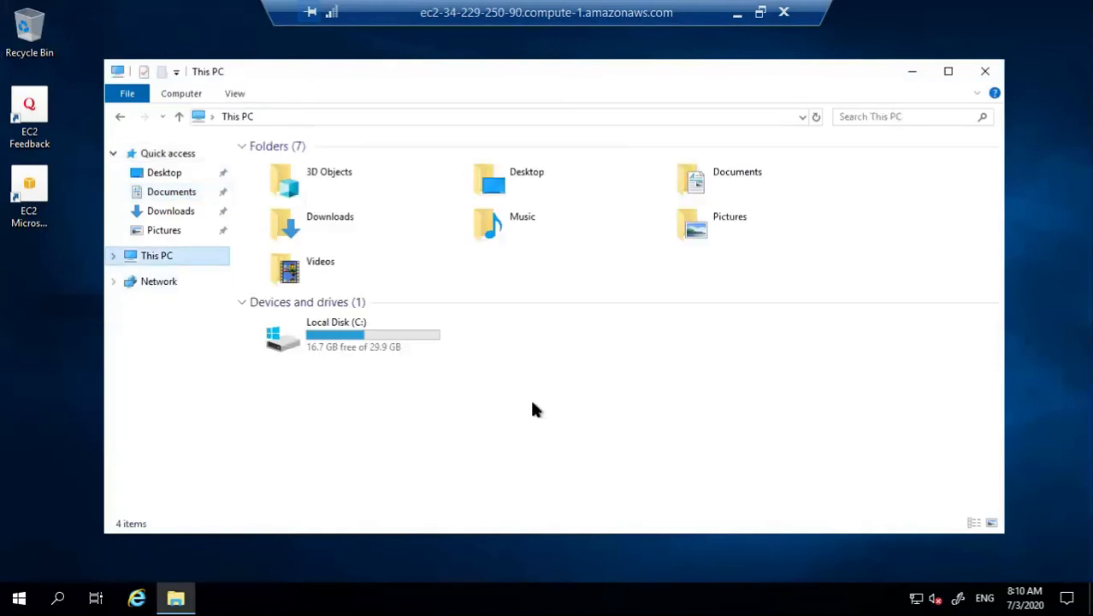
right_click(617, 400)
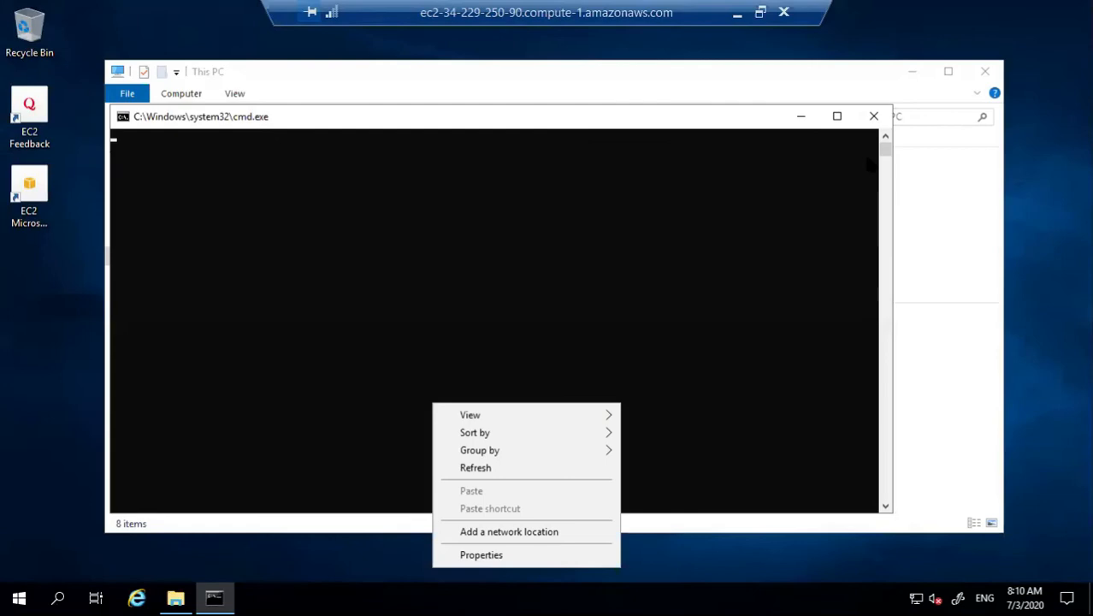
left_click(876, 117)
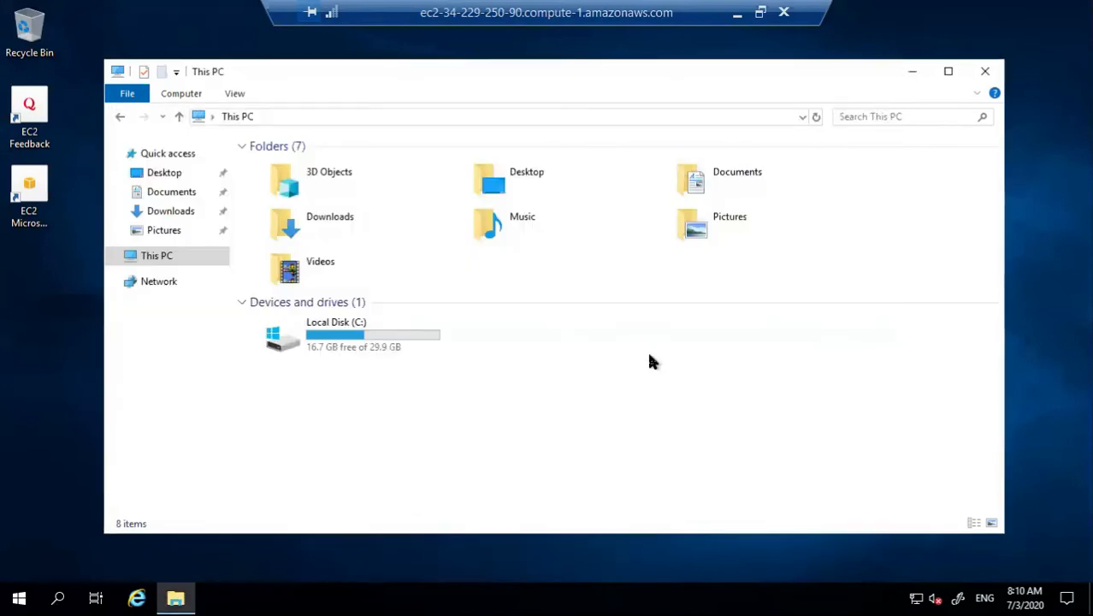
right_click(604, 406)
left_click(566, 554)
Step: Browse to \\<FSx DNS name> and enter the admin user name and password, remembering the credentials
left_click(295, 117)
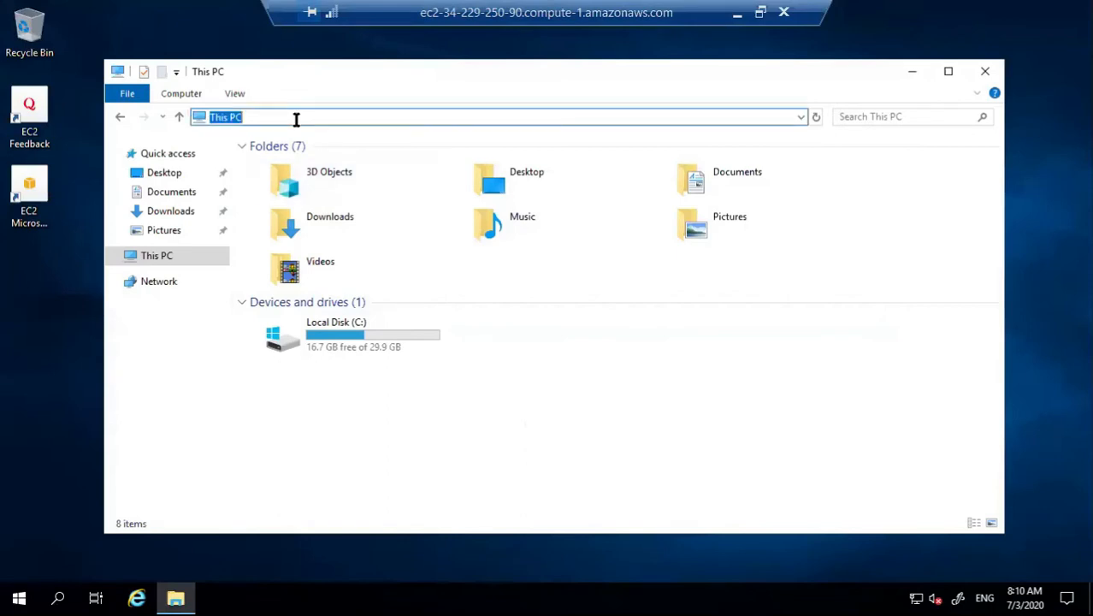
type("\\\\")
key("ctrl+v")
key("Return")
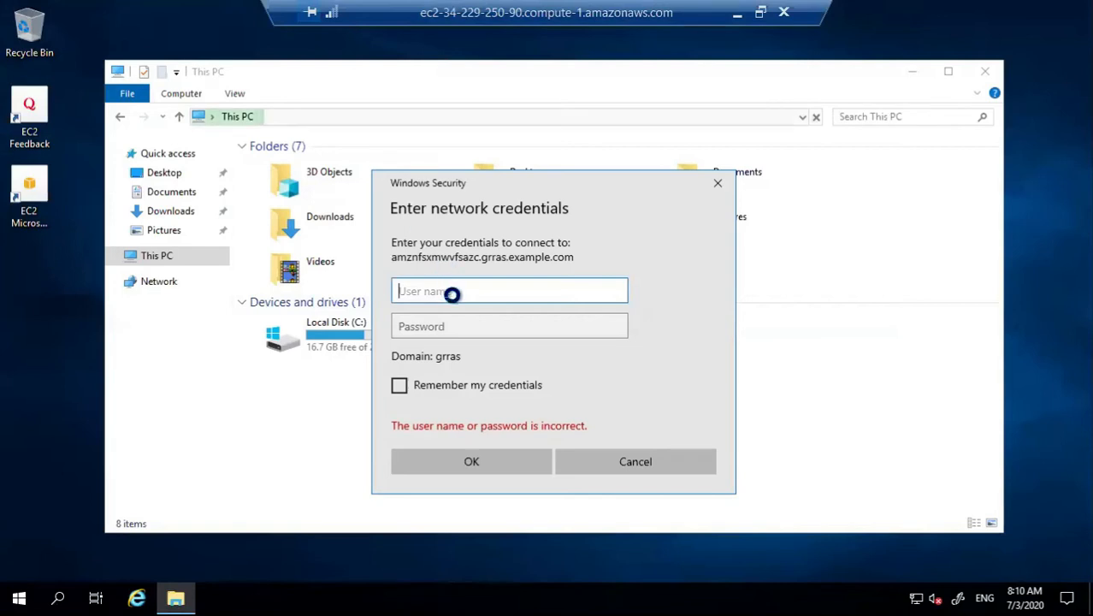
type("admin")
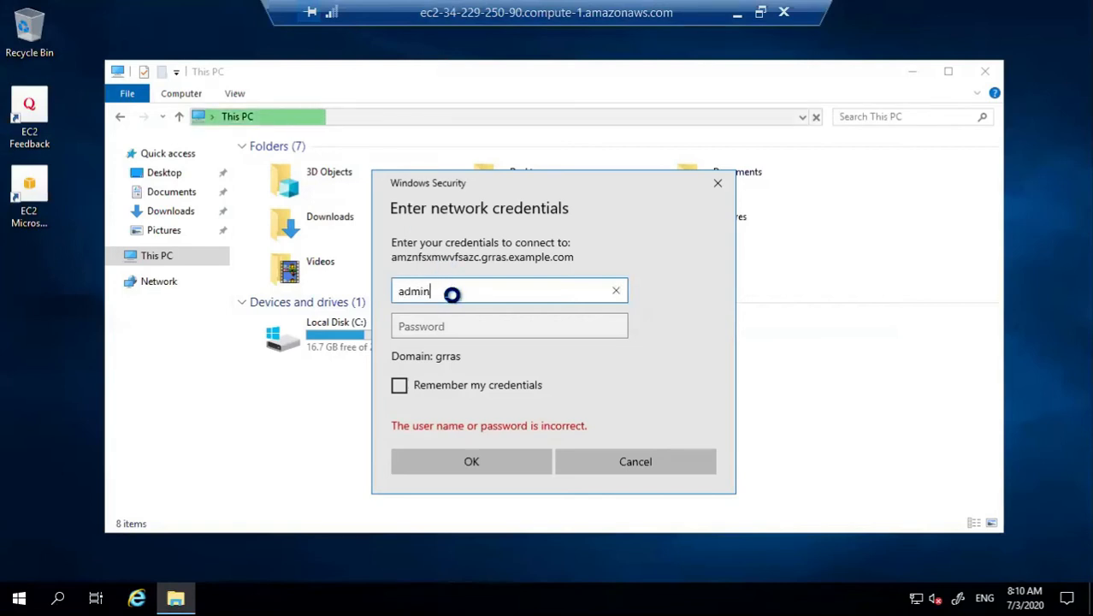
key("Tab")
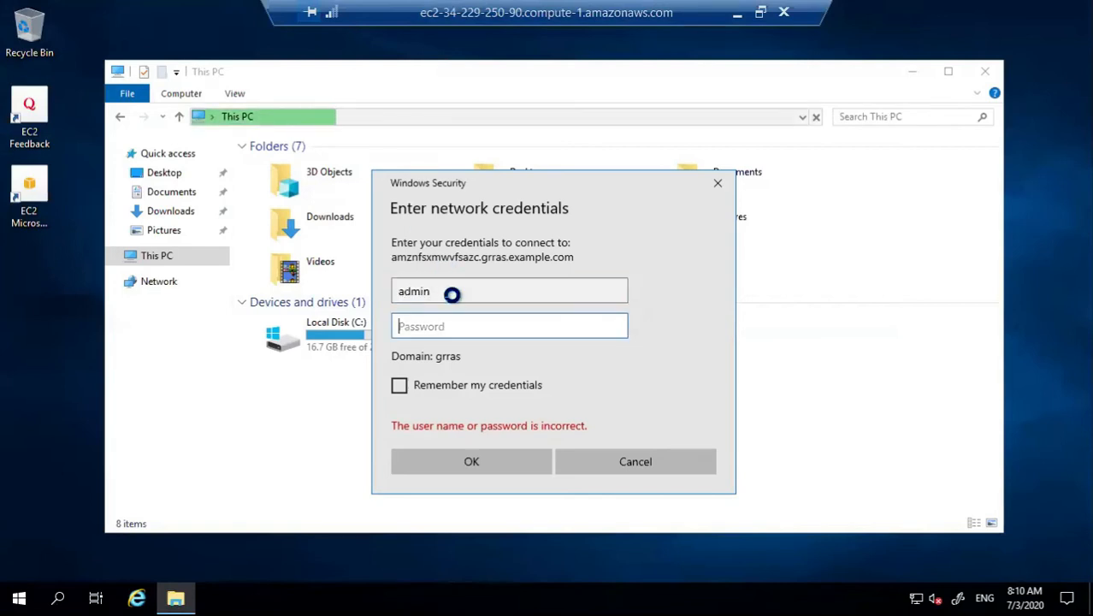
type("•")
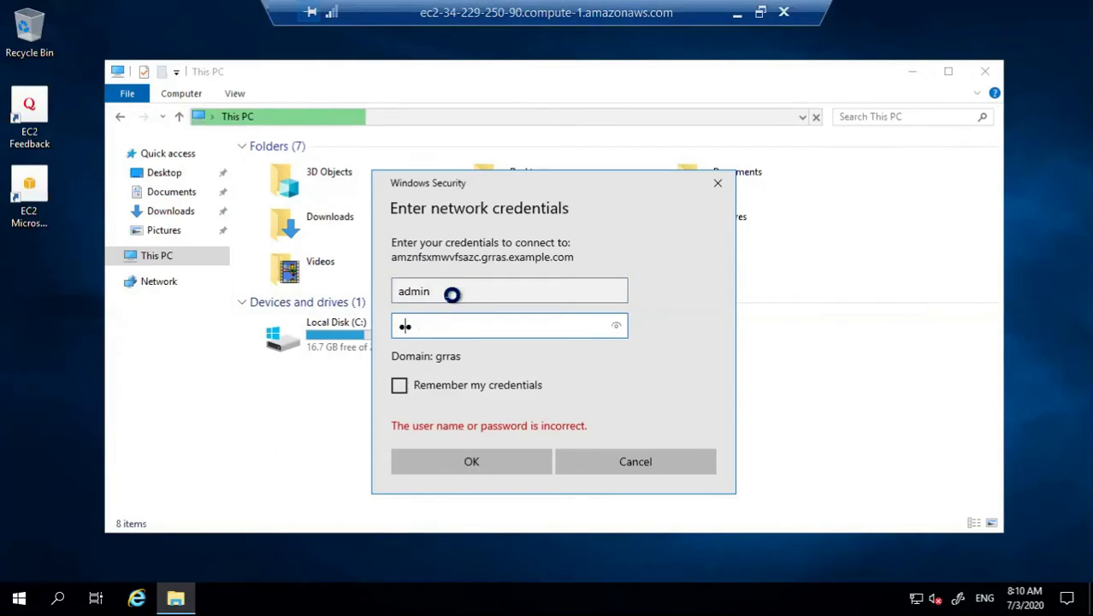
type("••••••")
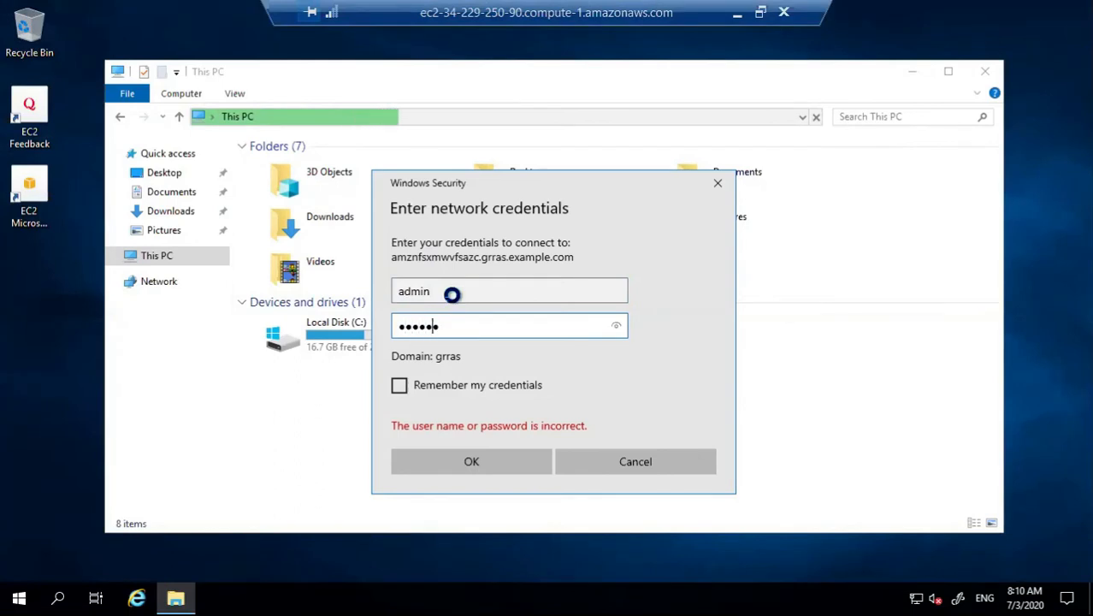
type("•••••")
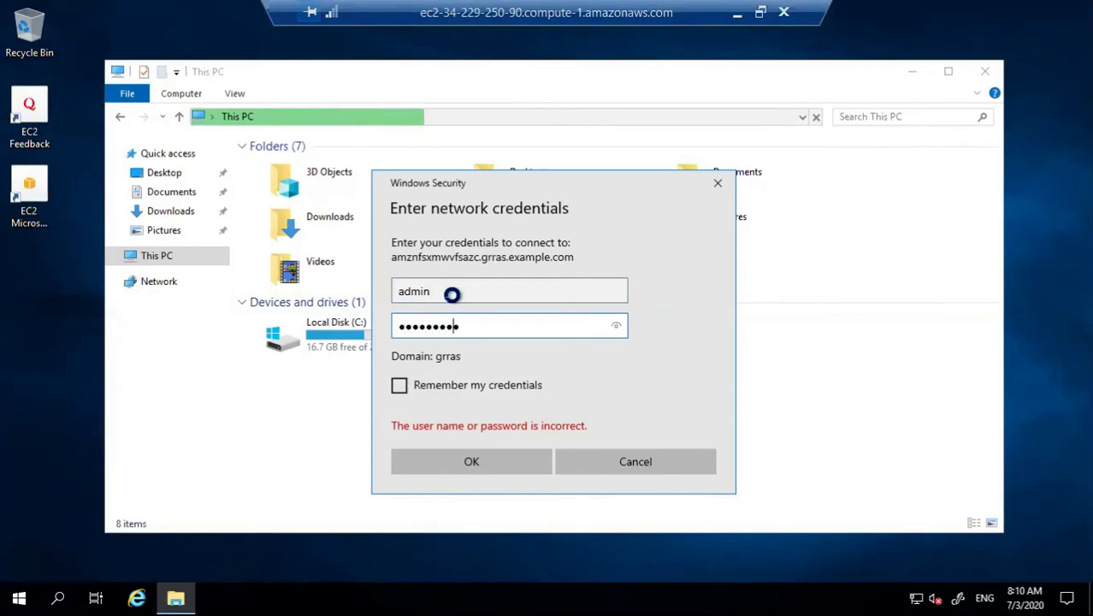
type("•")
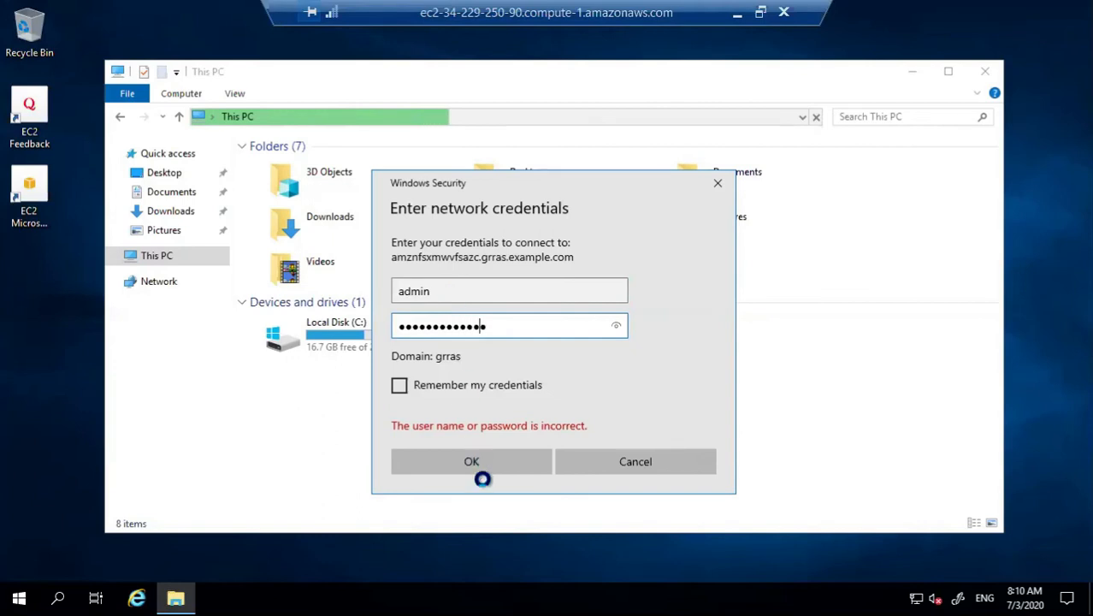
left_click(460, 386)
Step: Connect to the FSx server and check the test file inside share > New folder
left_click(464, 459)
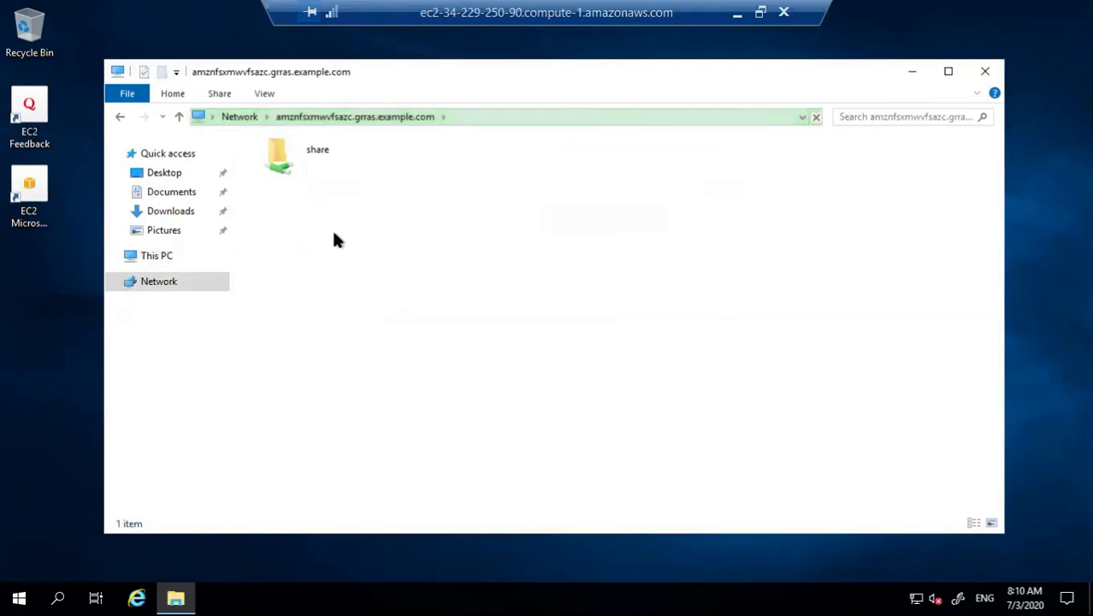
double_click(312, 165)
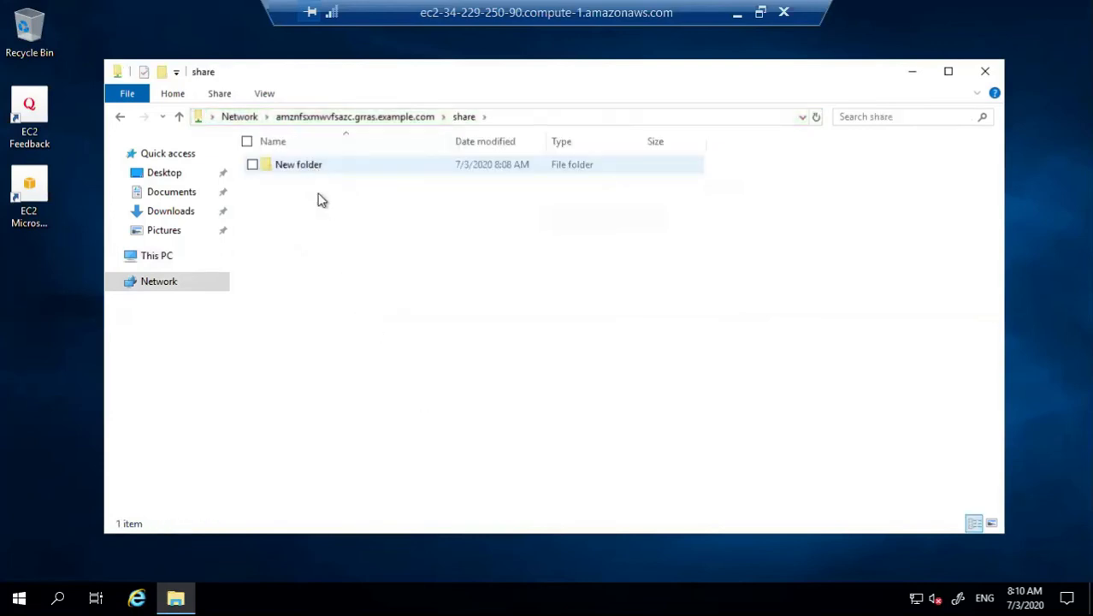
double_click(335, 172)
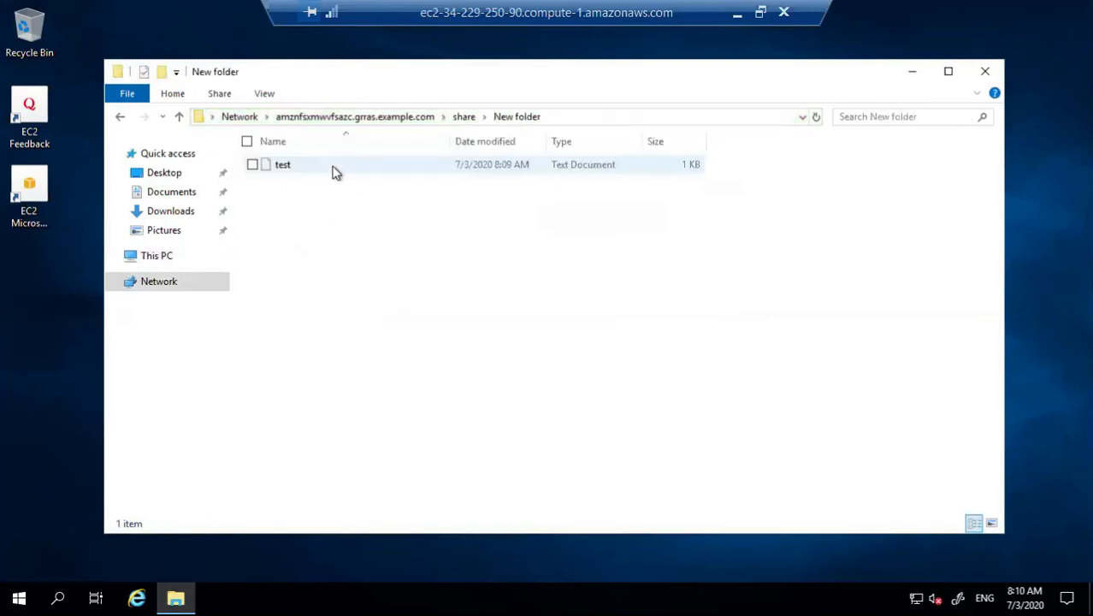
double_click(335, 170)
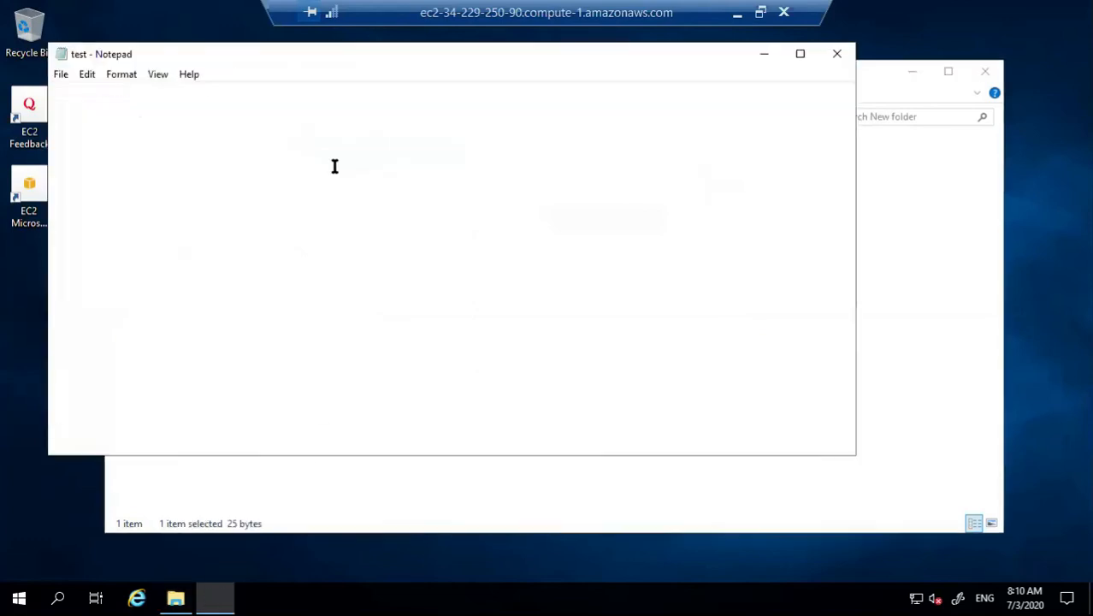
left_click(837, 55)
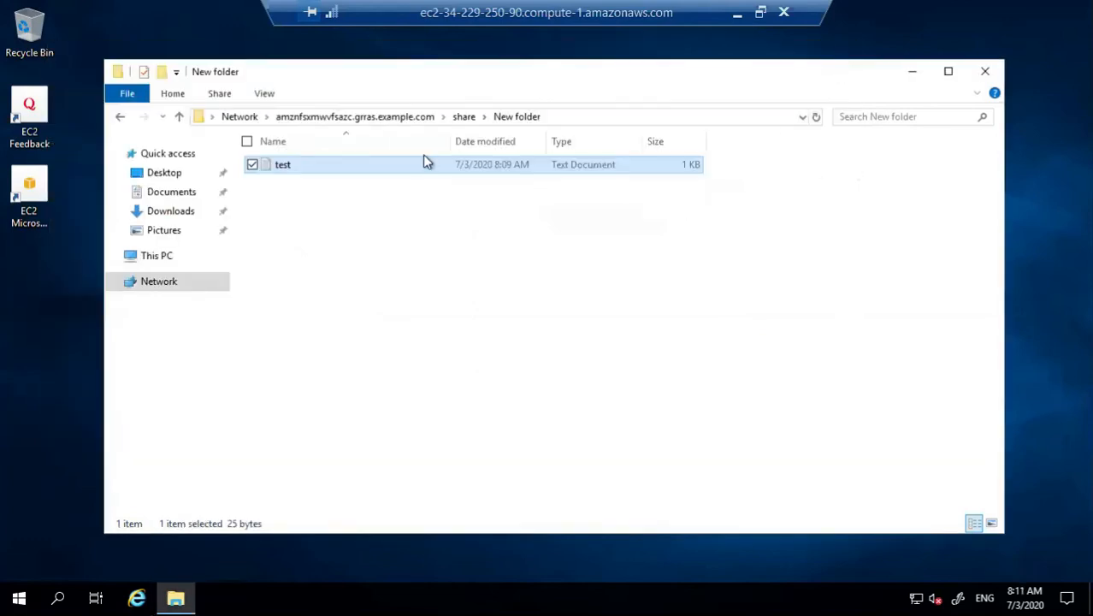
Step: Map the share as network drive Z:, open it from This PC, then close Explorer
left_click(369, 119)
right_click(330, 152)
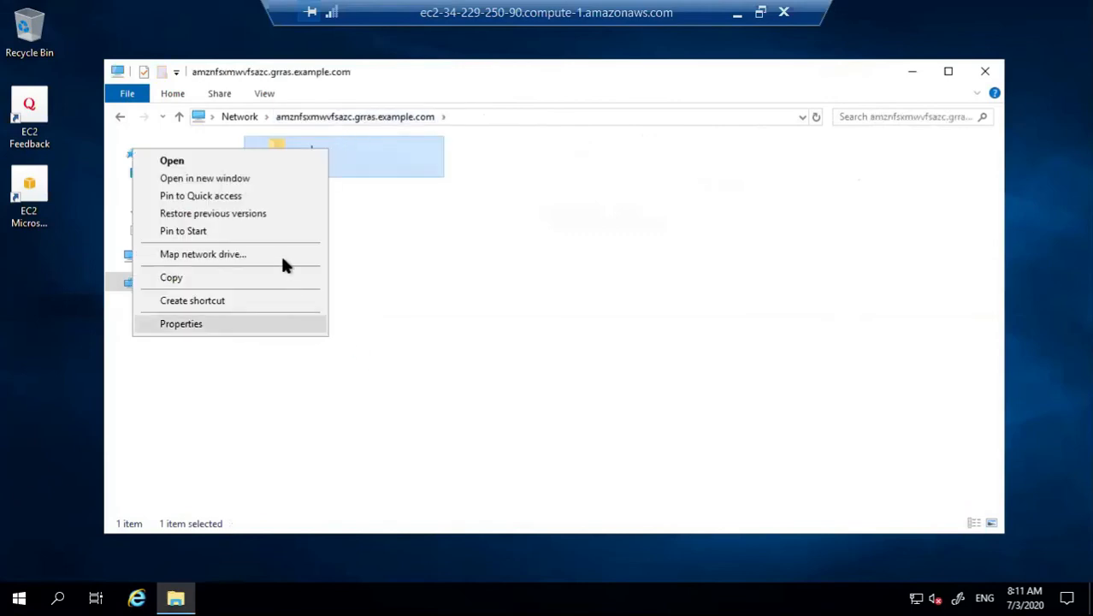
left_click(283, 257)
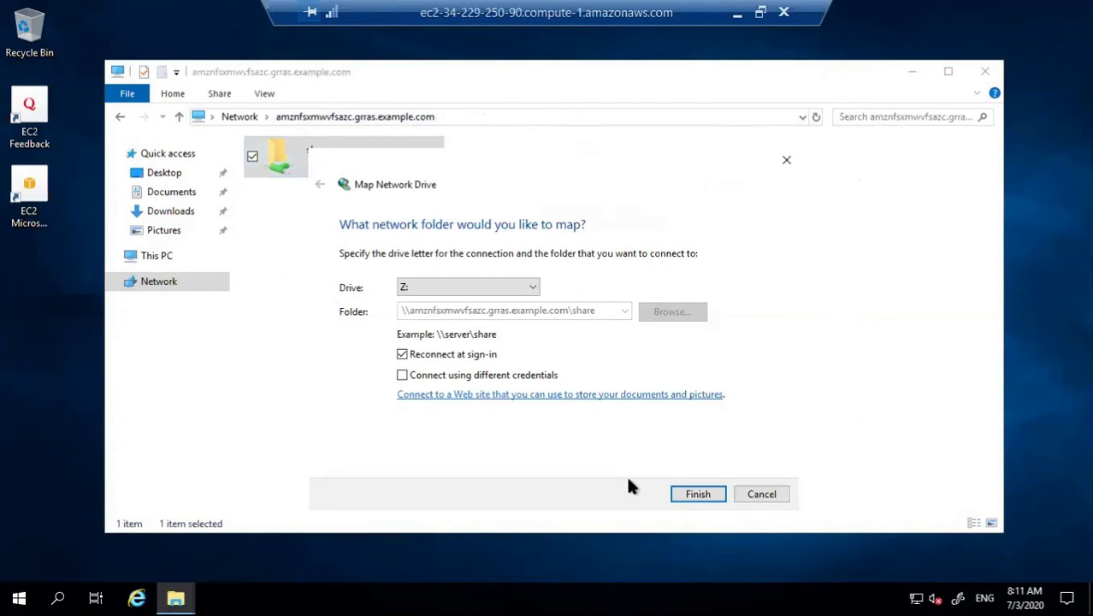
left_click(697, 494)
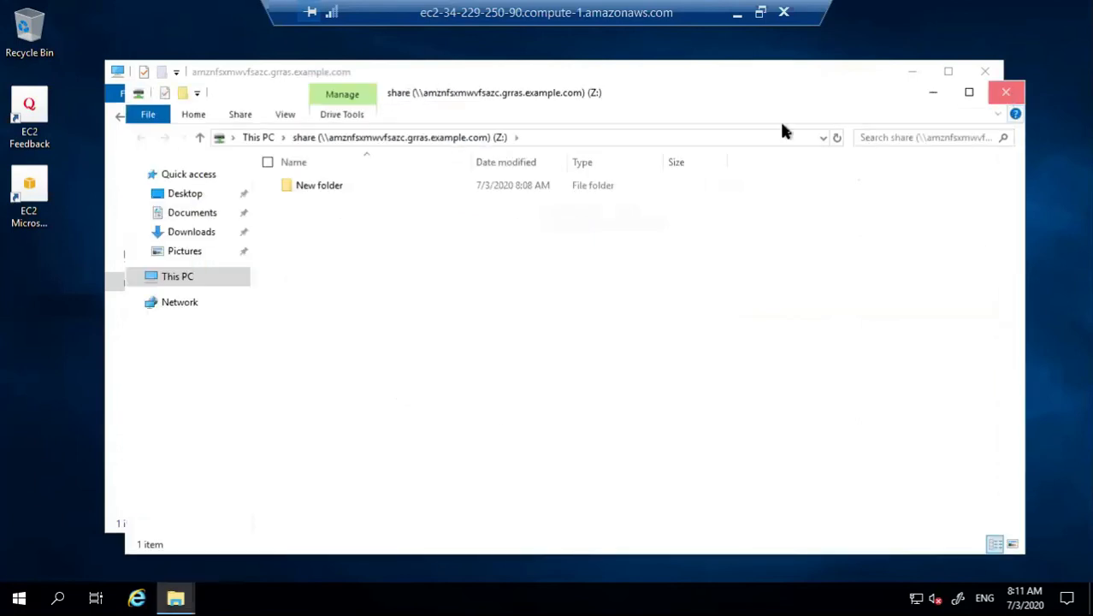
left_click(1006, 92)
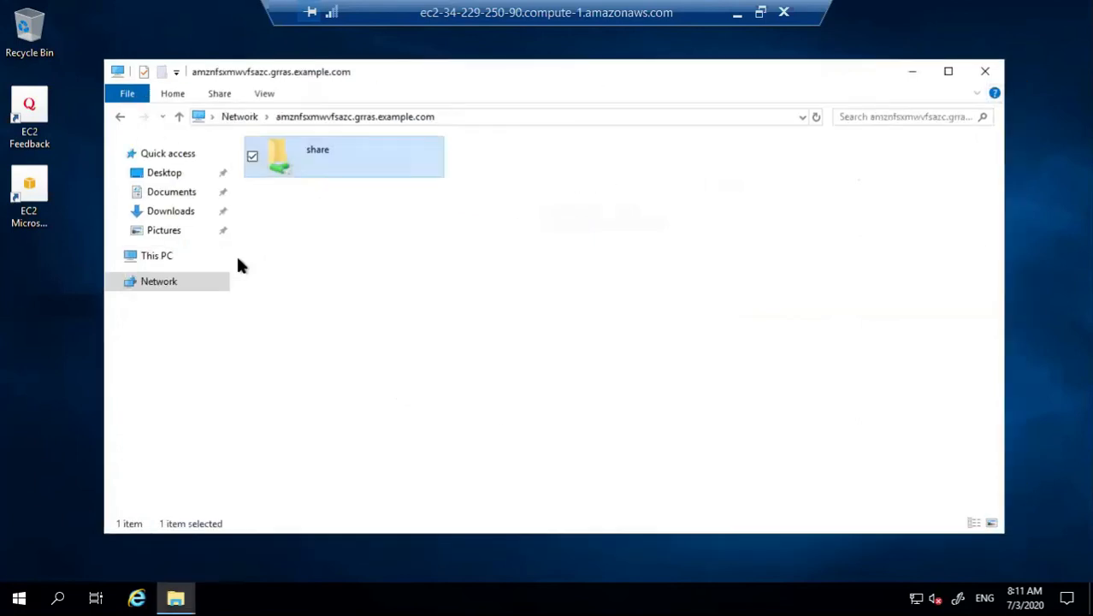
left_click(159, 257)
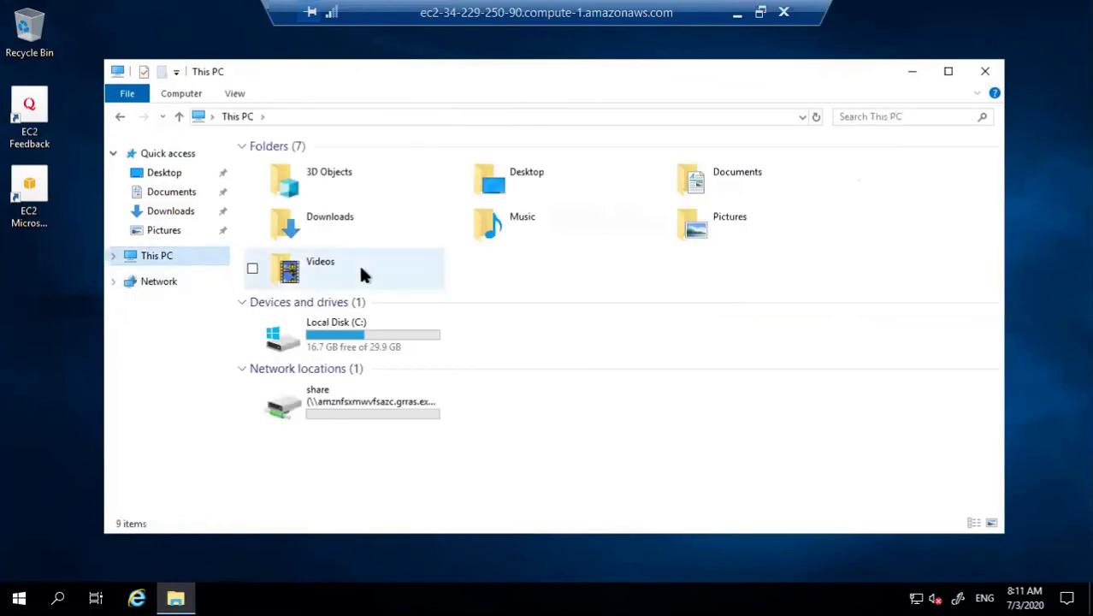
double_click(354, 419)
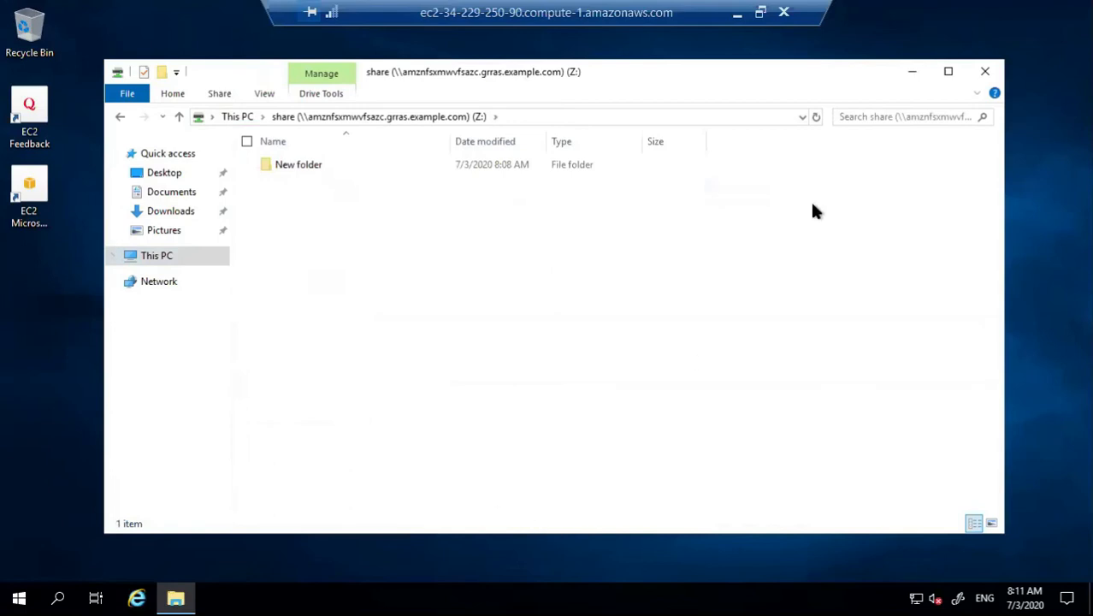
left_click(982, 72)
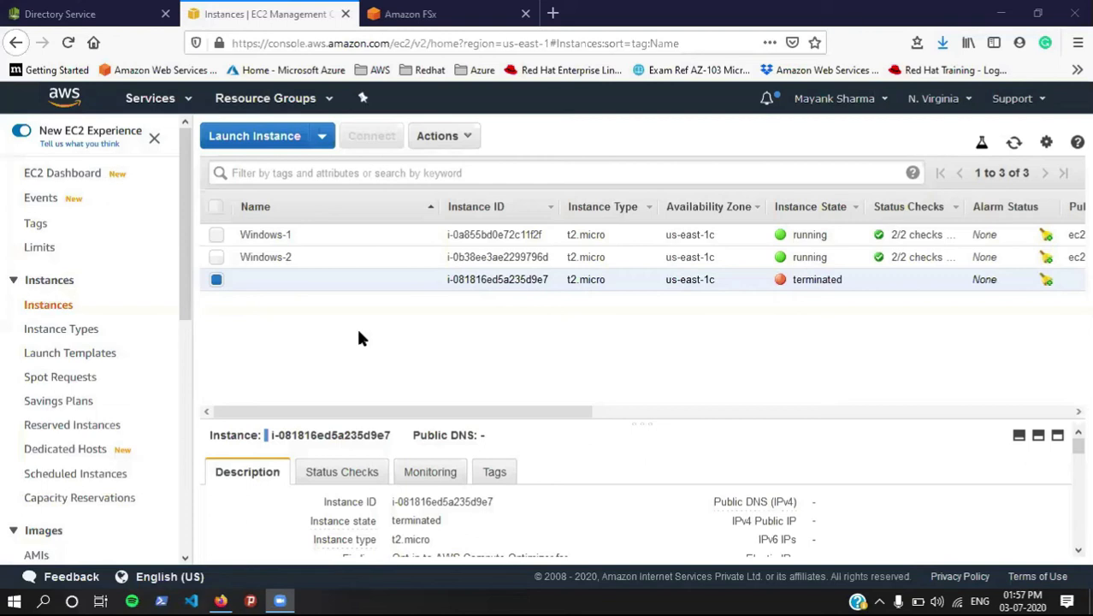
Step: Start an Amazon Linux 2 instance in the us-east-1c subnet with default storage
left_click(246, 140)
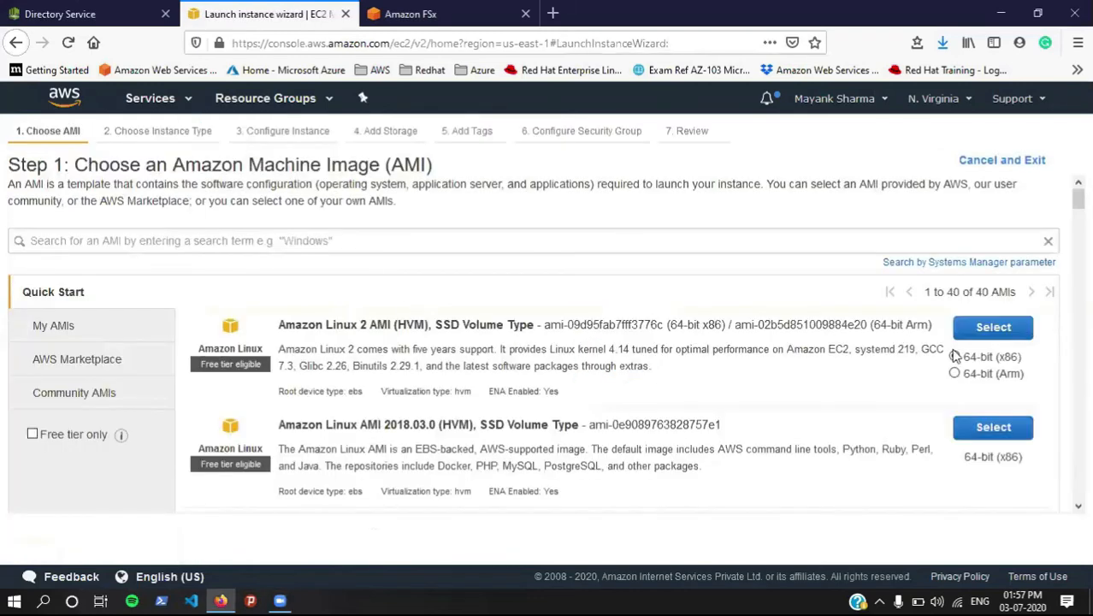
left_click(994, 328)
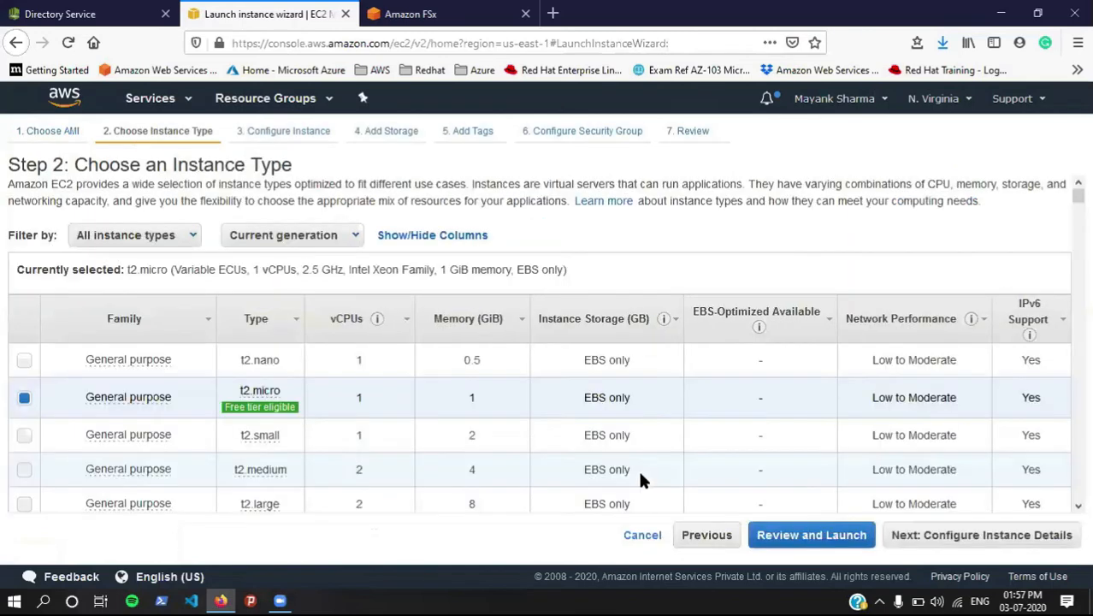
scroll(505, 447, "down", 2)
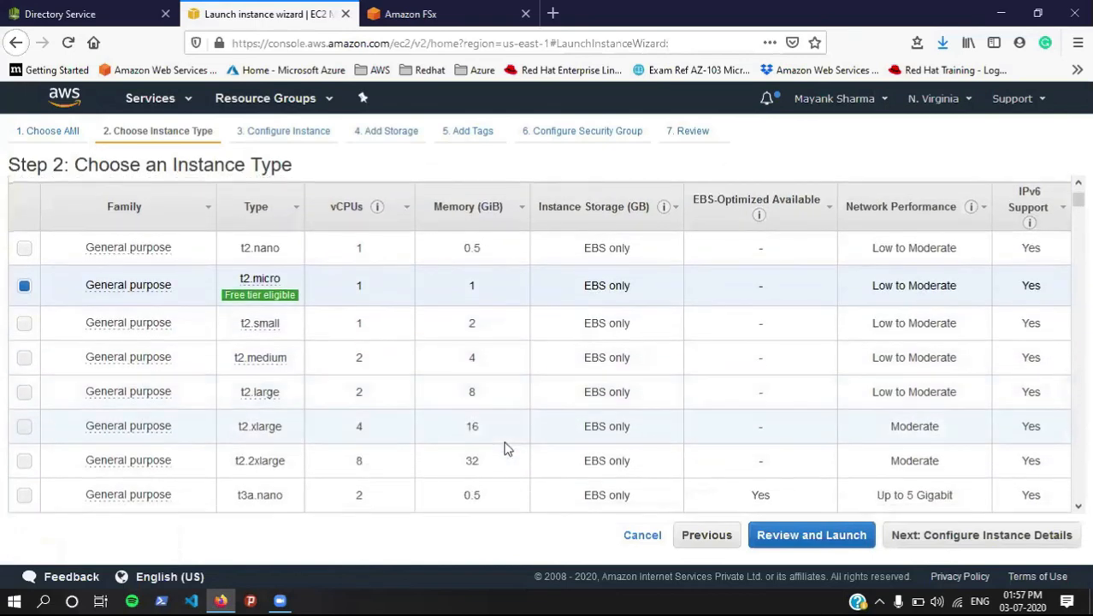
left_click(938, 537)
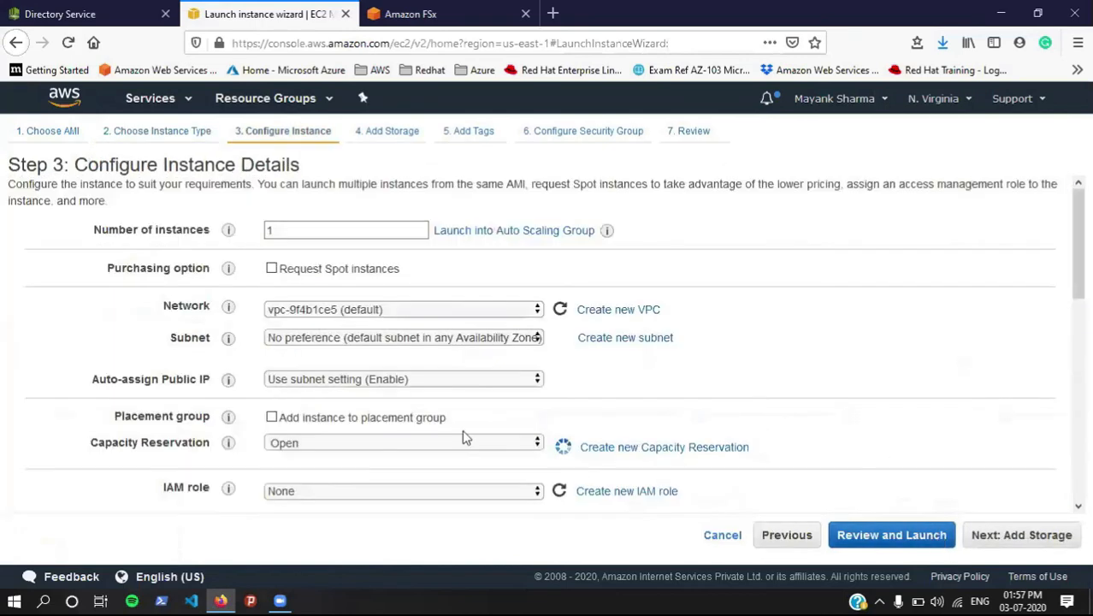
left_click(388, 340)
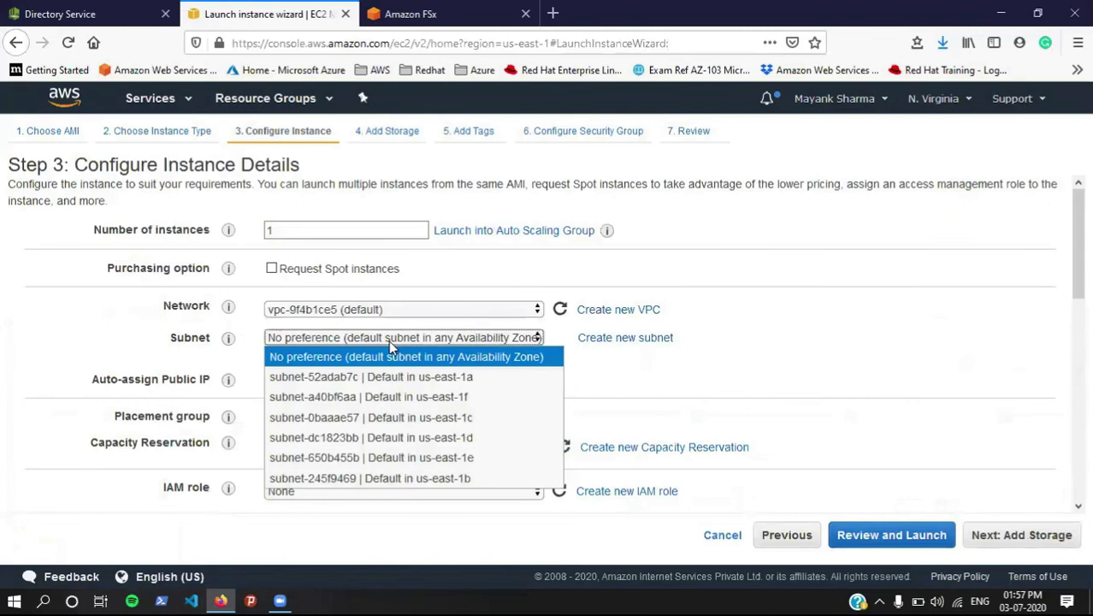
left_click(393, 417)
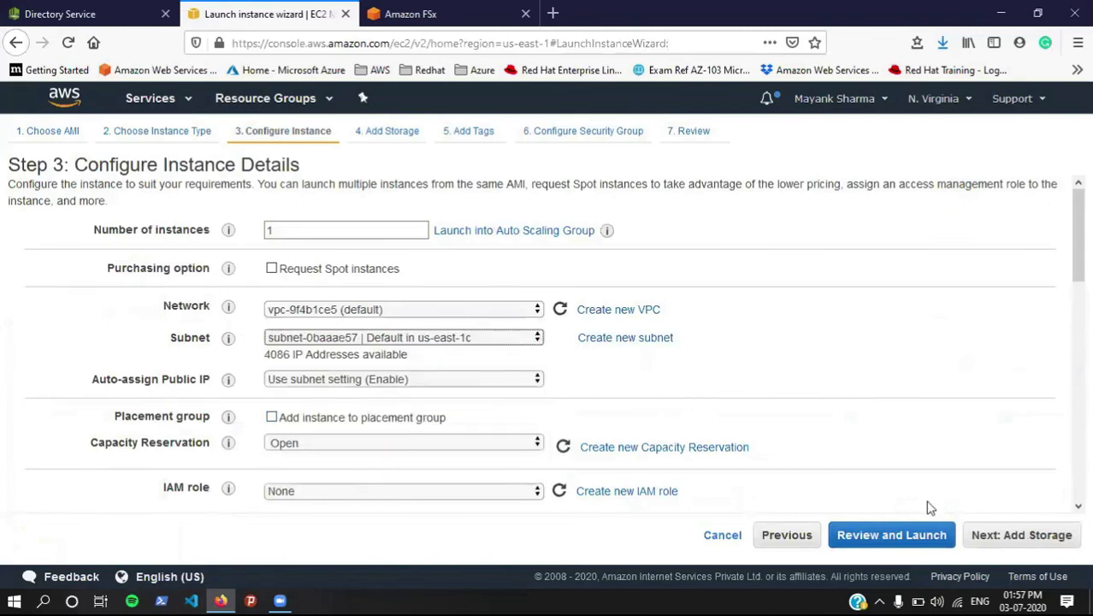
left_click(990, 546)
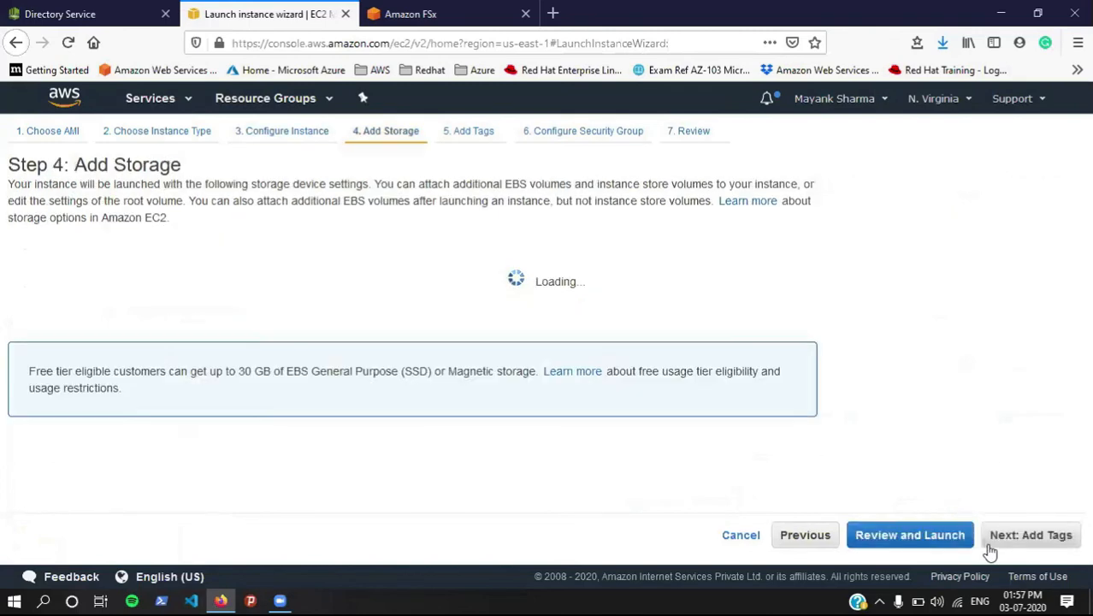
left_click(1015, 540)
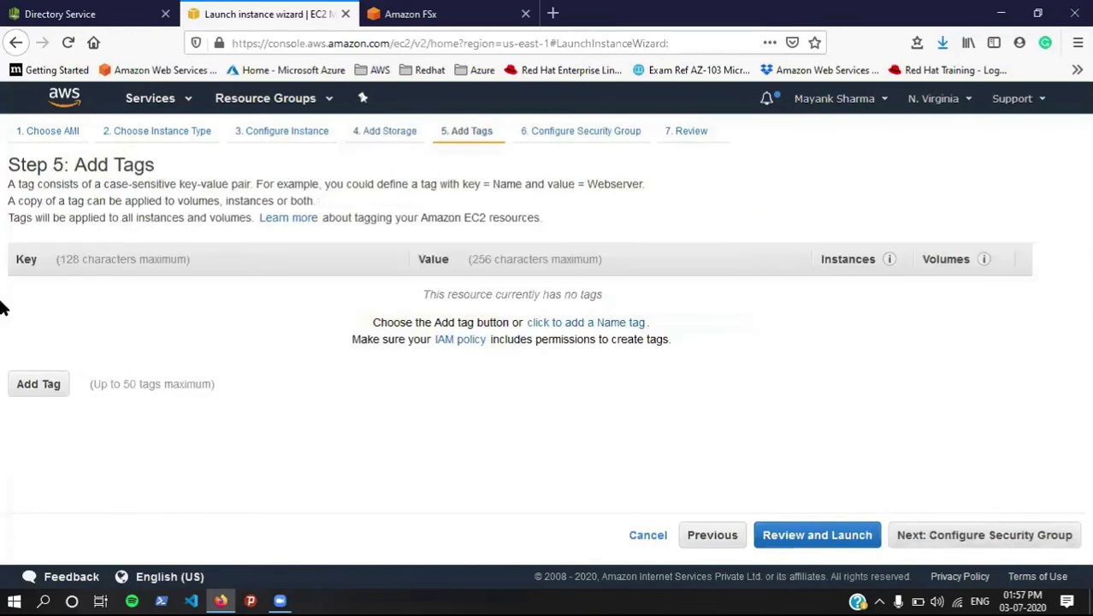
Step: Tag the new instance with name = linux
left_click(24, 382)
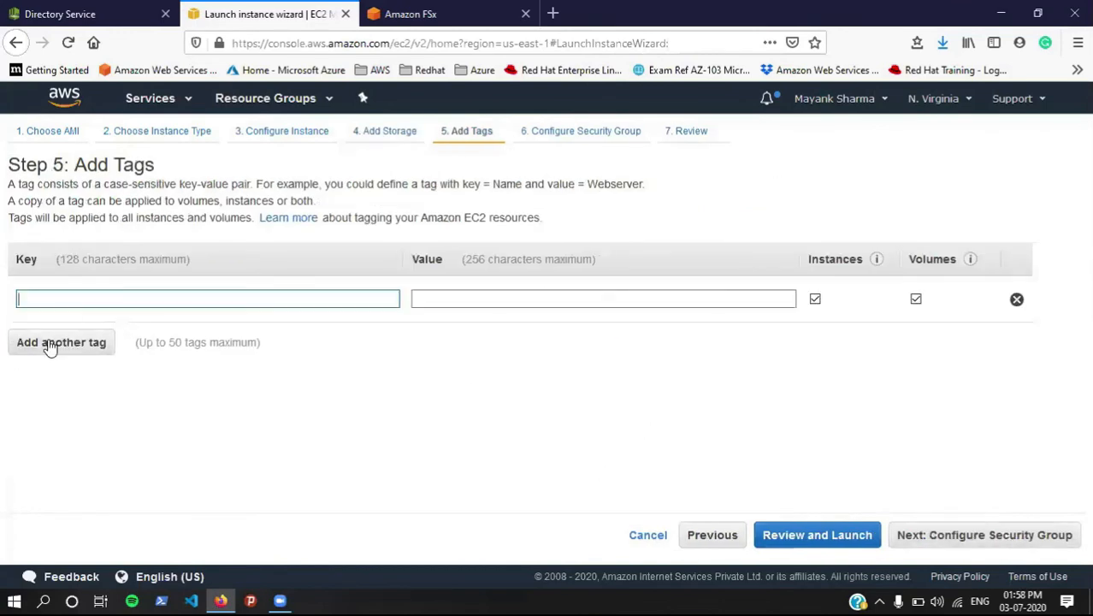
left_click(76, 305)
type("name")
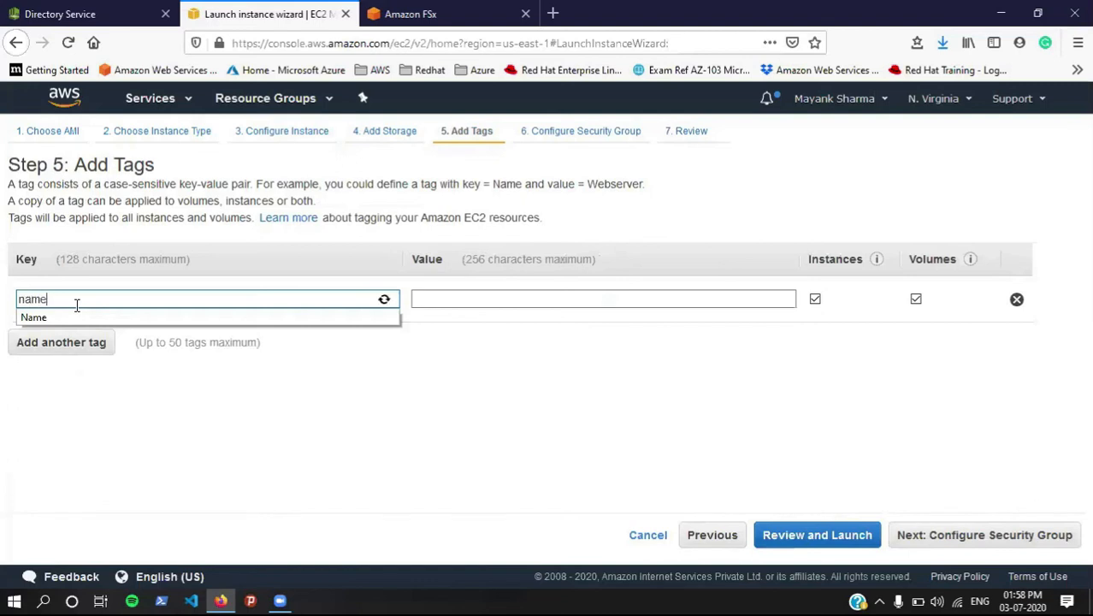
key("Tab")
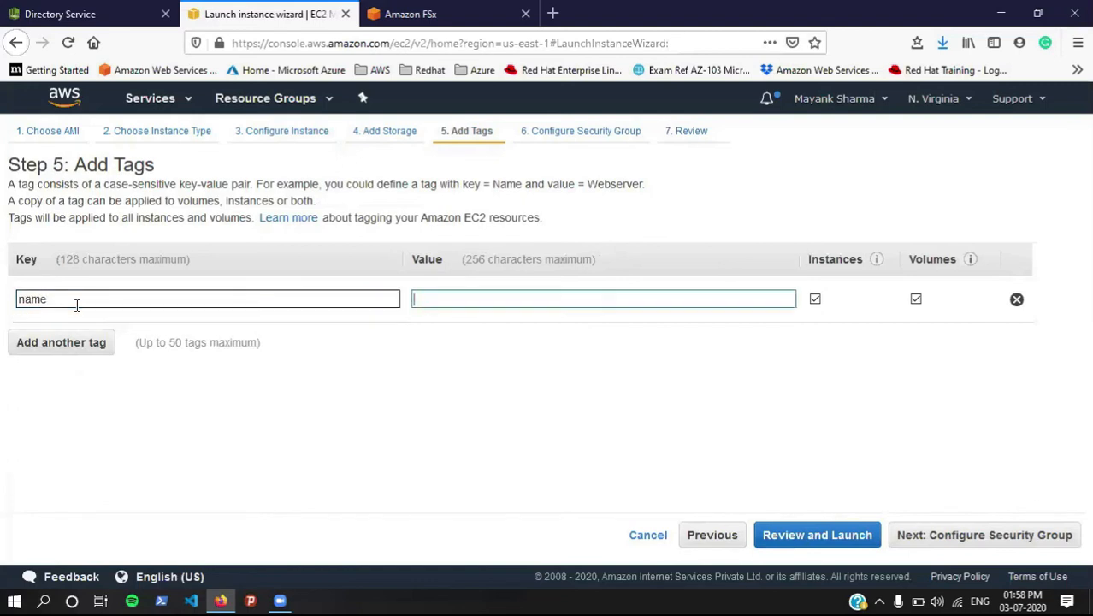
type("linux")
Step: Add an SMB security rule open to Anywhere, then review, launch, and acknowledge key pair 'test'
left_click(903, 535)
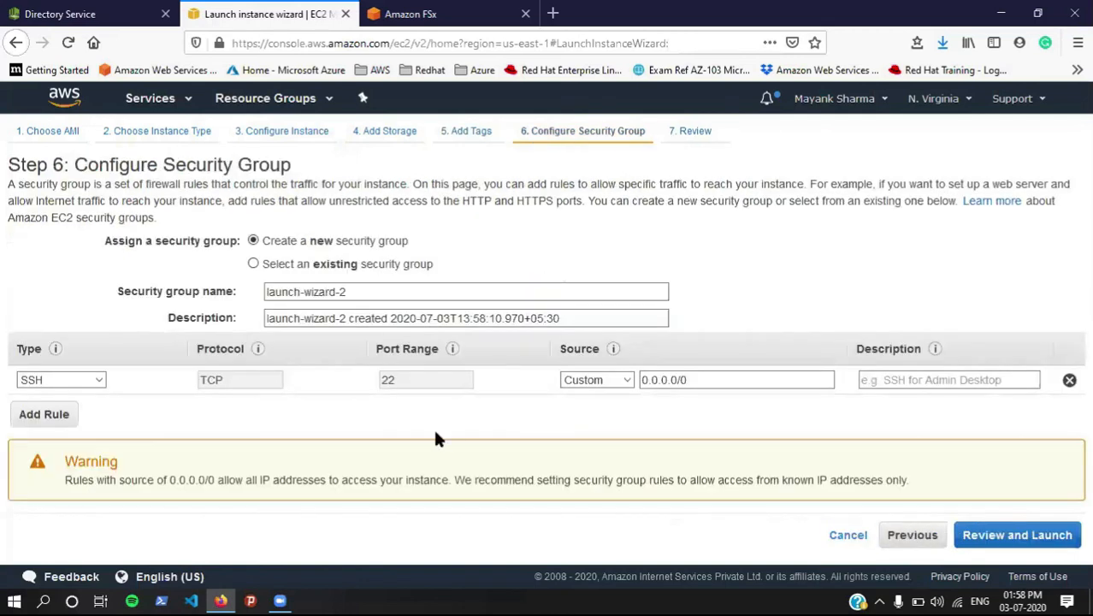
left_click(39, 416)
left_click(58, 410)
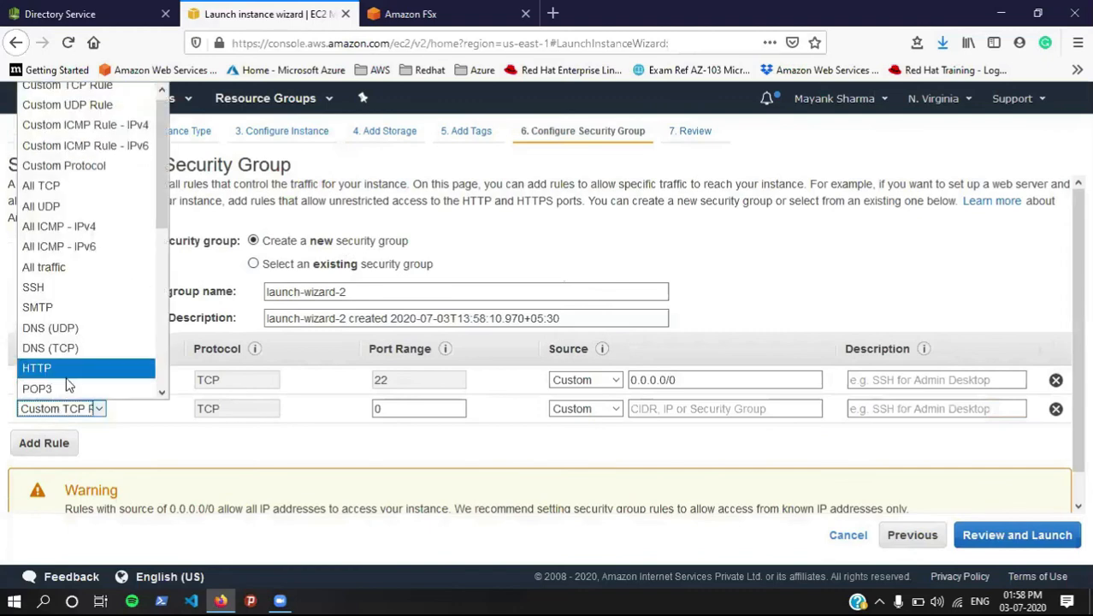
key("s")
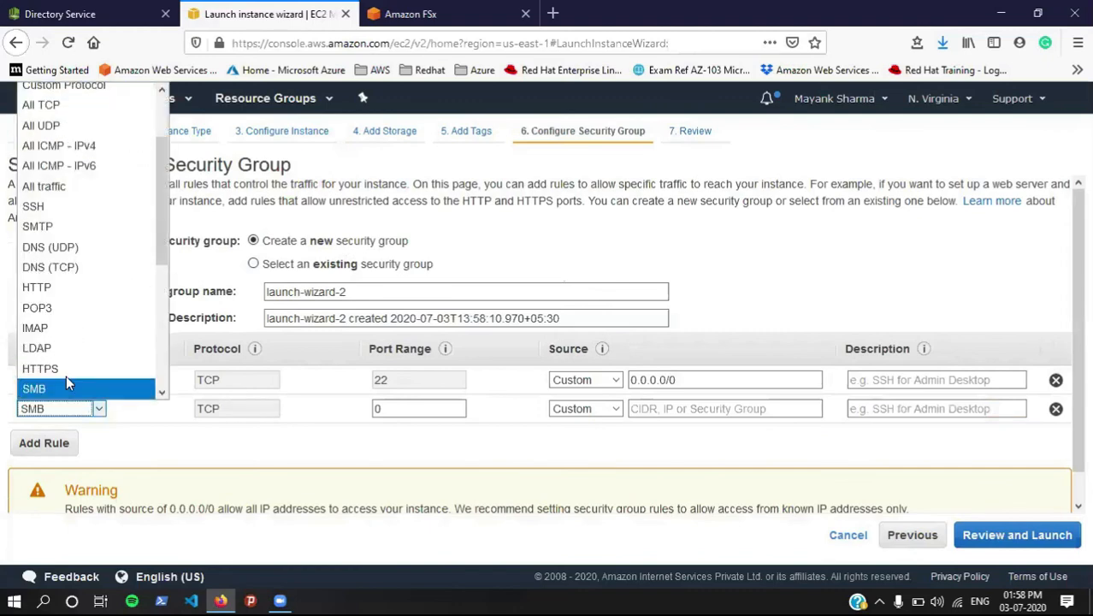
left_click(68, 384)
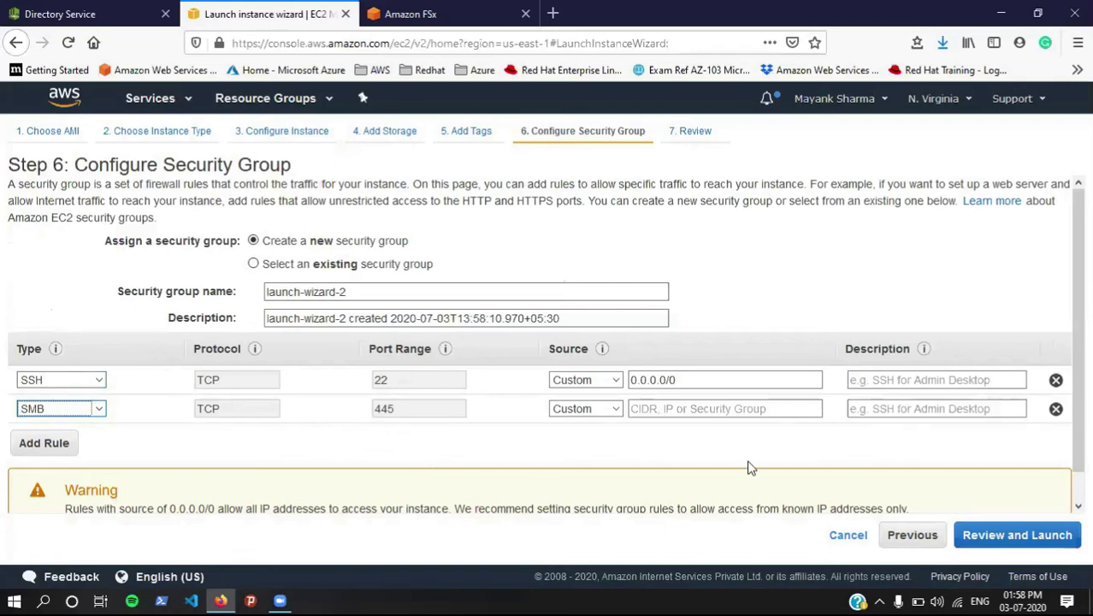
left_click(1045, 537)
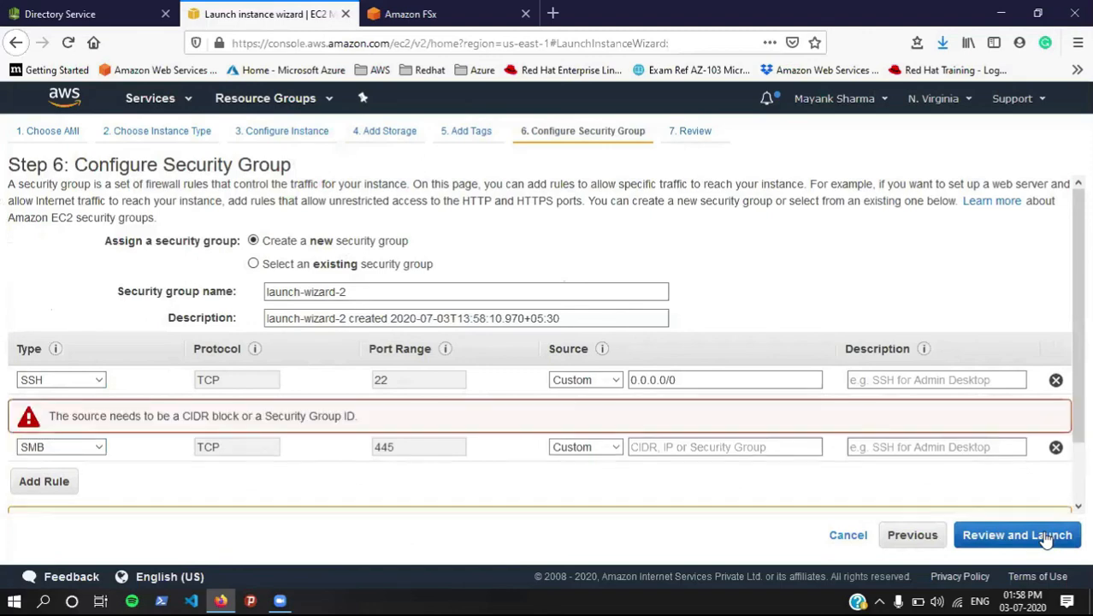
left_click(578, 449)
left_click(581, 487)
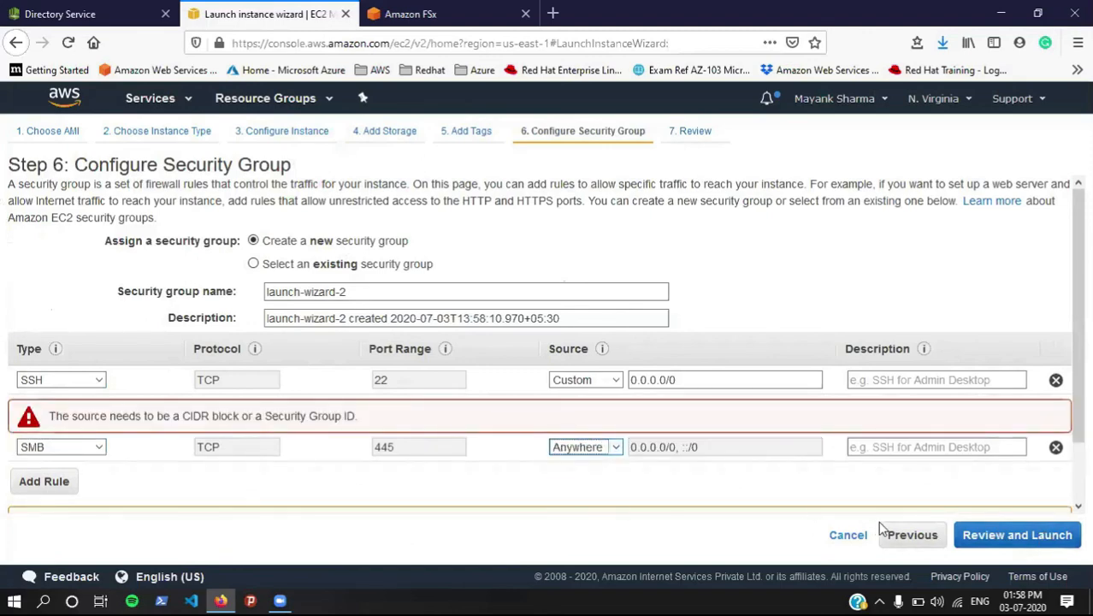
left_click(975, 536)
left_click(1050, 535)
left_click(422, 431)
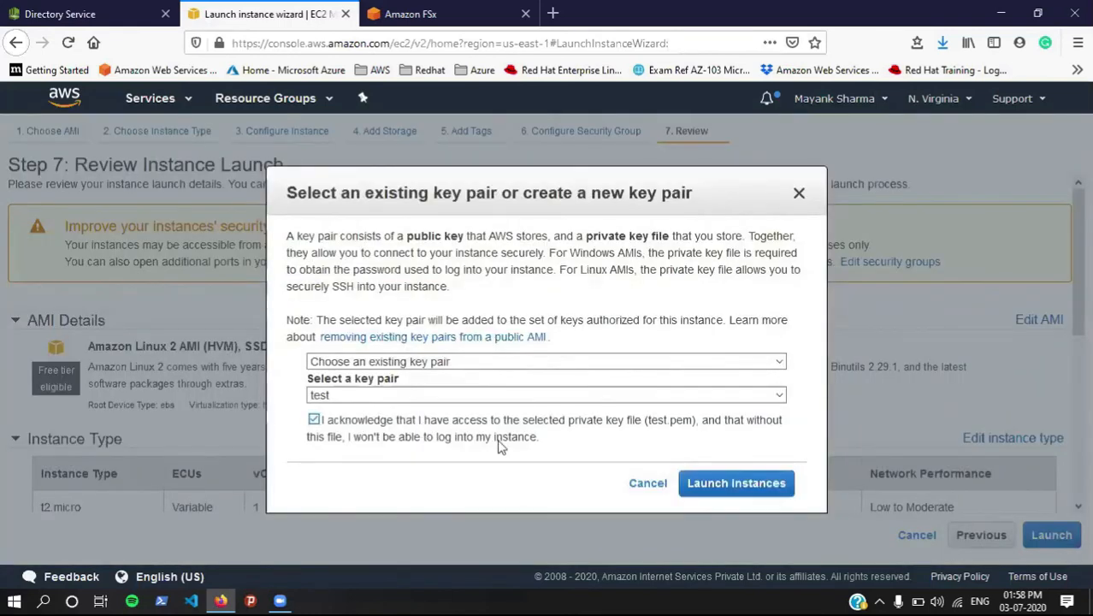
Step: Launch the instance and reopen the Amazon FSx console in a new tab
left_click(716, 490)
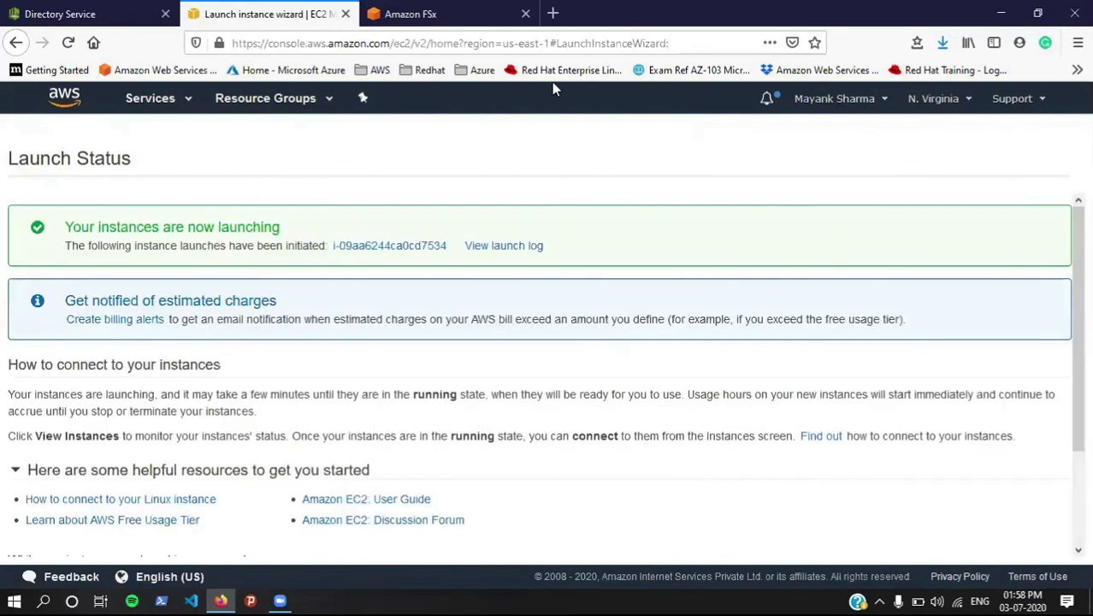
left_click(525, 13)
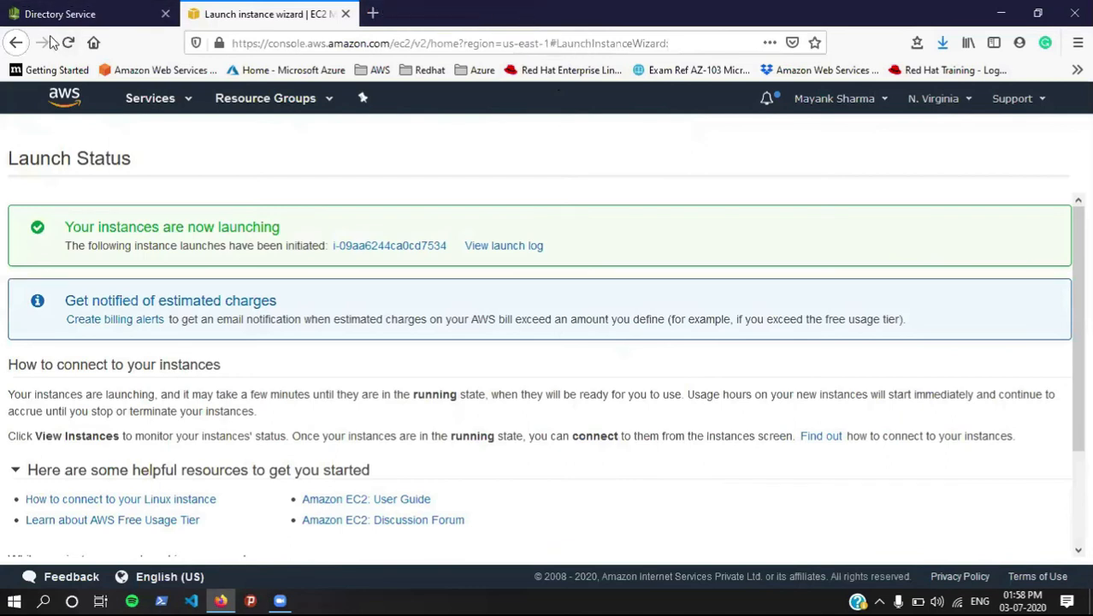
left_click(167, 111)
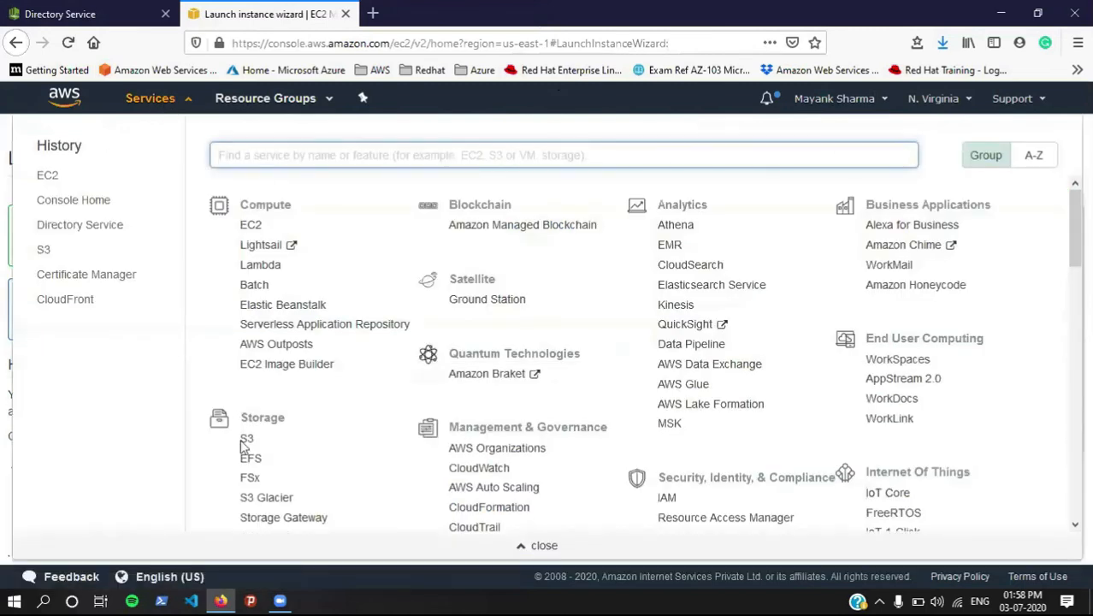
right_click(253, 480)
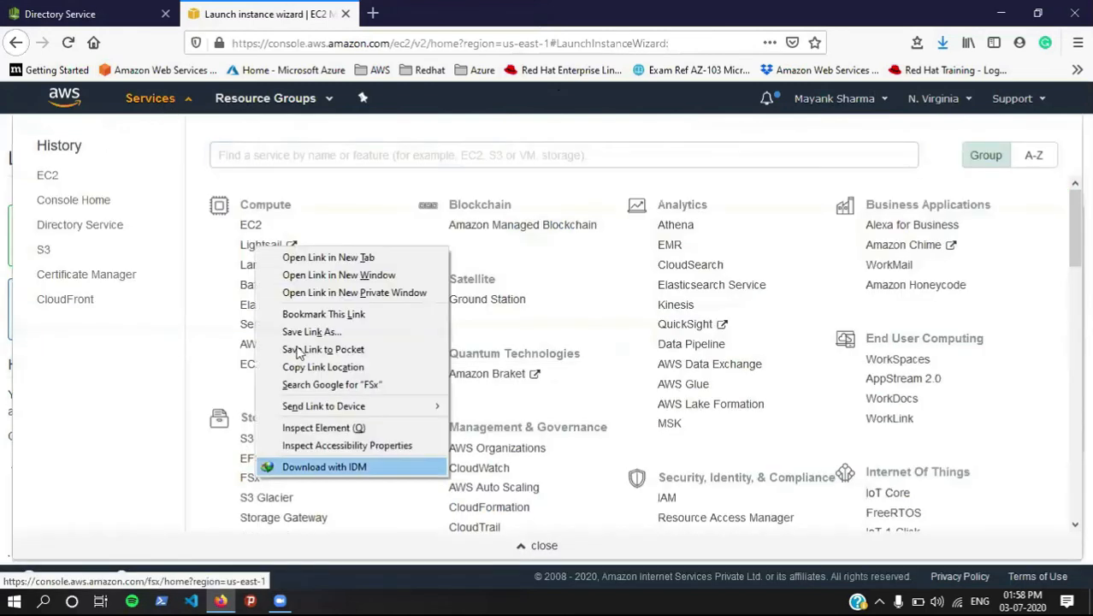
left_click(302, 262)
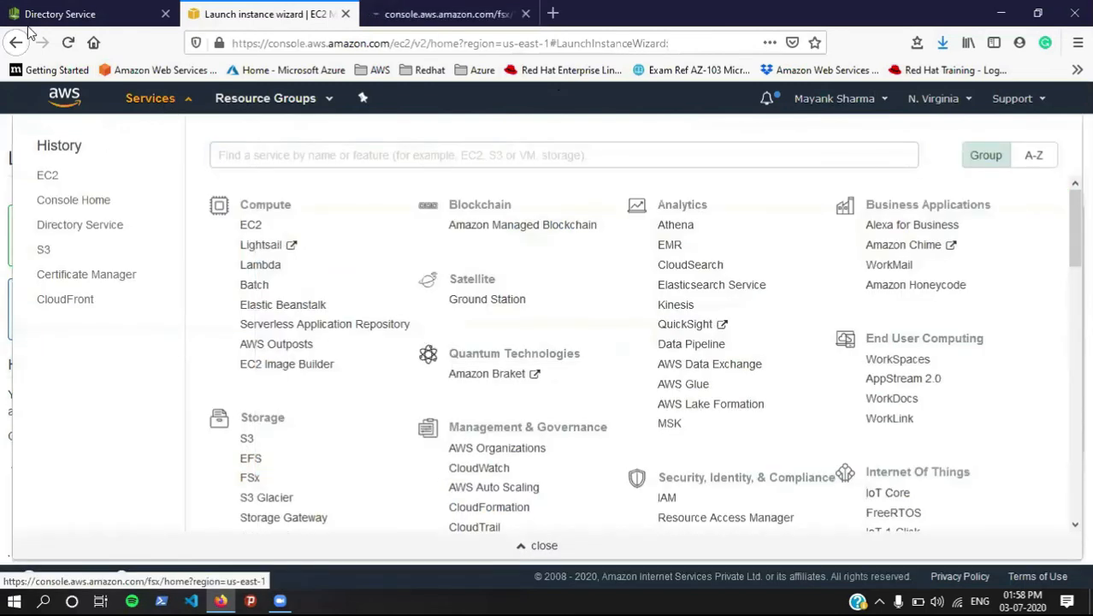
left_click(4, 157)
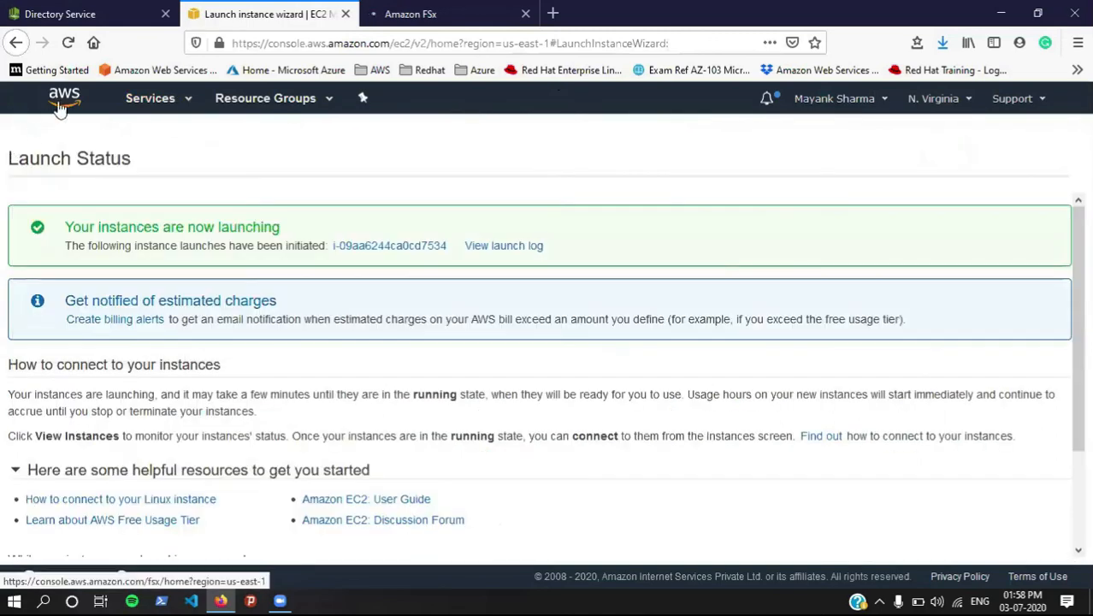
Step: Return to the launch wizard and go to the EC2 Instances list
left_click(171, 9)
left_click(235, 12)
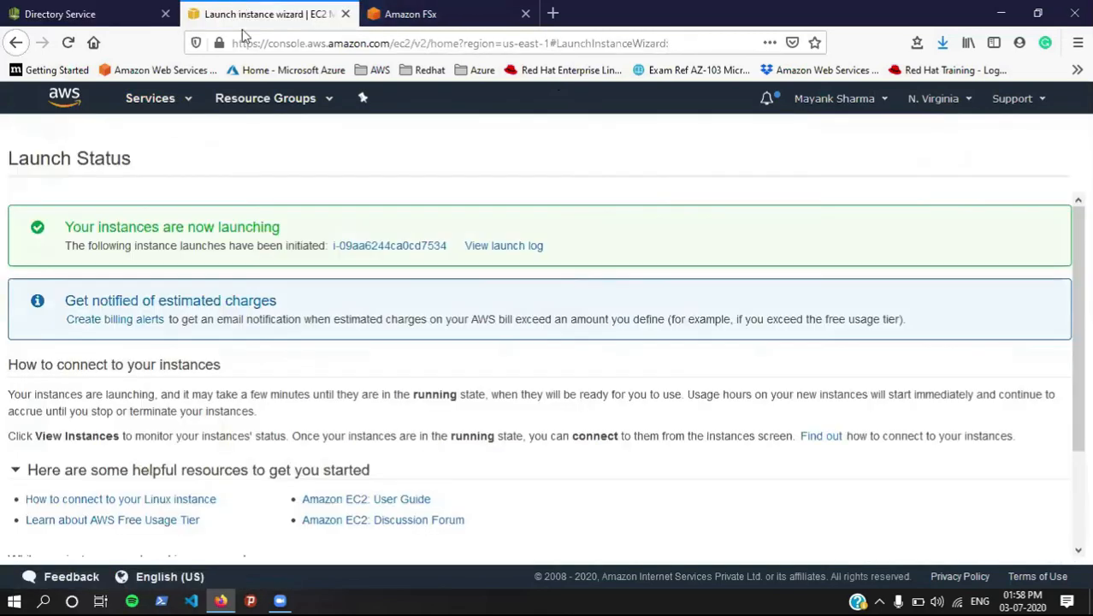
scroll(633, 445, "down", 3)
left_click(1015, 547)
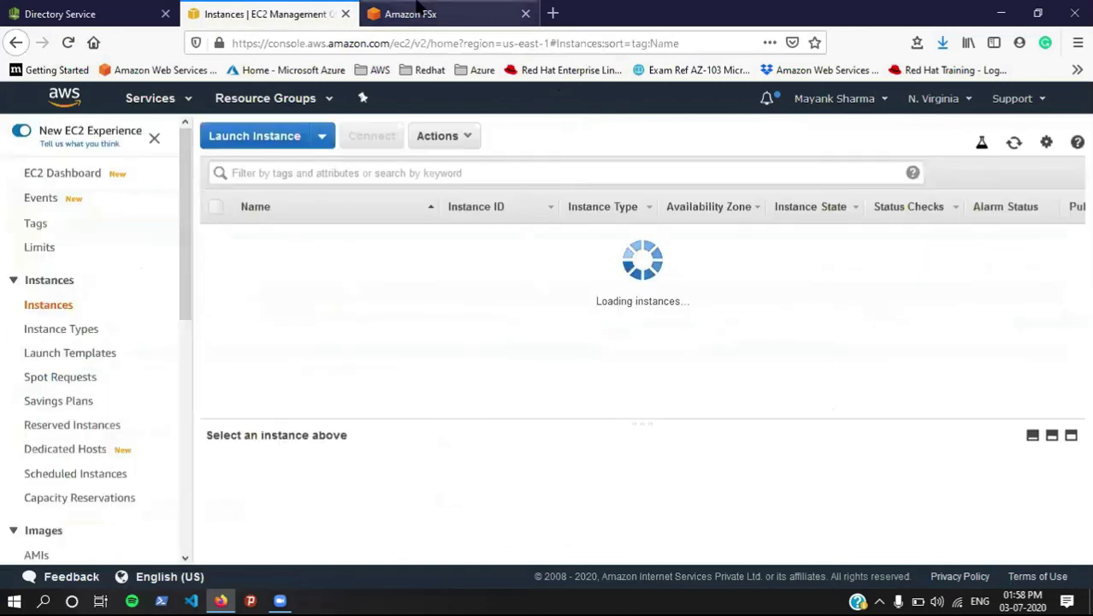
Step: Show the test file system's Linux attach instructions and select the yum install cifs-utils command
left_click(417, 10)
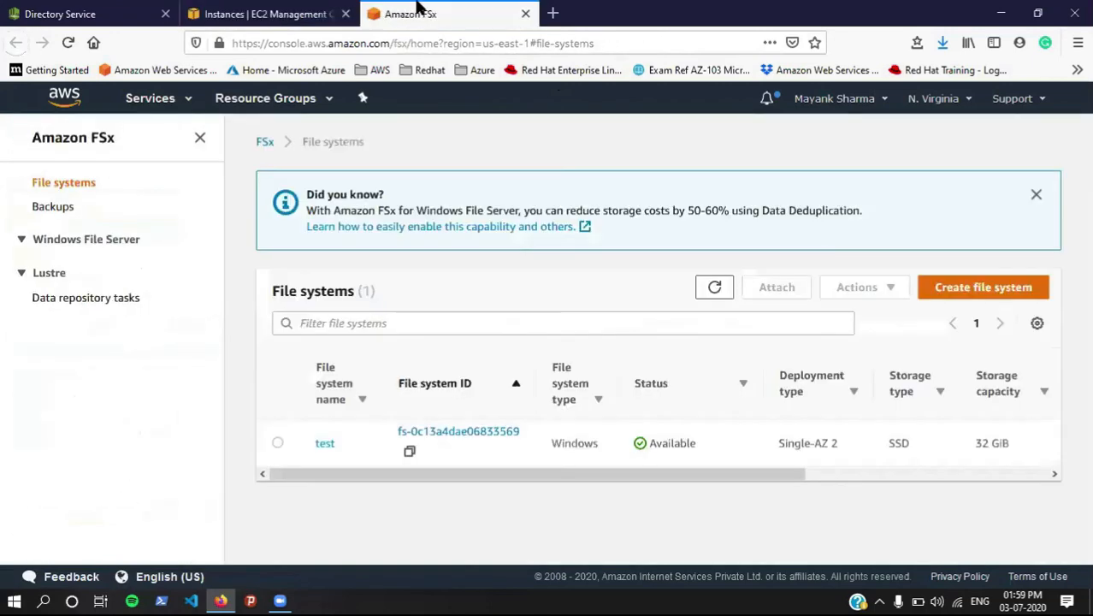
left_click(277, 444)
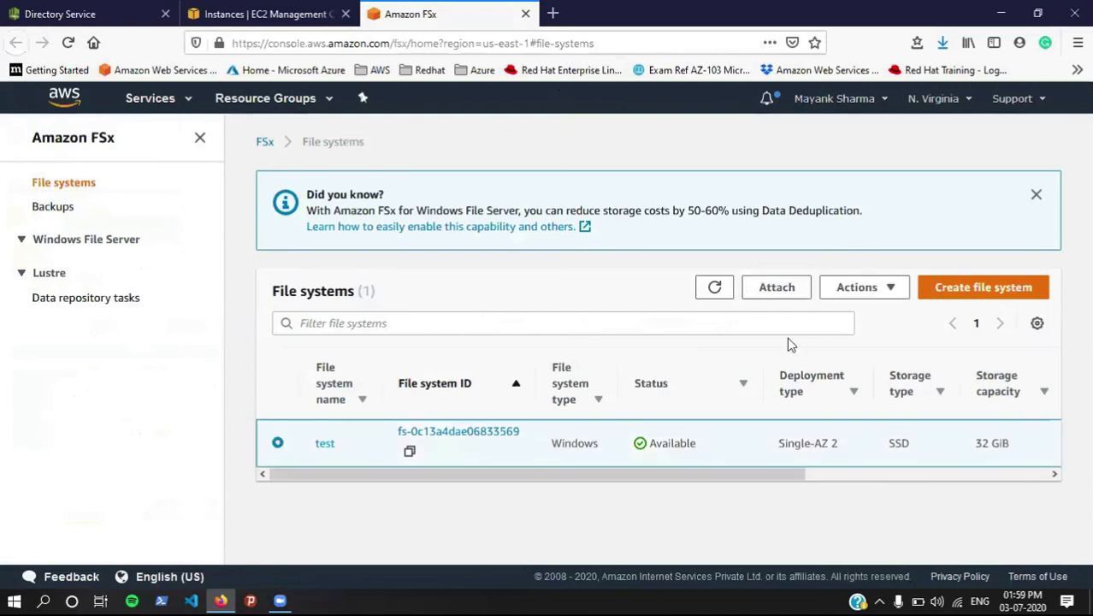
left_click(776, 289)
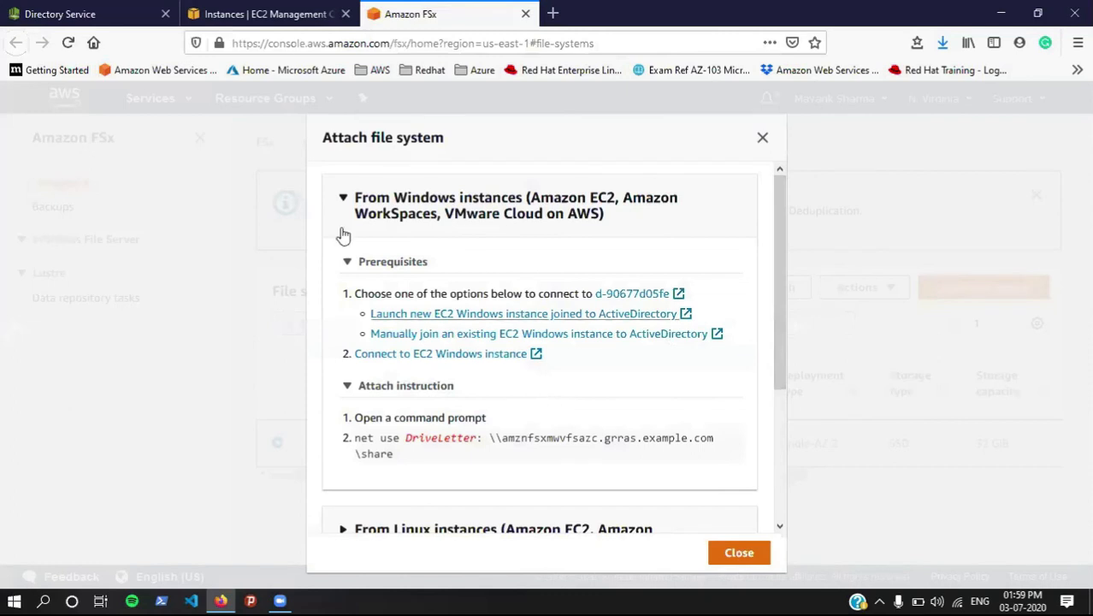
left_click(342, 198)
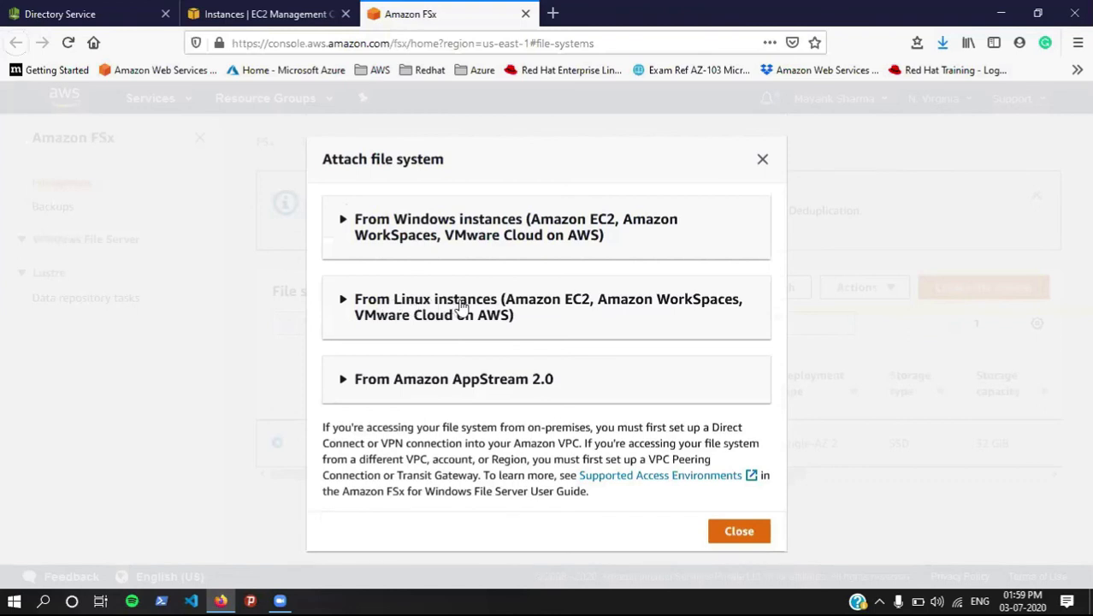
left_click(340, 307)
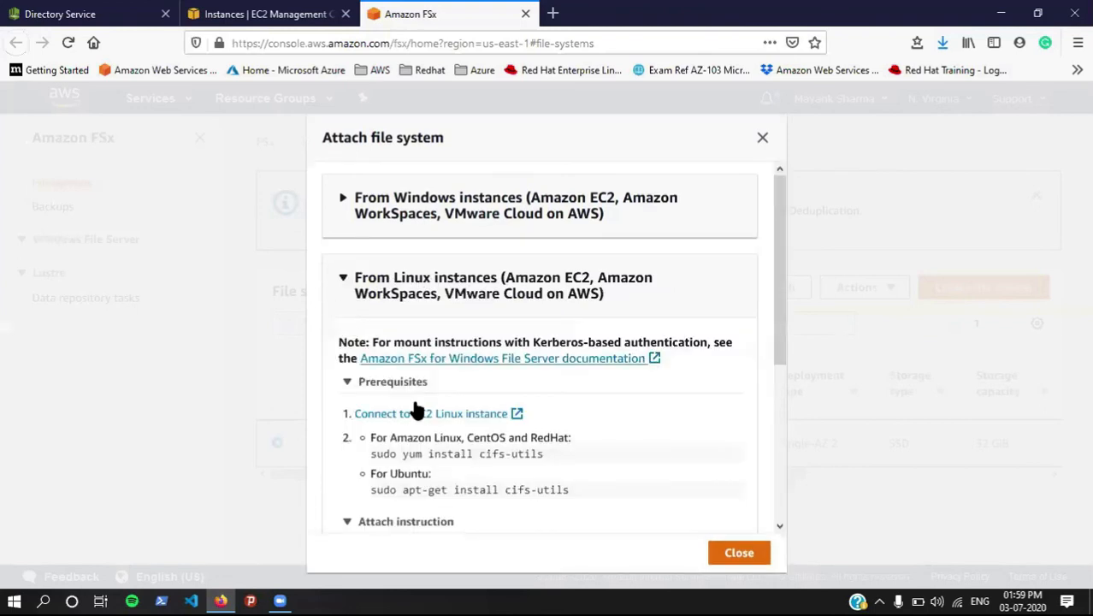
scroll(428, 424, "down", 2)
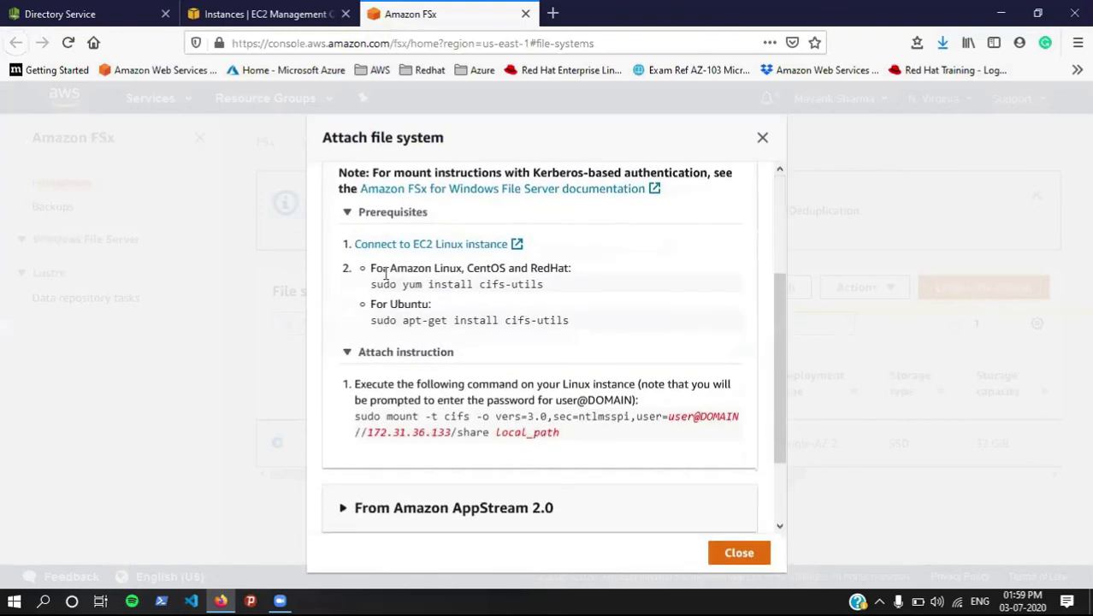
left_click_drag(400, 284, 550, 270)
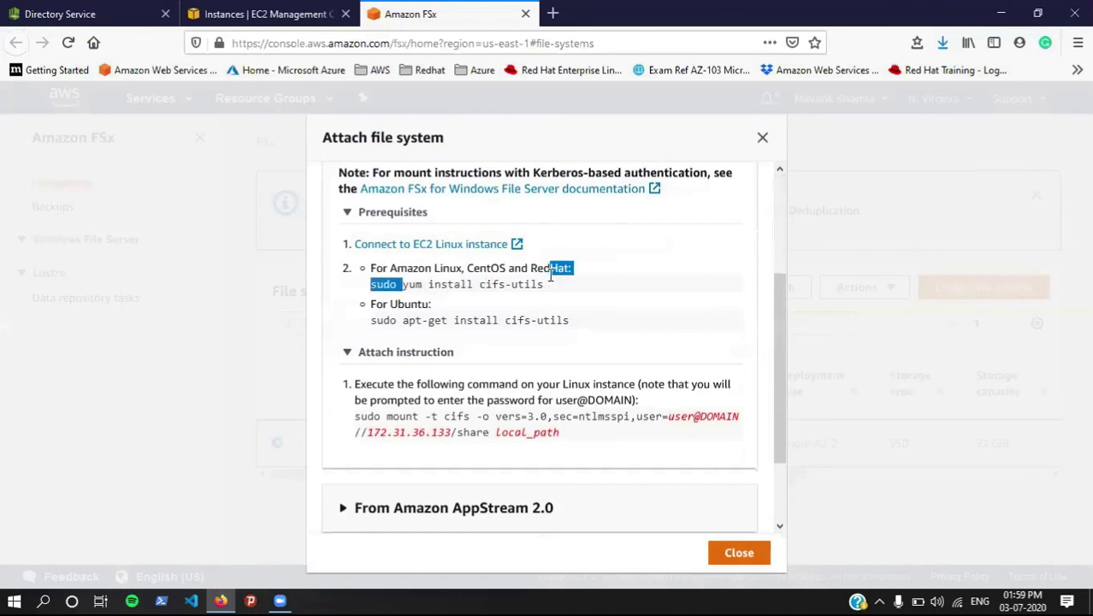
left_click_drag(402, 284, 550, 288)
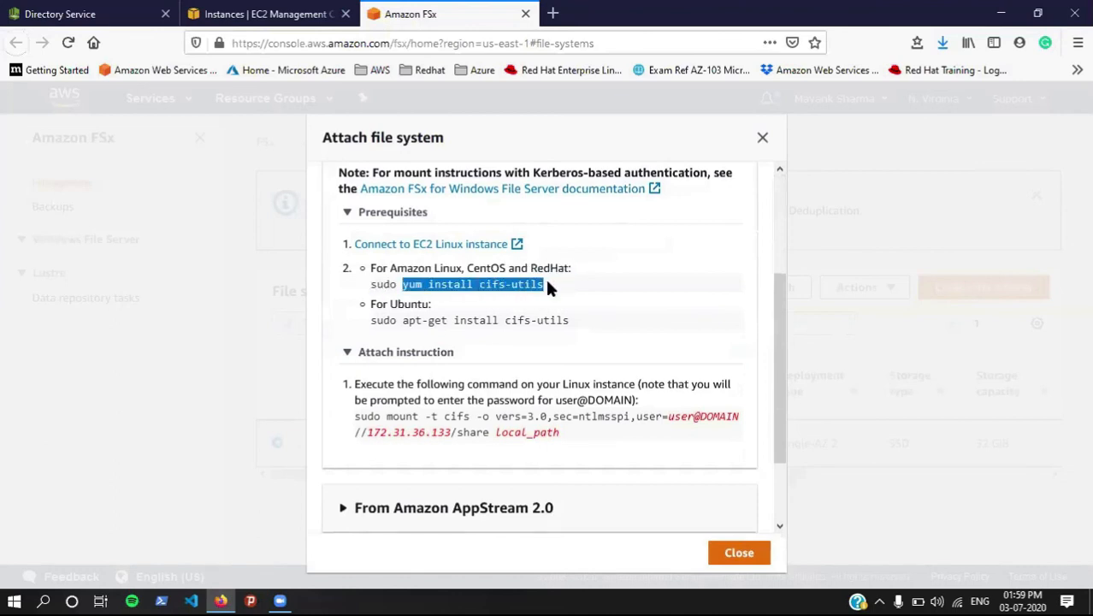
left_click(256, 14)
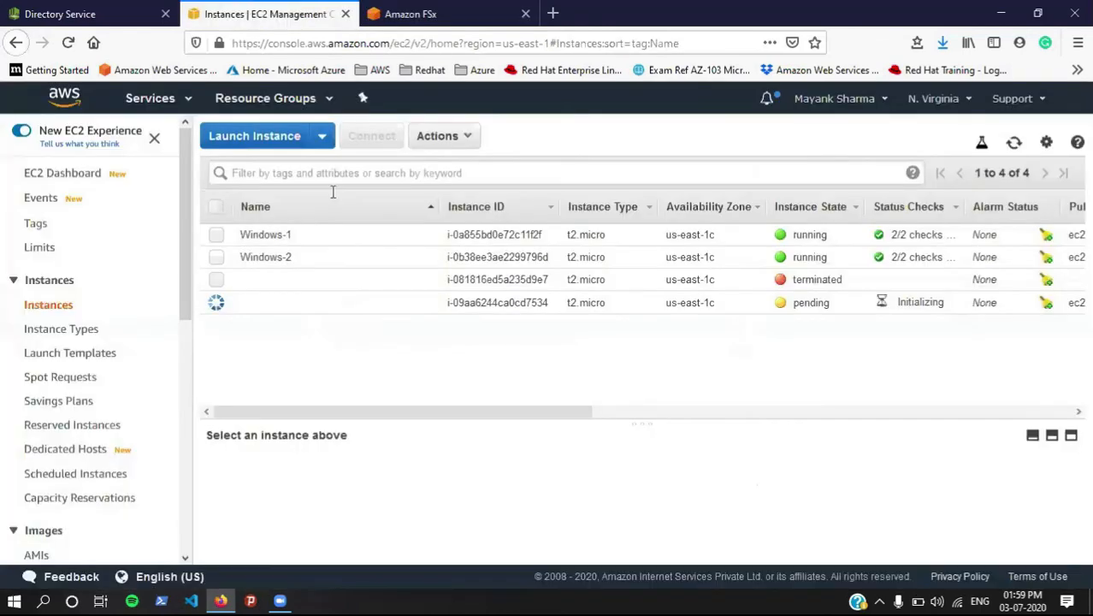
Step: Refresh the instance list and name the new instance linux
left_click(1013, 144)
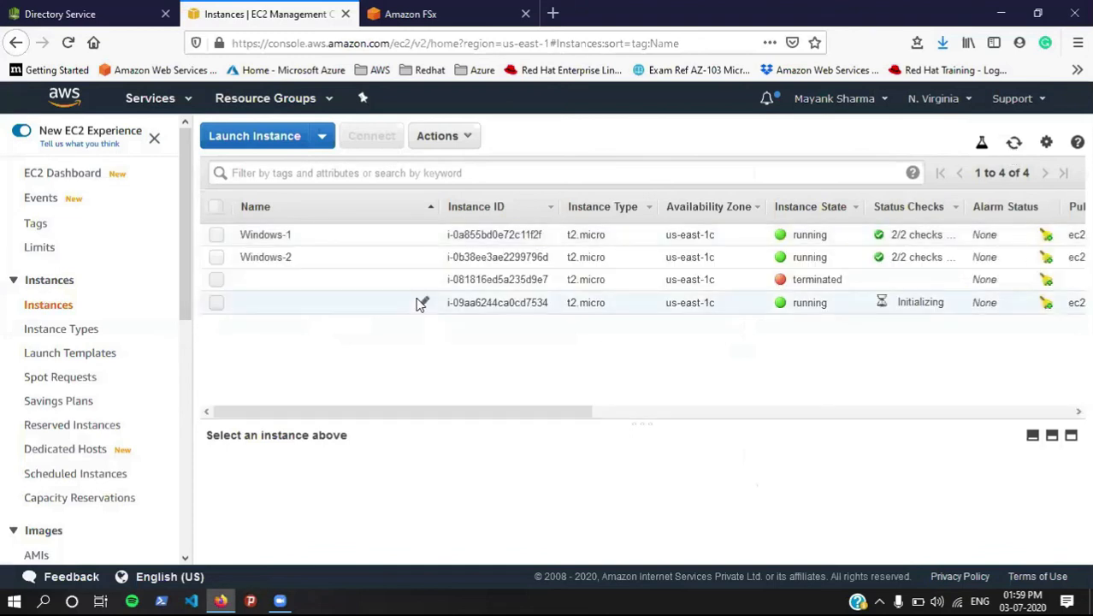
left_click(425, 305)
type("linux")
key("Return")
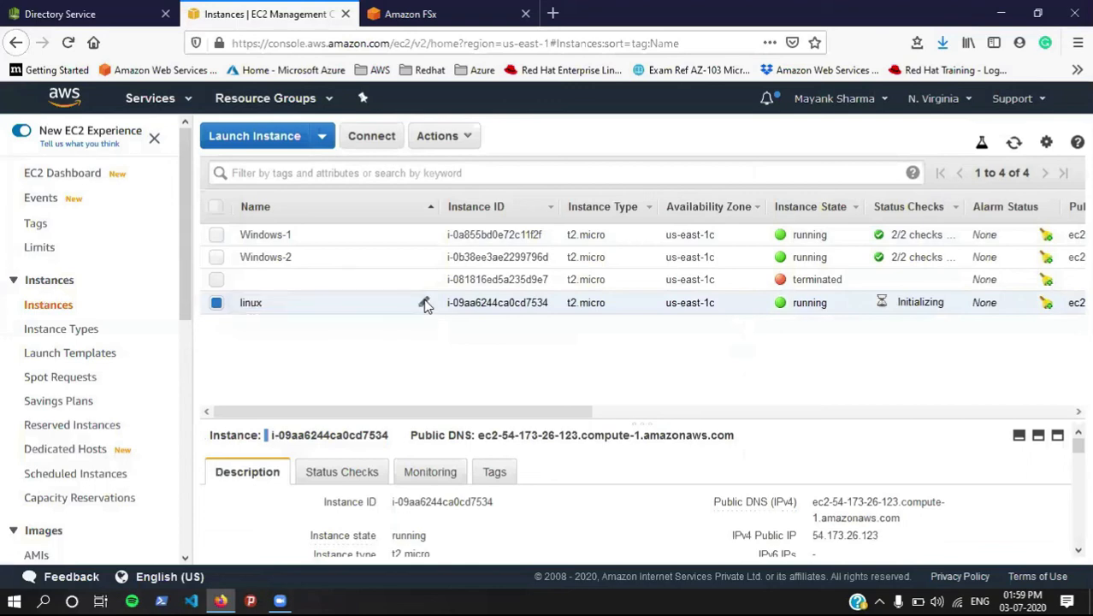
Step: Open an EC2 Instance Connect browser terminal to the linux instance
left_click(366, 139)
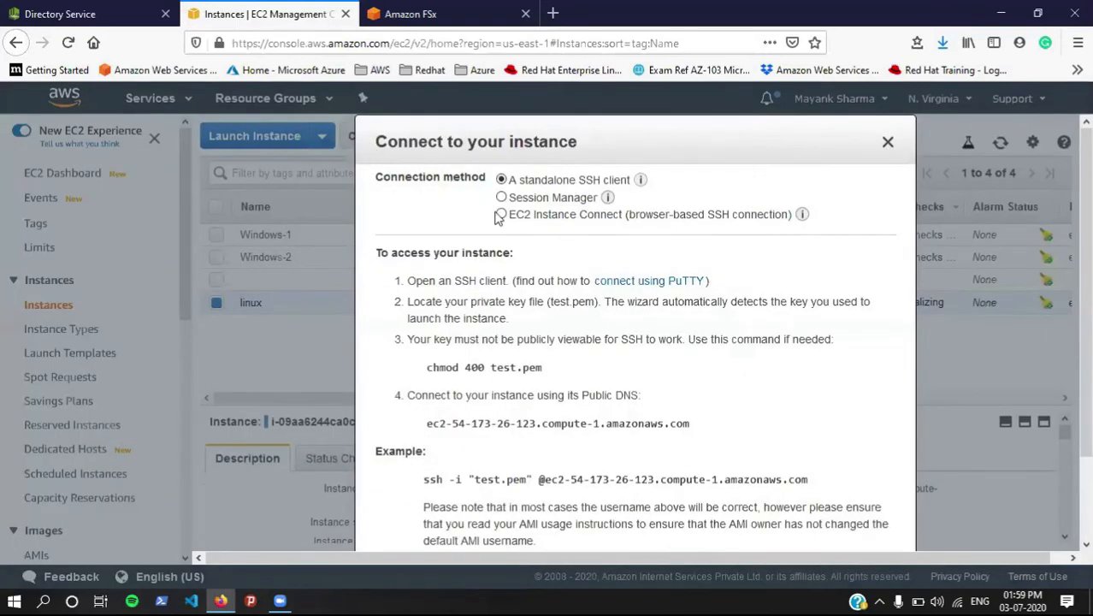
left_click(542, 221)
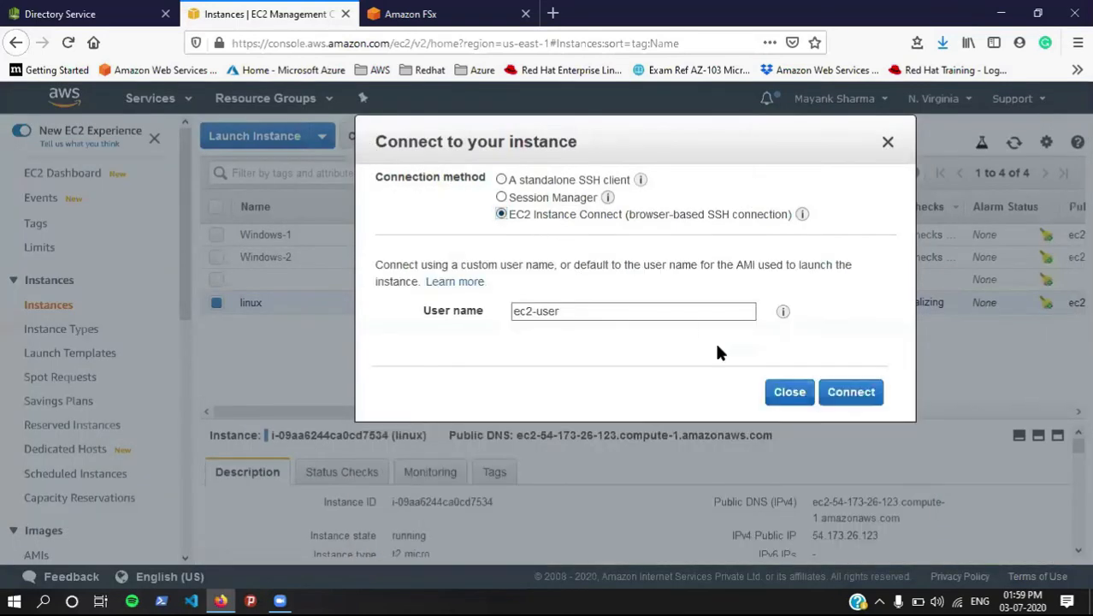
left_click(850, 393)
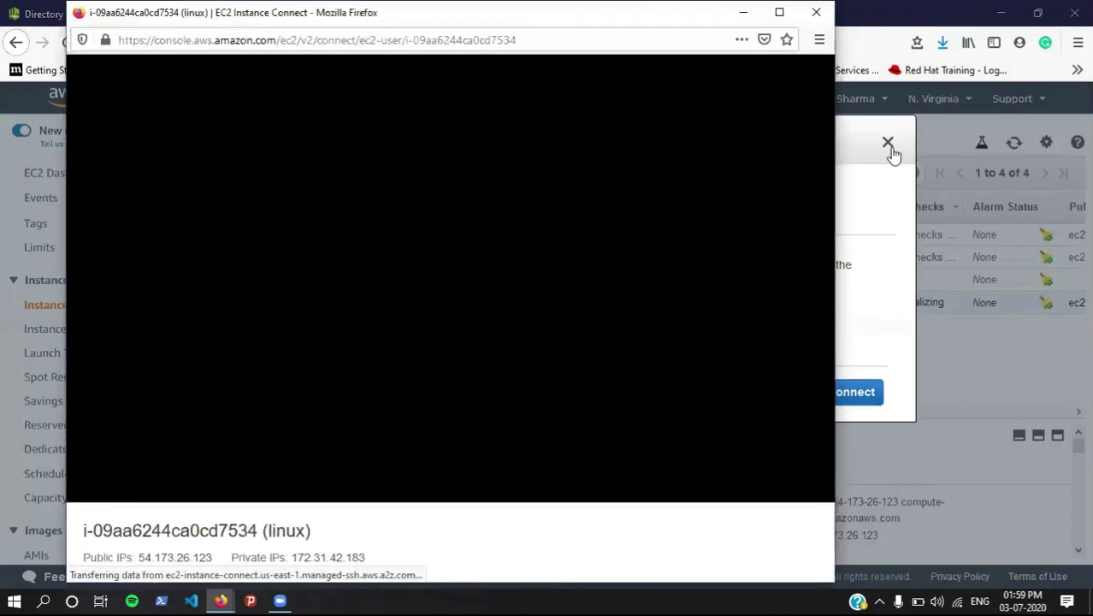
left_click(888, 144)
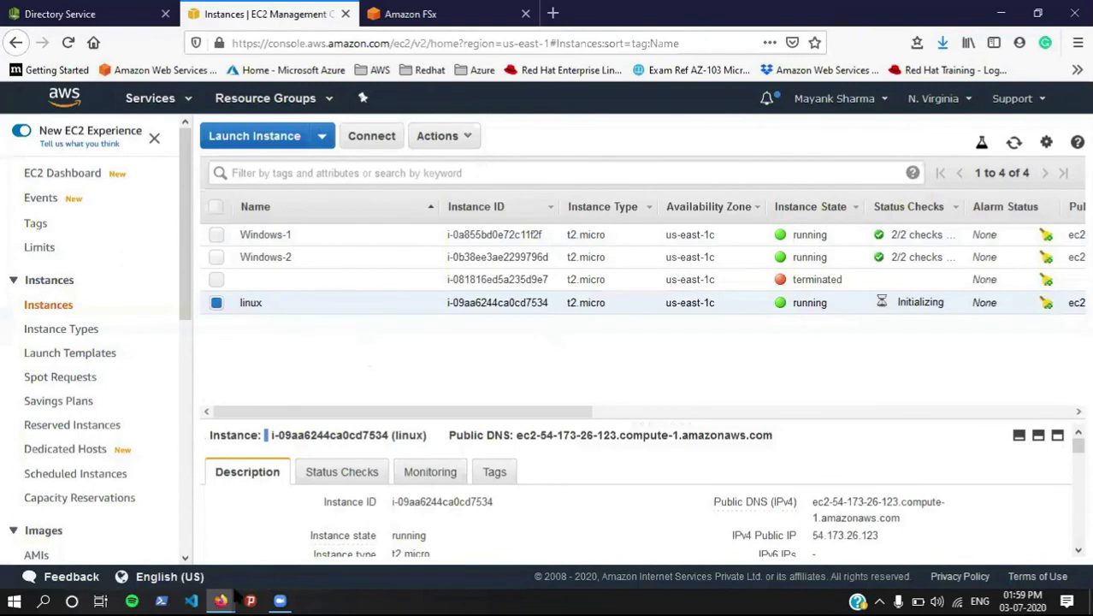
mouse_move(221, 599)
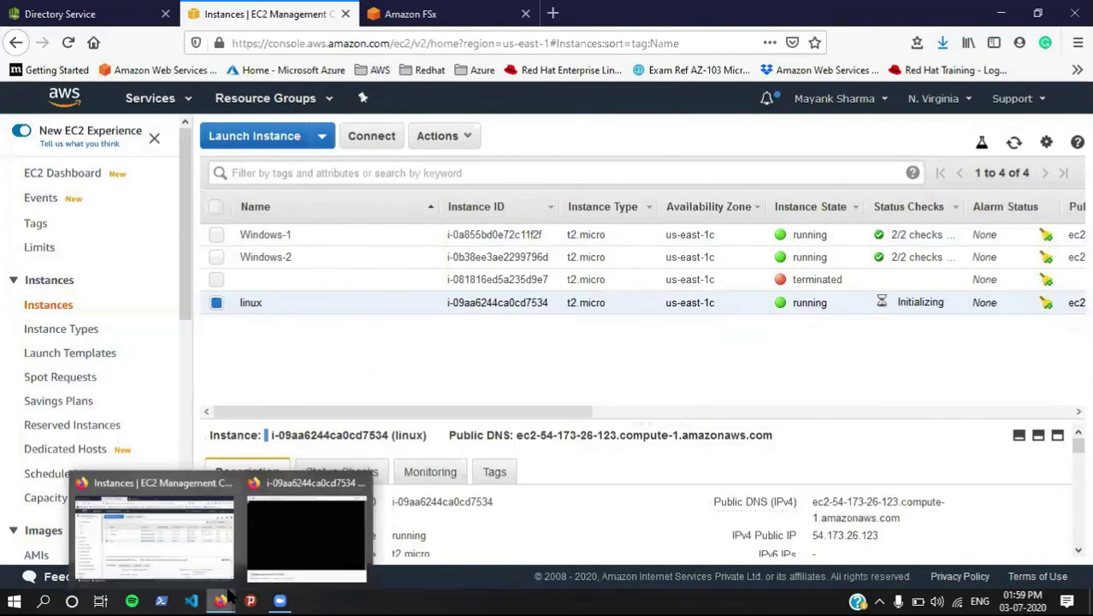
left_click(288, 532)
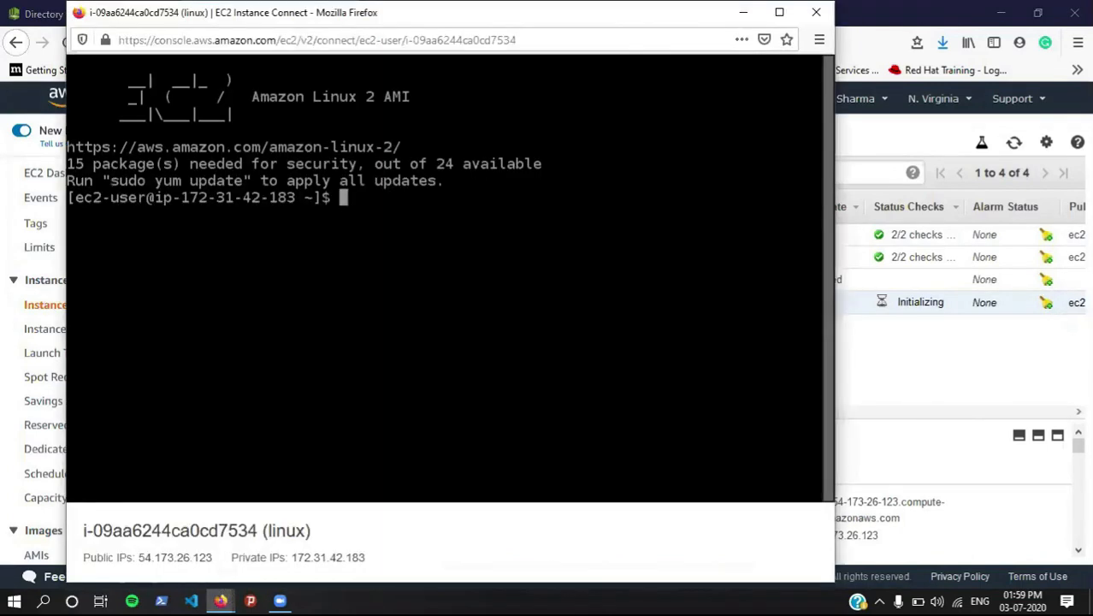
Step: Become root with sudo su - and install cifs-utils with yum
type("sudo su ")
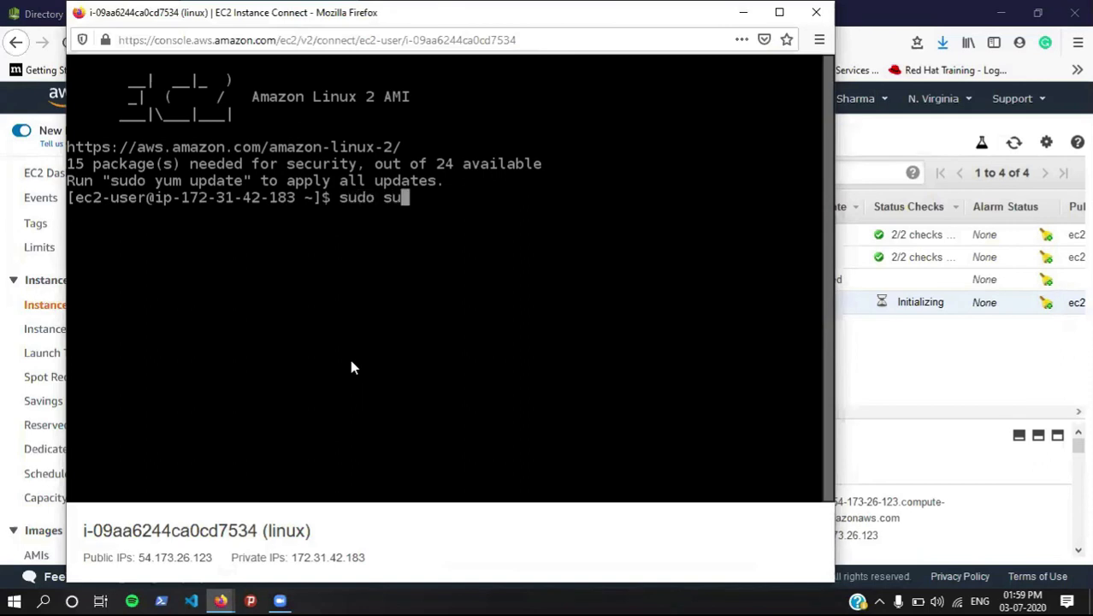
type("-")
key("Return")
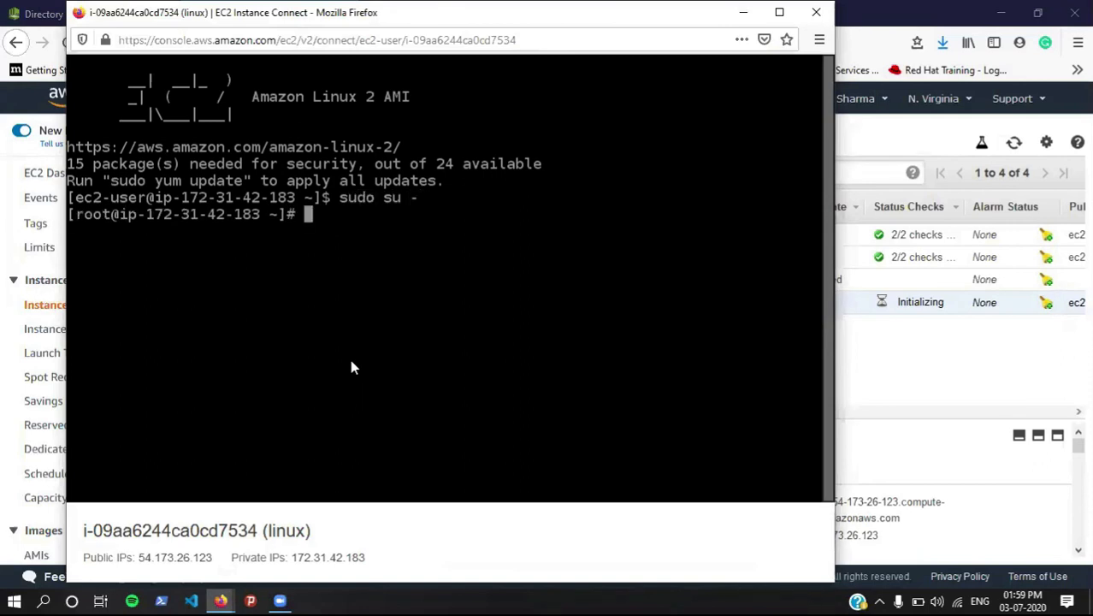
type("yum install cifs-utils")
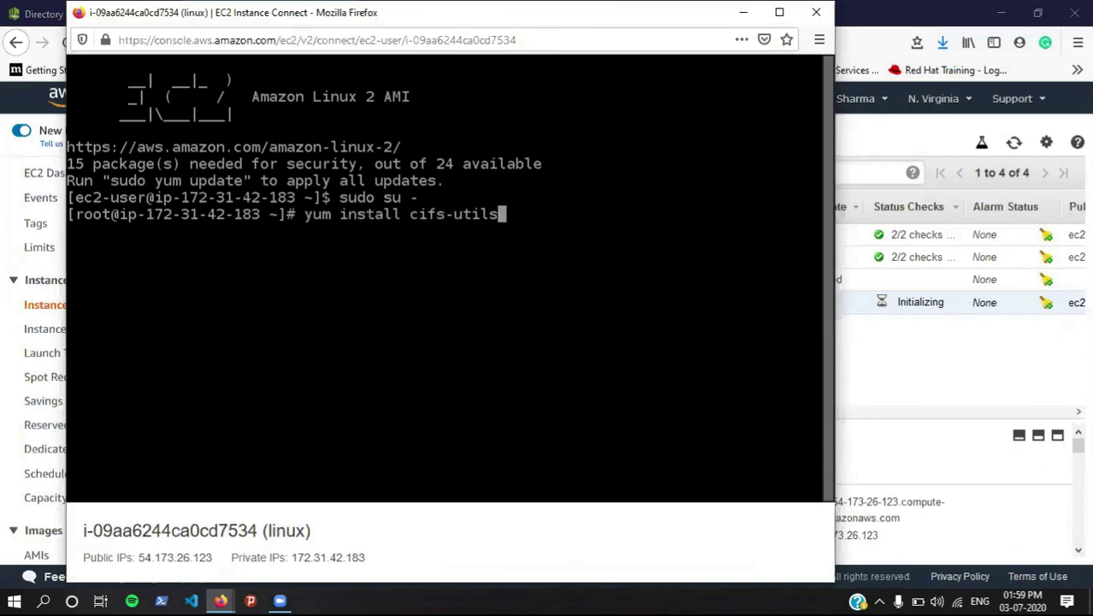
key("Return")
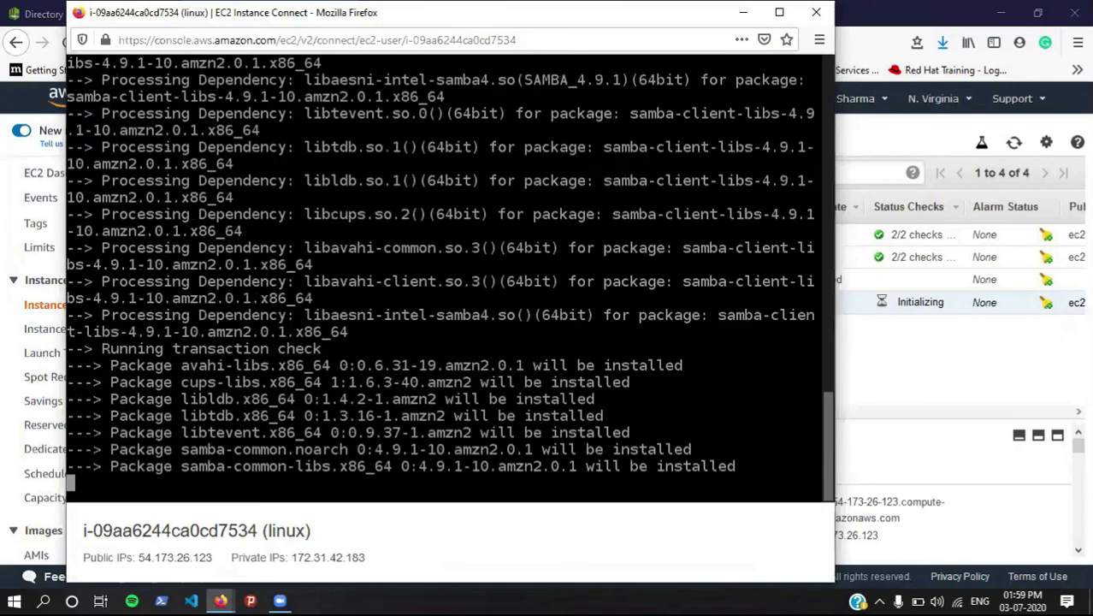
type("y")
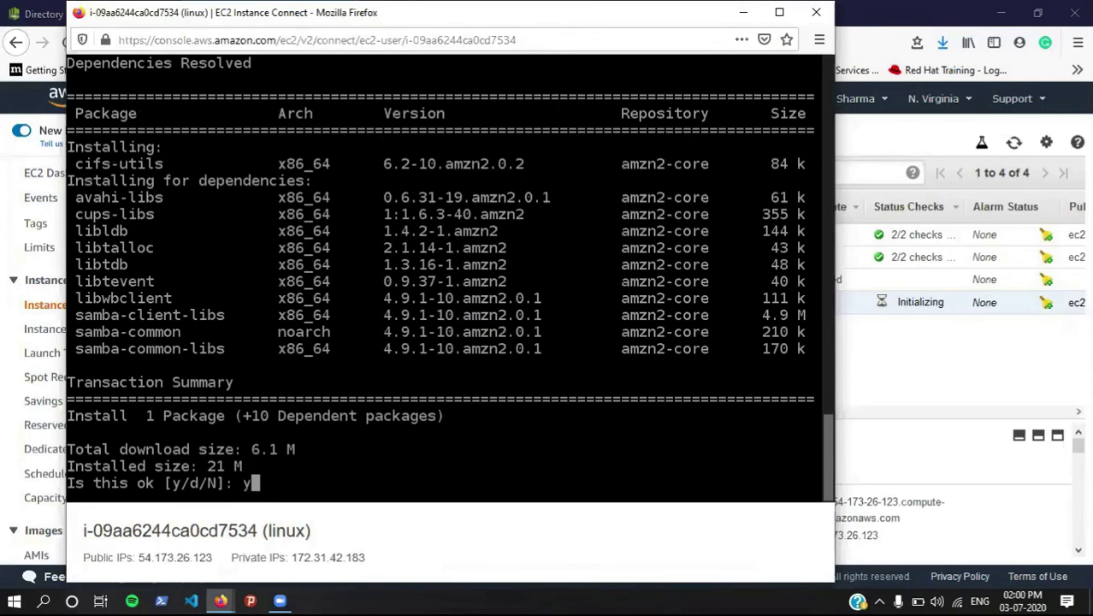
key("Return")
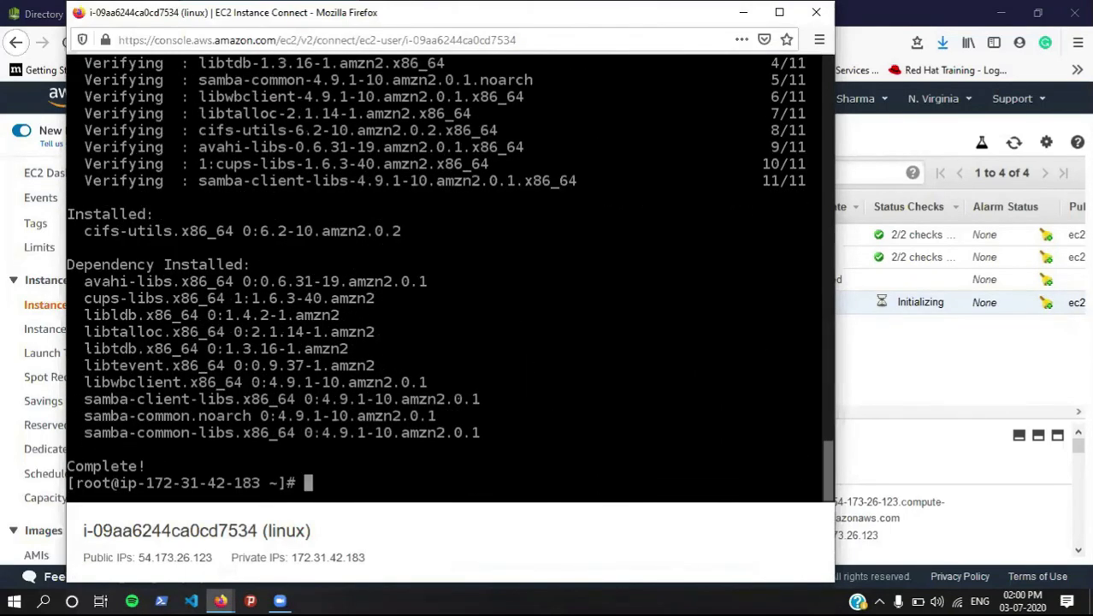
key("ctrl+l")
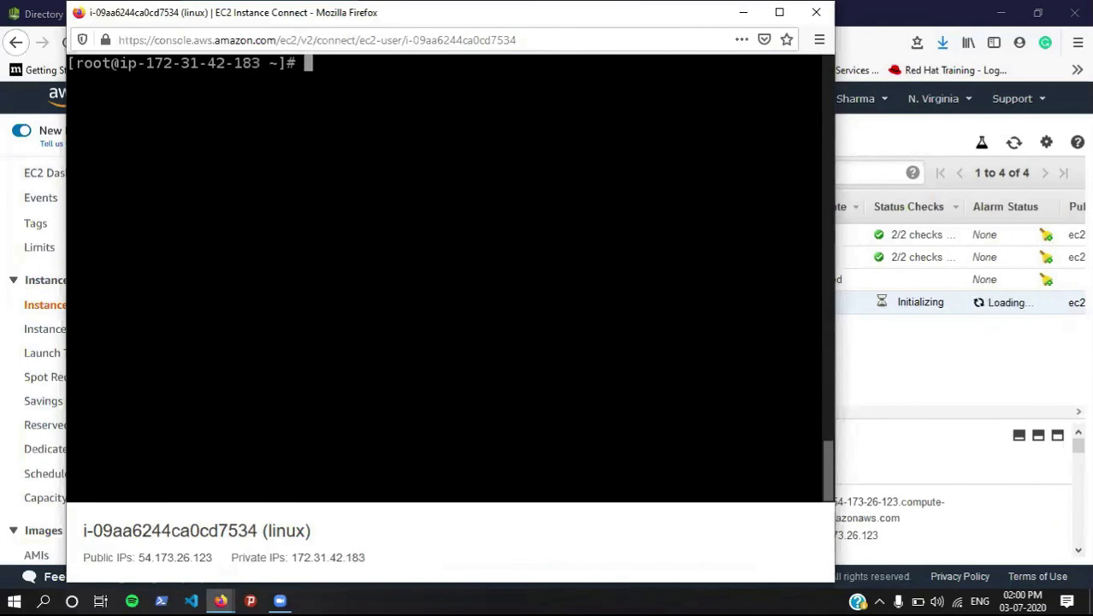
Step: Create the grras directory with mkdir
type("mkdir")
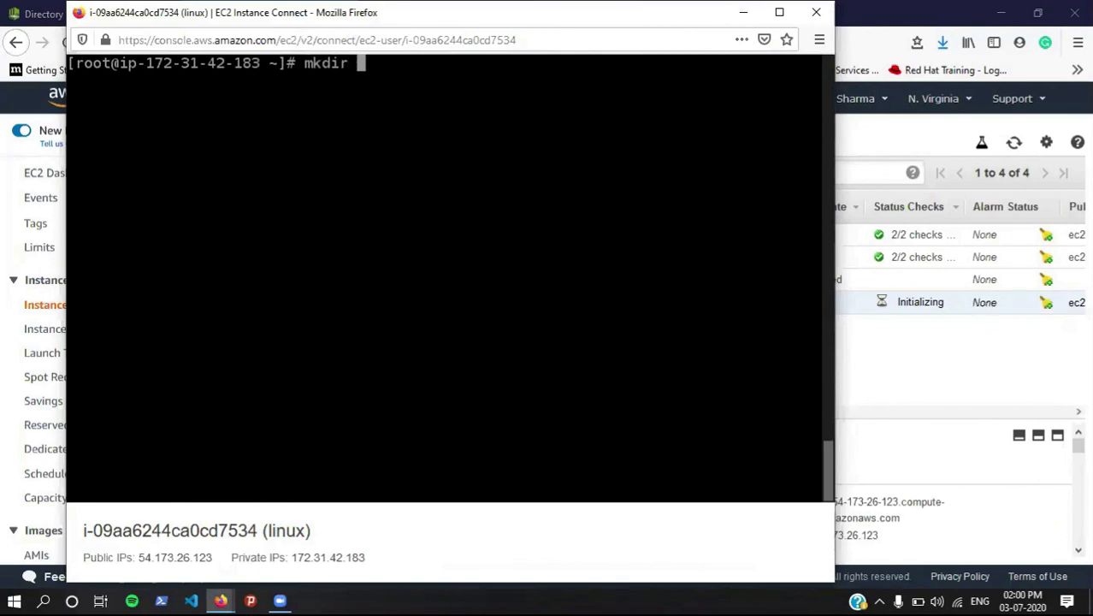
type("grrass")
key("BackSpace")
key("Return")
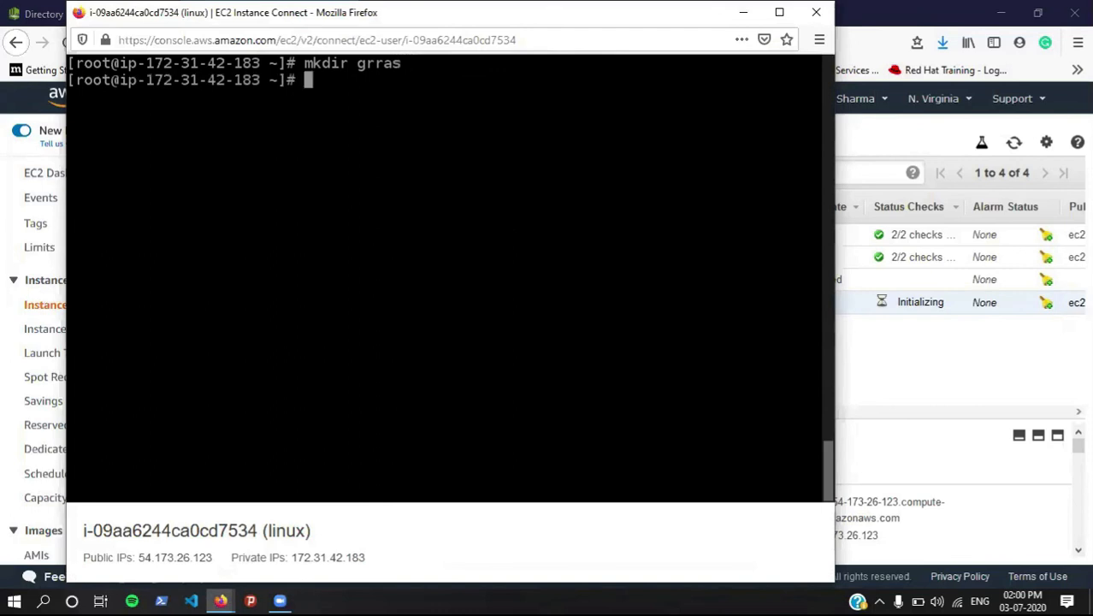
Step: Copy the sudo mount -t cifs command from the FSx attach instructions into the terminal session
left_click(878, 8)
left_click(483, 10)
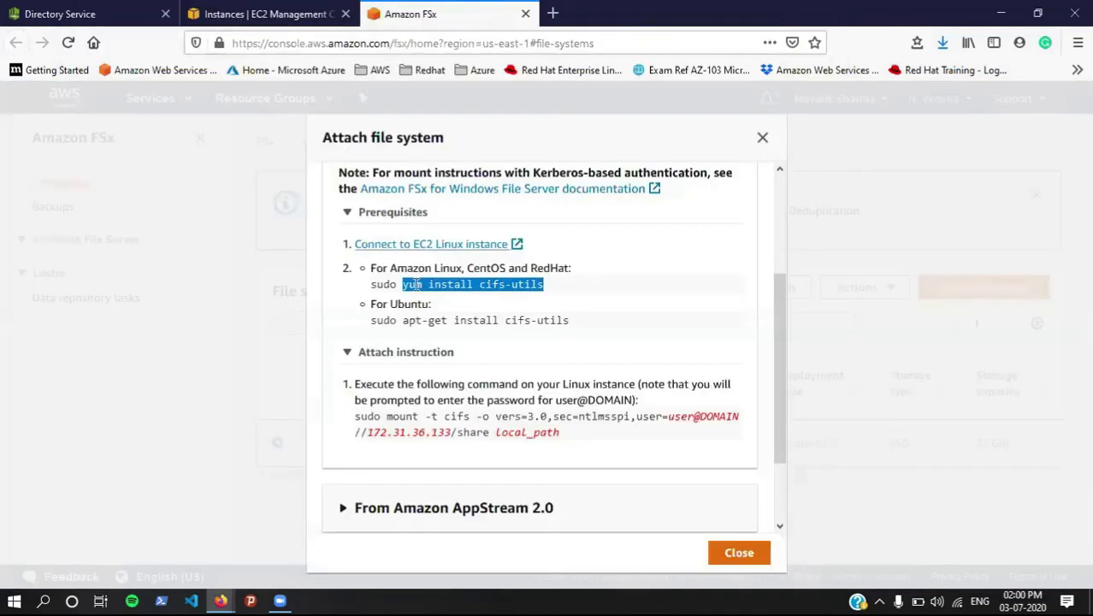
left_click_drag(383, 417, 575, 449)
key("ctrl+c")
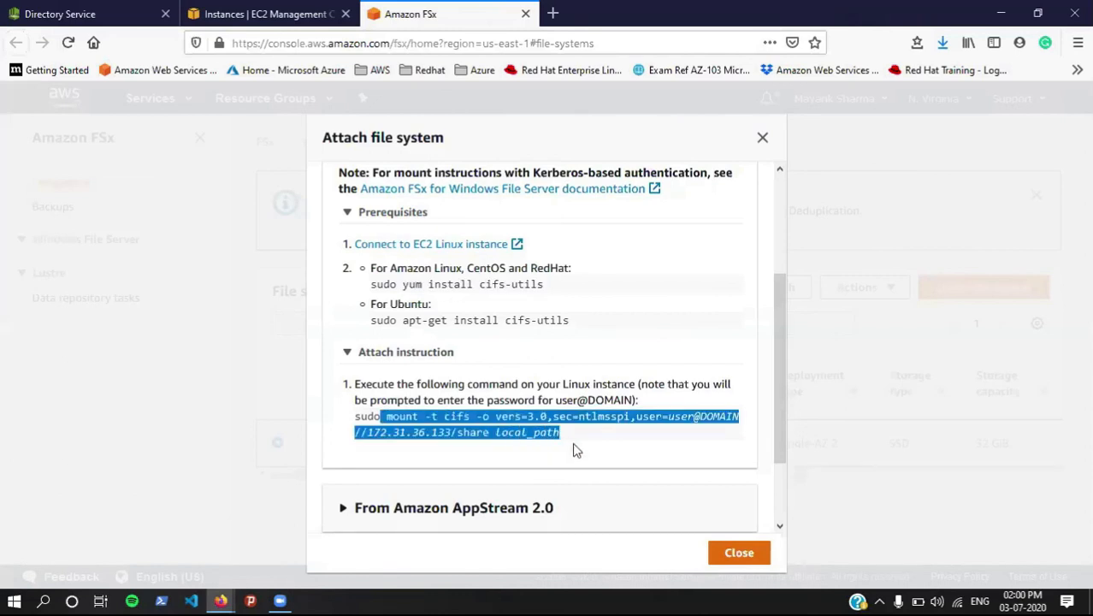
key("alt+Tab")
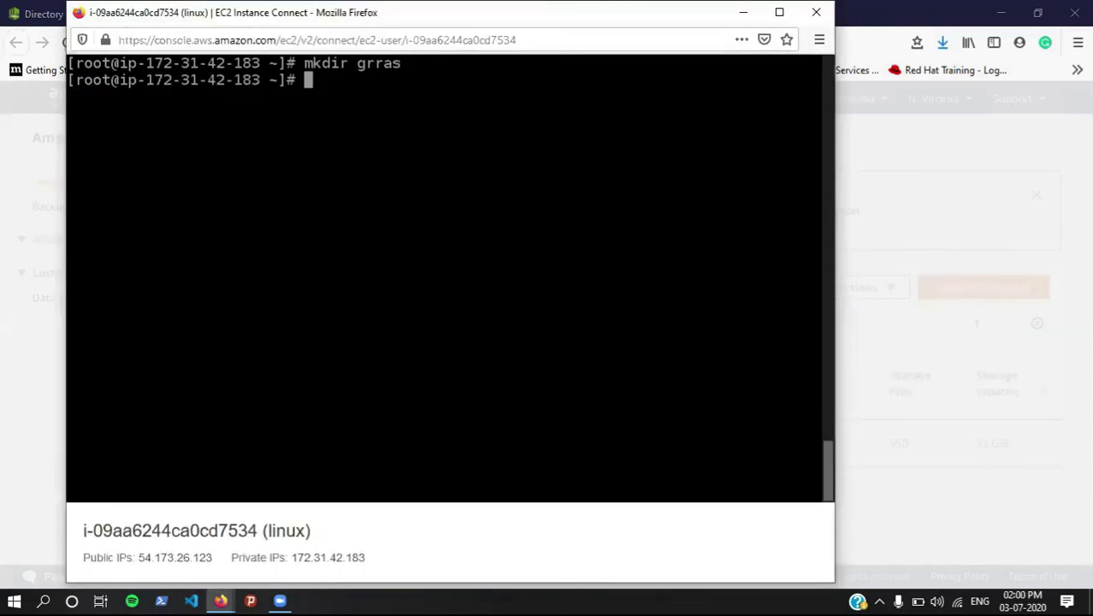
Step: Paste the mount command with grras as mount point and the domain admin account as user
key("ctrl+v")
key("BackSpace")
key("BackSpace")
key("BackSpace")
key("BackSpace")
key("BackSpace")
key("BackSpace")
key("BackSpace")
key("BackSpace")
key("BackSpace")
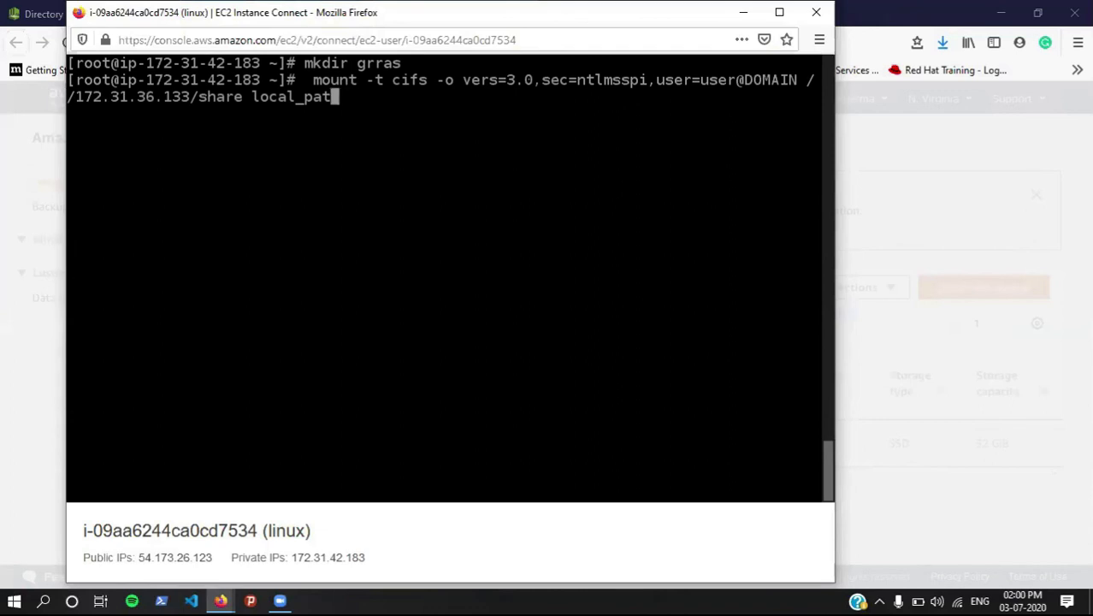
key("BackSpace")
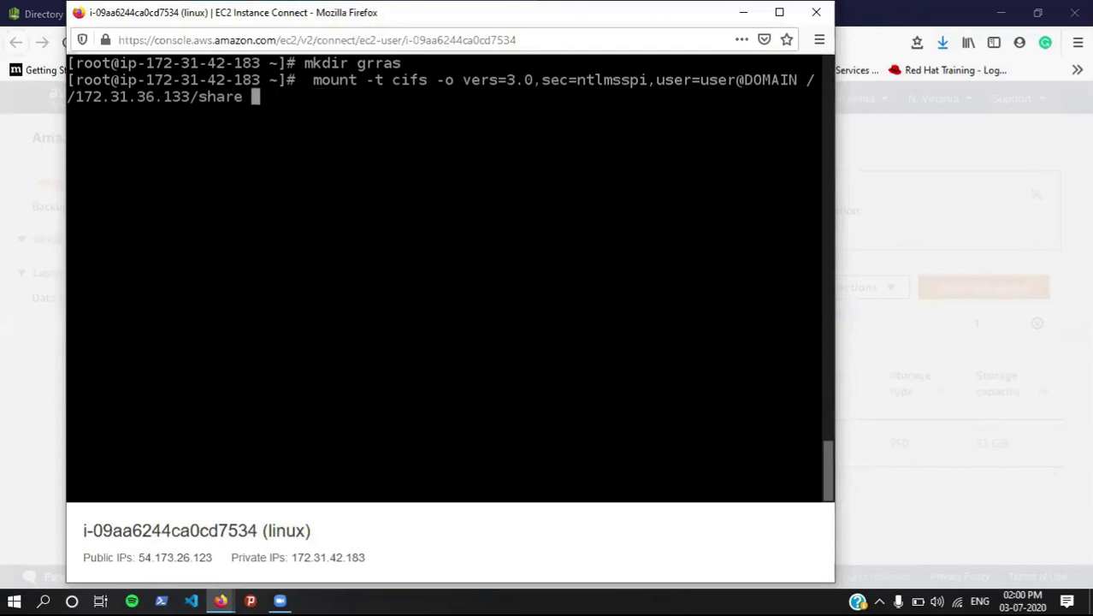
type("gr")
key("Tab")
key("Left")
key("Left")
key("Left")
key("Left")
key("Left")
key("Left")
key("Left")
key("Left")
key("Left")
key("Left")
key("Left")
key("Left")
key("Left")
key("Left")
key("Left")
key("Left")
key("Left")
key("Left")
key("Left")
key("Left")
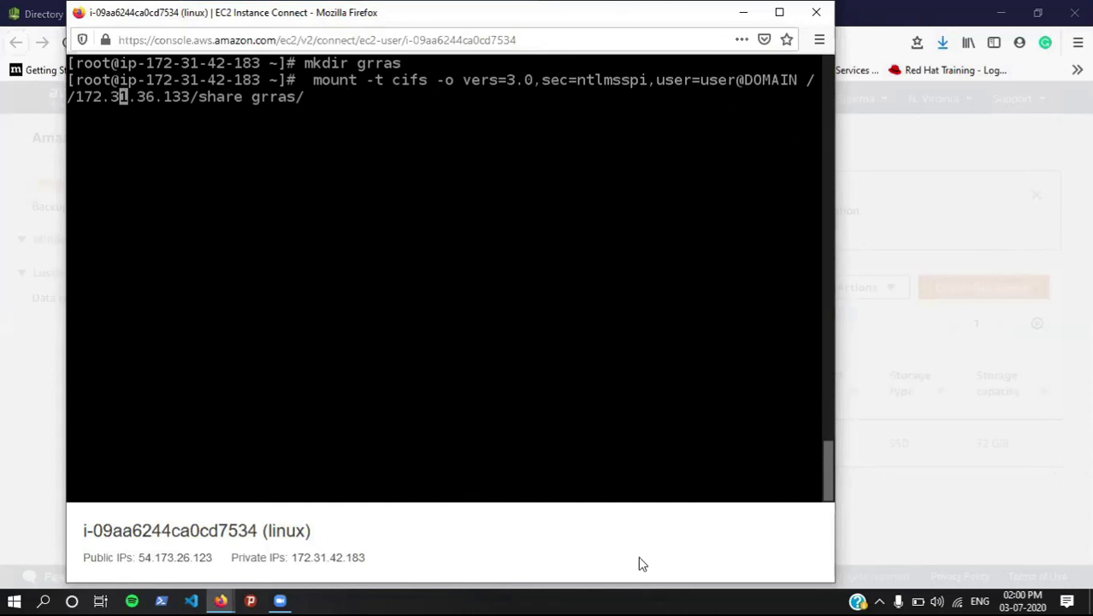
key("Left")
key("Left")
key("Left")
key("Left")
key("Left")
key("Left")
key("Left")
key("Left")
key("Left")
key("Left")
key("Left")
key("Left")
key("Left")
key("Left")
key("Left")
key("Left")
key("Left")
key("Left")
key("Left")
key("Left")
key("Left")
key("Left")
key("Left")
key("Left")
key("Left")
key("Left")
key("Left")
key("Left")
key("Left")
key("Left")
key("Left")
key("Left")
key("Left")
key("Left")
key("Left")
key("Left")
key("Left")
key("Left")
key("Left")
key("Left")
key("Left")
key("Left")
key("Left")
key("Left")
key("Left")
key("Left")
key("Left")
key("Left")
key("Left")
key("Left")
key("Left")
key("Left")
key("Left")
key("Left")
key("Left")
key("Right")
key("Right")
key("Right")
key("Right")
key("Right")
key("Right")
key("Right")
key("Right")
key("Right")
key("Right")
key("Right")
key("Right")
key("Right")
key("Right")
key("Right")
key("Right")
key("Right")
key("Right")
key("Right")
key("Right")
key("Right")
key("Right")
key("Right")
key("Right")
key("Right")
key("Right")
key("Right")
key("Right")
key("Right")
key("Right")
key("Right")
key("Right")
key("Right")
key("Right")
key("Right")
key("Right")
key("Right")
key("Right")
key("Right")
key("Right")
key("Right")
key("Right")
key("Right")
key("BackSpace")
key("BackSpace")
key("BackSpace")
key("BackSpace")
key("BackSpace")
key("BackSpace")
key("BackSpace")
key("BackSpace")
key("BackSpace")
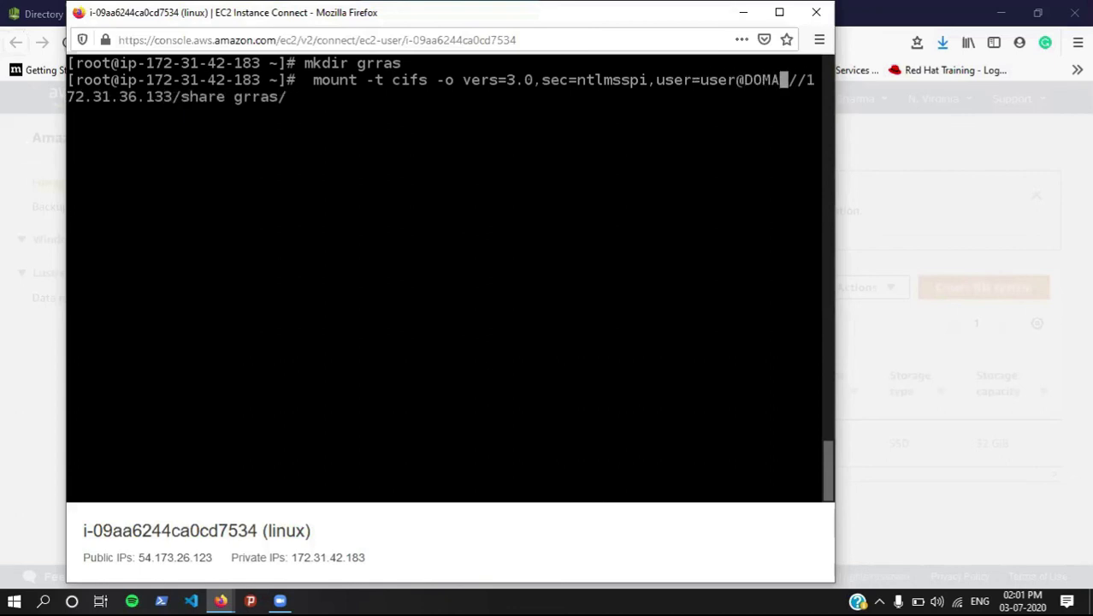
key("BackSpace")
key("BackSpace")
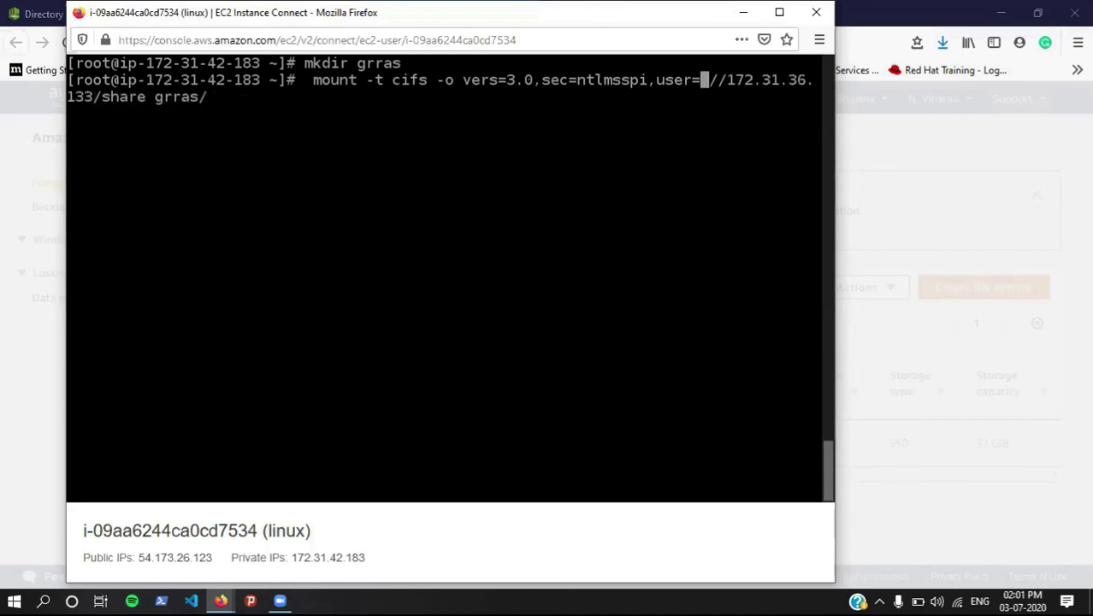
type("admin@")
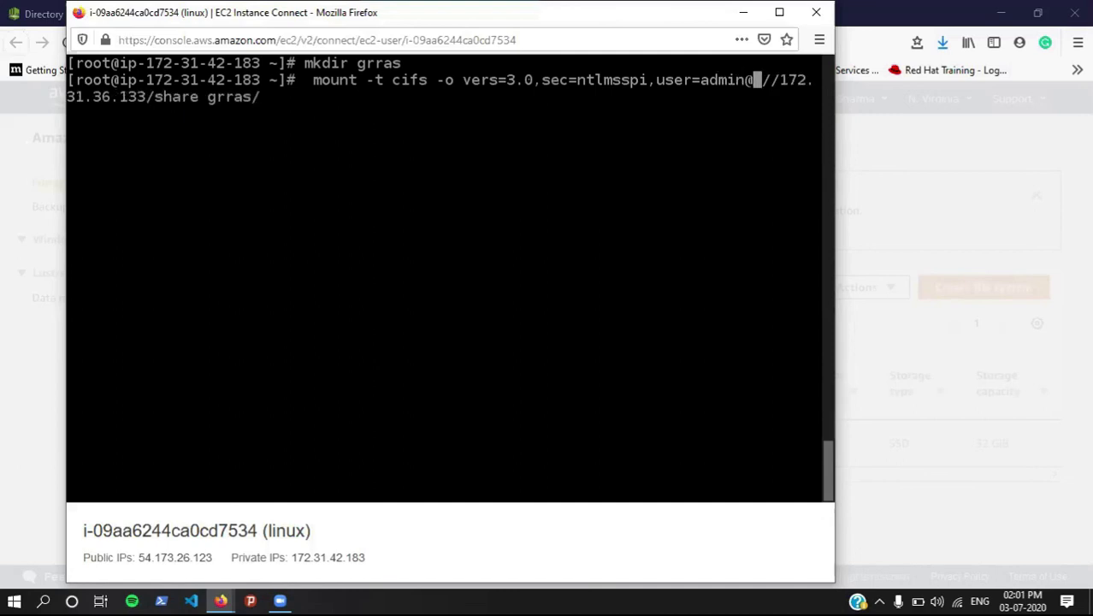
type("g")
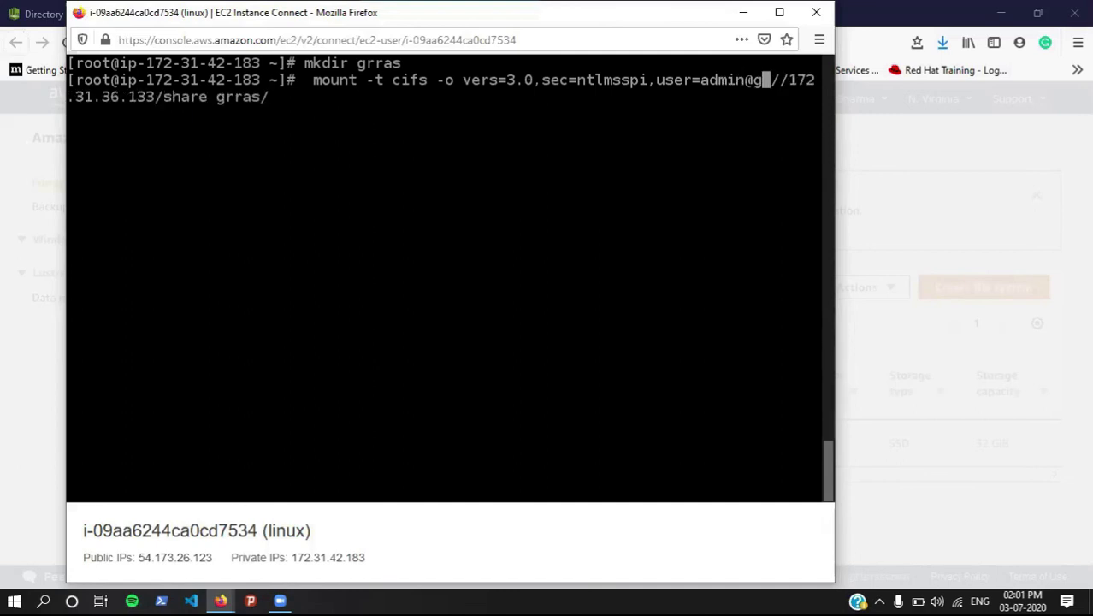
type("rras")
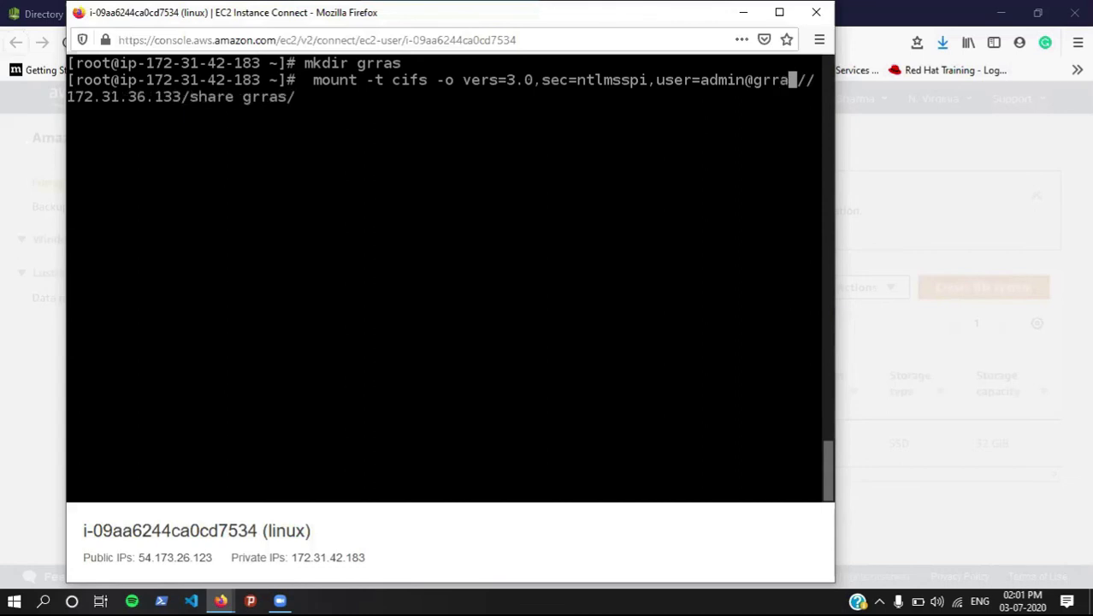
type(".exa")
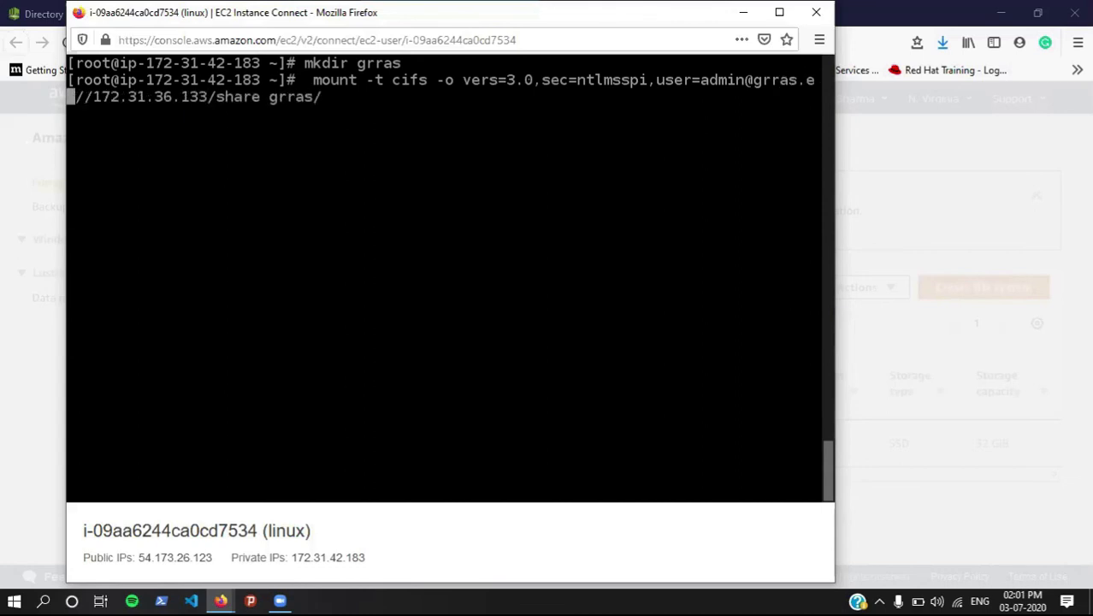
type("mple.c")
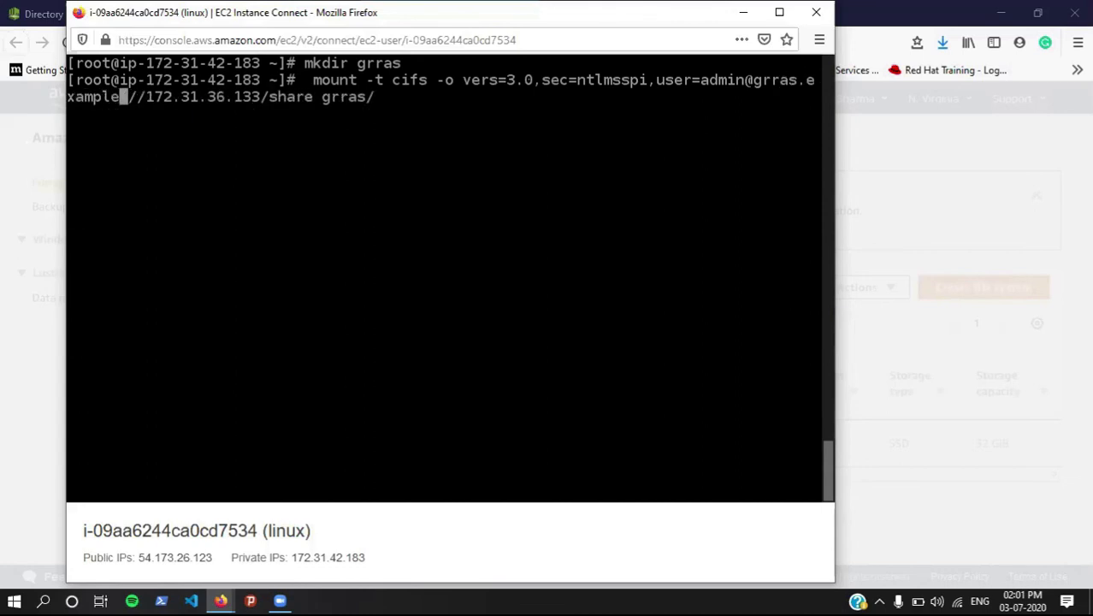
type("om")
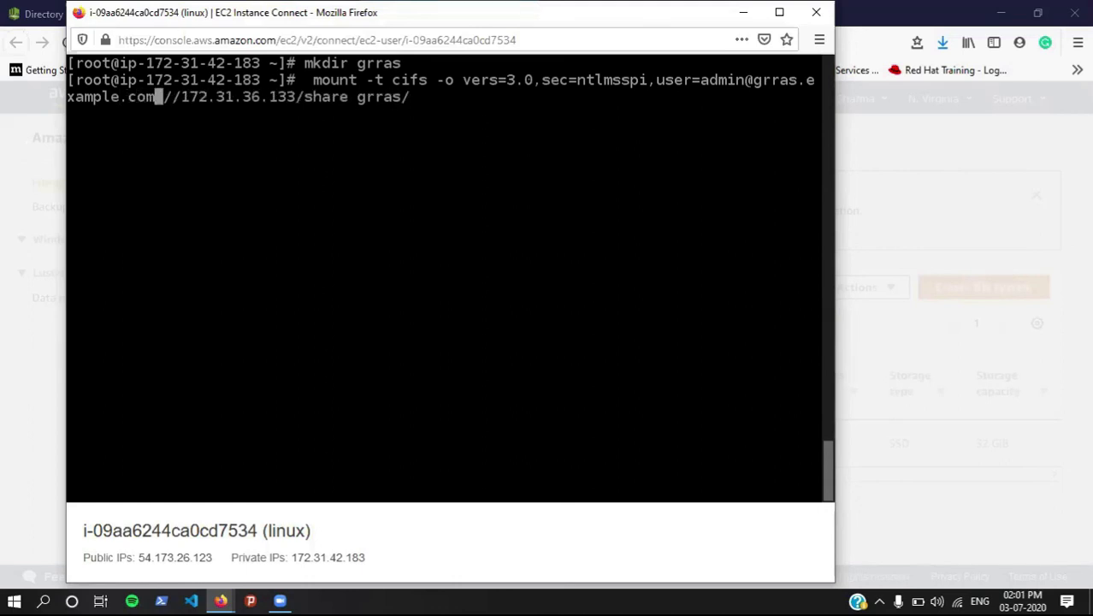
Step: Run the mount command and enter the share password
key("Return")
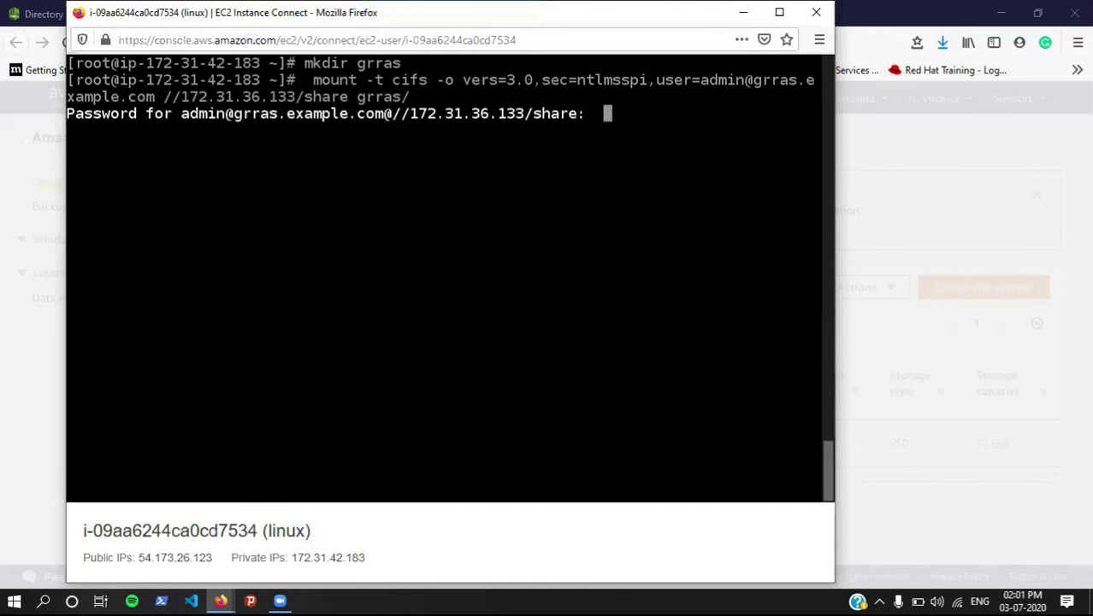
type("*************")
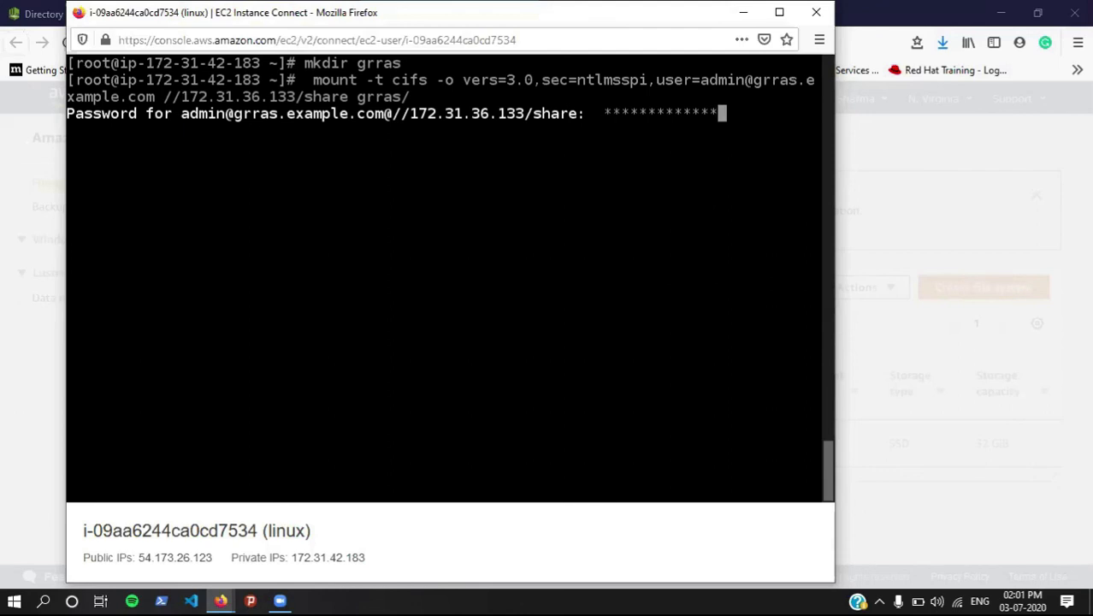
key("Return")
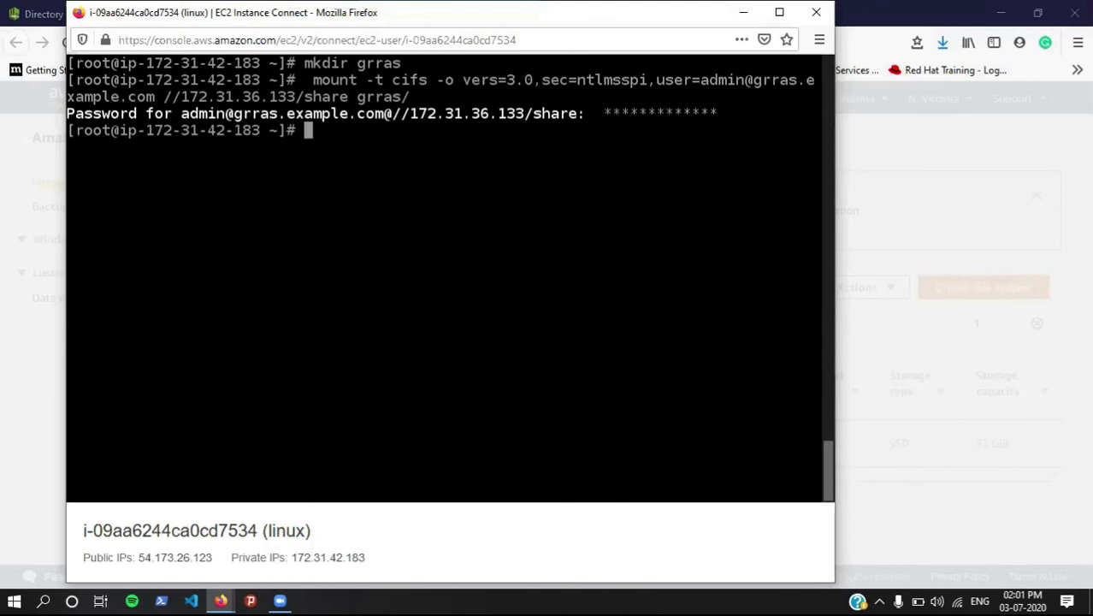
Step: Clear the terminal and run df -h to confirm the 32G share is mounted on /root/grras
key("ctrl+l")
type("df -h")
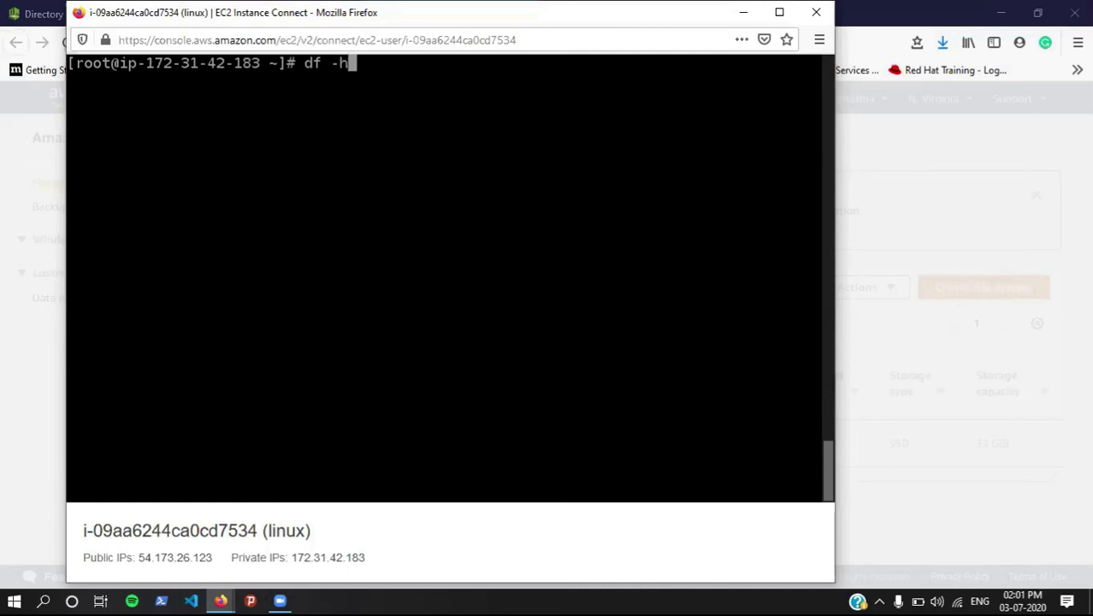
key("Return")
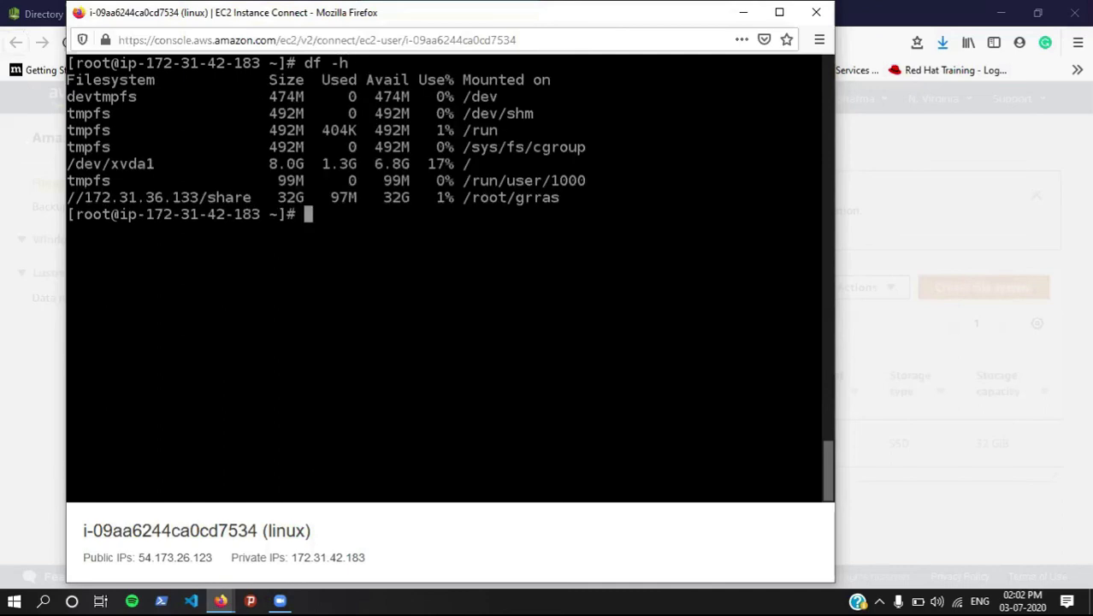
left_click_drag(84, 198, 273, 198)
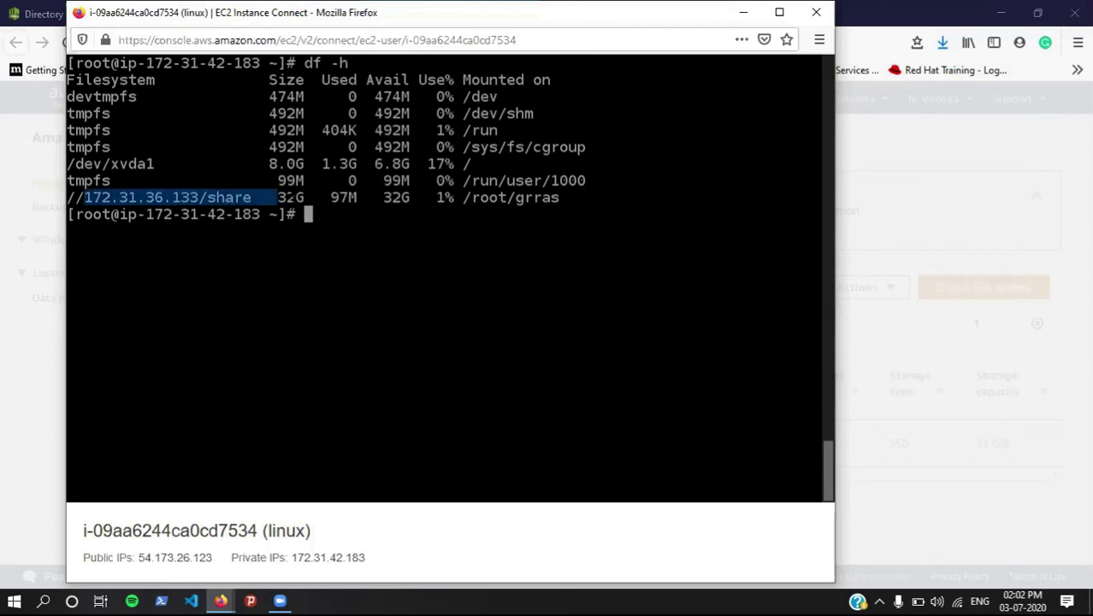
Step: Change into the grras mount directory and list the share's contents
type("cd gr")
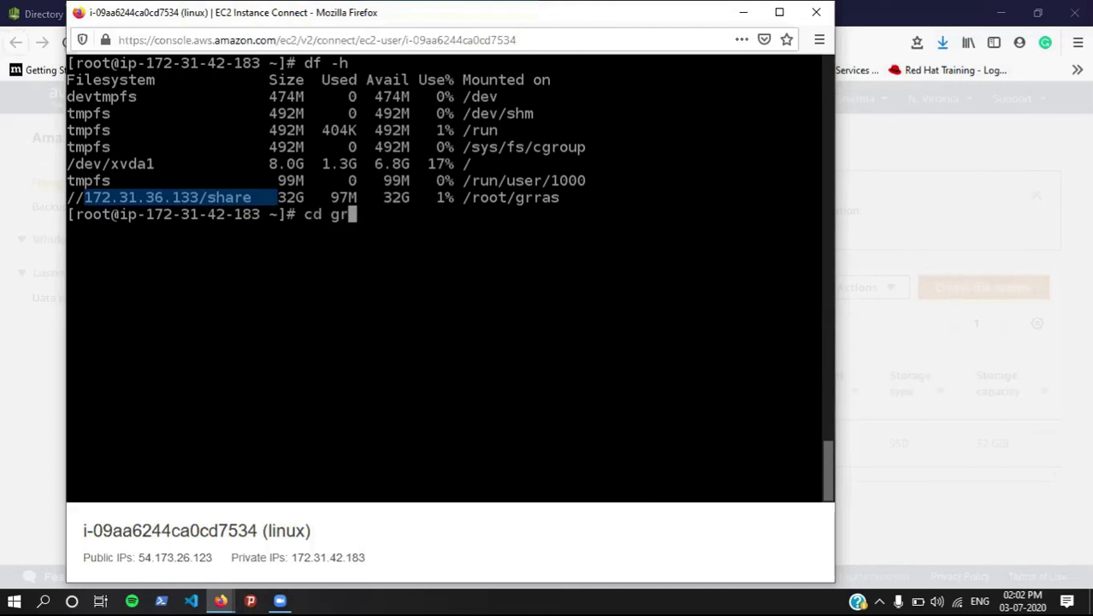
key("Tab")
key("Return")
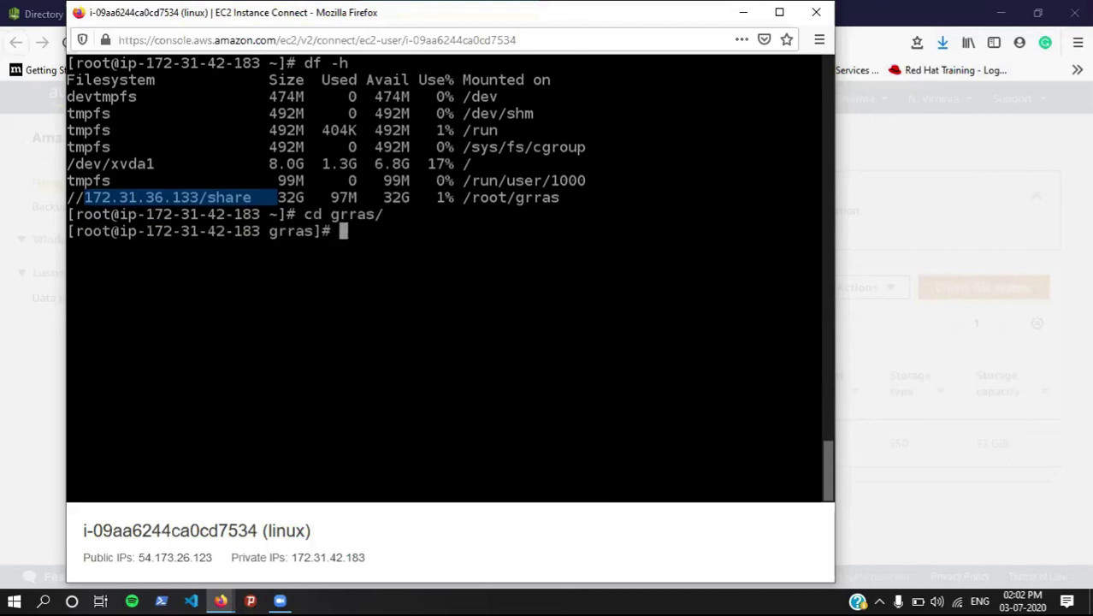
type("l")
type("s")
key("Return")
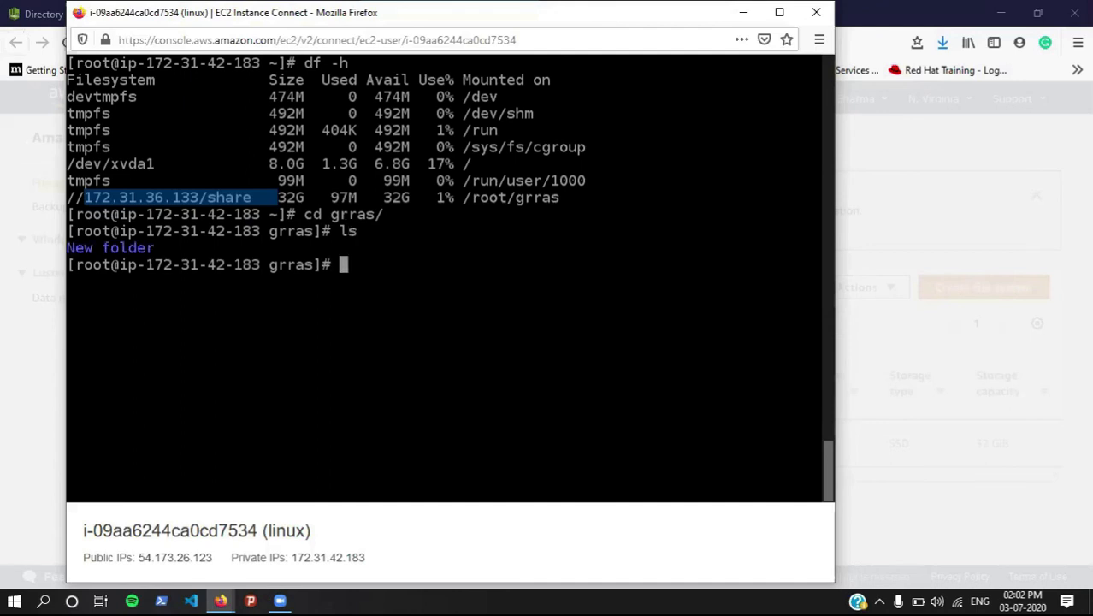
Step: Enter New folder, list its files to find test.txt, and prepare vim test.txt
type("cd Ne")
key("Tab")
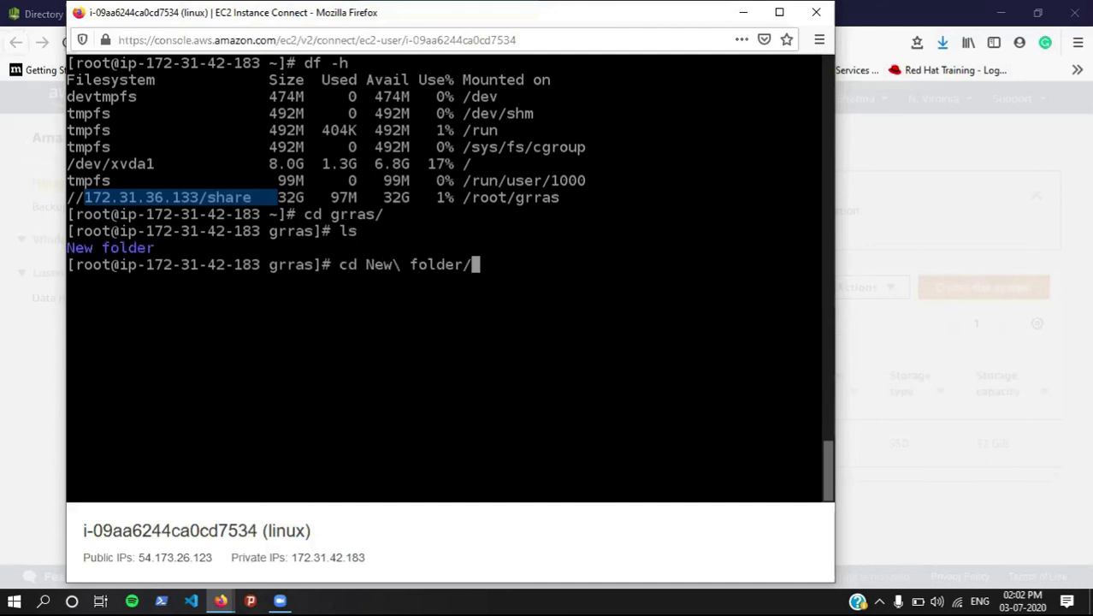
key("Return")
type("ls")
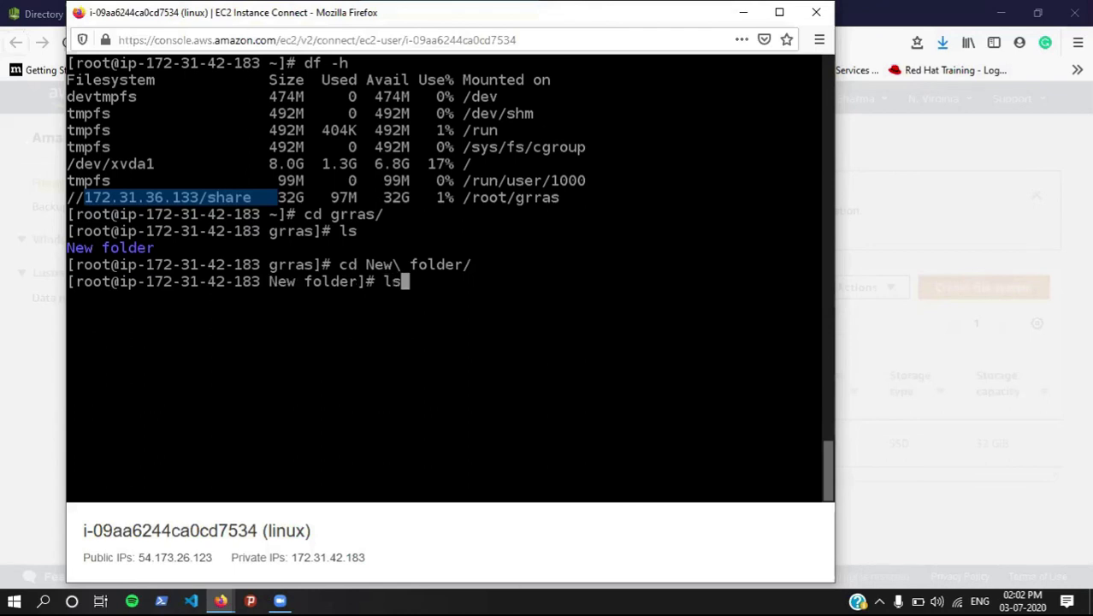
key("Return")
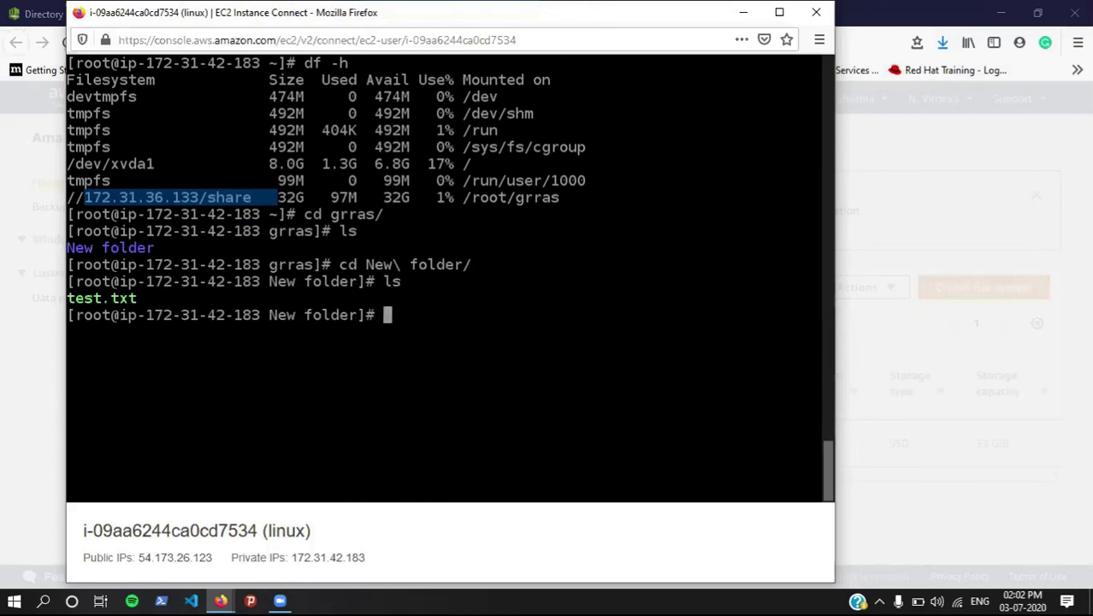
type("vim t")
key("Tab")
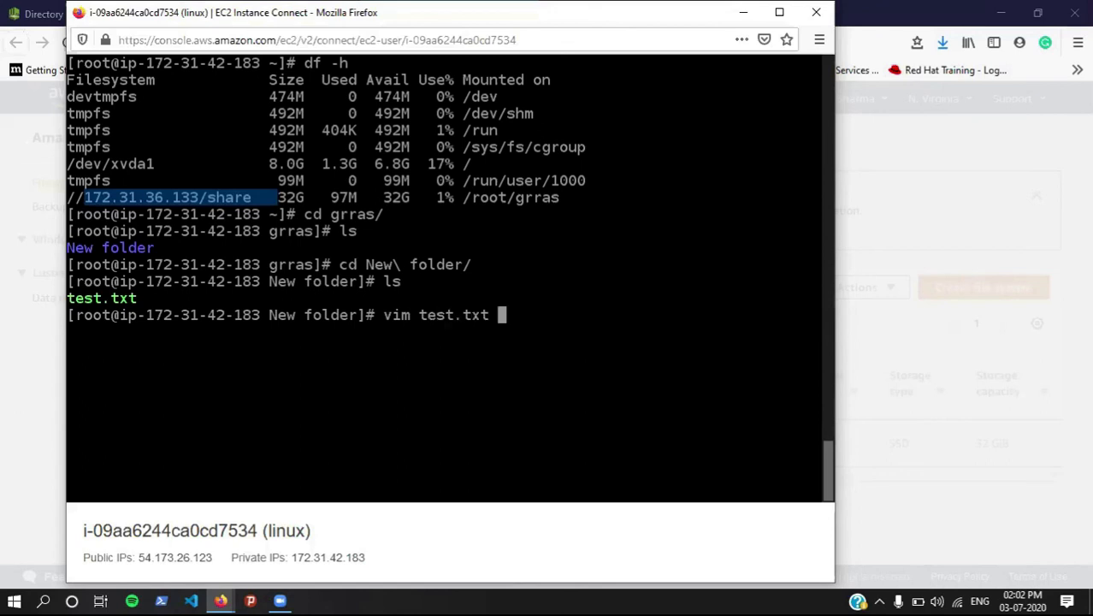
Step: Open test.txt in vim, showing 'test in windows server -2', and save it with :wq
key("Return")
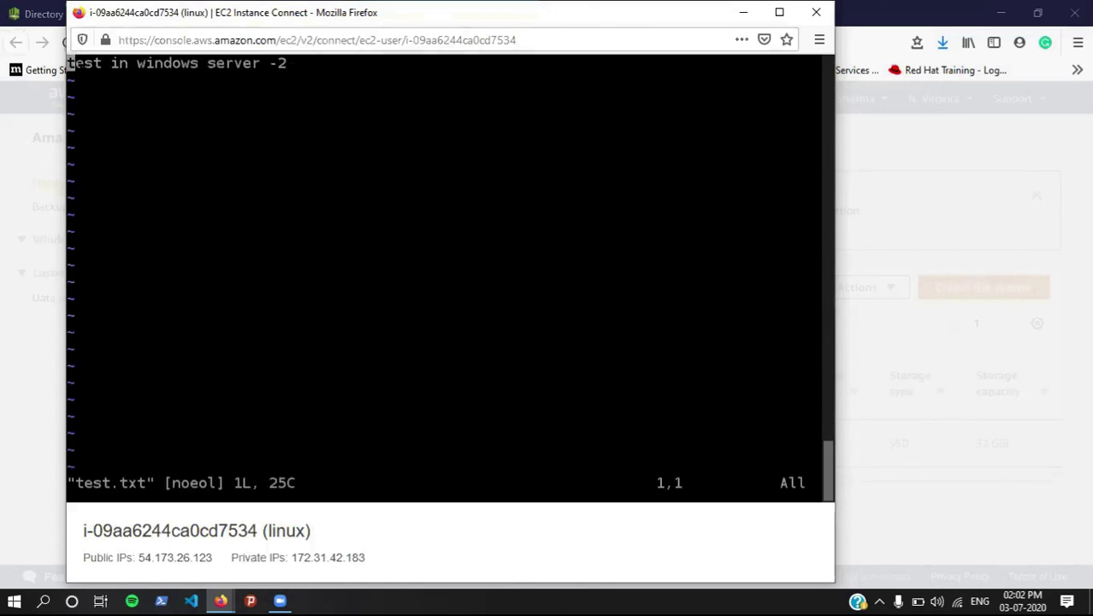
left_click_drag(72, 62, 286, 79)
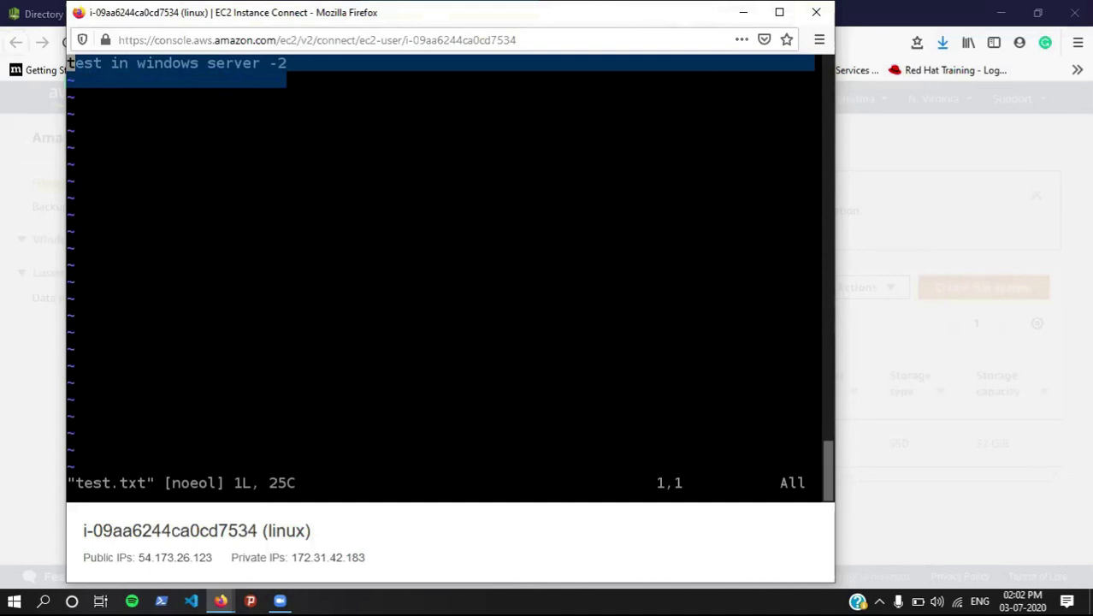
type(":wq")
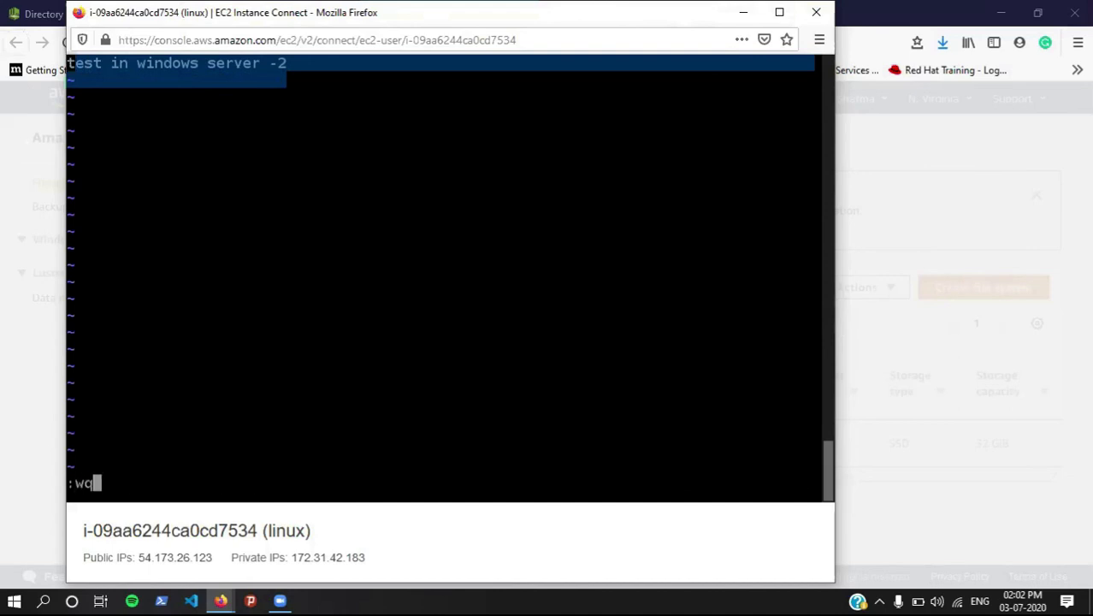
key("Return")
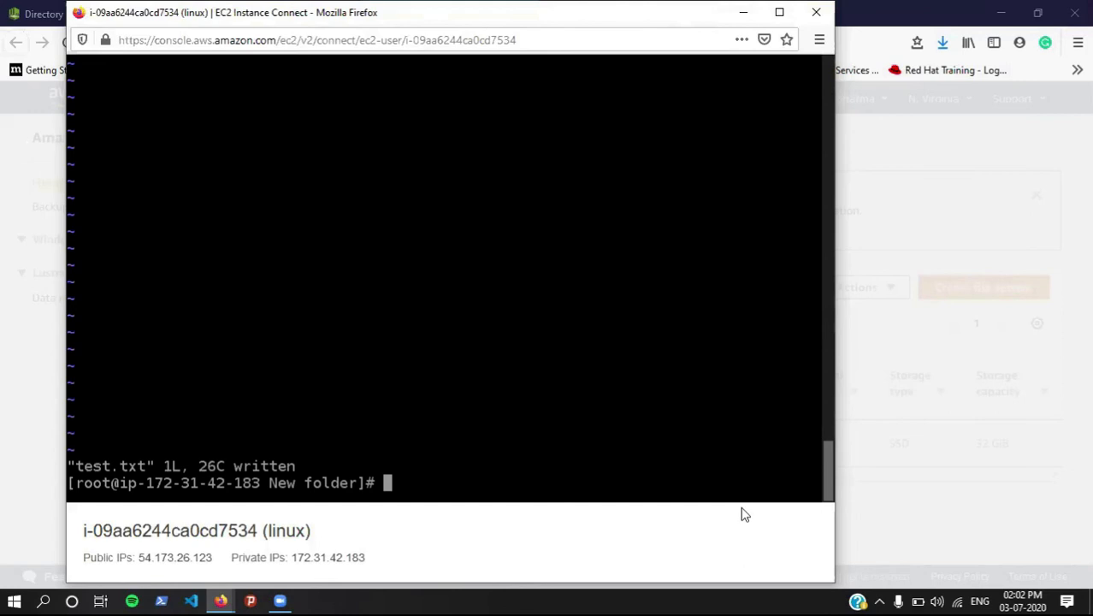